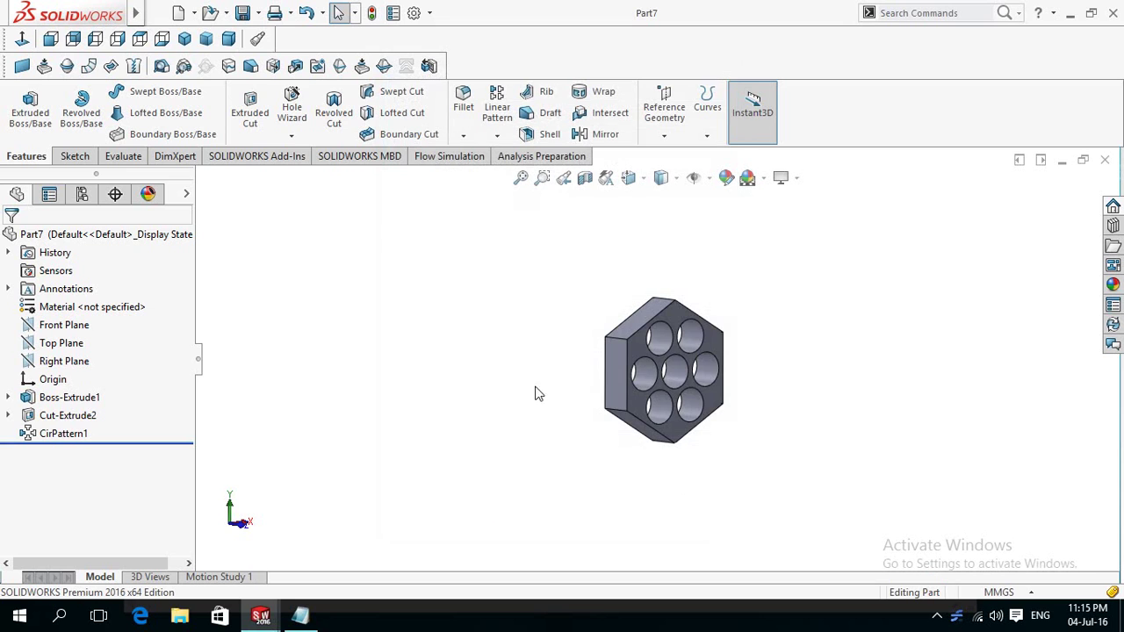
- Create a new part and start a sketch on the Front Plane
left_click(179, 12)
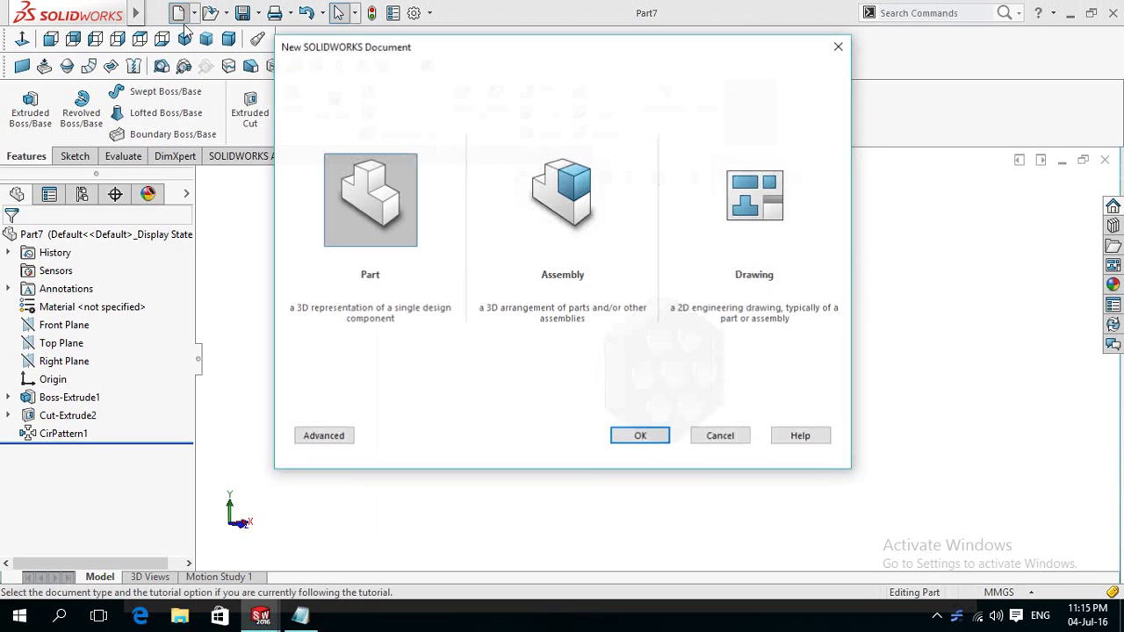
double_click(356, 198)
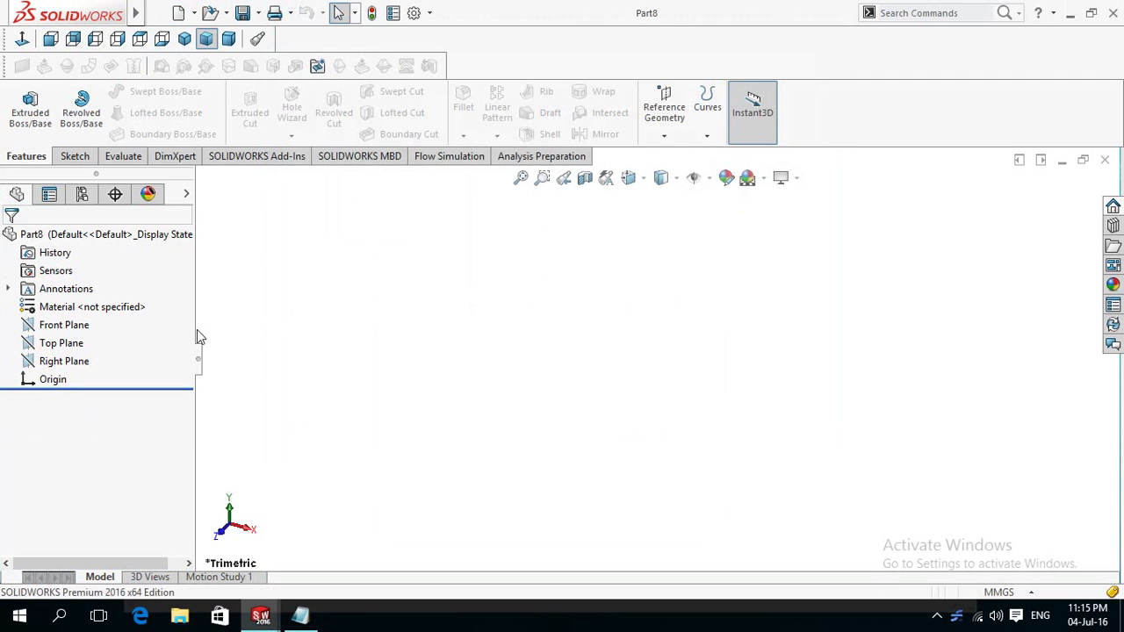
left_click(79, 325)
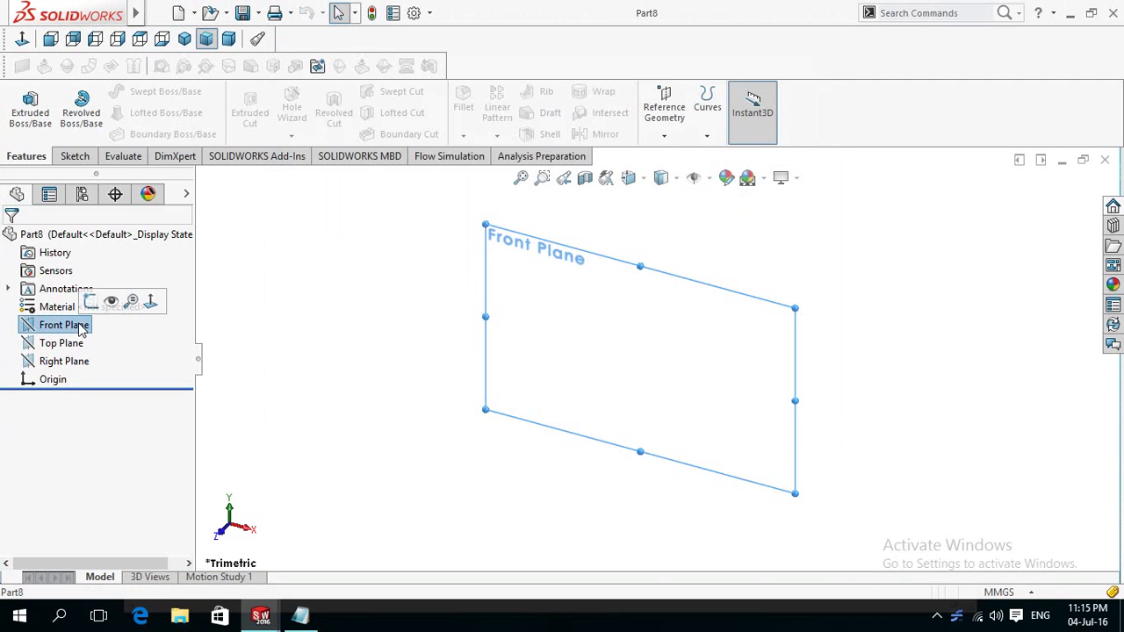
left_click(92, 301)
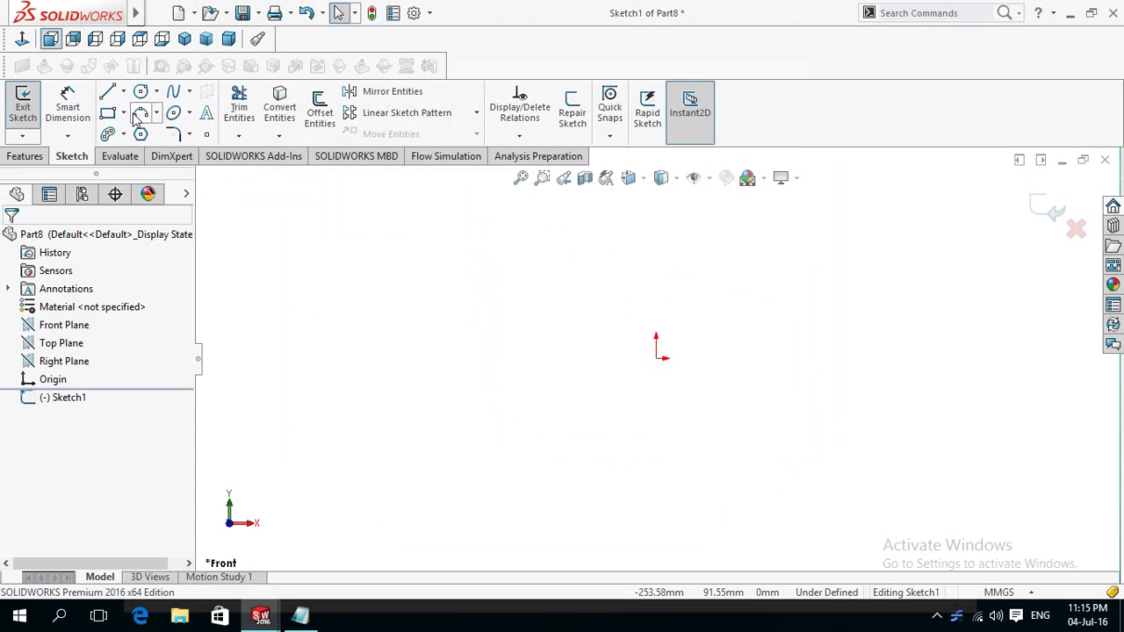
- Sketch a six-sided hexagon on the origin with a smaller concentric circle inside
left_click(140, 134)
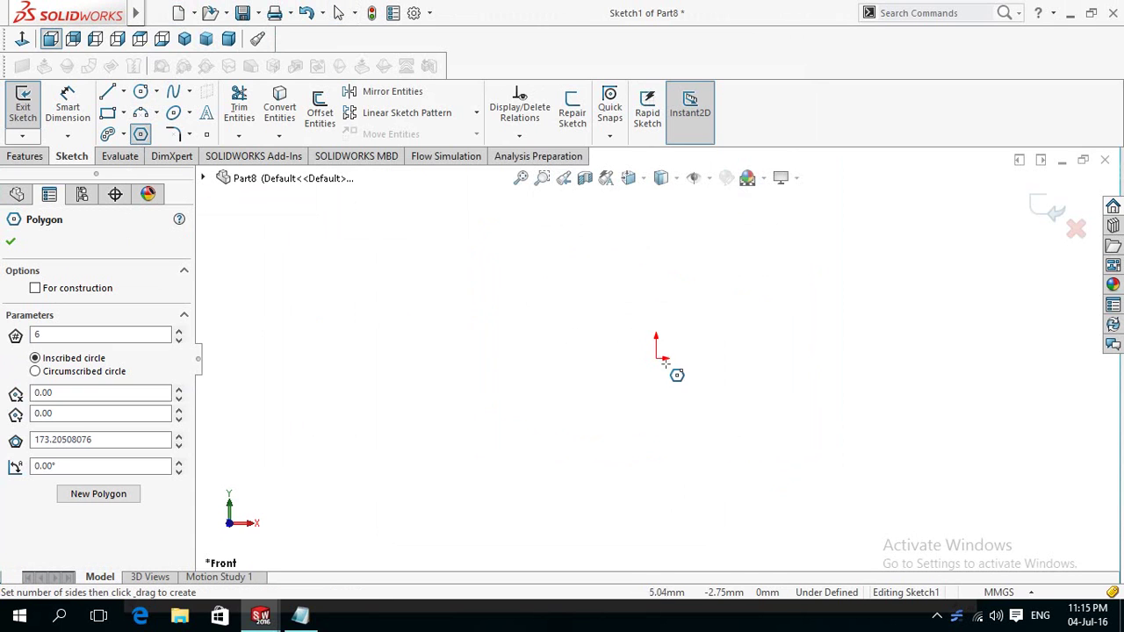
left_click_drag(657, 357, 502, 457)
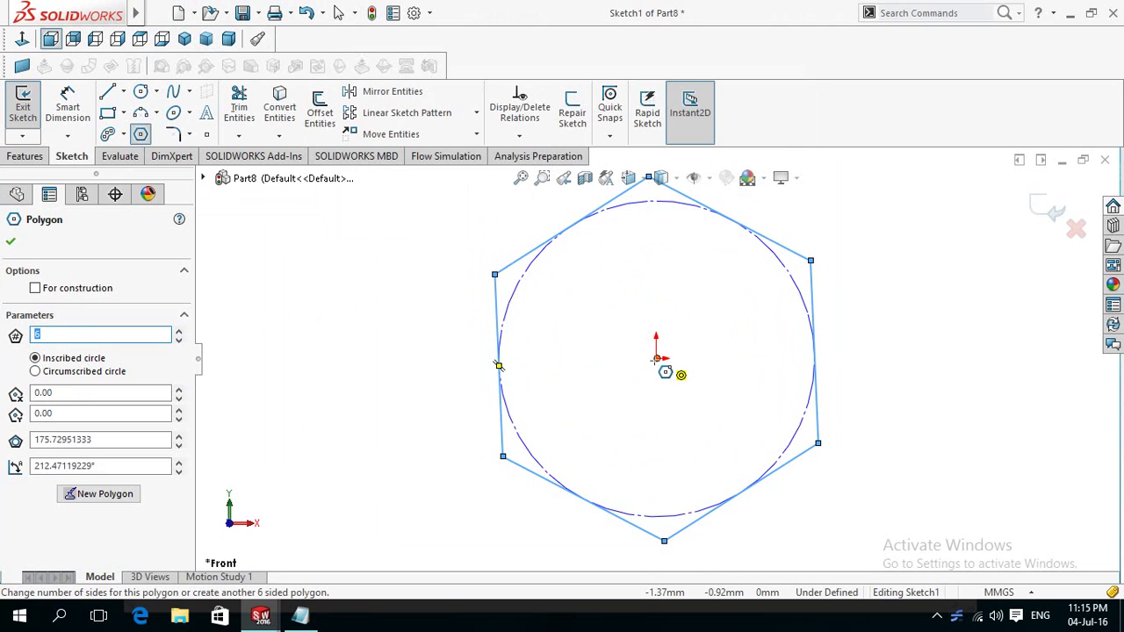
key("f")
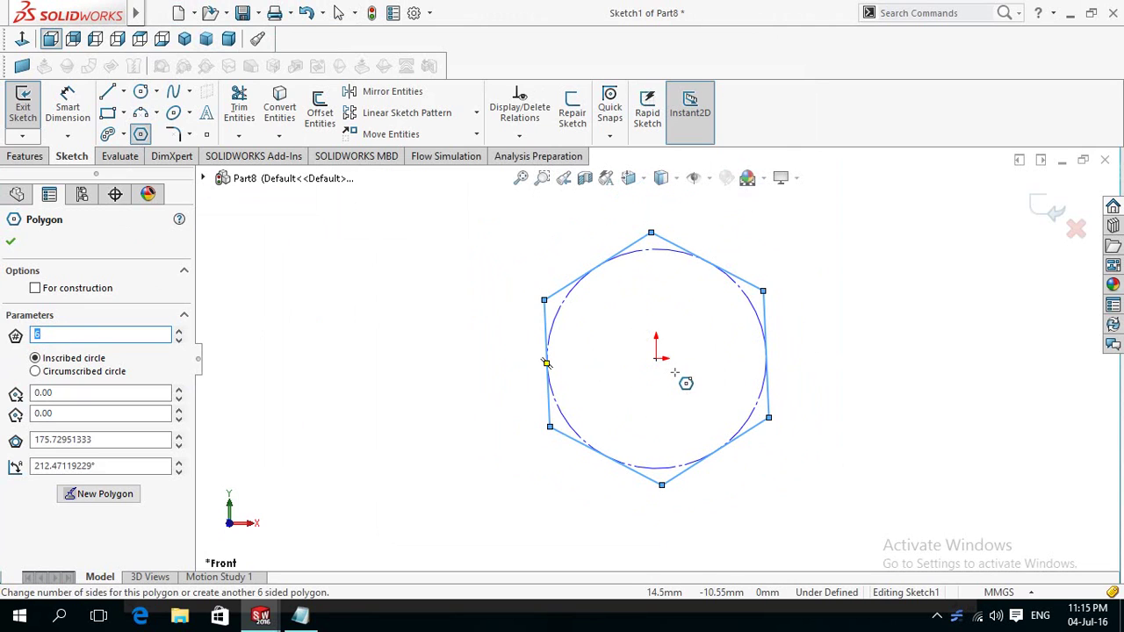
left_click(141, 93)
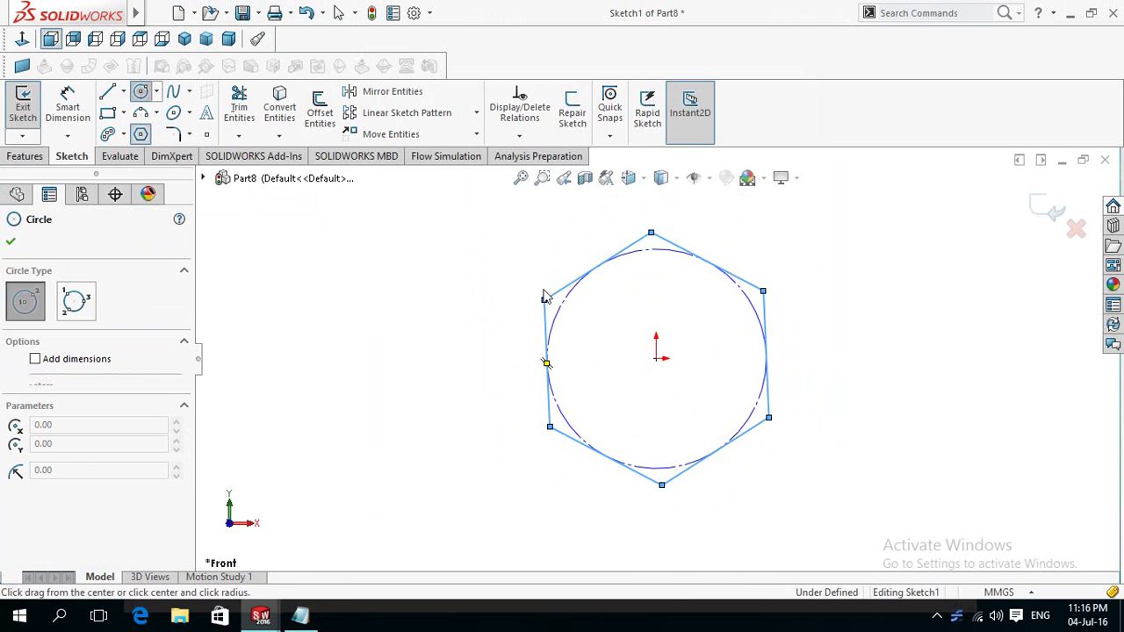
left_click(654, 357)
left_click(623, 424)
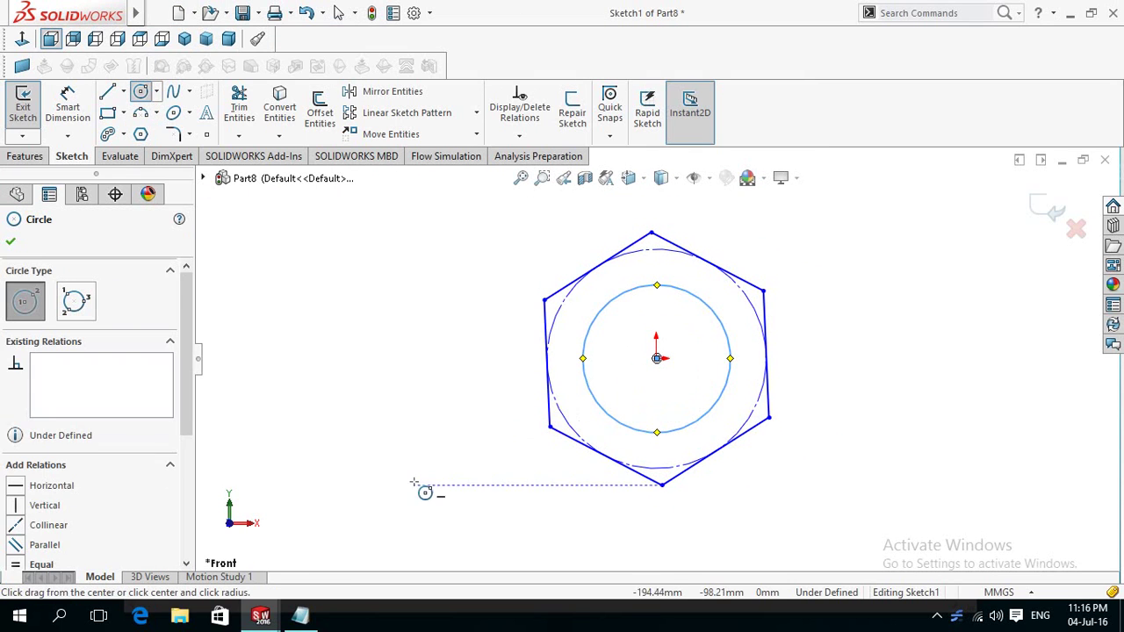
right_click_drag(427, 489, 414, 357)
scroll(562, 465, "up", 2)
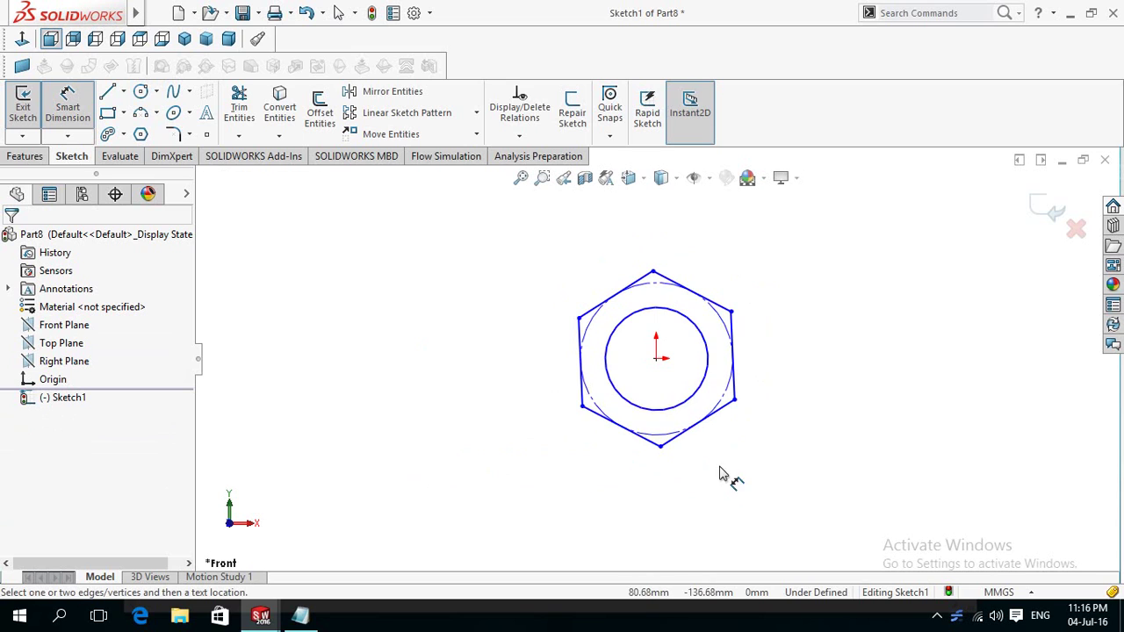
- Dimension the hexagon's lower-left side to 30
scroll(603, 456, "down", 2)
left_click(599, 417)
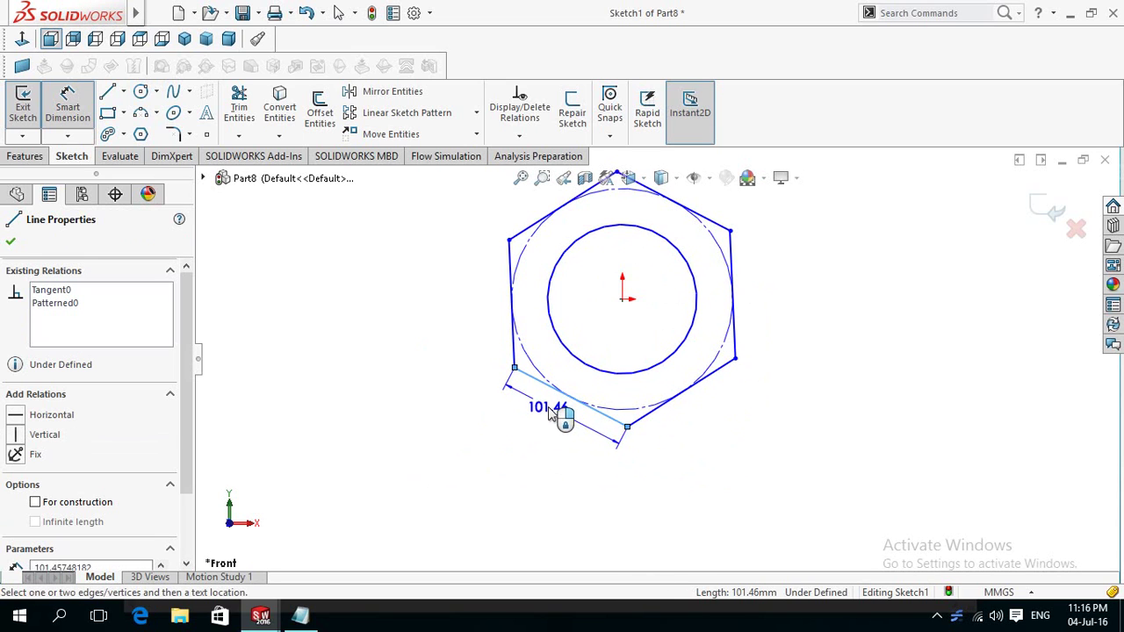
left_click(549, 414)
type("30")
key("Return")
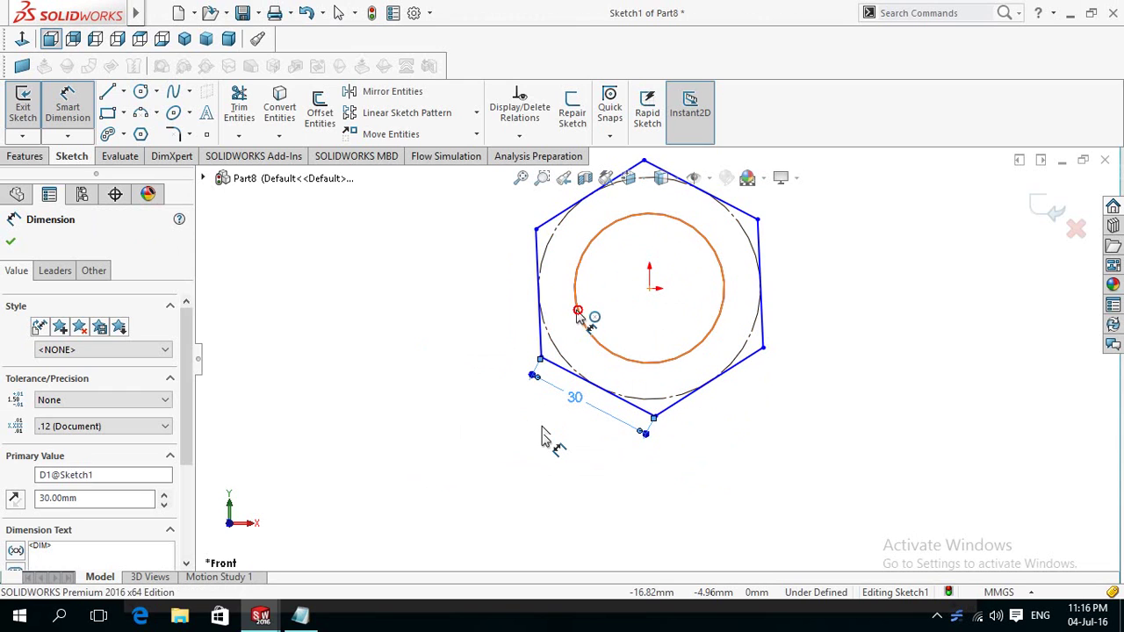
- Set the inner circle's distance from the hexagon edge to 5, first entered as 10
left_click(577, 314)
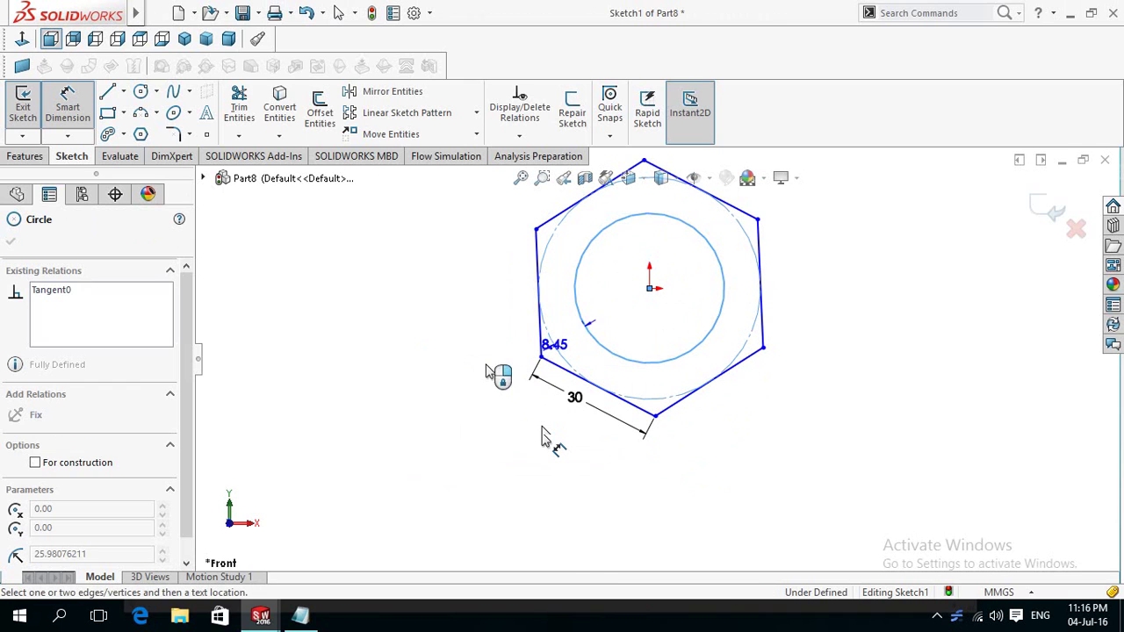
left_click(474, 382)
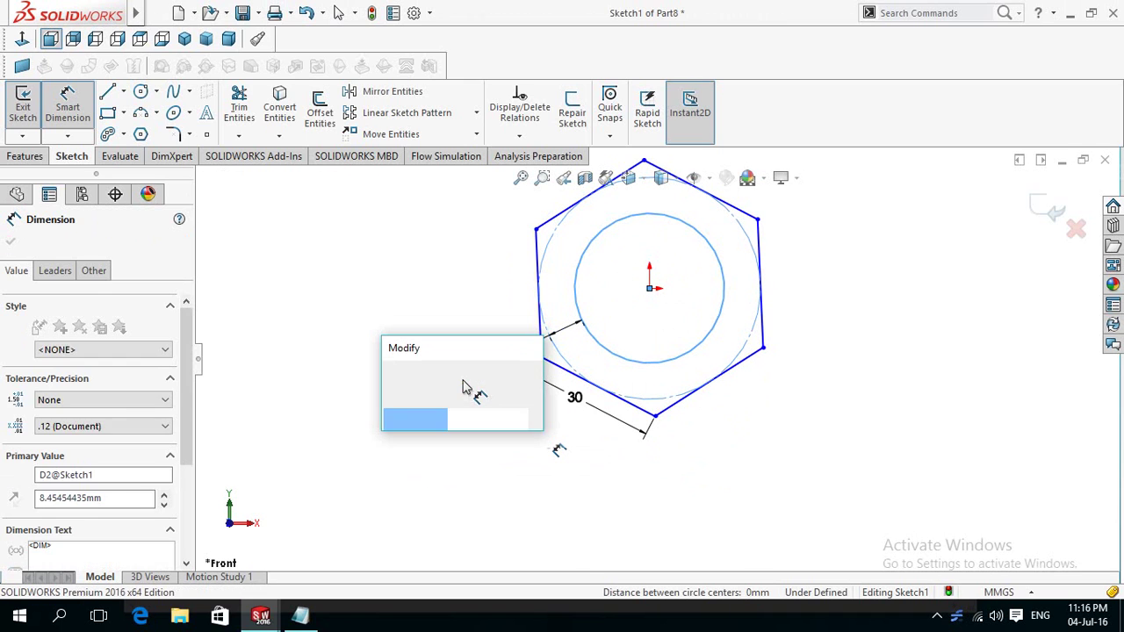
type("10")
key("Return")
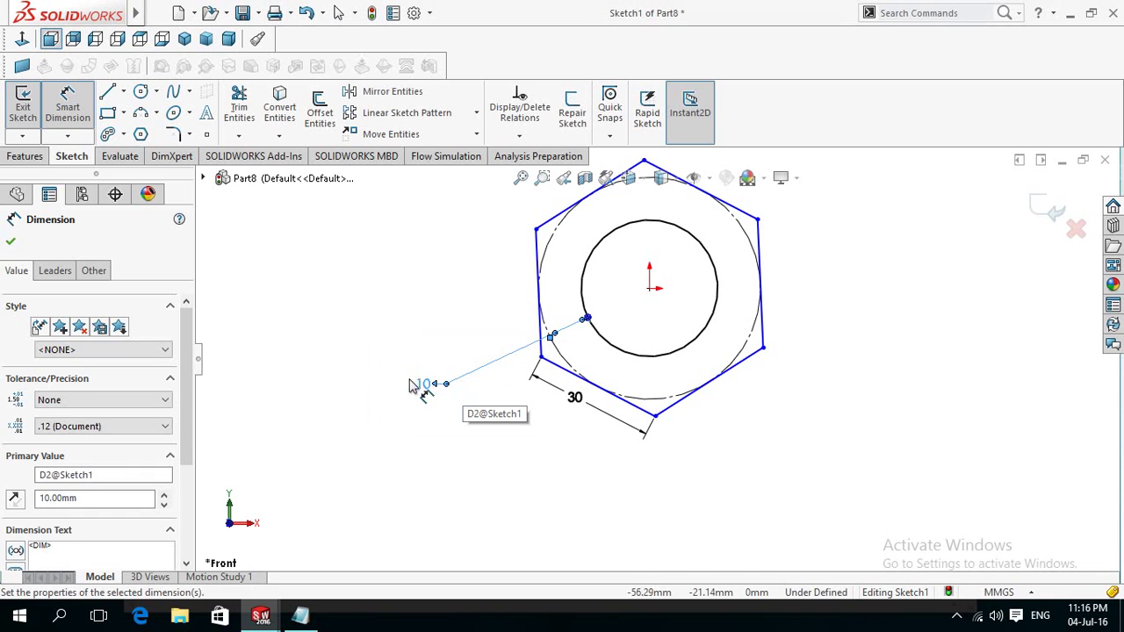
double_click(422, 381)
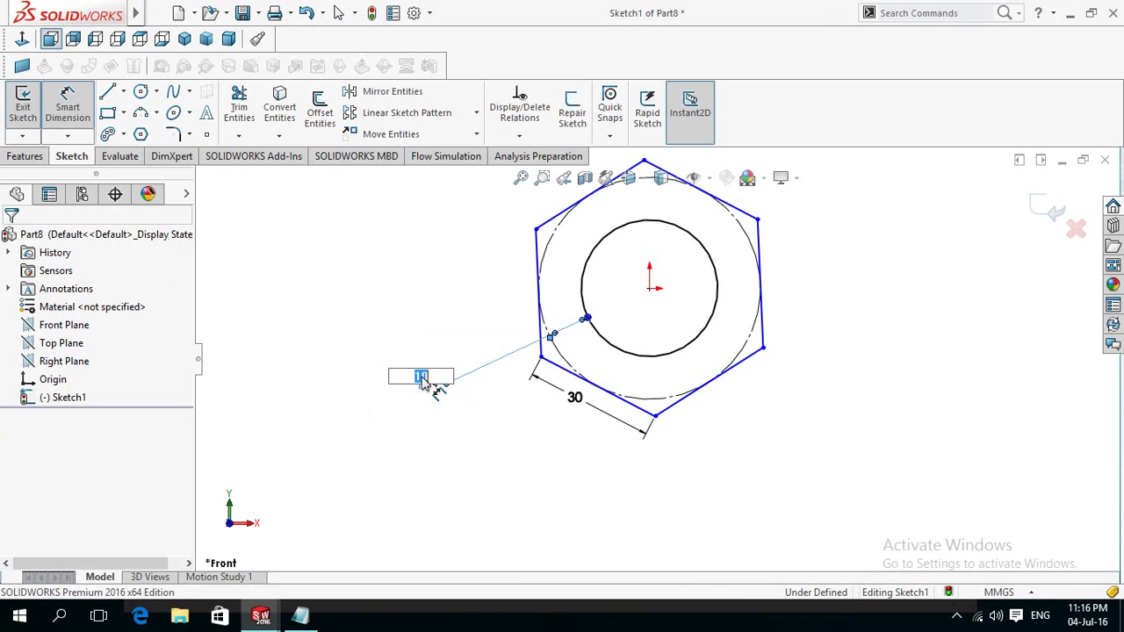
type("5")
key("Return")
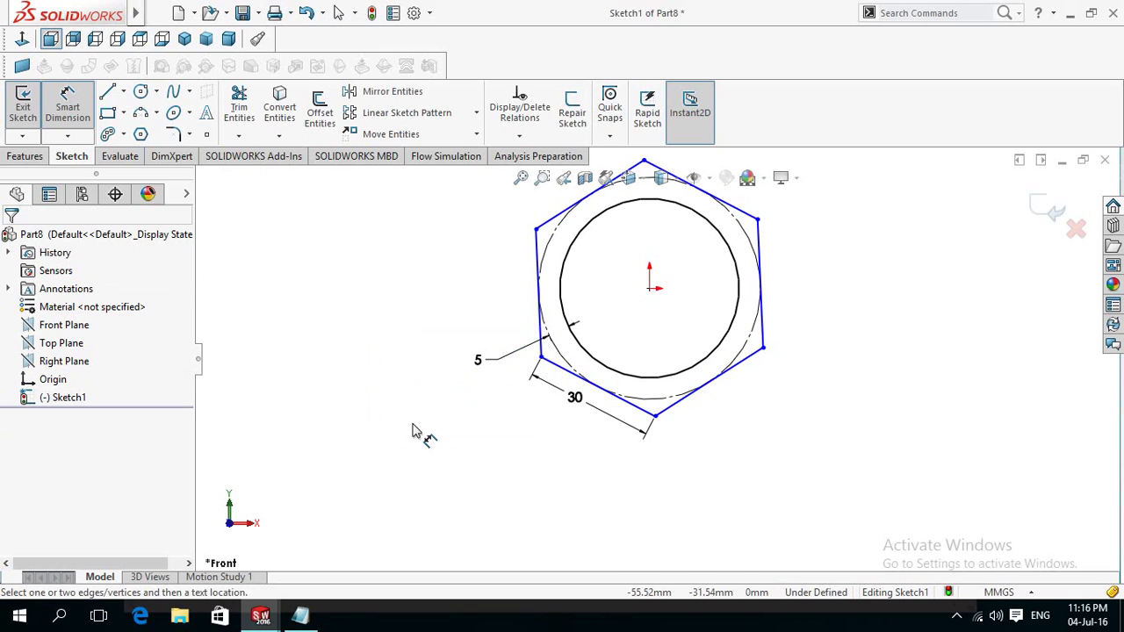
left_click(37, 161)
- Extrude the hexagon sketch 30 mm into a solid hex nut with a bore
left_click(34, 123)
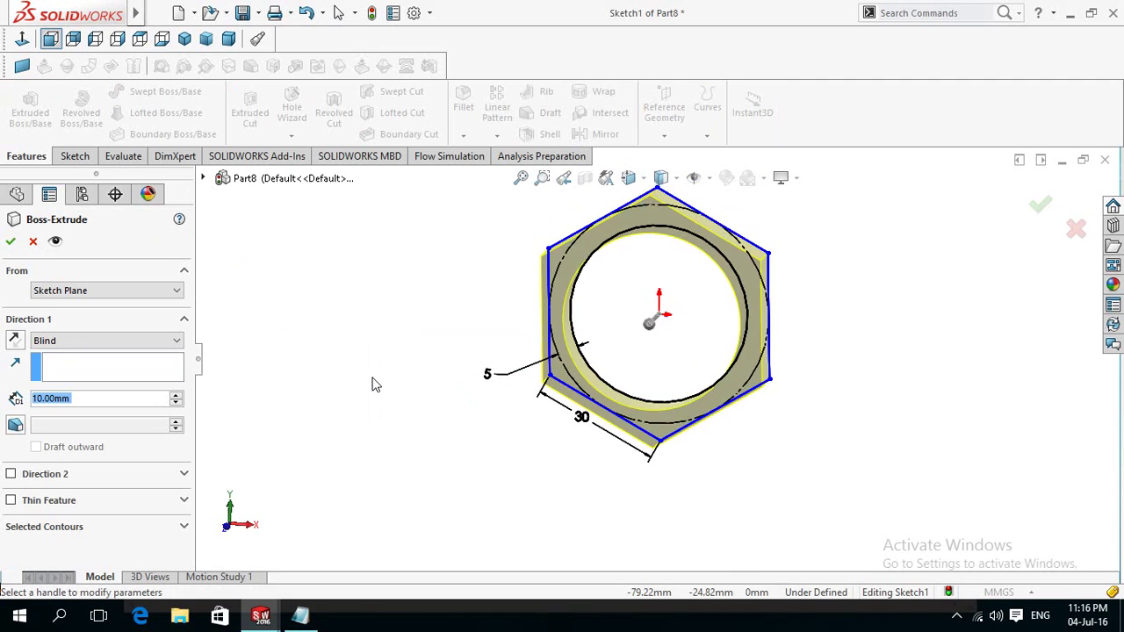
mouse_move(392, 379)
middle_mouse_down()
mouse_move(340, 378)
mouse_move(368, 403)
middle_mouse_up()
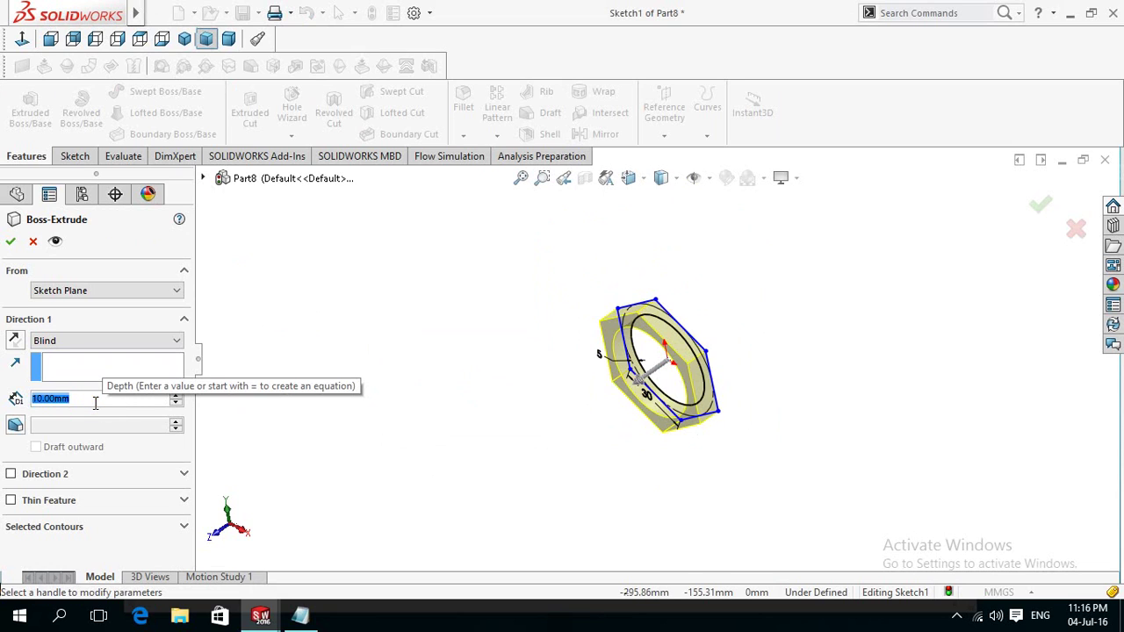
type("30")
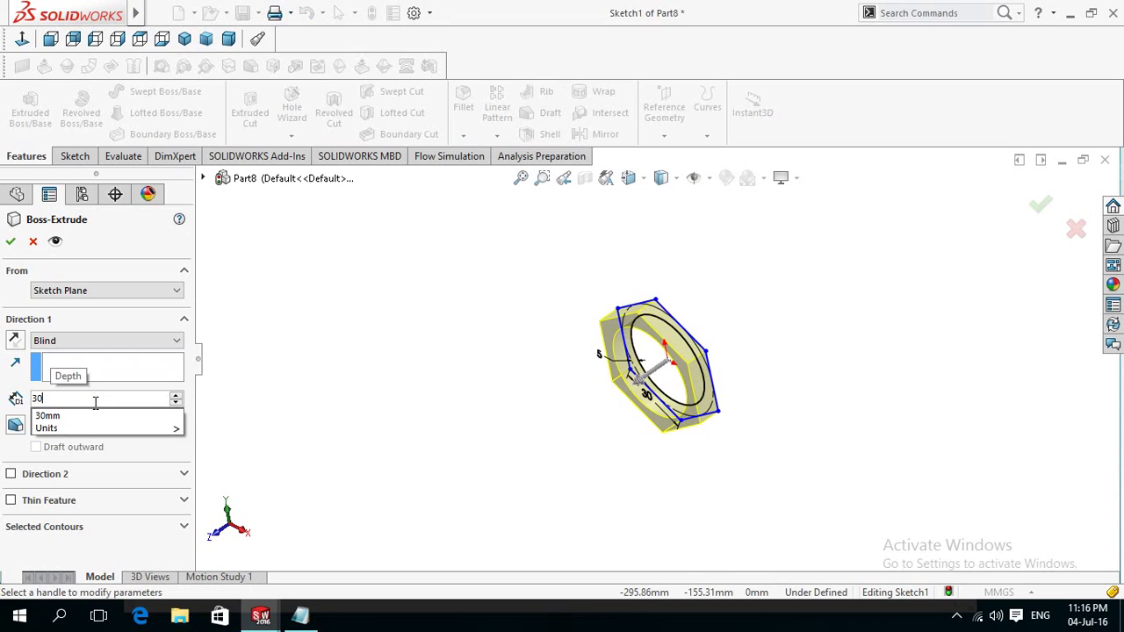
key("Return")
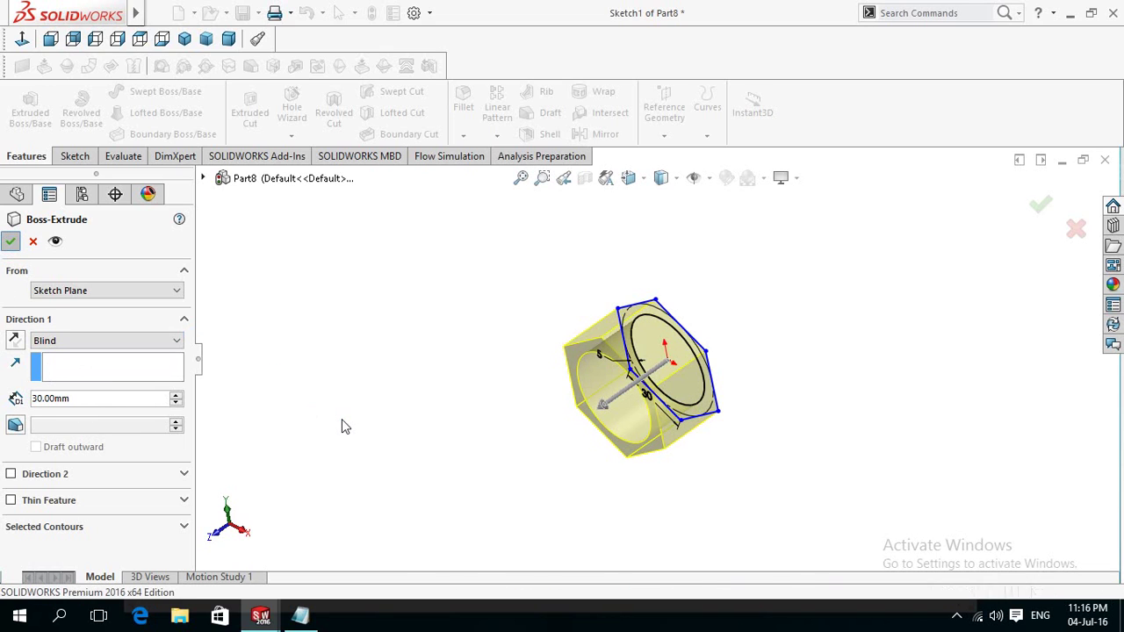
key("Return")
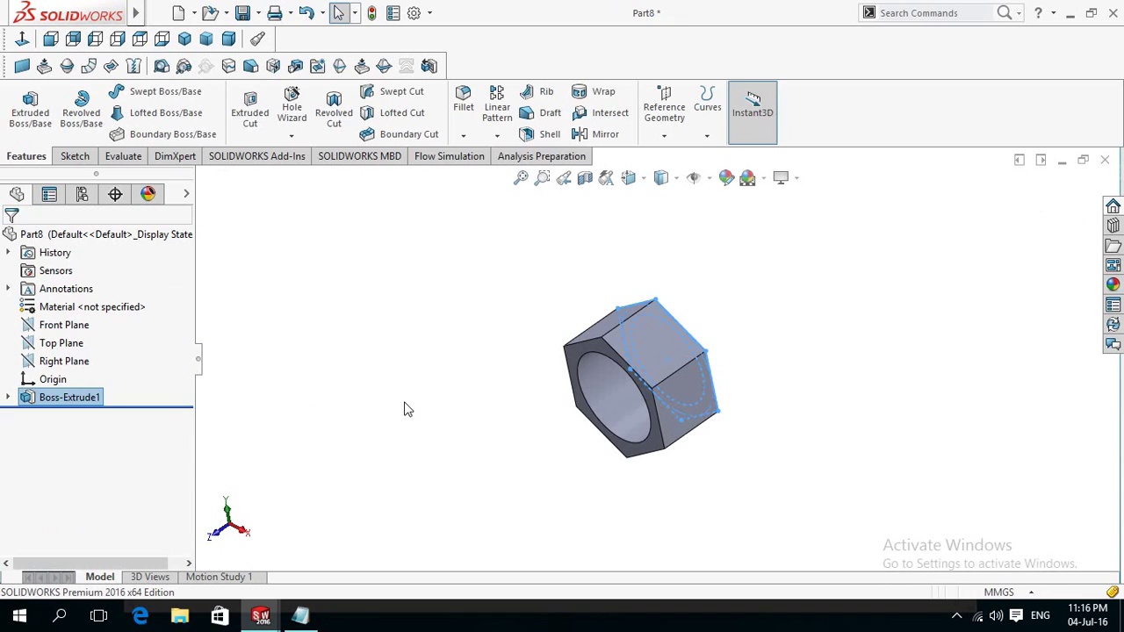
- Start a new sketch on the nut's front face, viewed normal to it
mouse_move(429, 377)
middle_mouse_down()
mouse_move(463, 354)
mouse_move(489, 264)
mouse_move(484, 477)
mouse_move(514, 505)
middle_mouse_up()
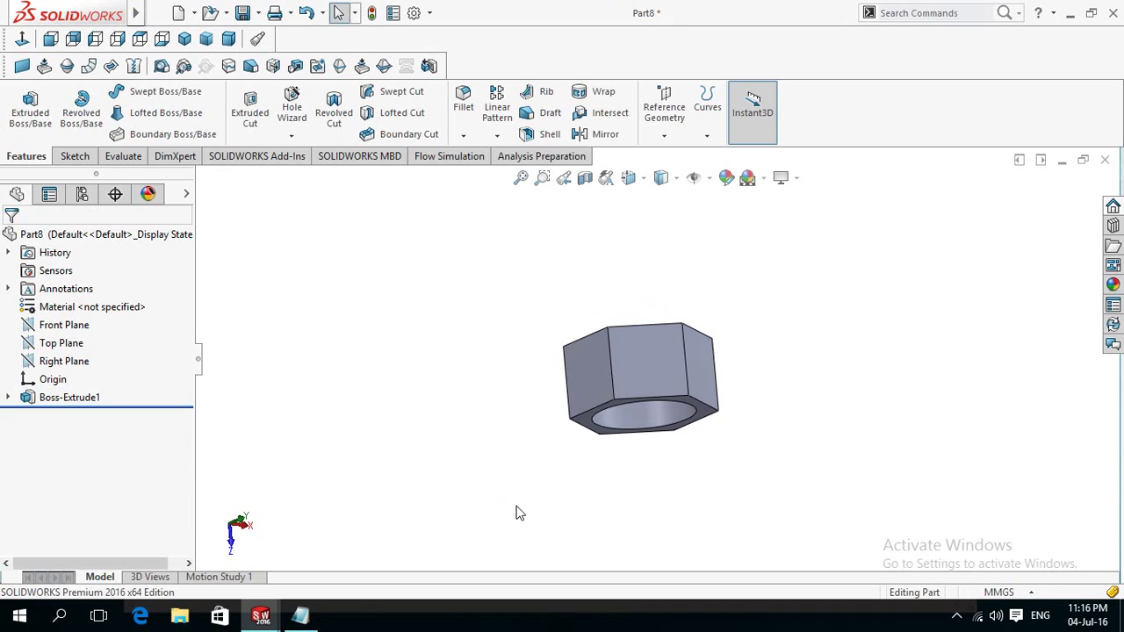
left_click(638, 365)
left_click(703, 318)
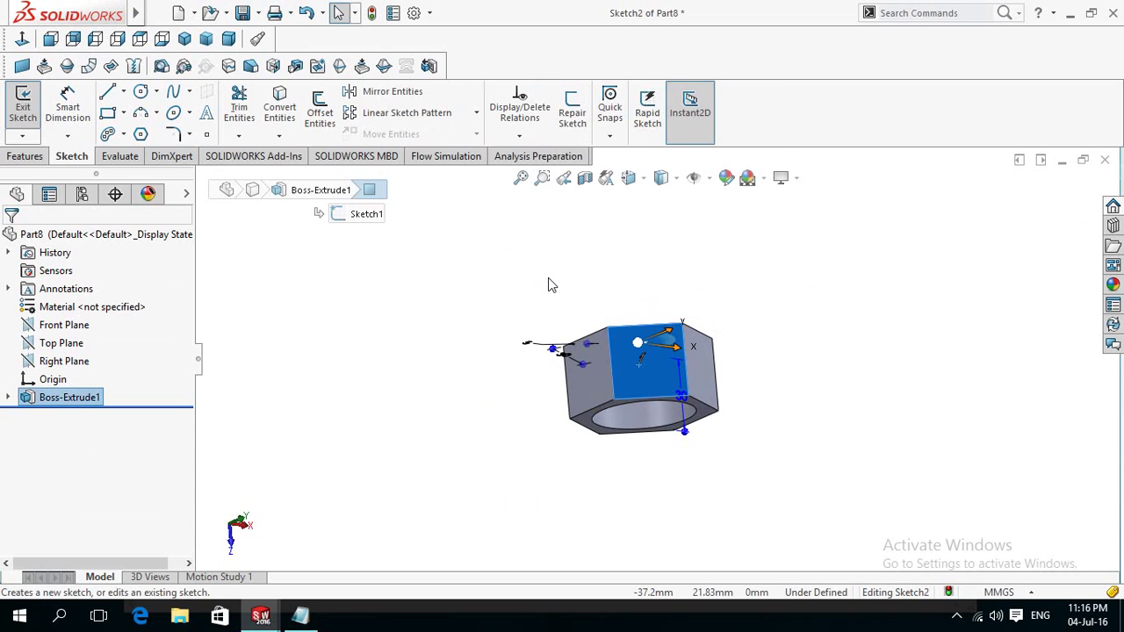
left_click(21, 39)
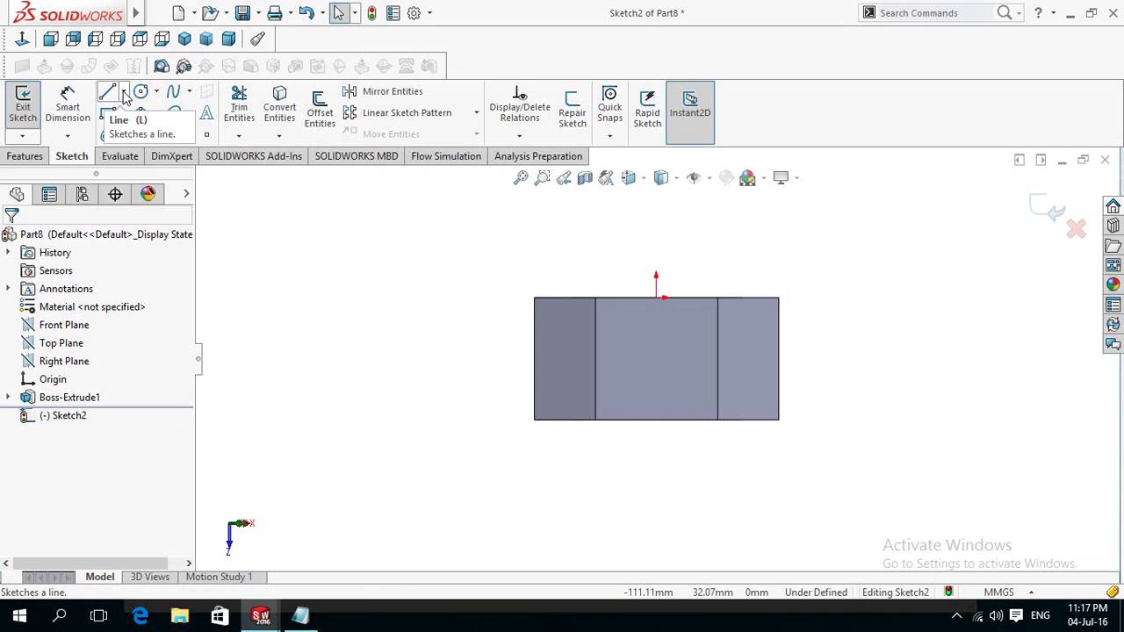
- Draw a vertical centerline from the top edge midpoint to the bottom edge midpoint
left_click(124, 91)
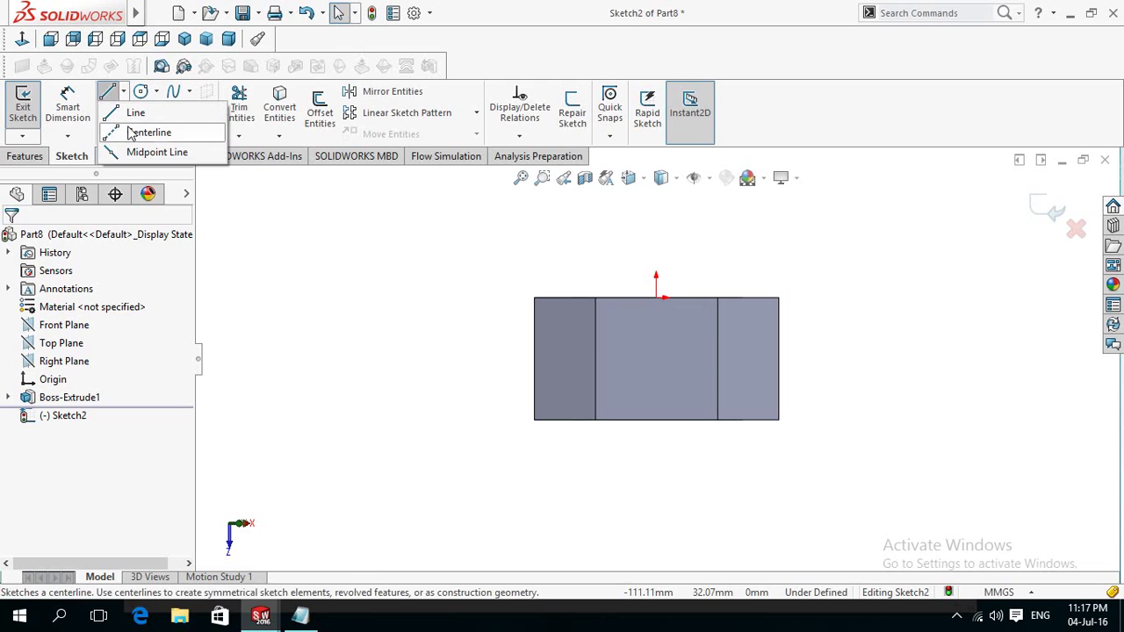
left_click(132, 132)
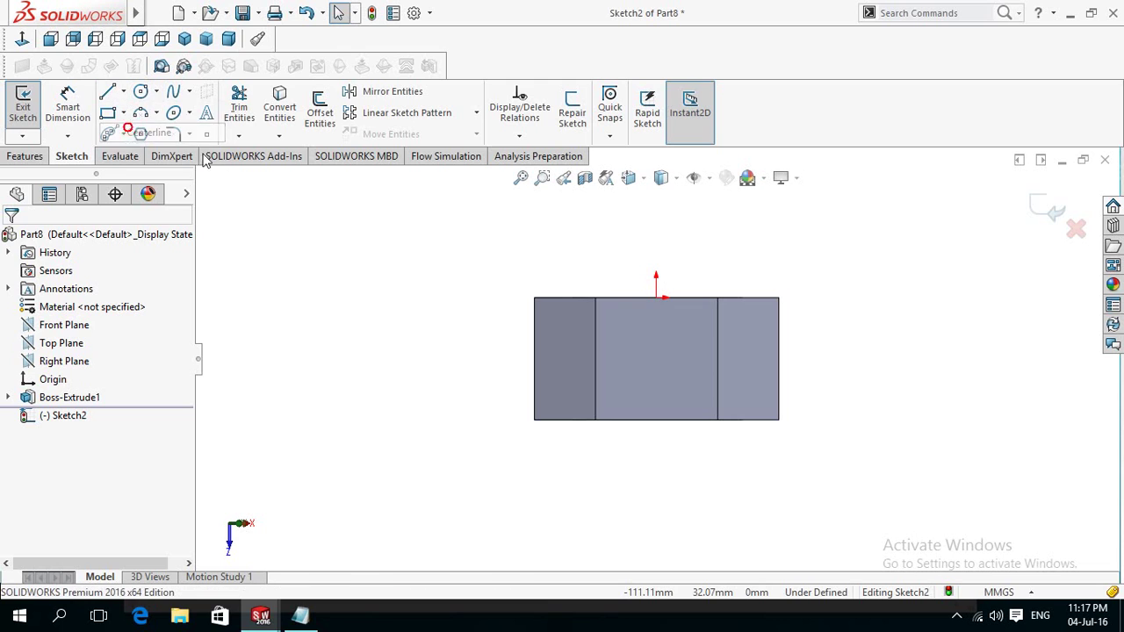
left_click(656, 299)
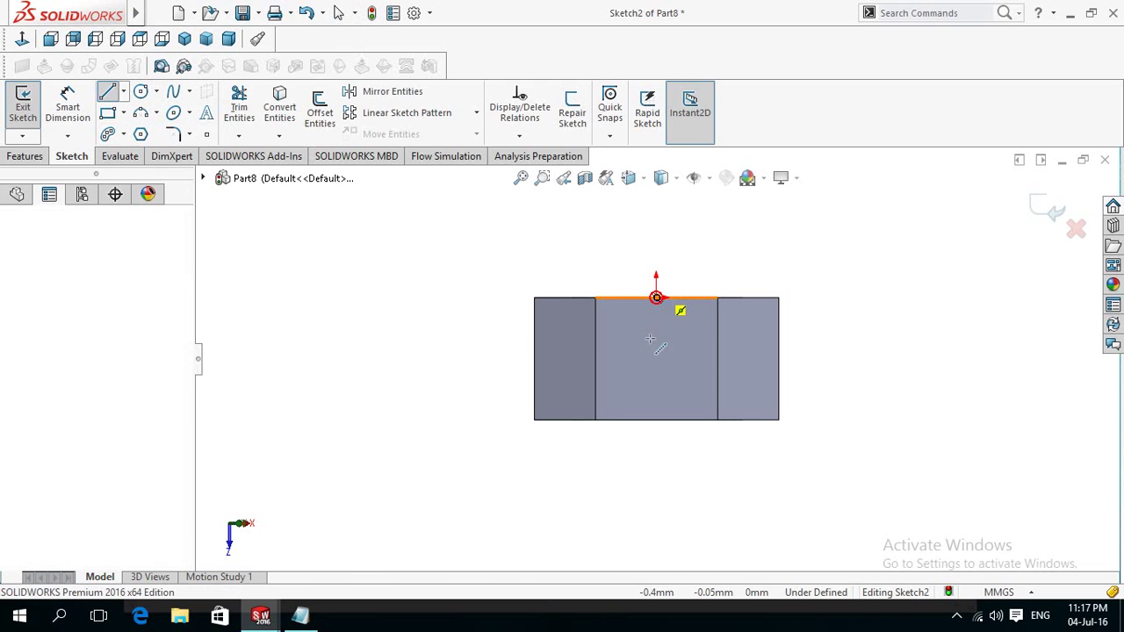
left_click(657, 420)
key("Escape")
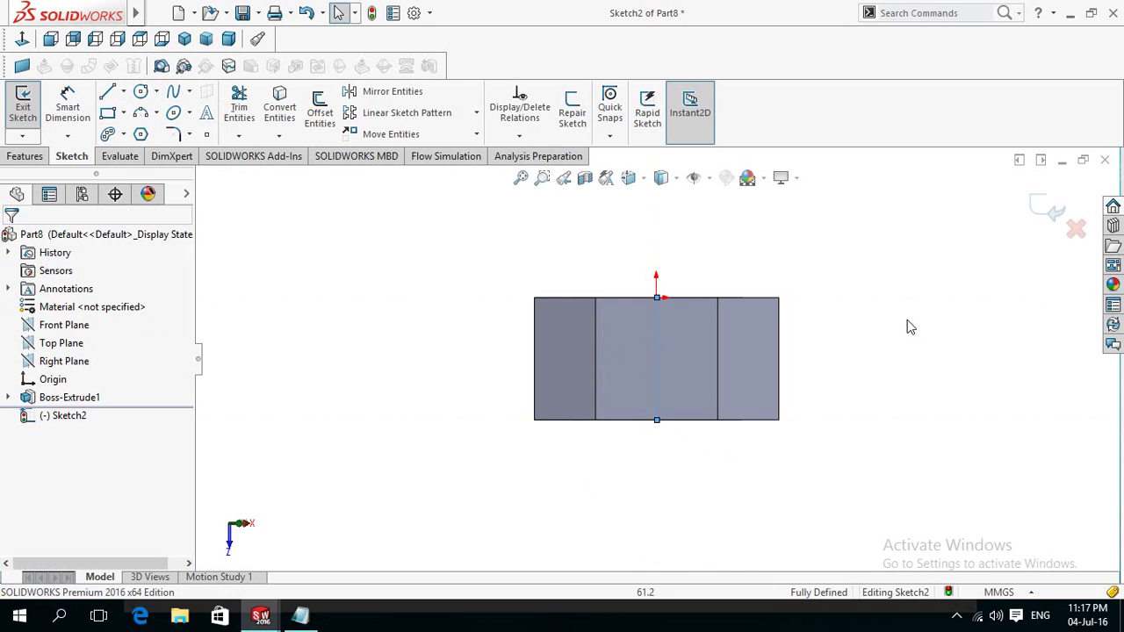
left_click(261, 617)
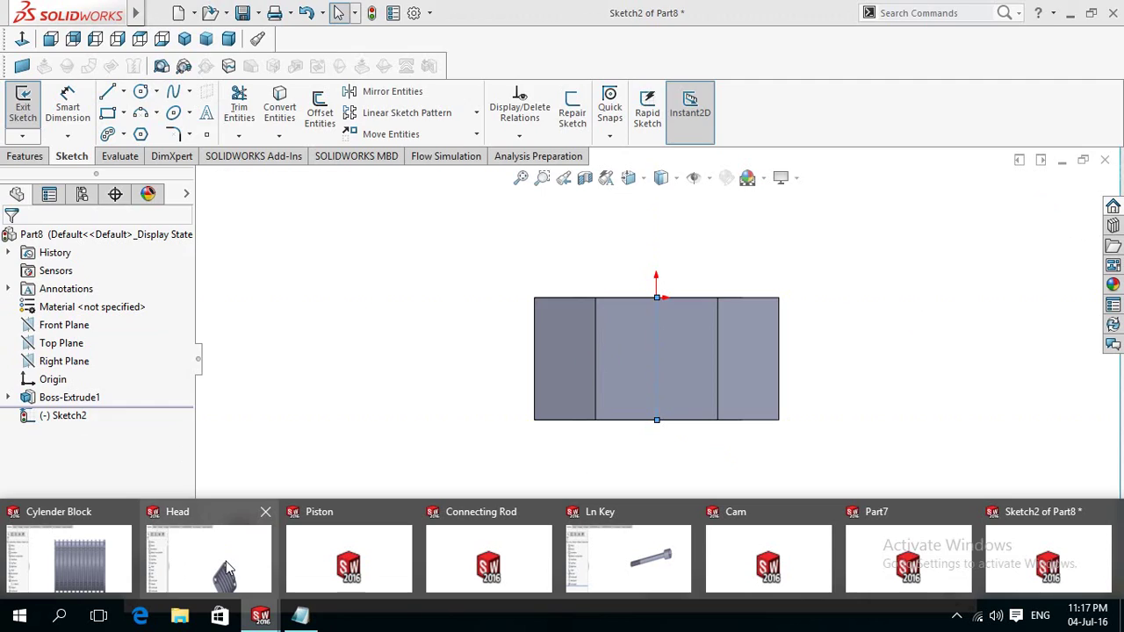
mouse_move(209, 558)
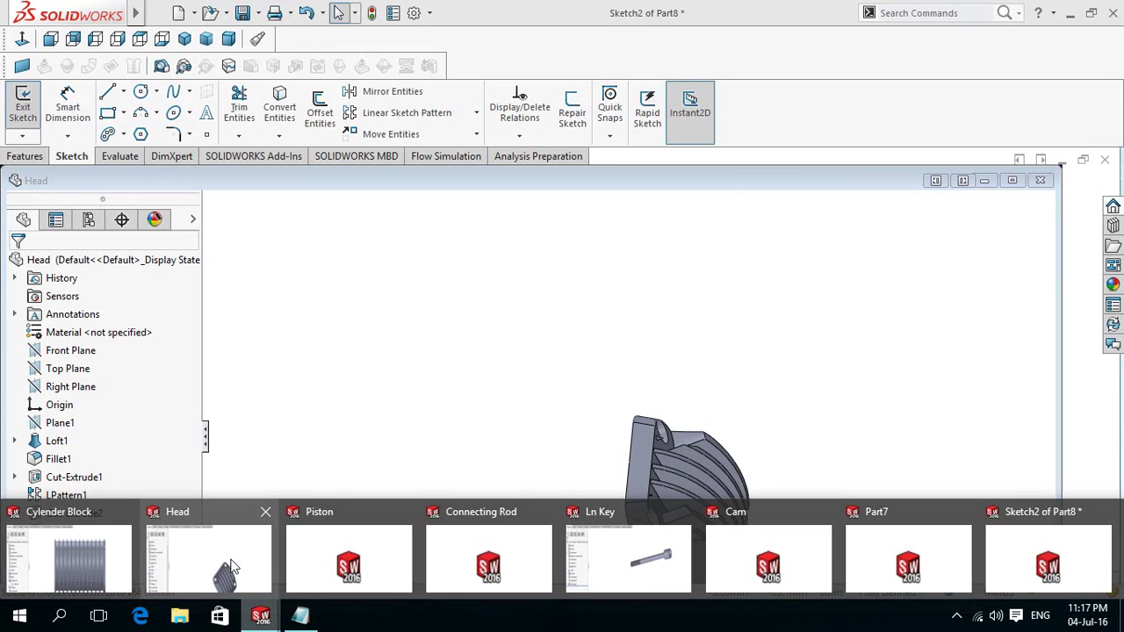
left_click(230, 566)
mouse_move(492, 439)
middle_mouse_down()
mouse_move(556, 401)
mouse_move(584, 352)
middle_mouse_up()
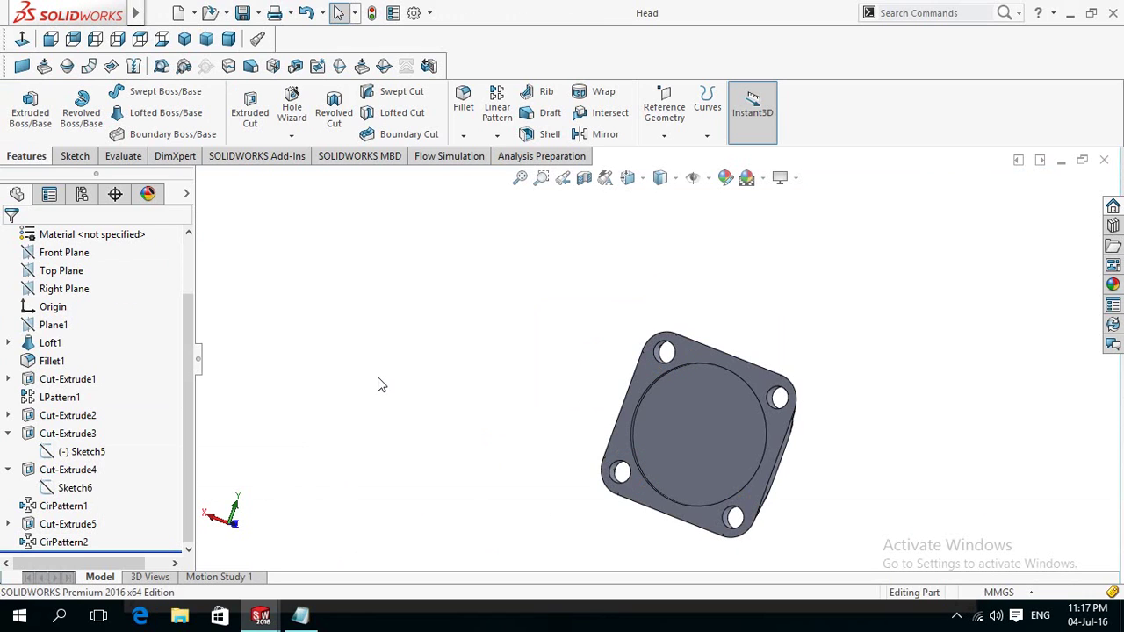
left_click(75, 155)
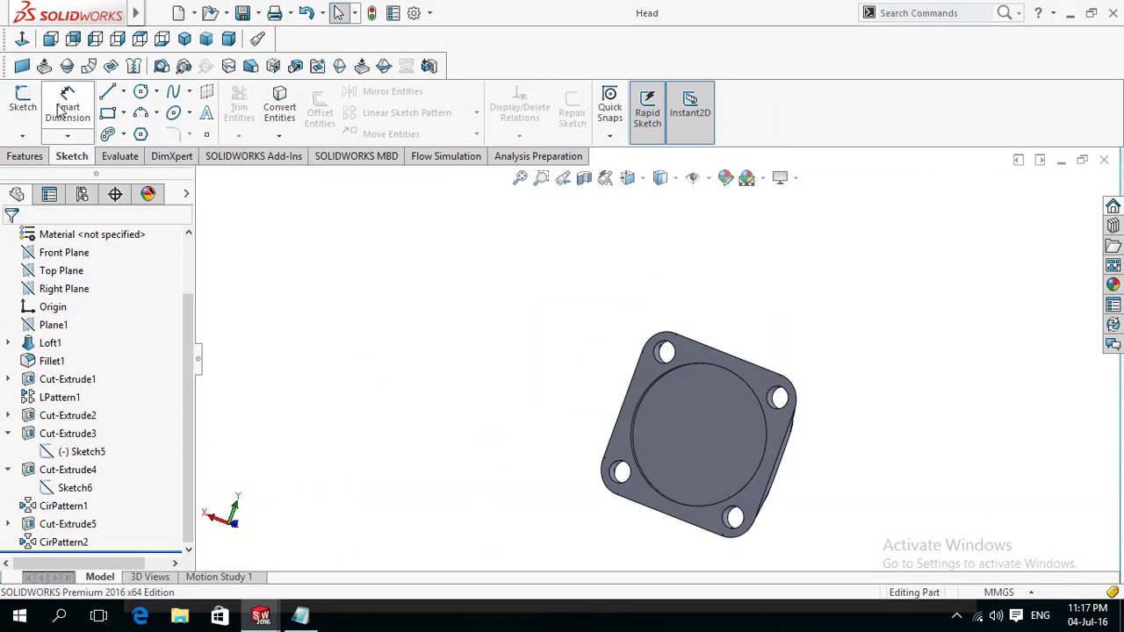
left_click(67, 104)
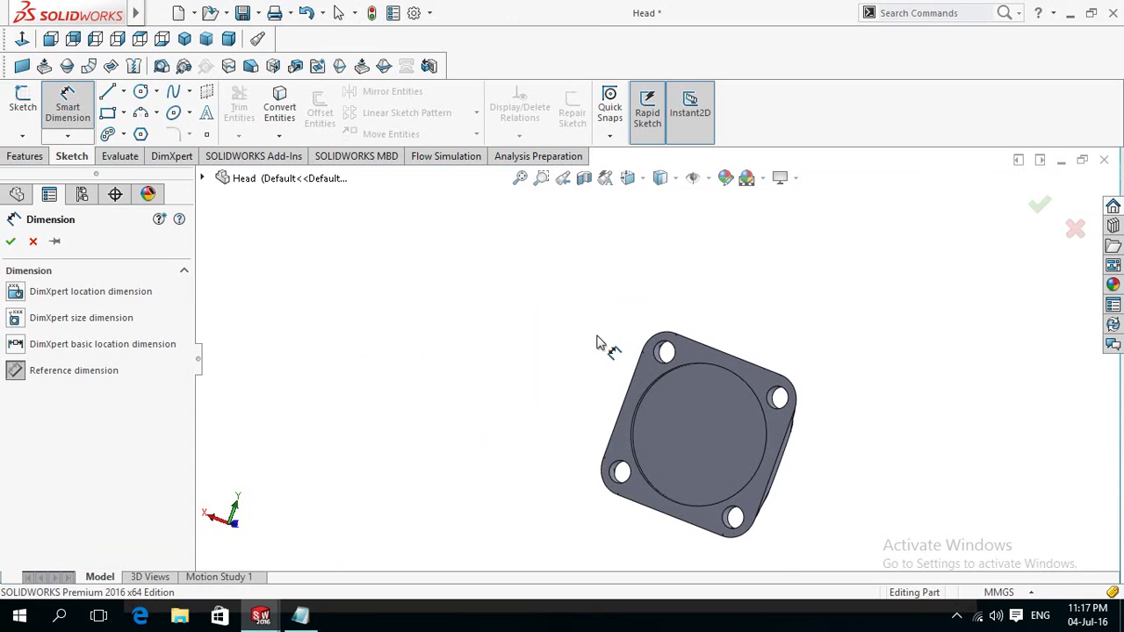
scroll(598, 343, "down", 1)
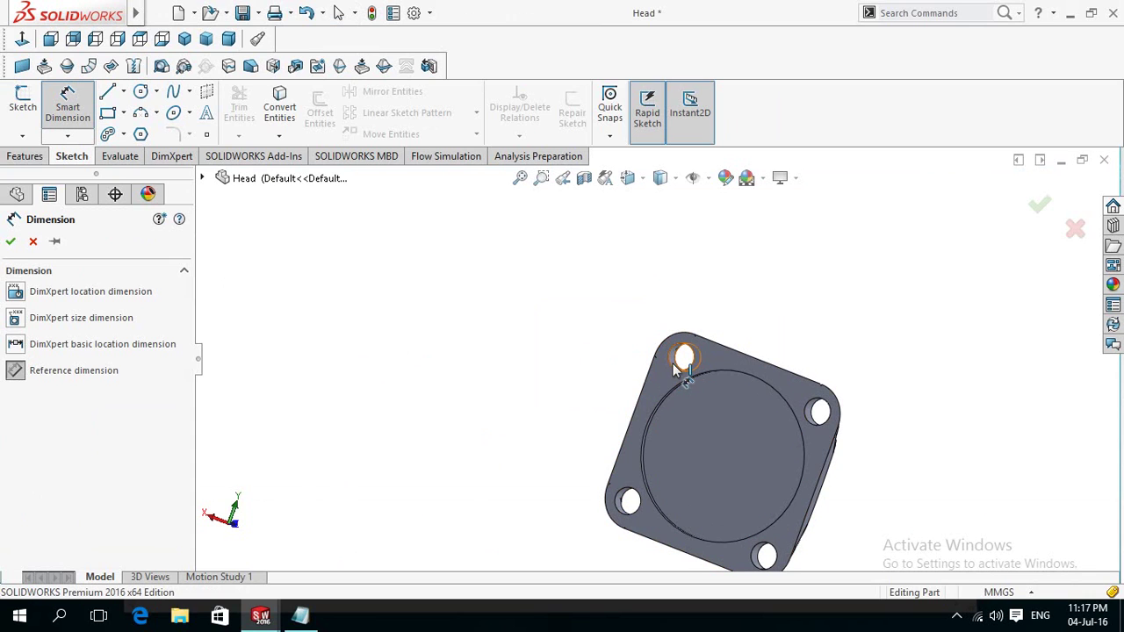
left_click(678, 367)
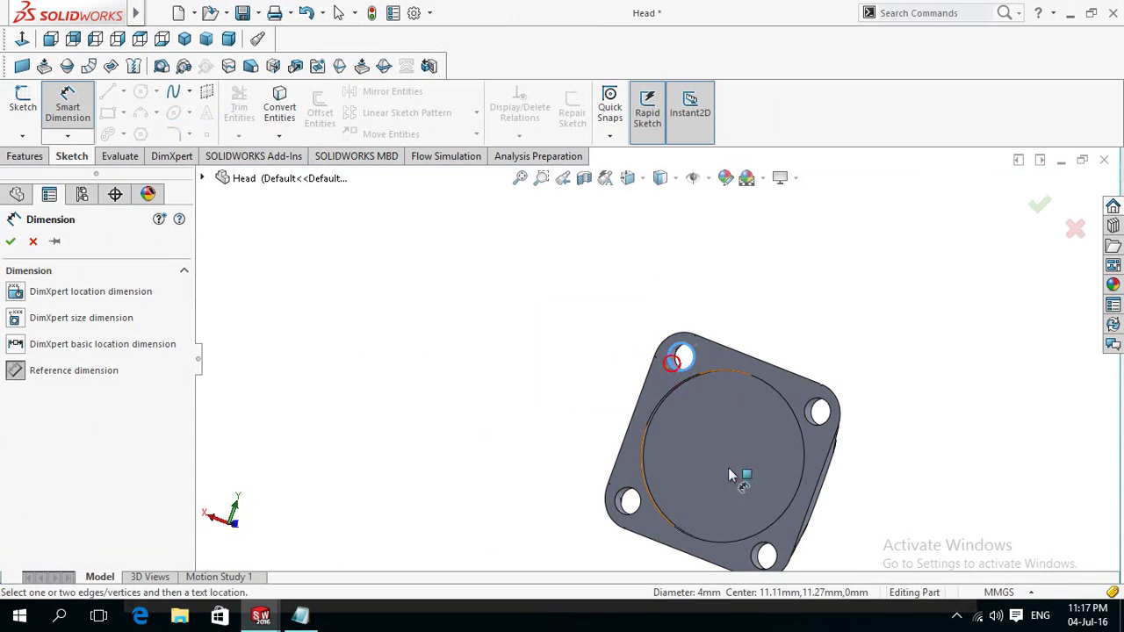
left_click(722, 540)
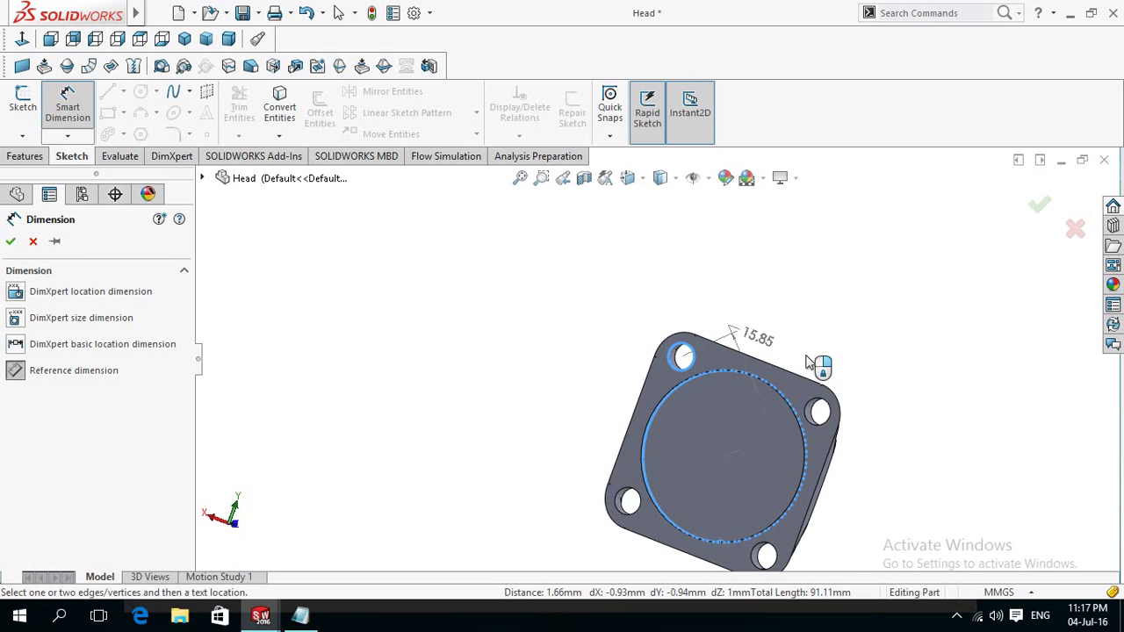
key("Escape")
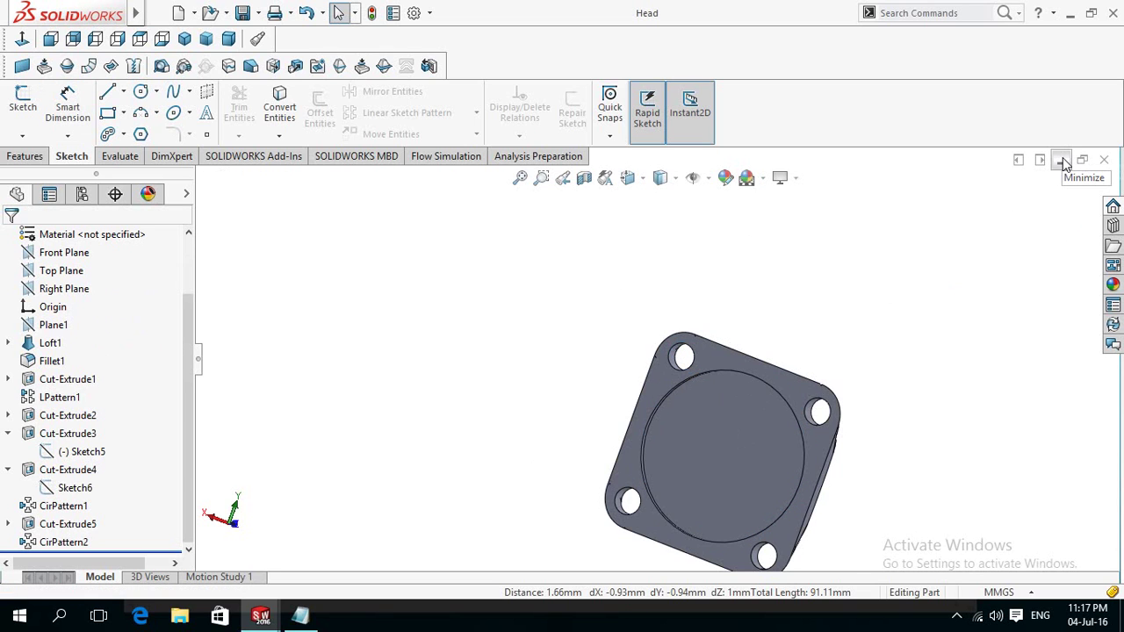
left_click(1062, 160)
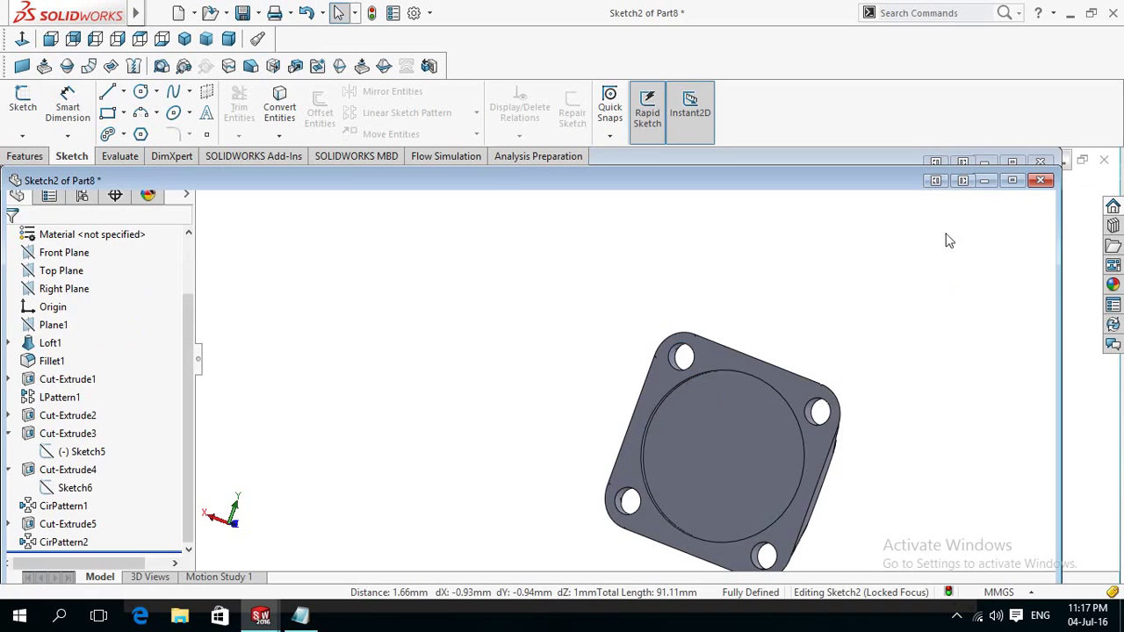
- Maximize the Part8 window and draw a circle centred on the centerline's midpoint
left_click(1011, 181)
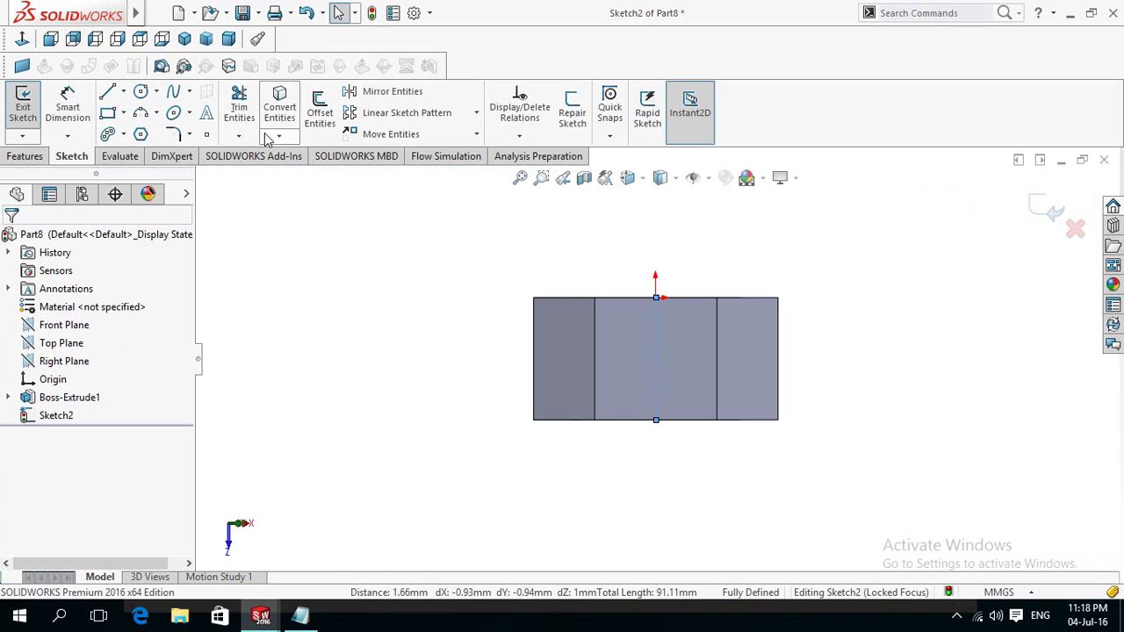
left_click(139, 92)
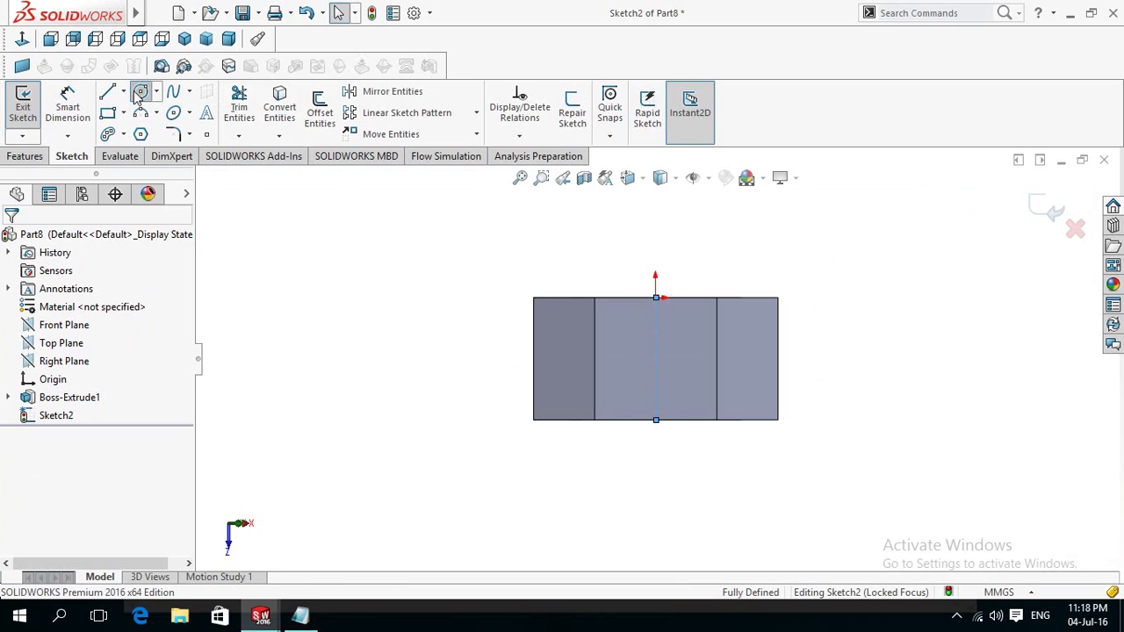
left_click(655, 358)
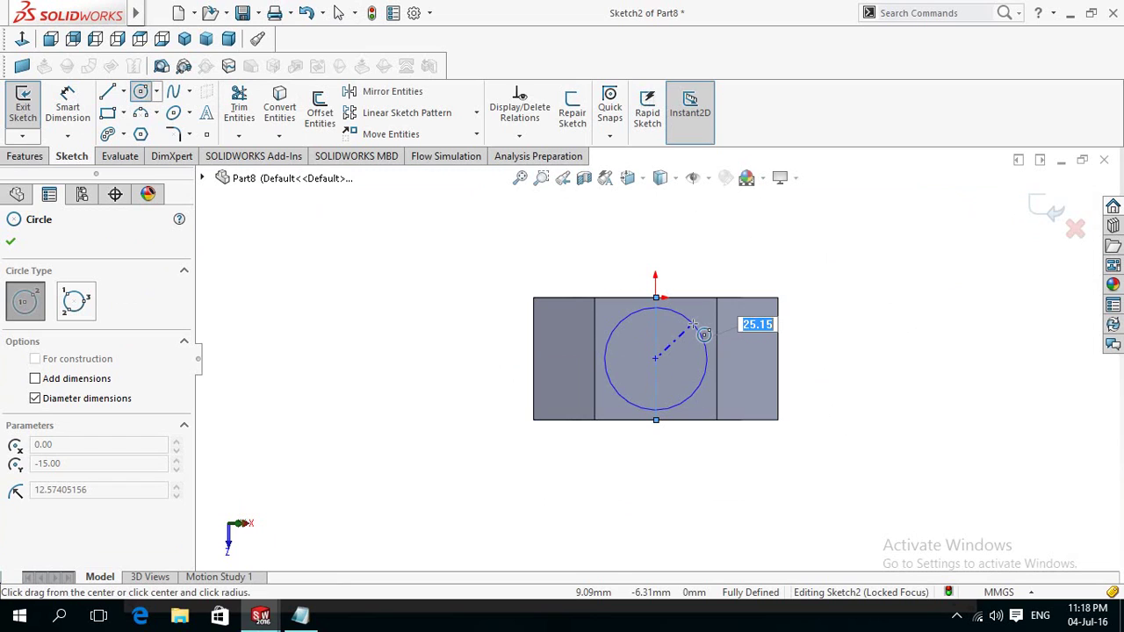
left_click(693, 325)
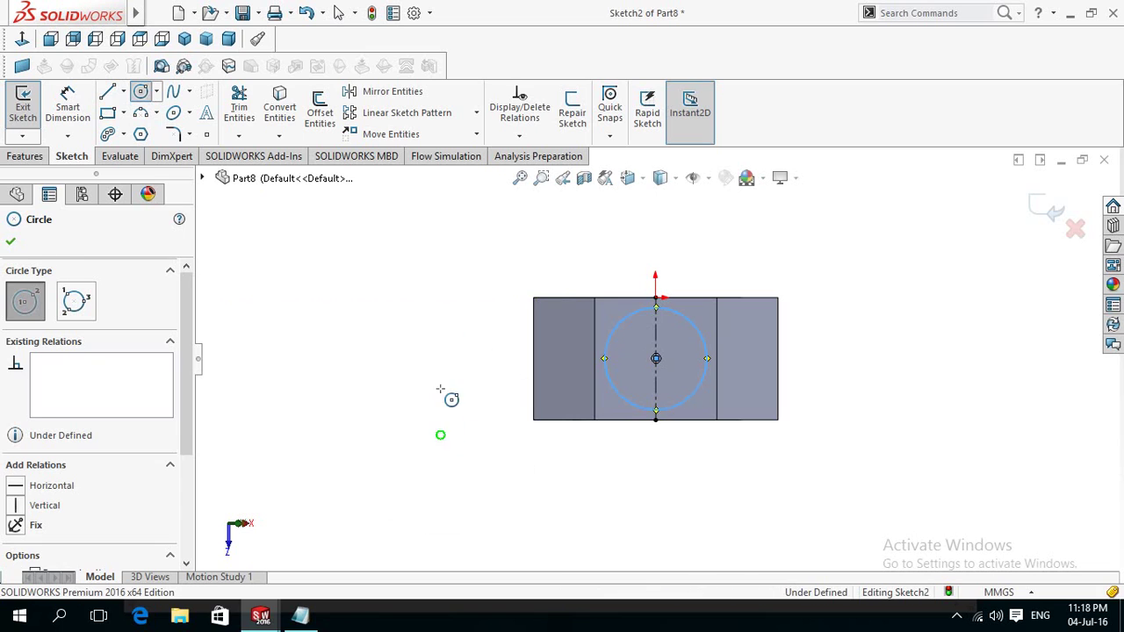
key("Escape")
right_click_drag(702, 518, 694, 411)
- Dimension the circle to Ø31.64, entered as 15.82*2 after first trying 15.85*2
left_click(696, 410)
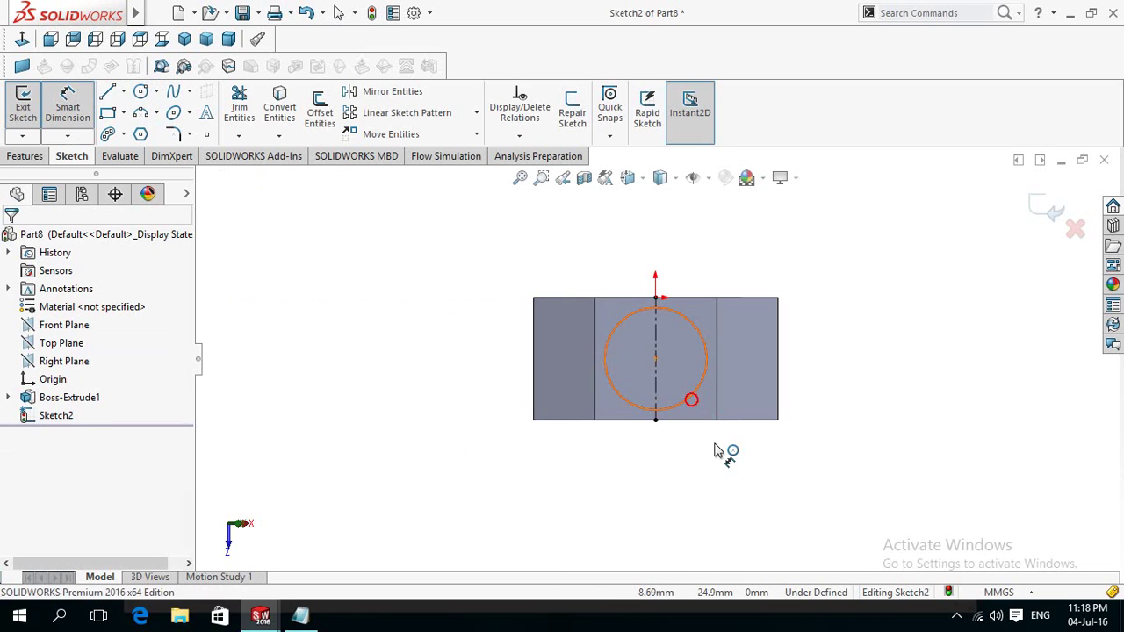
left_click(780, 483)
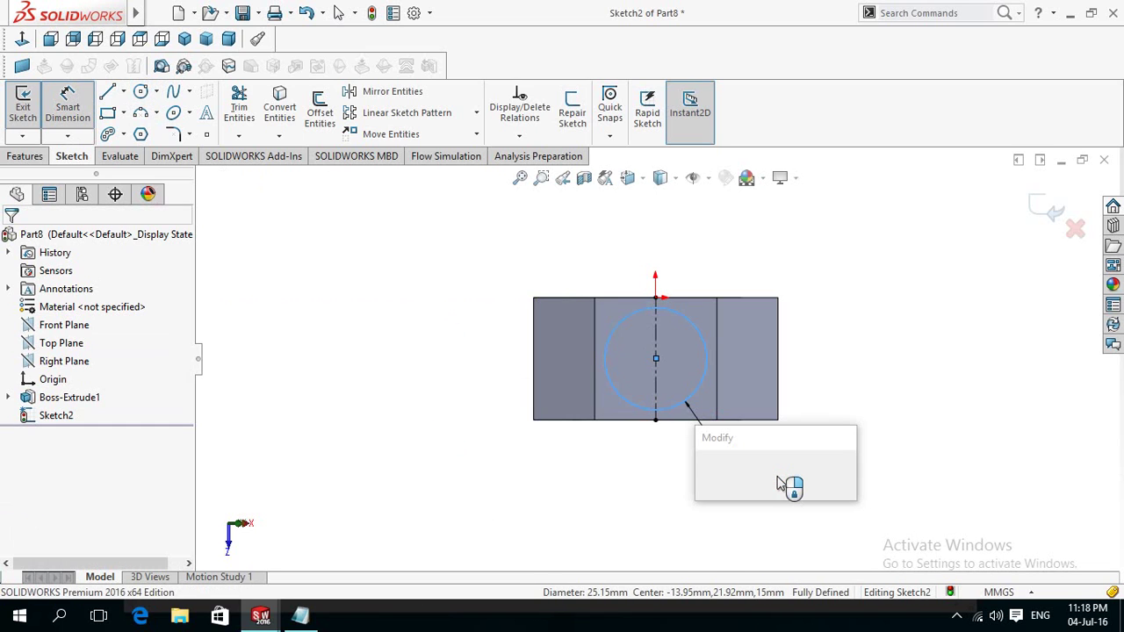
type("15")
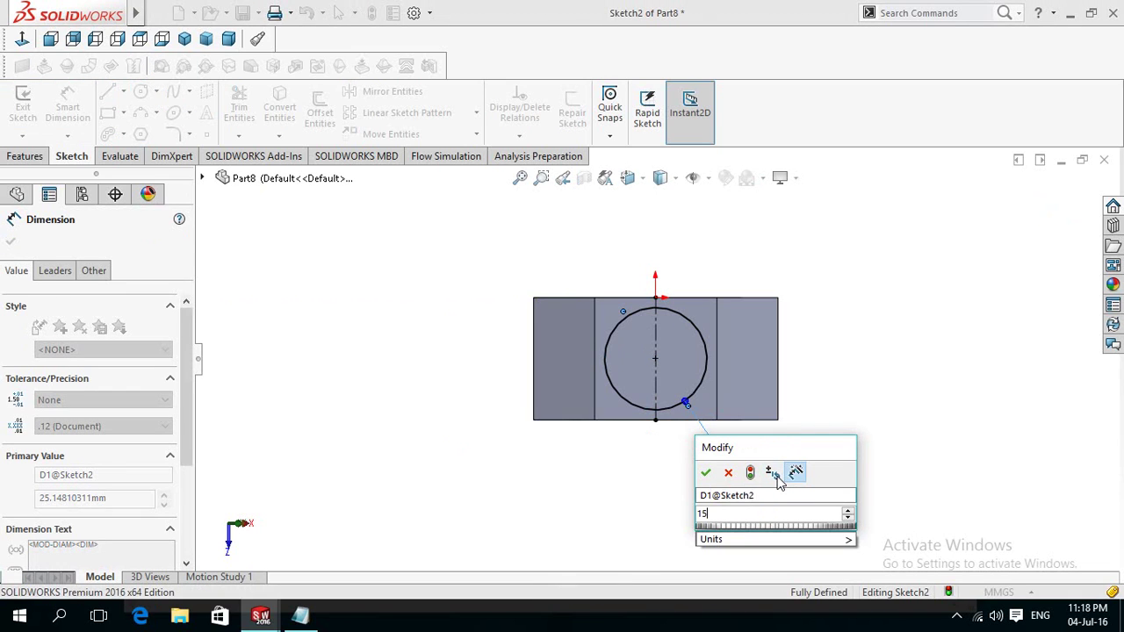
type(".85")
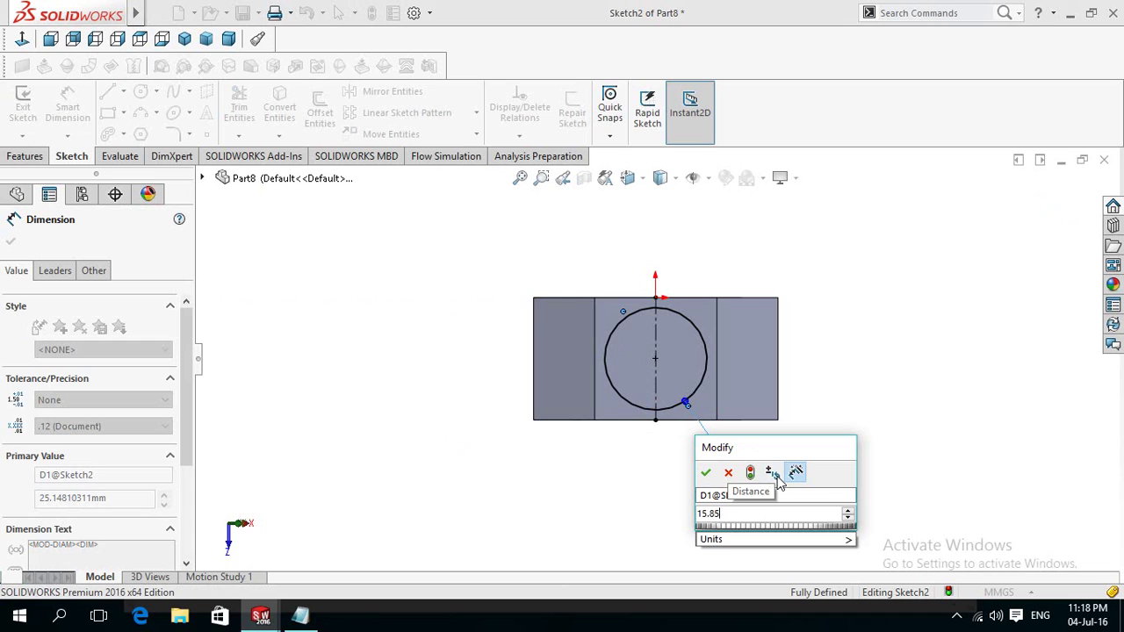
type("*2")
key("Return")
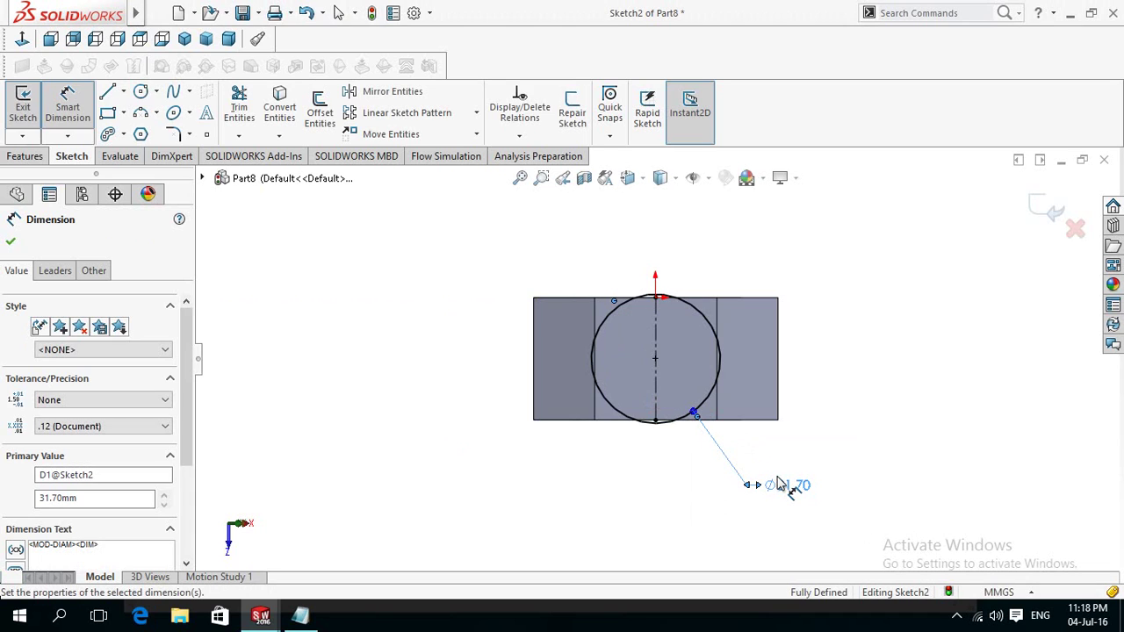
left_click(792, 484)
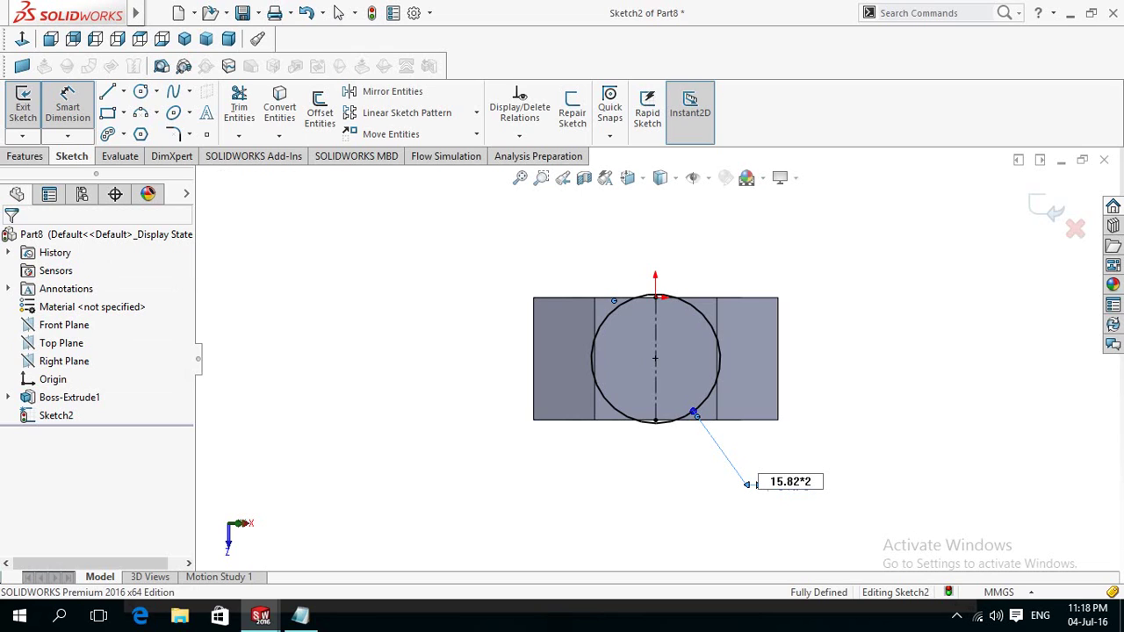
key("Return")
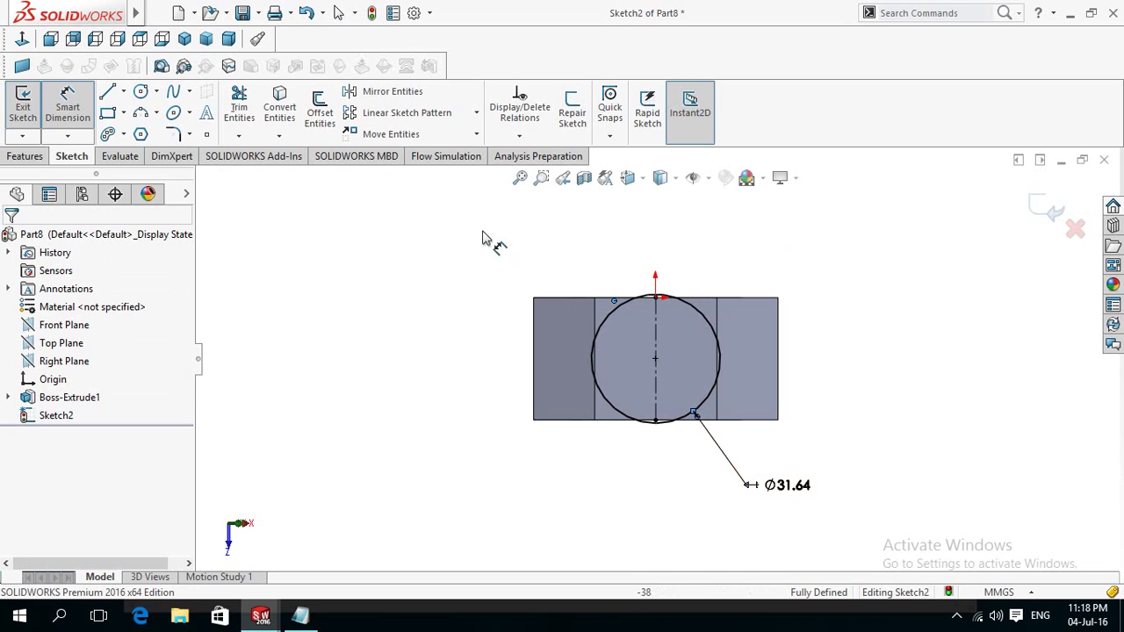
left_click(123, 91)
- Draw a diagonal centerline from the circle centre to its upper-left edge
left_click(141, 126)
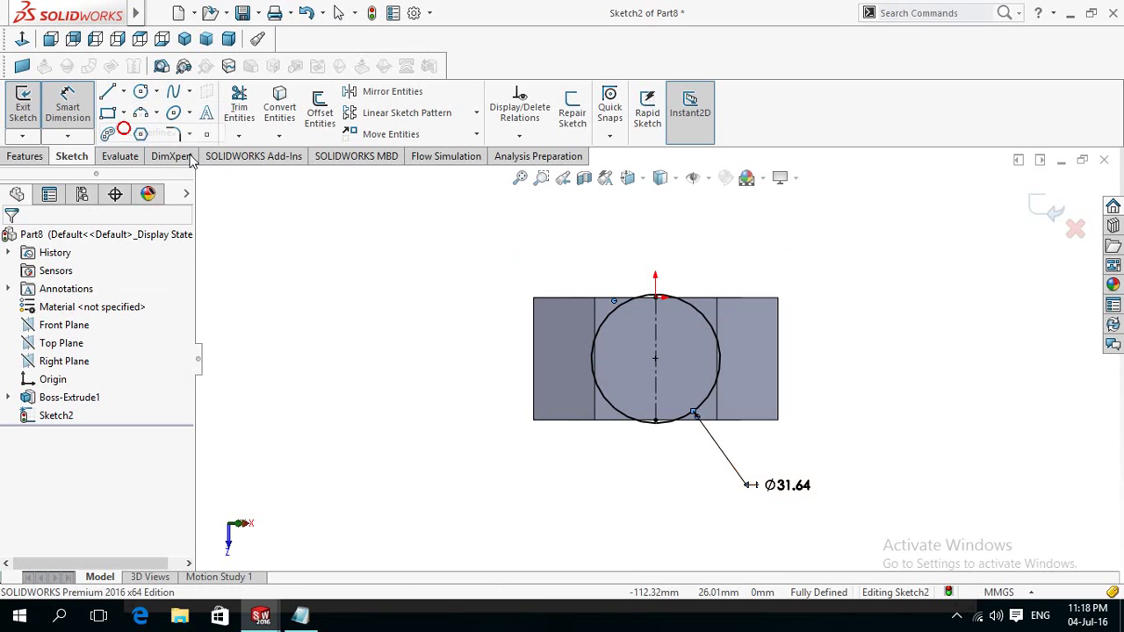
left_click(653, 357)
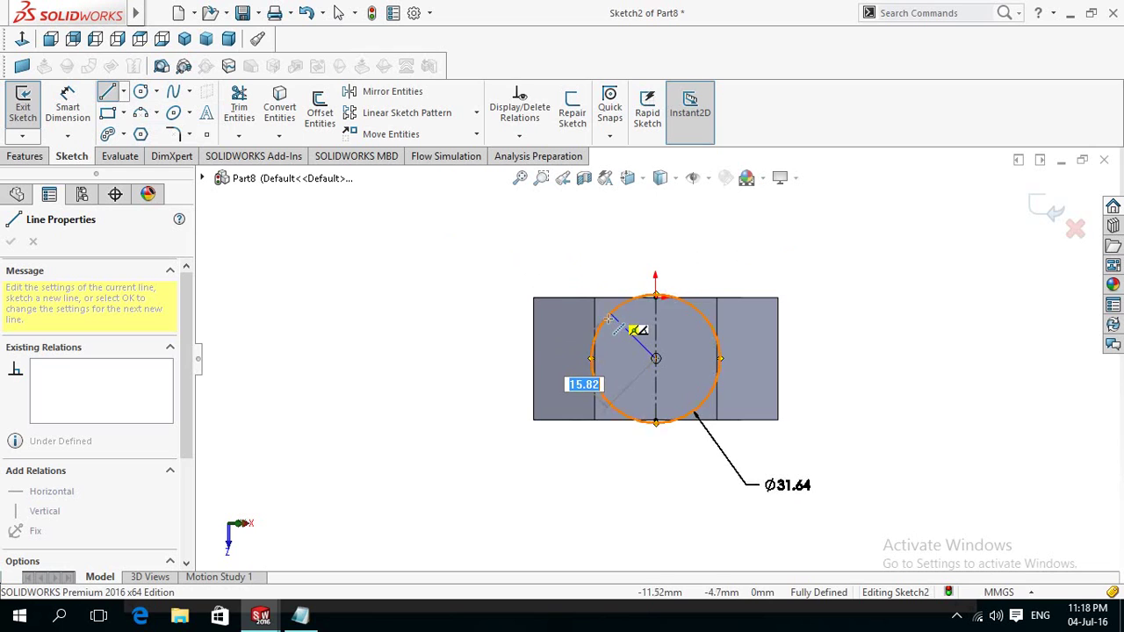
left_click(612, 313)
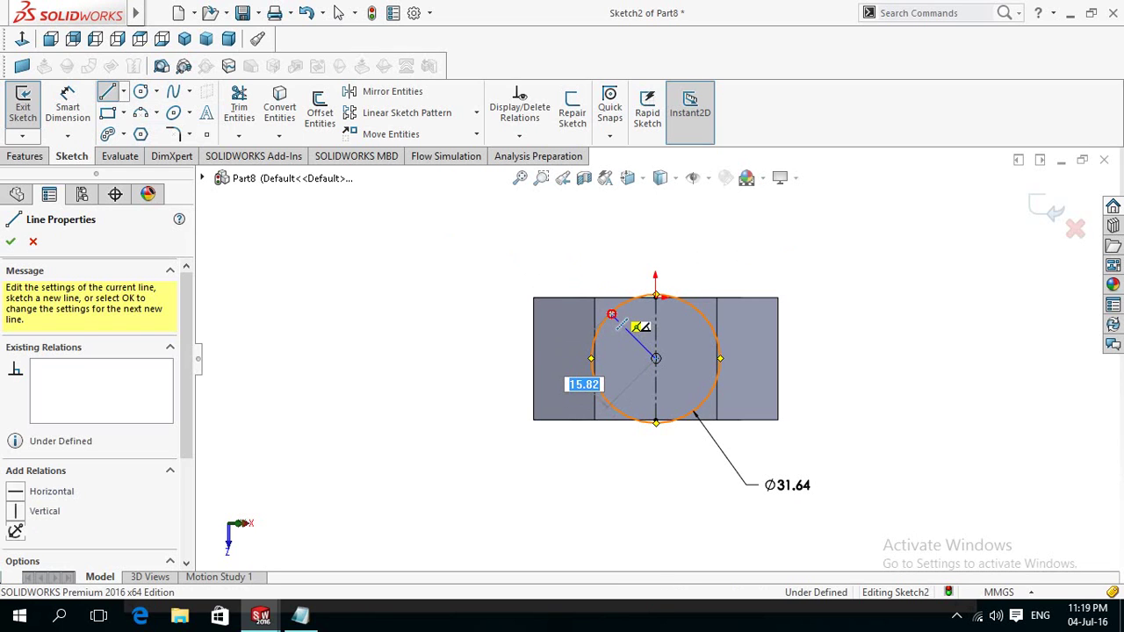
key("Escape")
- Sketch a small circle centred at the diagonal centerline's end
left_click(140, 91)
scroll(625, 332, "down", 1)
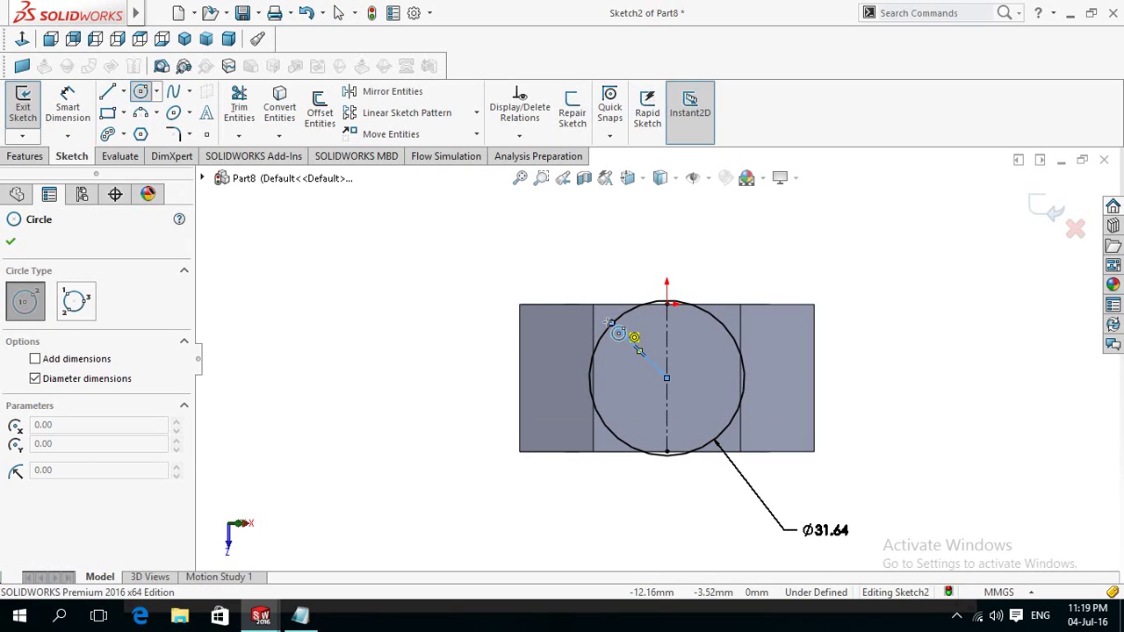
left_click(612, 324)
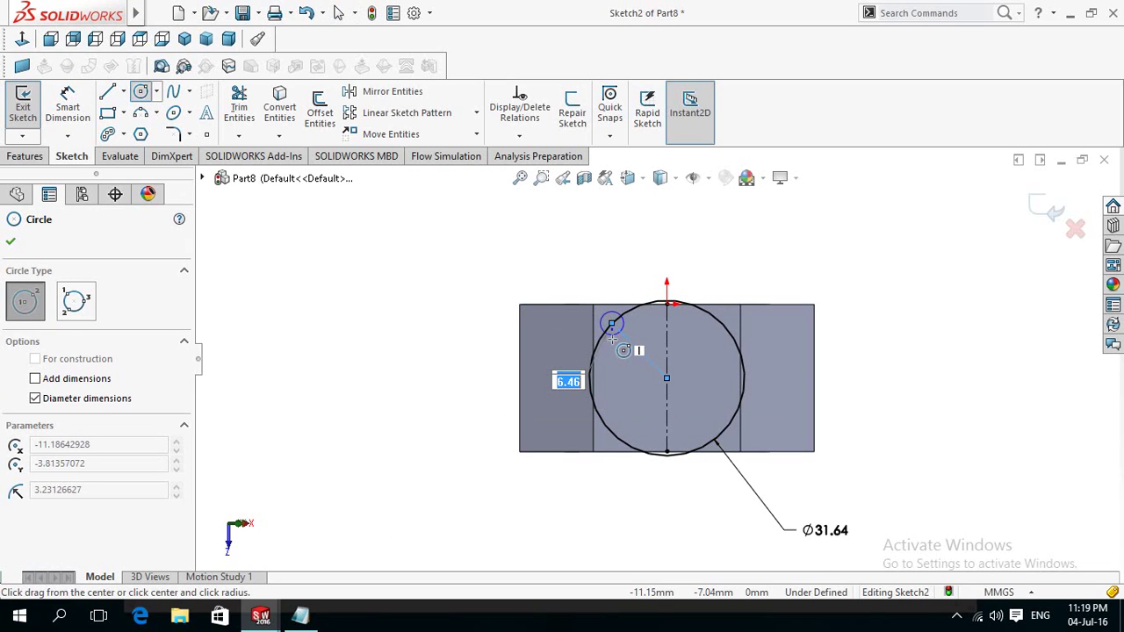
left_click(620, 334)
right_click_drag(451, 335, 448, 222)
- Give the small circle a Ø5 dimension and set the Ø31.64 circle to For construction
left_click(608, 320)
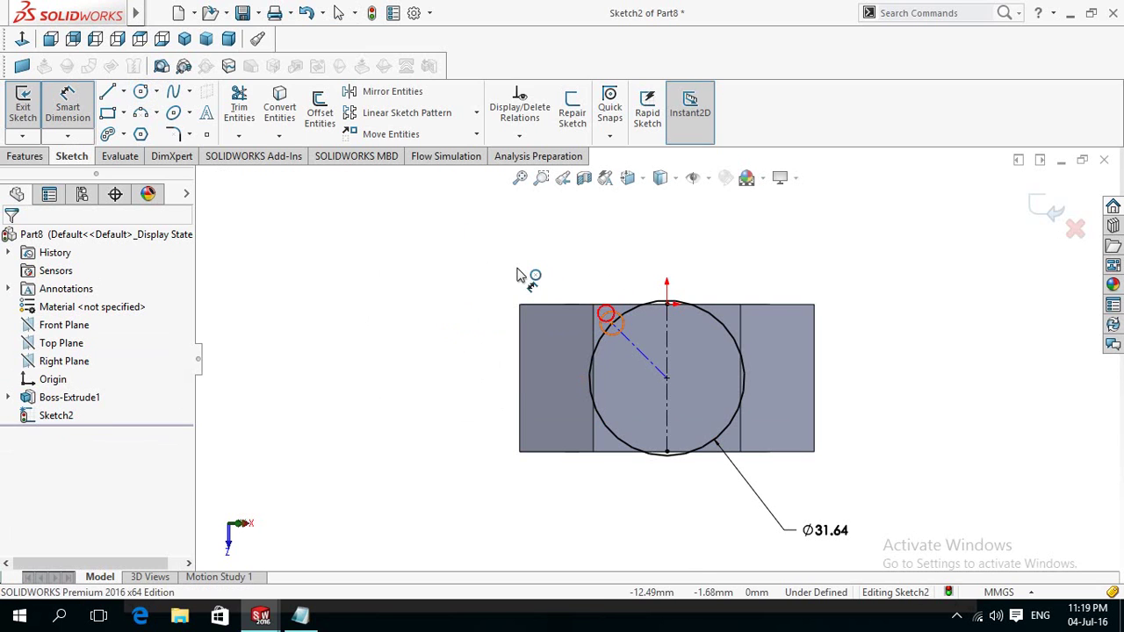
left_click(518, 252)
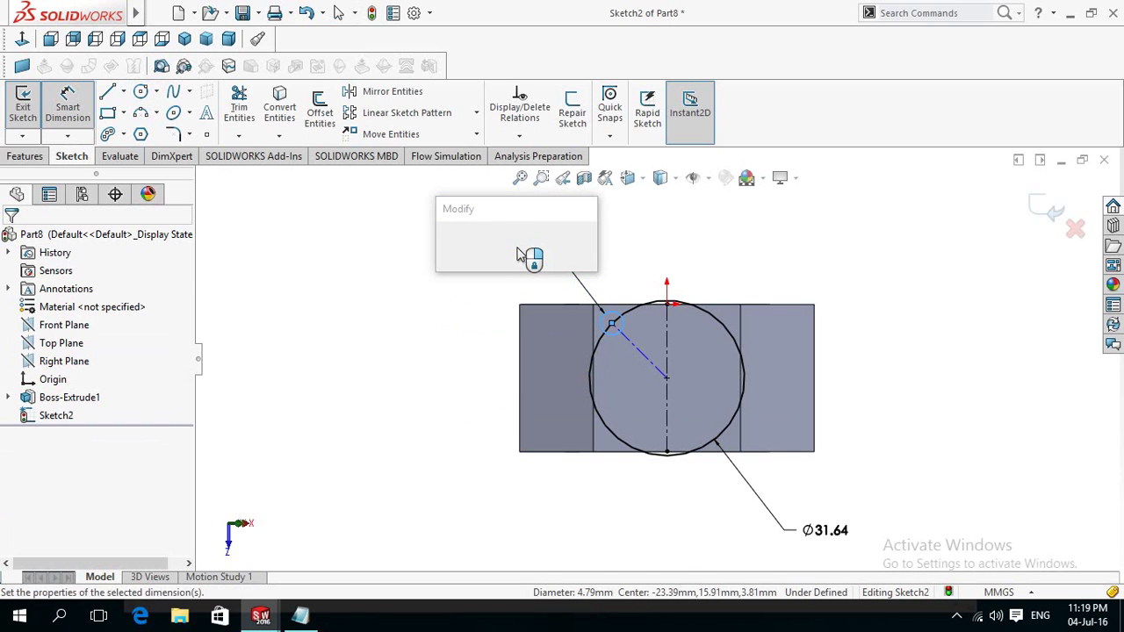
type("5")
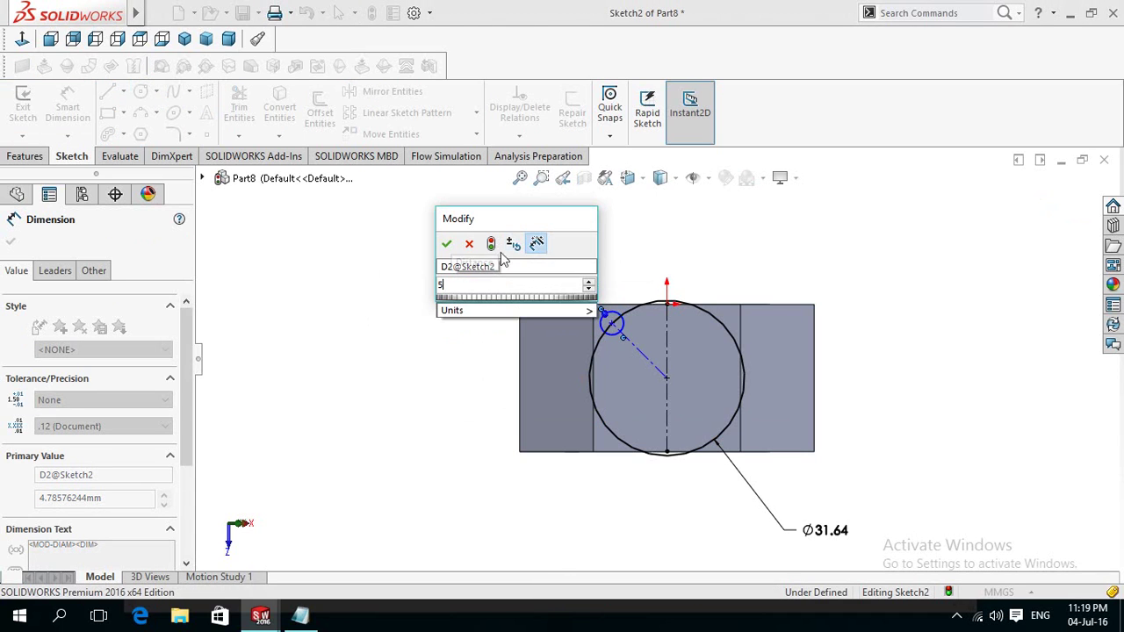
left_click(447, 245)
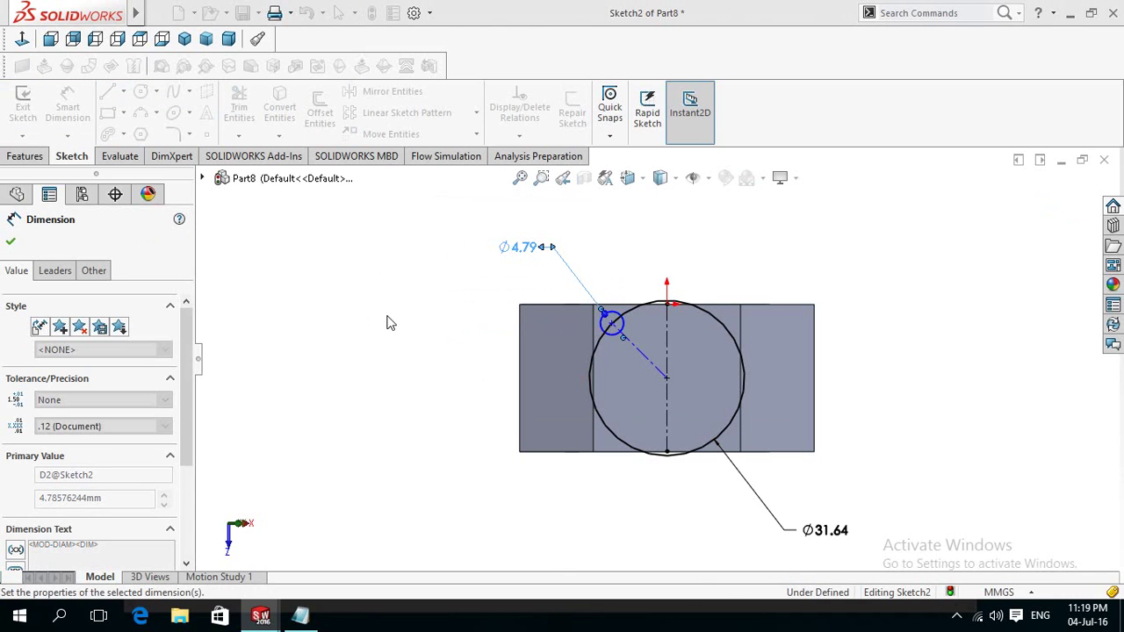
key("Escape")
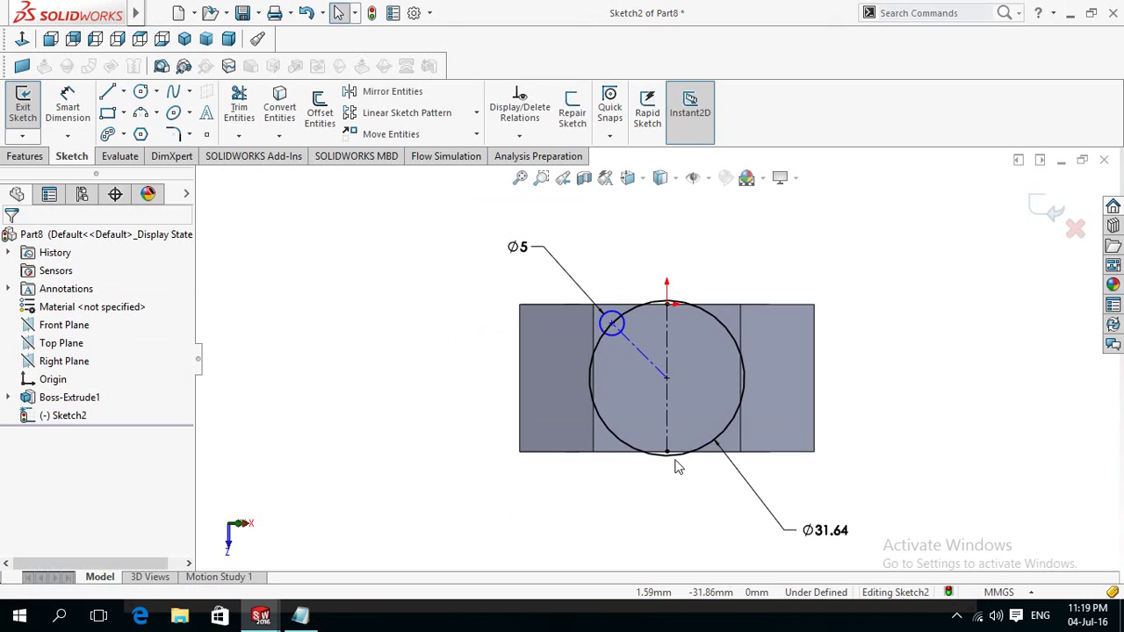
left_click(674, 465)
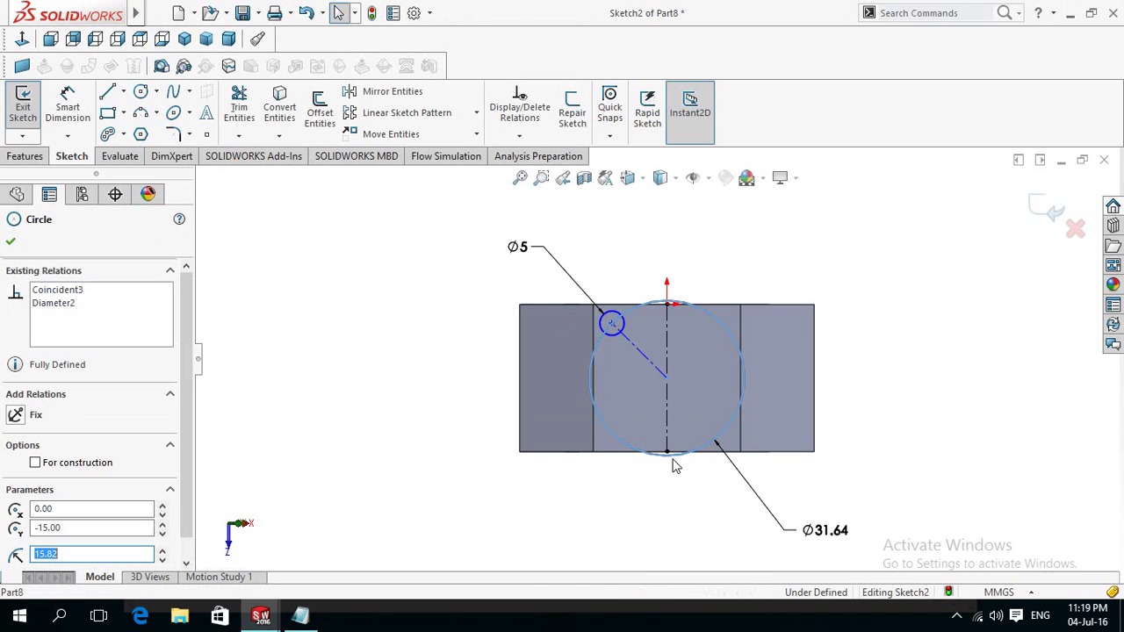
left_click(815, 406)
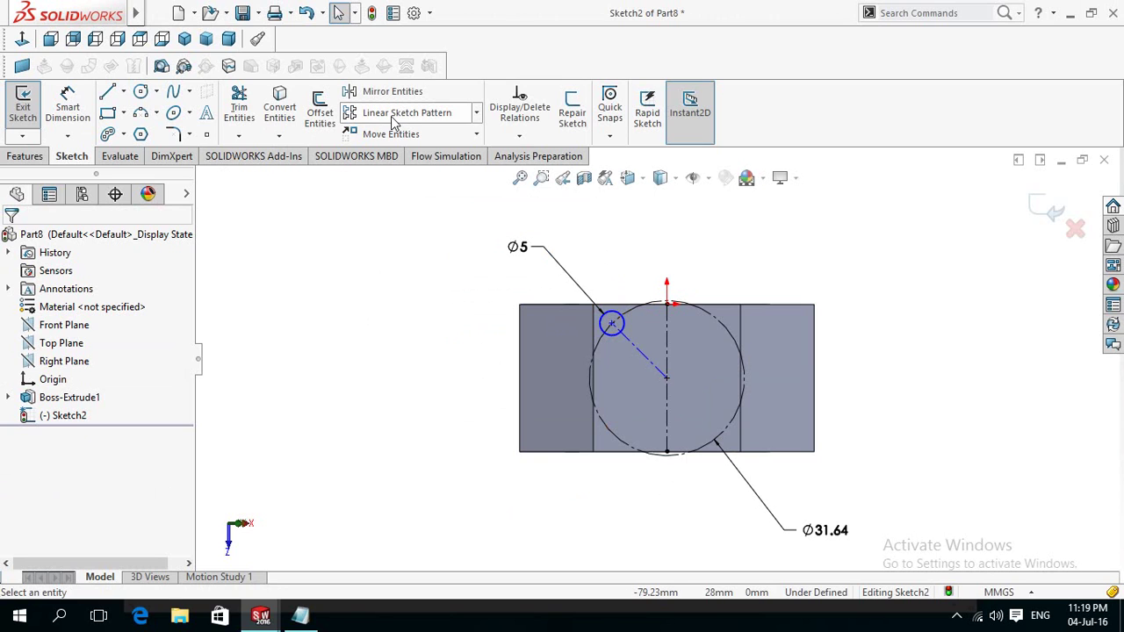
left_click(475, 114)
left_click(460, 154)
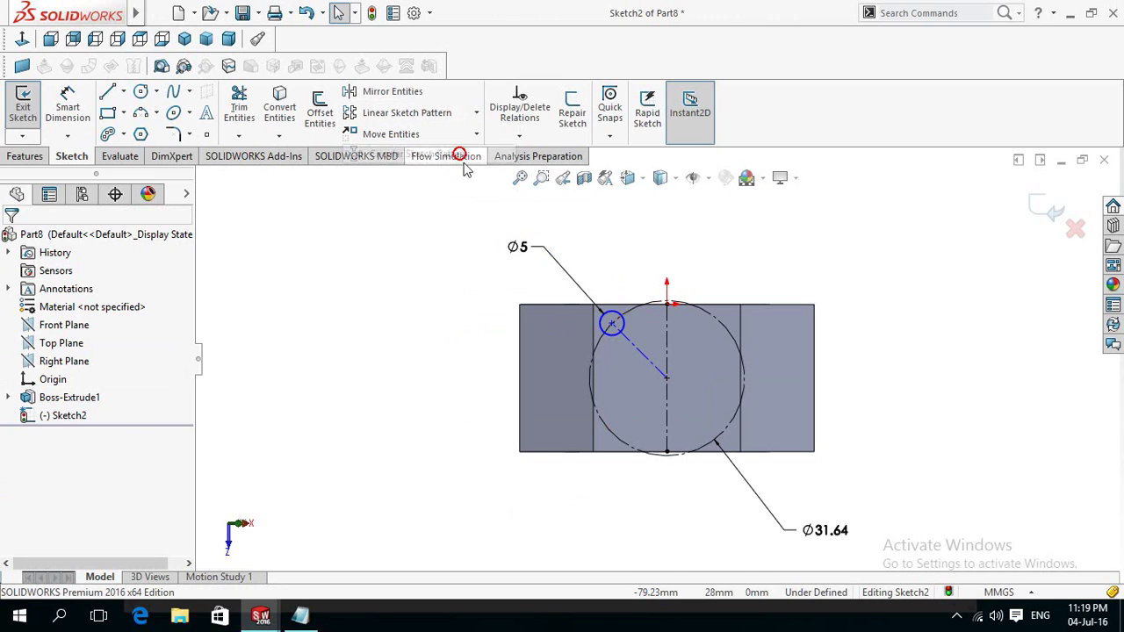
left_click(675, 304)
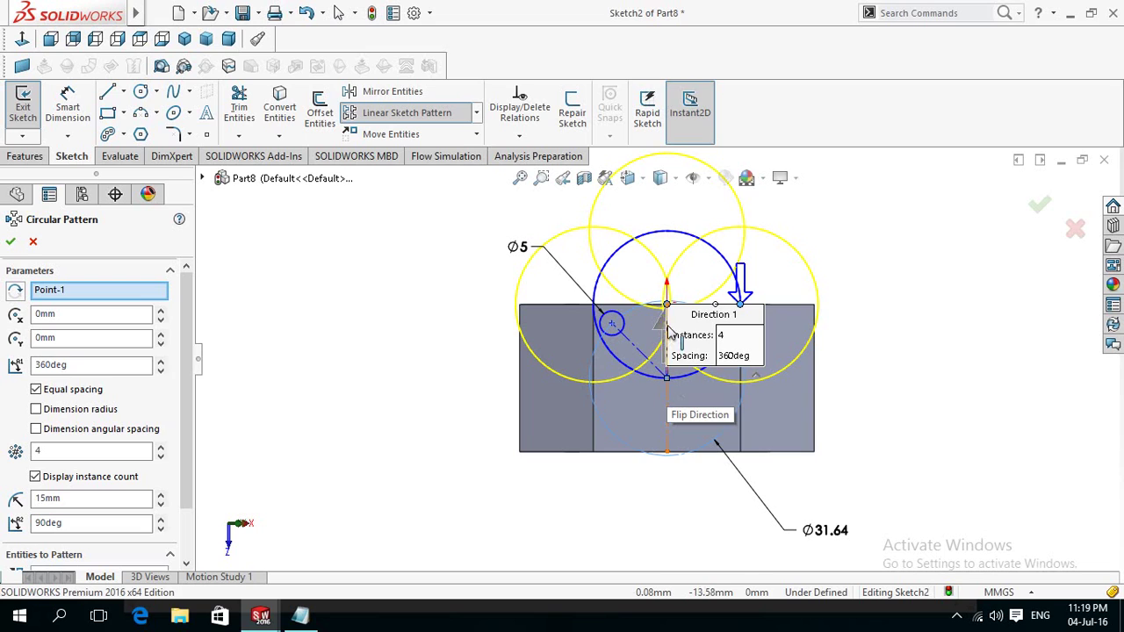
left_click_drag(683, 351, 683, 397)
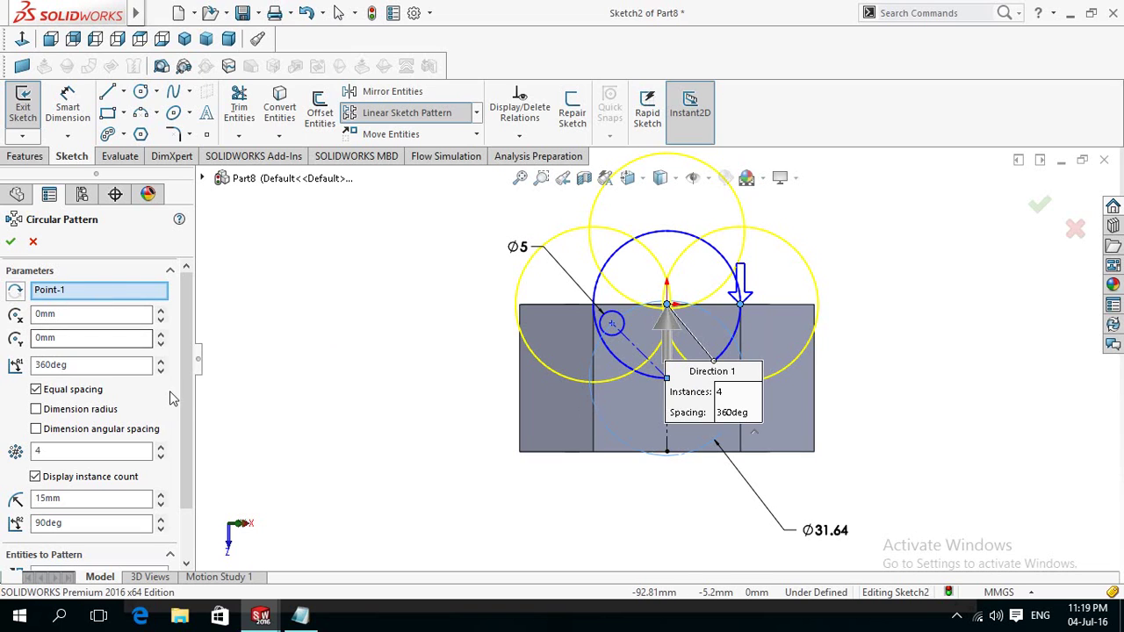
scroll(178, 480, "down", 1)
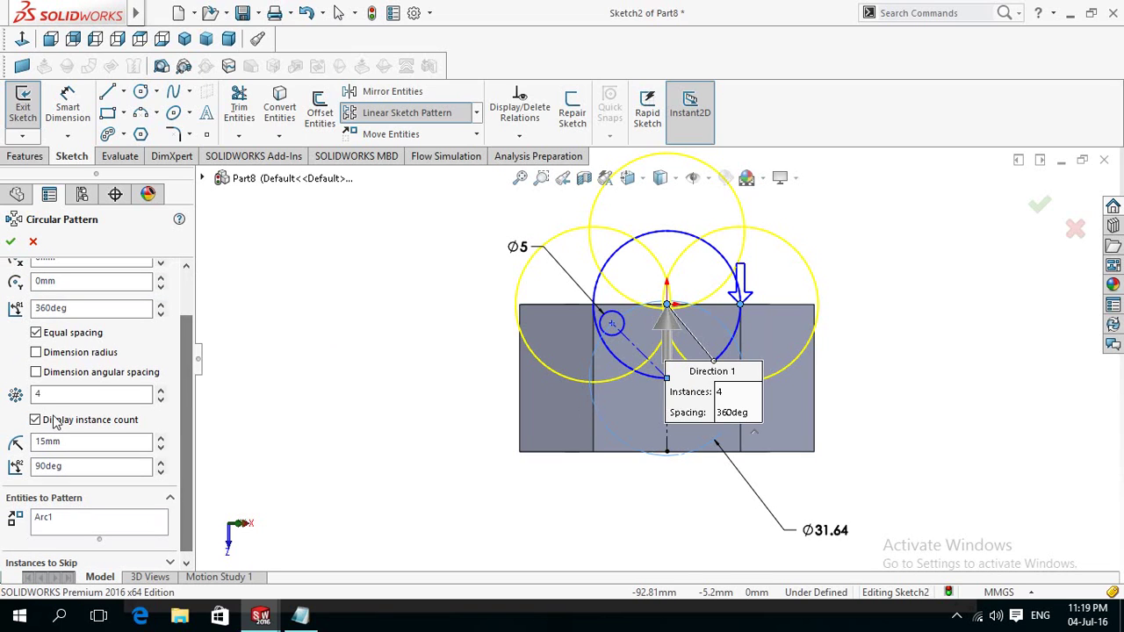
right_click(85, 520)
left_click(114, 533)
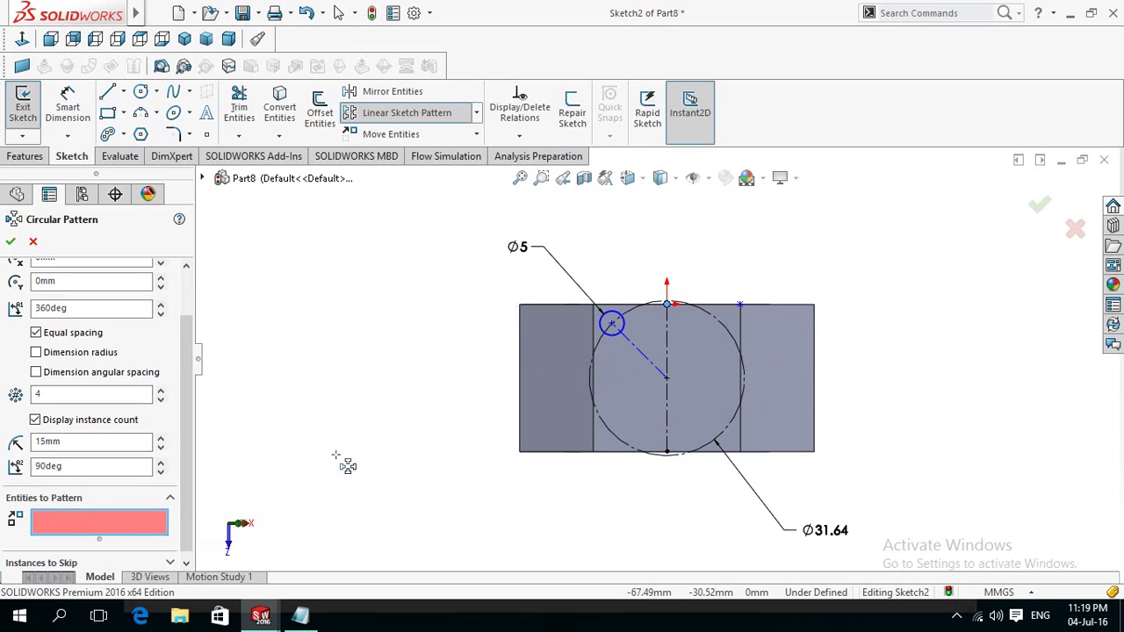
left_click(612, 321)
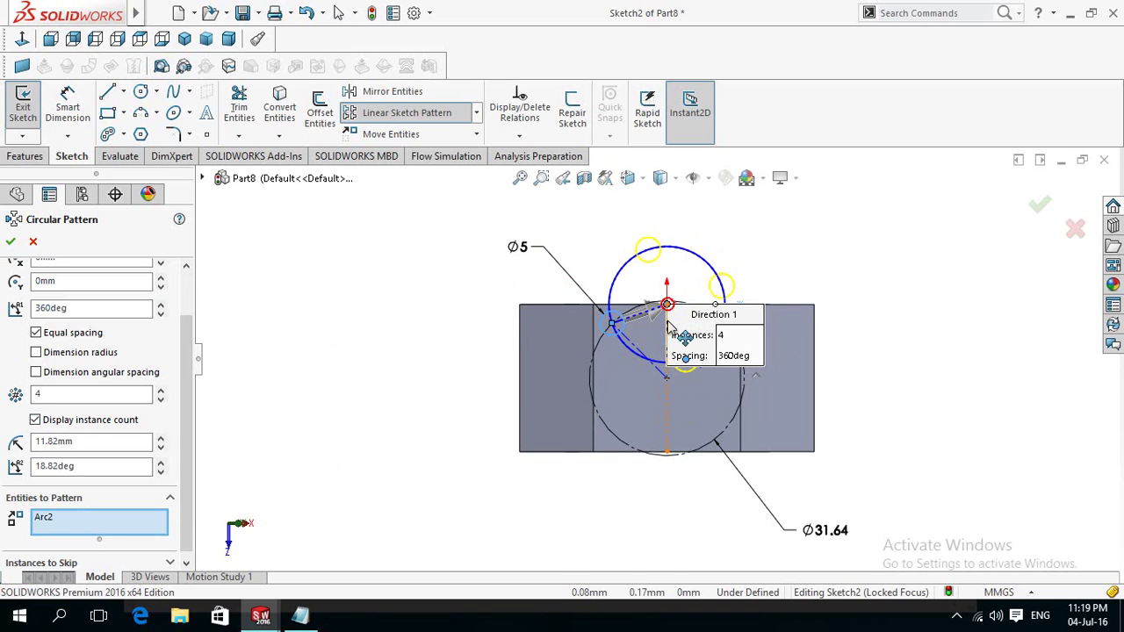
left_click_drag(669, 326, 706, 423)
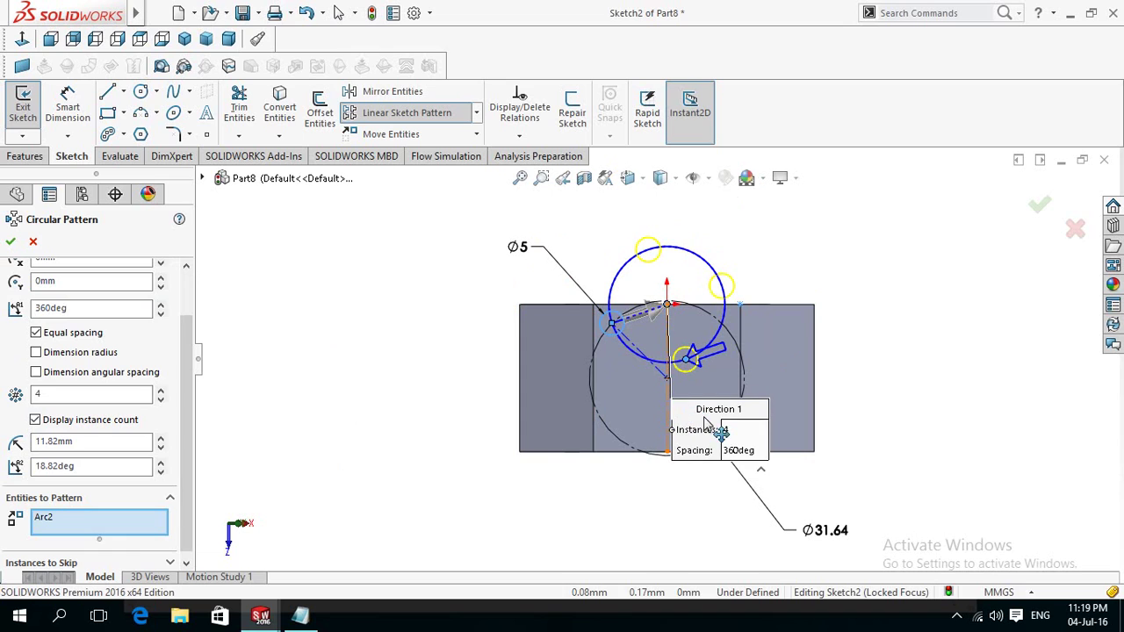
key("Escape")
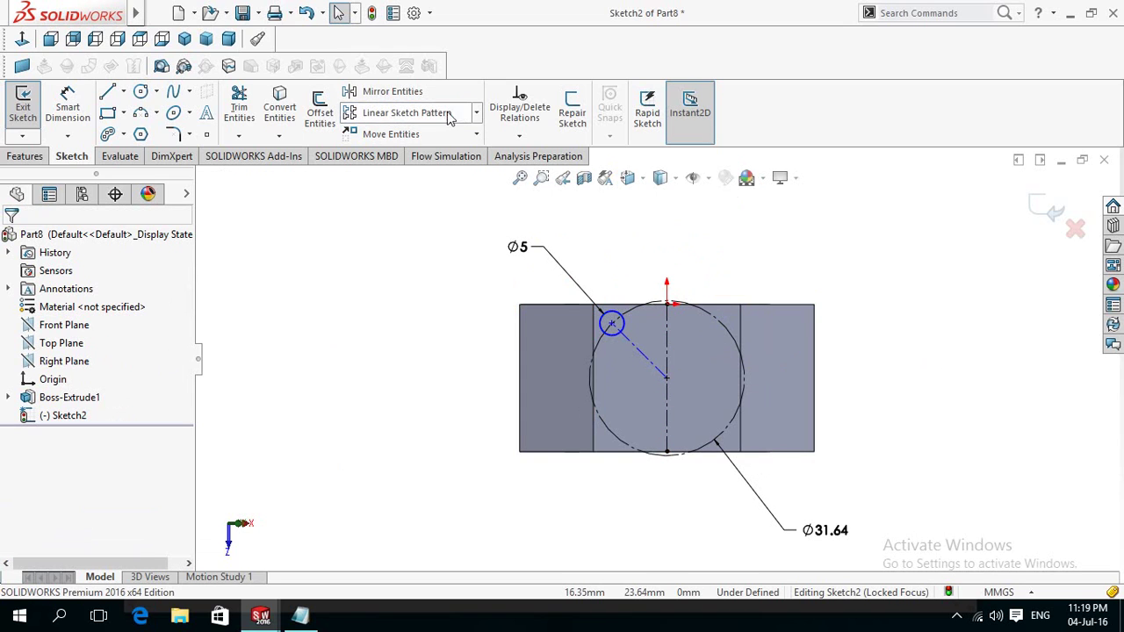
- Start a circular sketch pattern around Point-1 and adjust its total angle
left_click(476, 115)
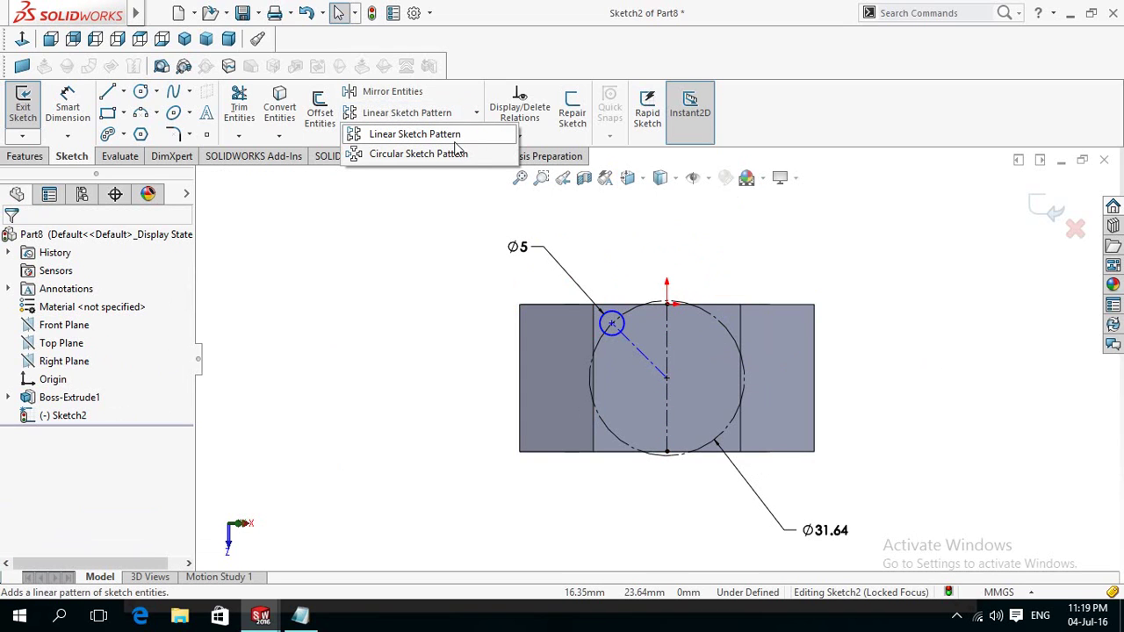
left_click(419, 154)
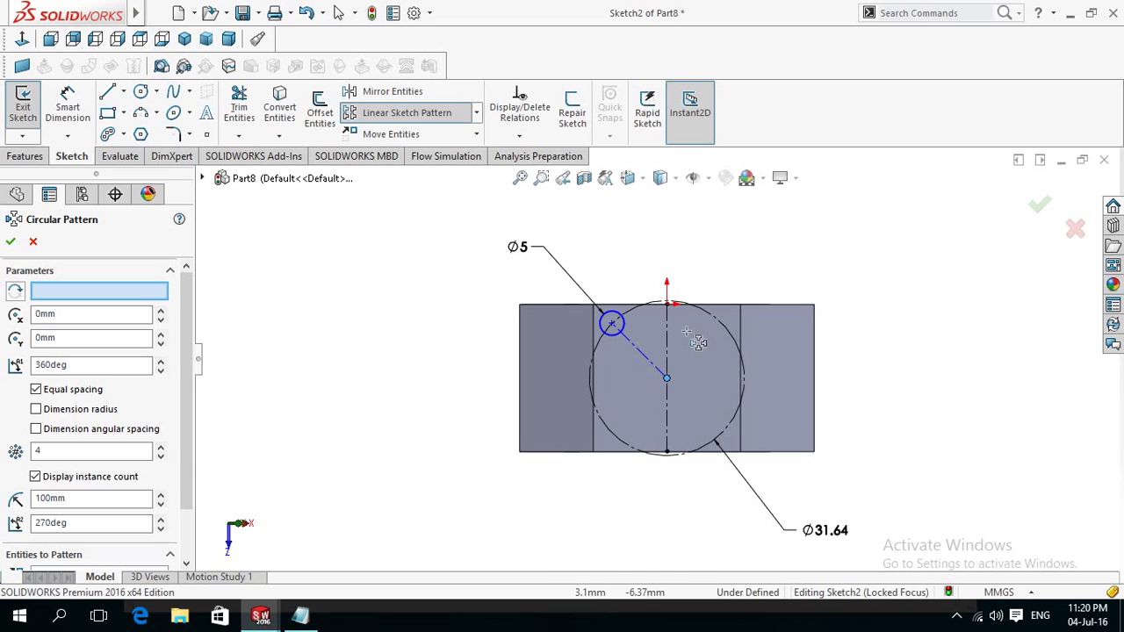
left_click(712, 321)
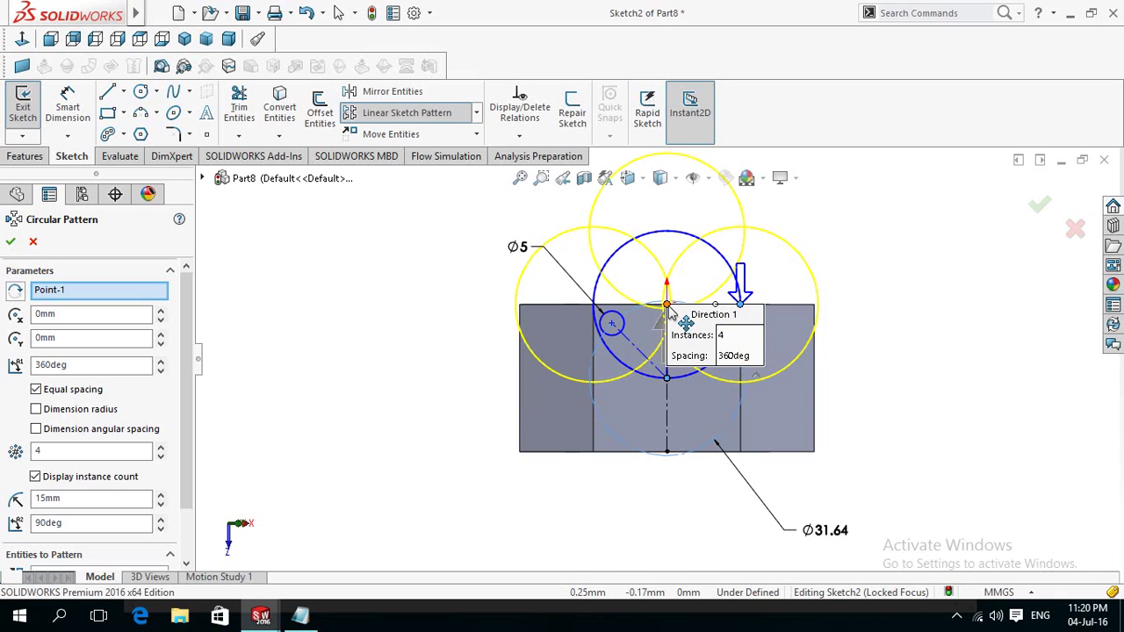
left_click_drag(669, 308, 900, 259)
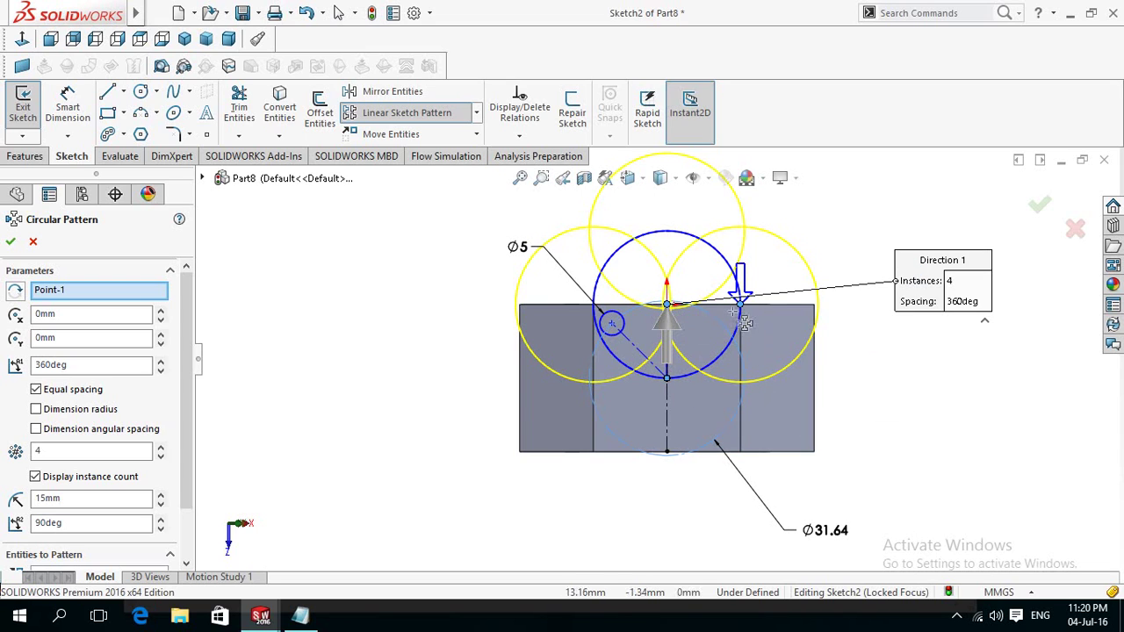
left_click(669, 396)
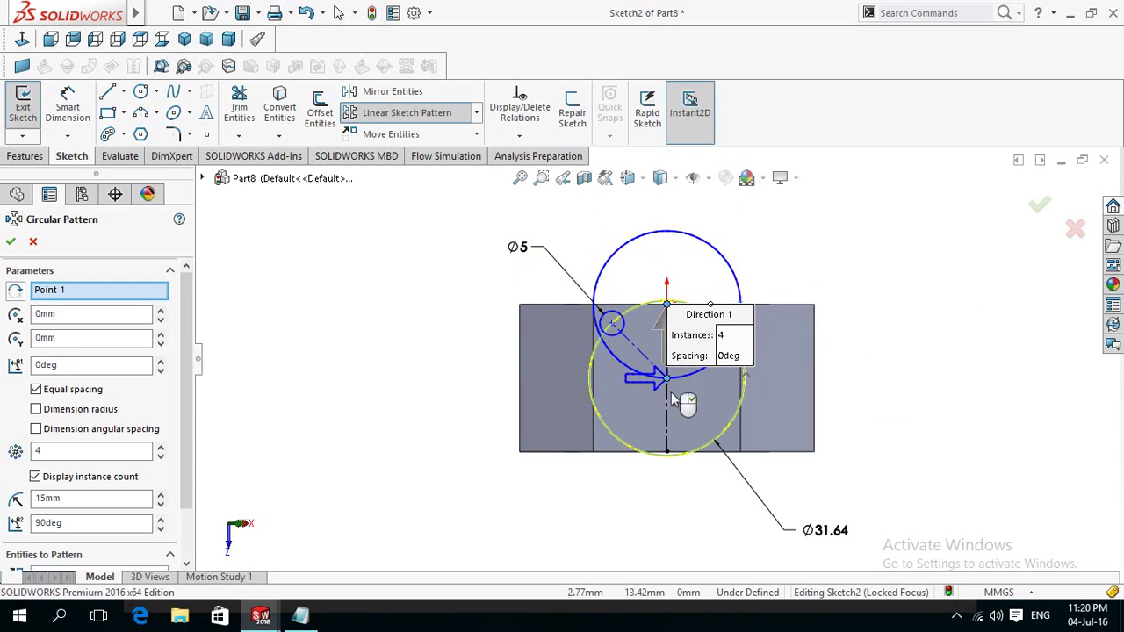
scroll(671, 399, "down", 1)
scroll(664, 411, "up", 1)
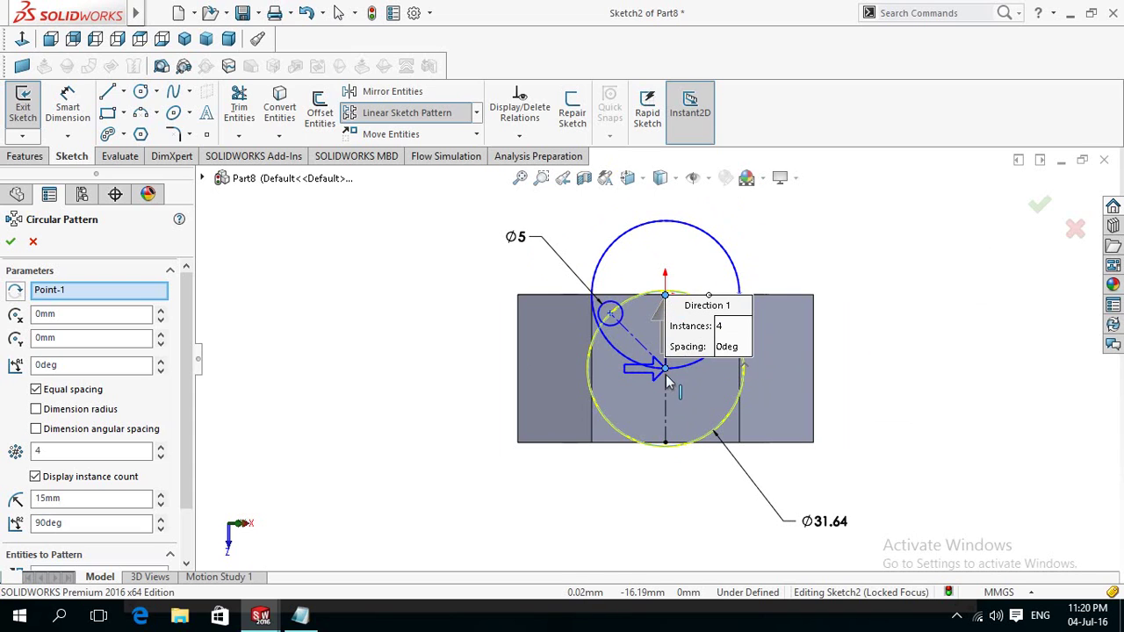
mouse_move(699, 343)
left_mouse_down()
mouse_move(861, 293)
mouse_move(925, 235)
left_mouse_up()
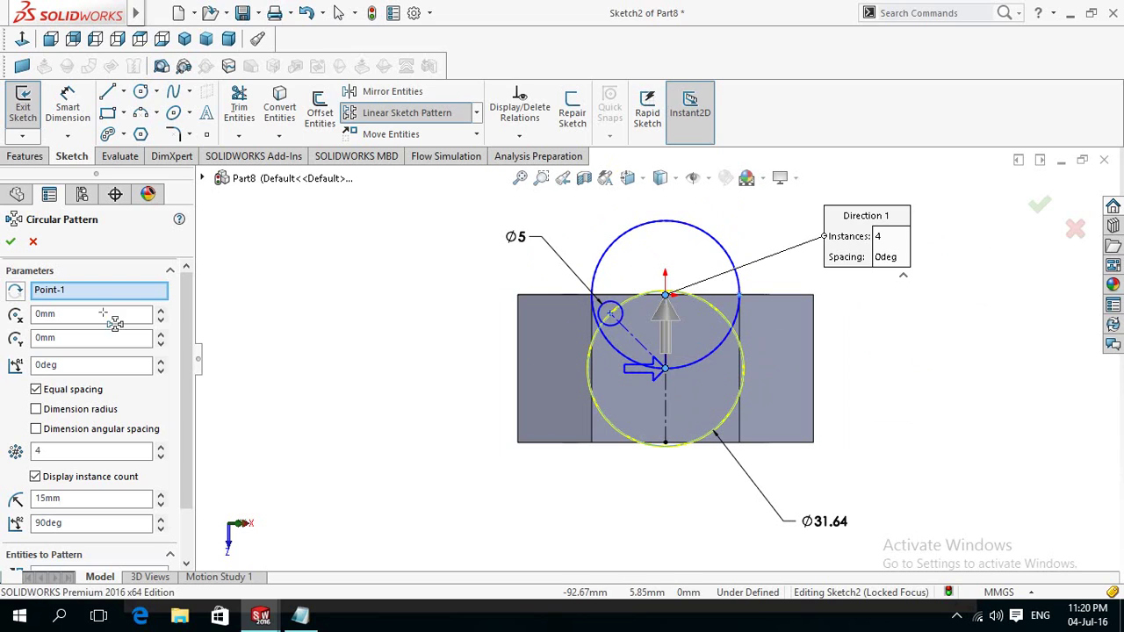
scroll(190, 380, "down", 2)
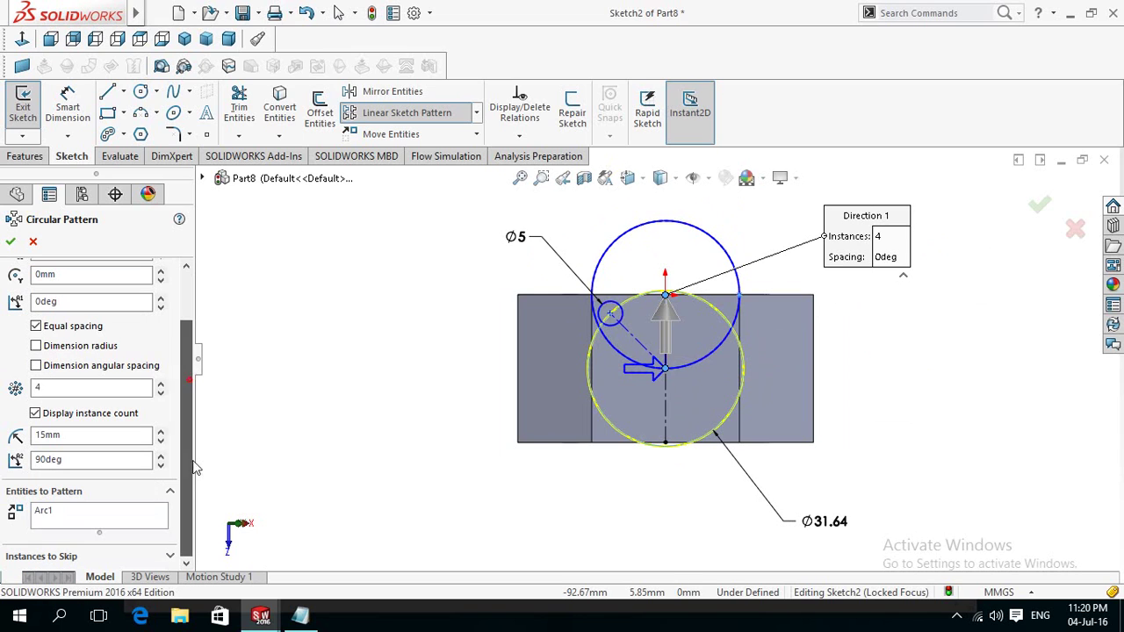
- Swap the patterned entity to the small circle, re-pick the centre, then cancel the pattern
right_click(123, 515)
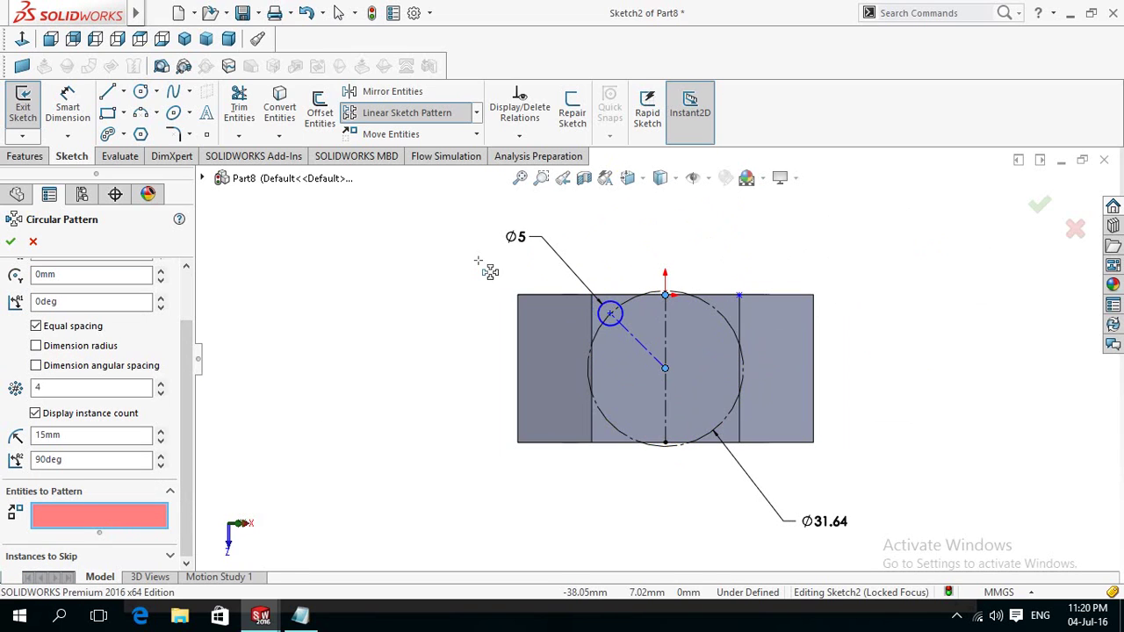
left_click(607, 306)
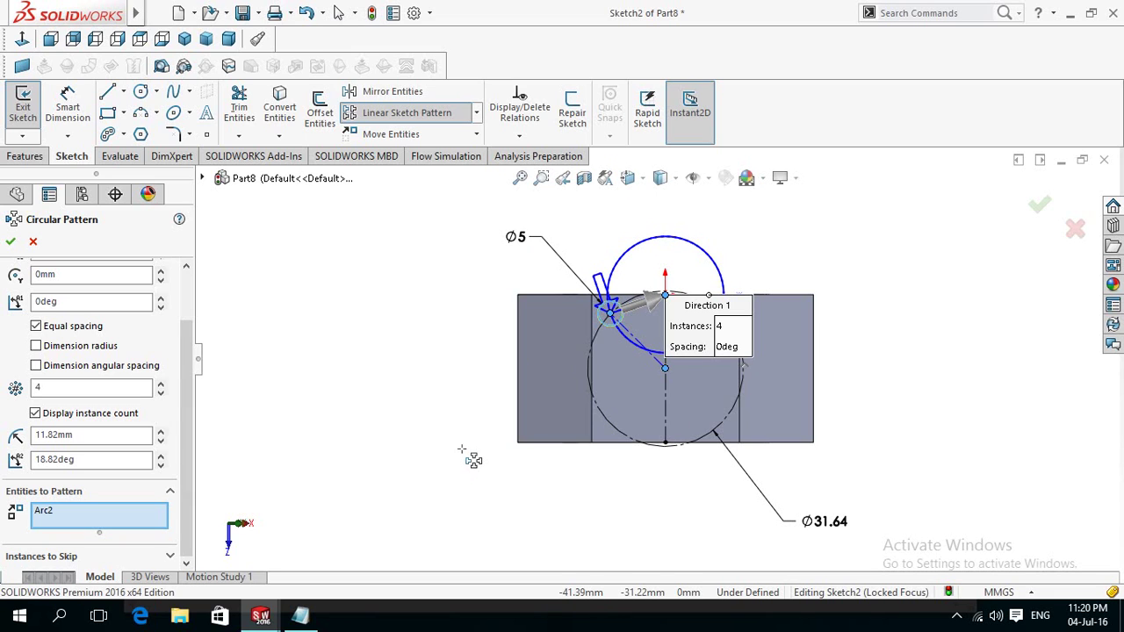
scroll(131, 396, "up", 2)
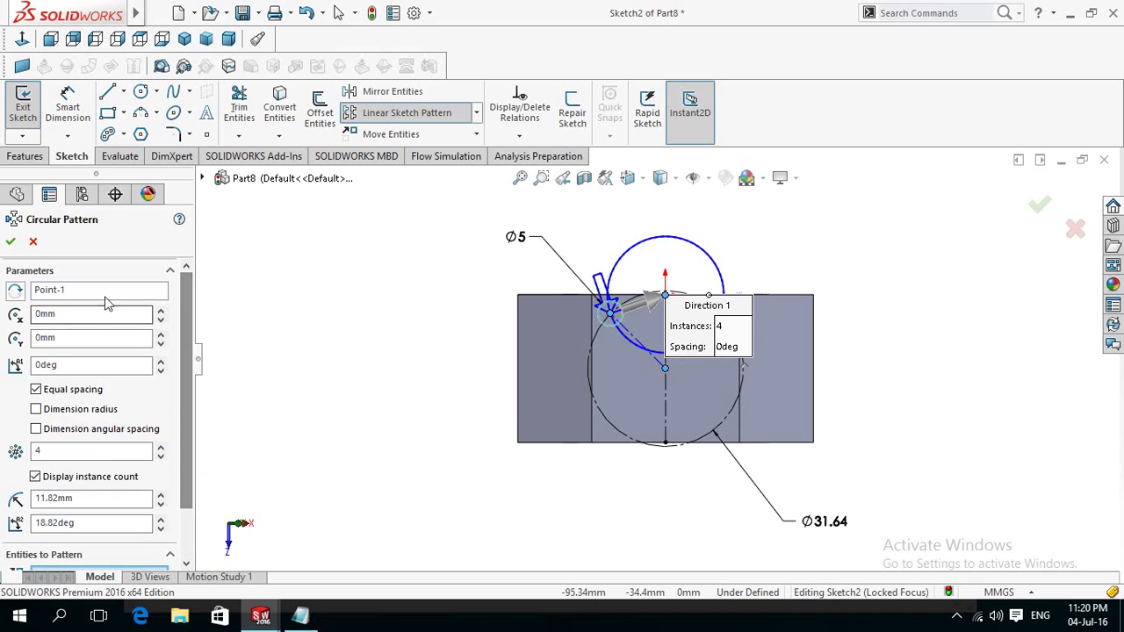
right_click(105, 293)
left_click(134, 305)
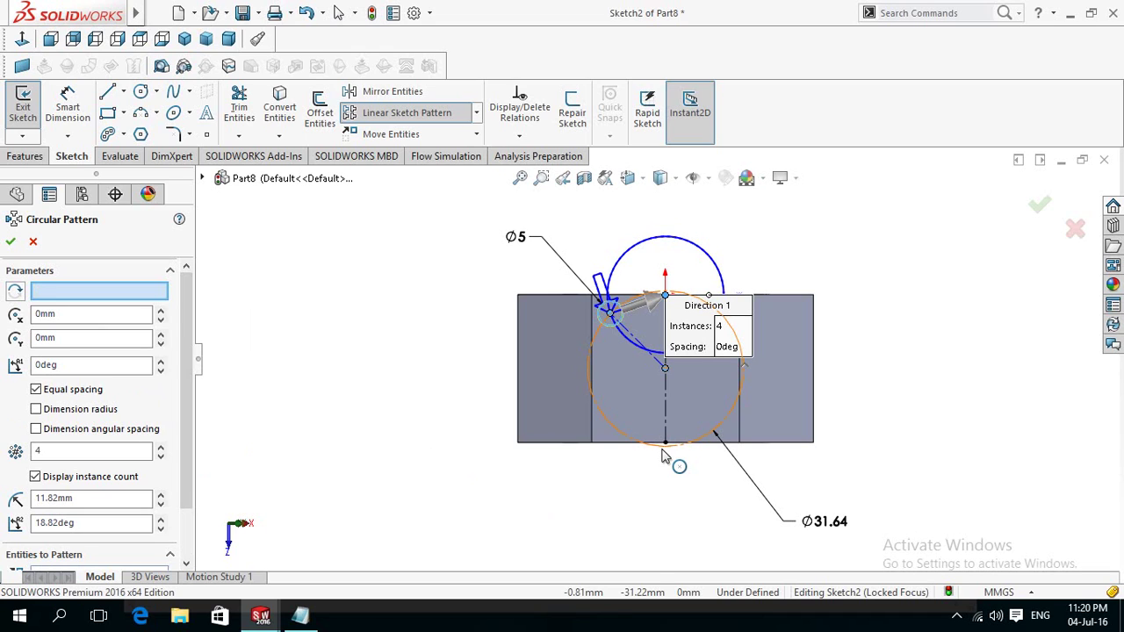
left_click(663, 453)
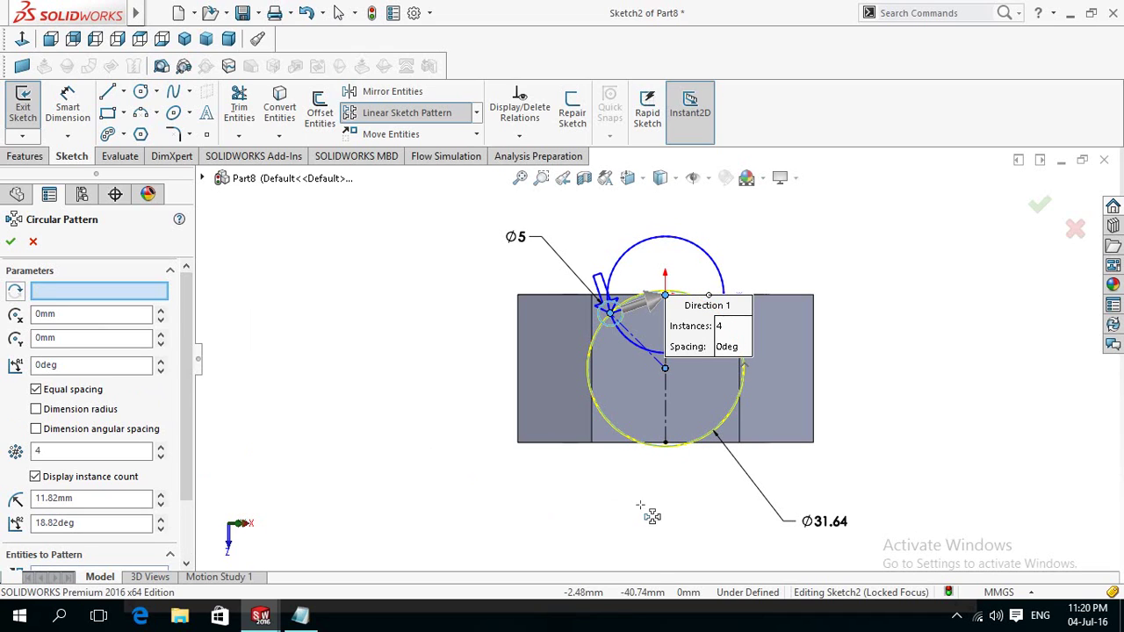
left_click(29, 243)
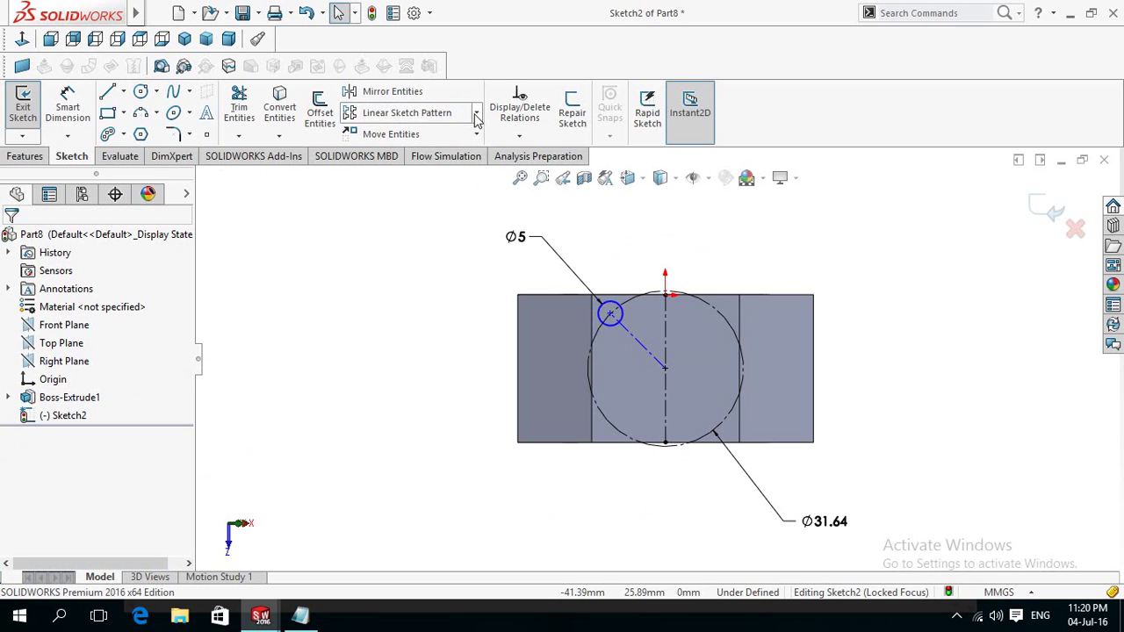
- Start a new circular sketch pattern with the small Ø5 circle as the entity
left_click(475, 115)
left_click(430, 156)
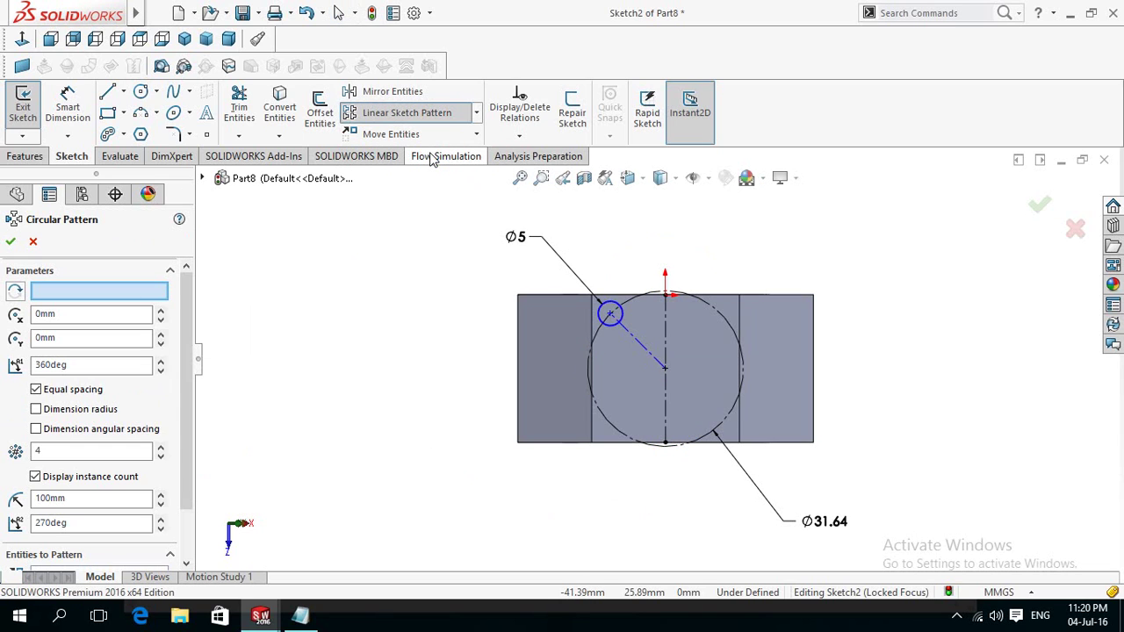
scroll(188, 491, "down", 2)
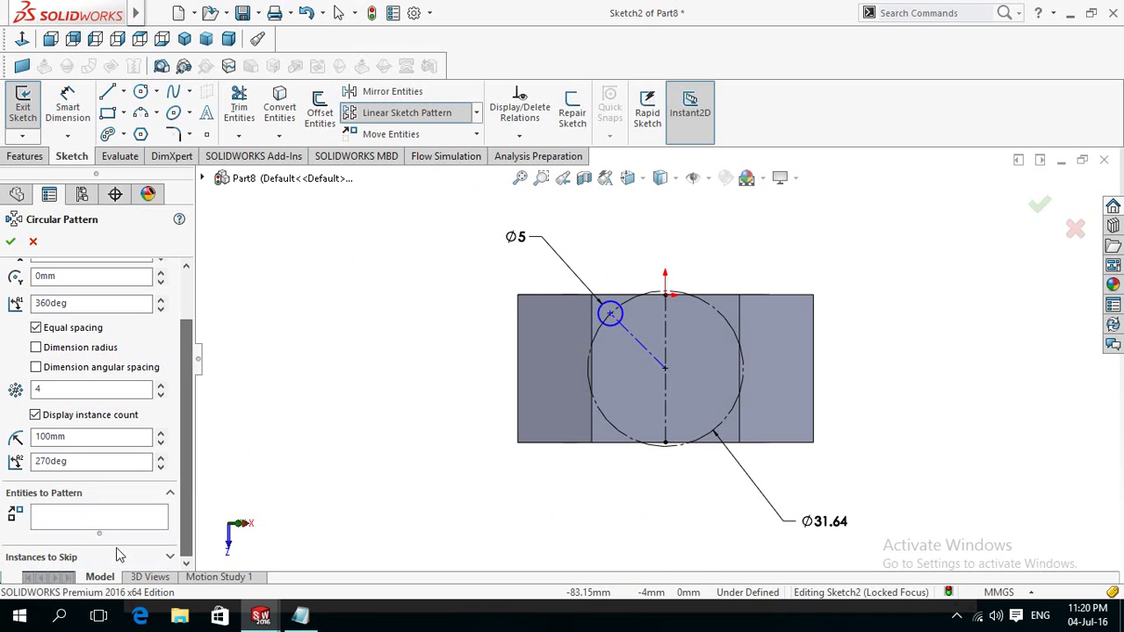
left_click(100, 522)
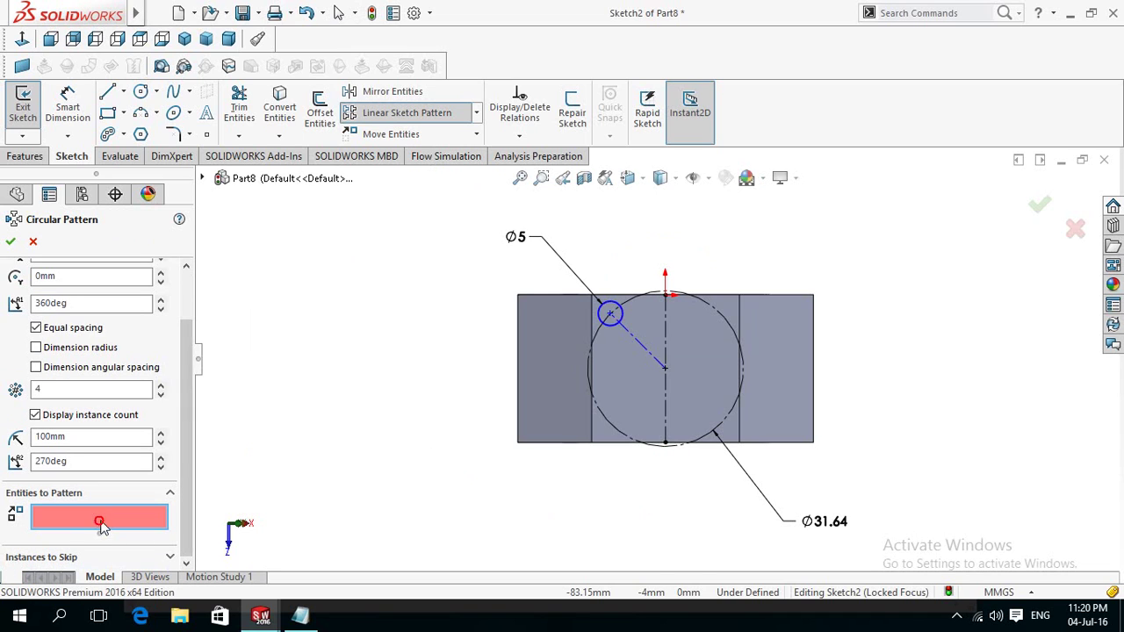
left_click(617, 304)
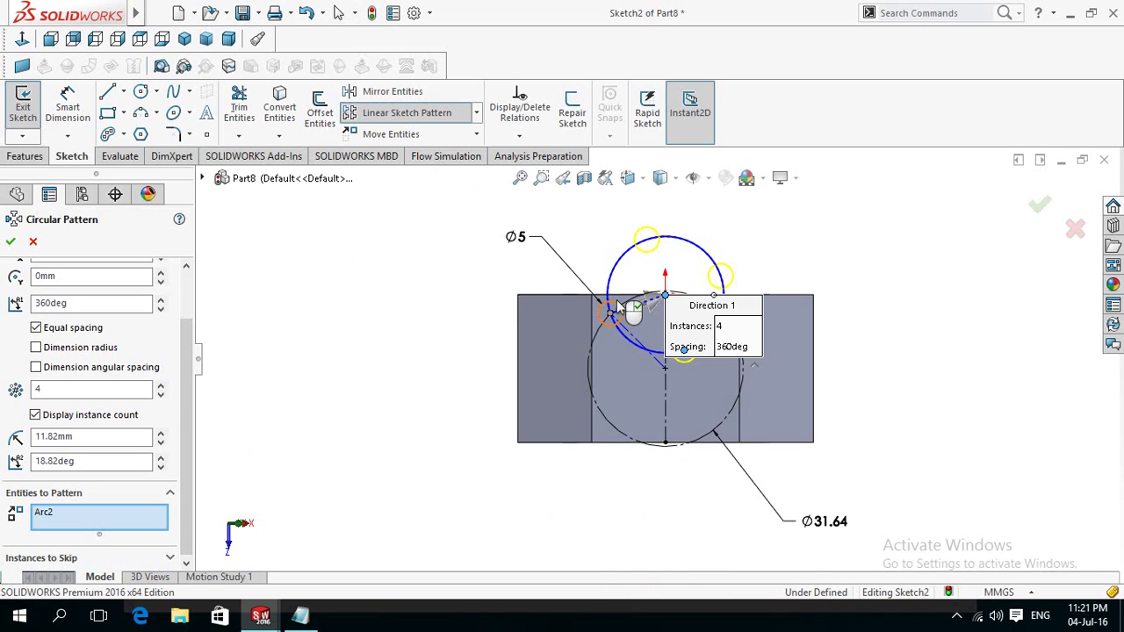
scroll(98, 299, "up", 2)
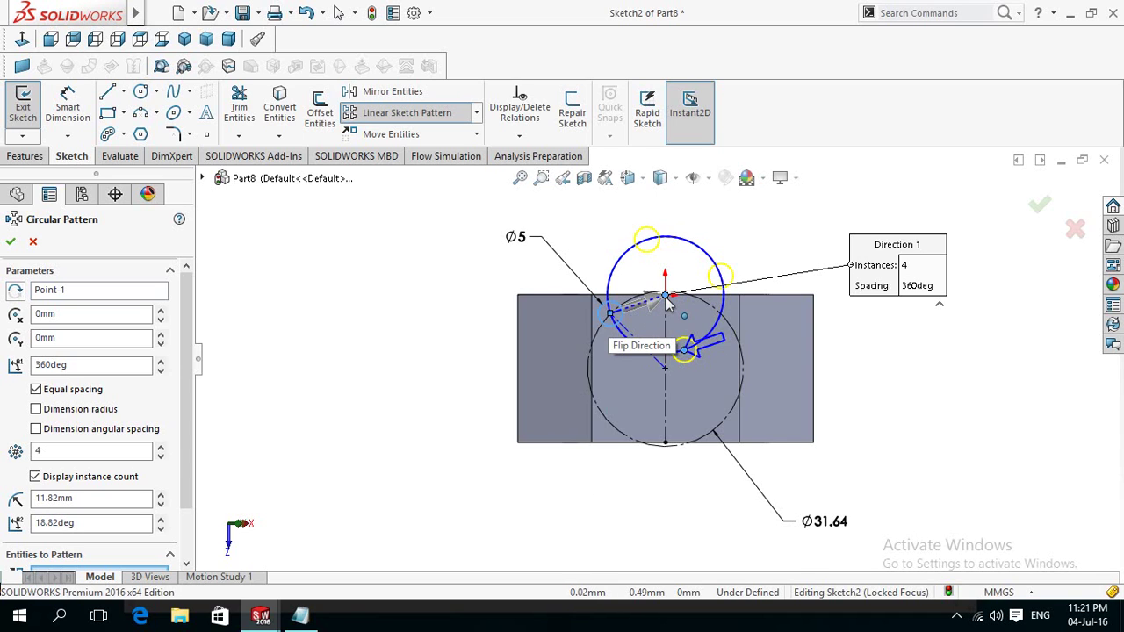
scroll(668, 301, "down", 5)
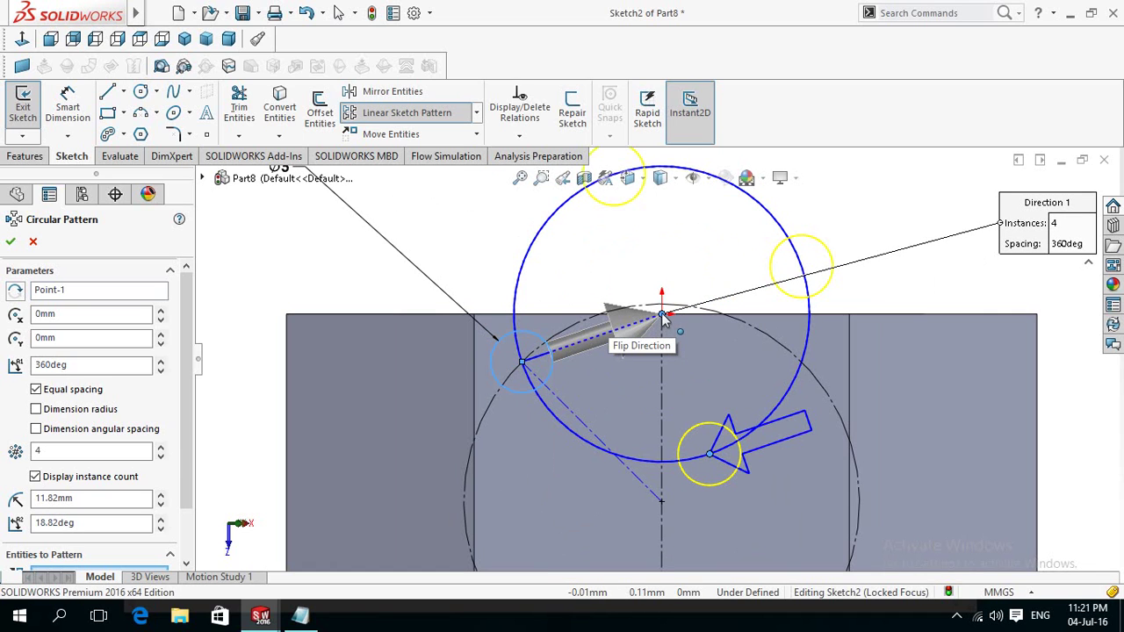
- Flip the pattern direction, accept four instances over 360°, then undo the pattern
left_click(631, 330)
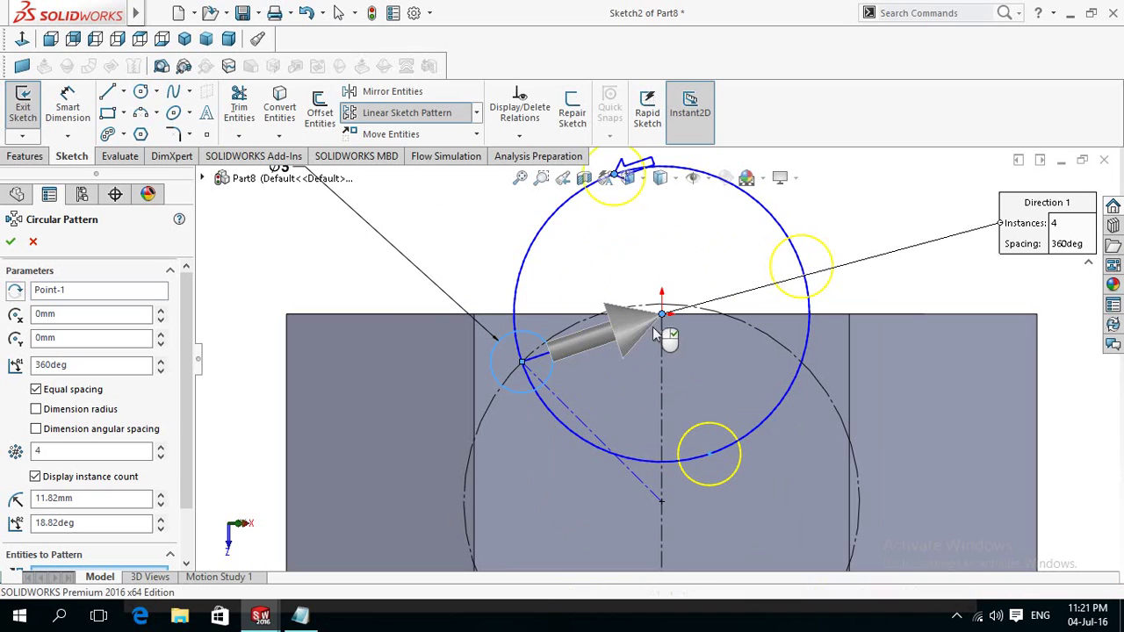
scroll(665, 321, "up", 2)
scroll(665, 321, "up", 2)
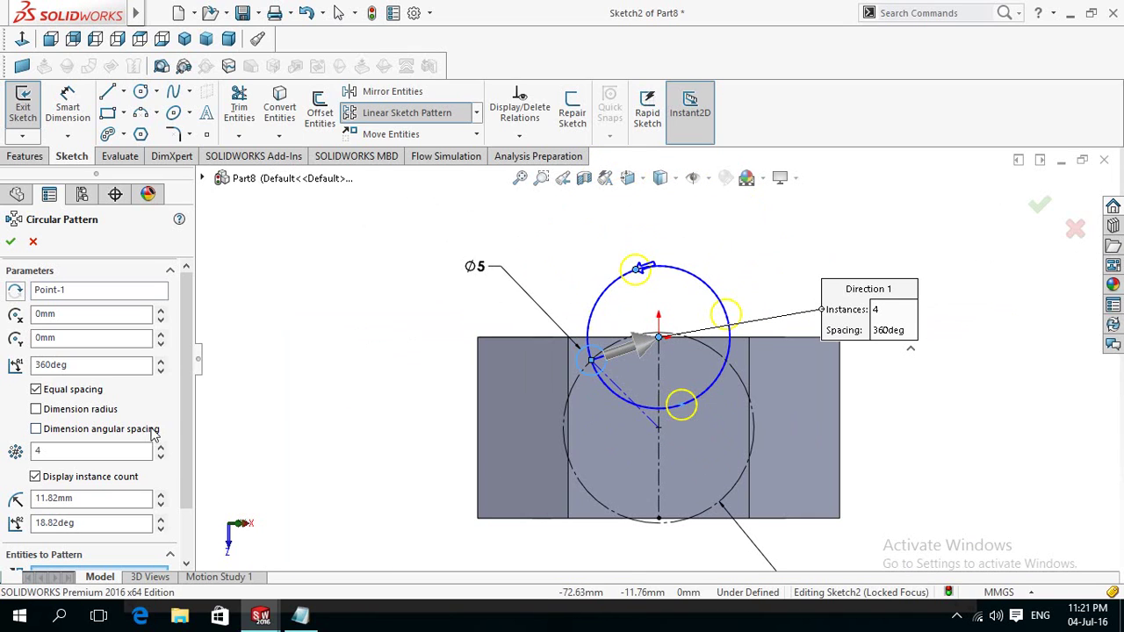
left_click(645, 351)
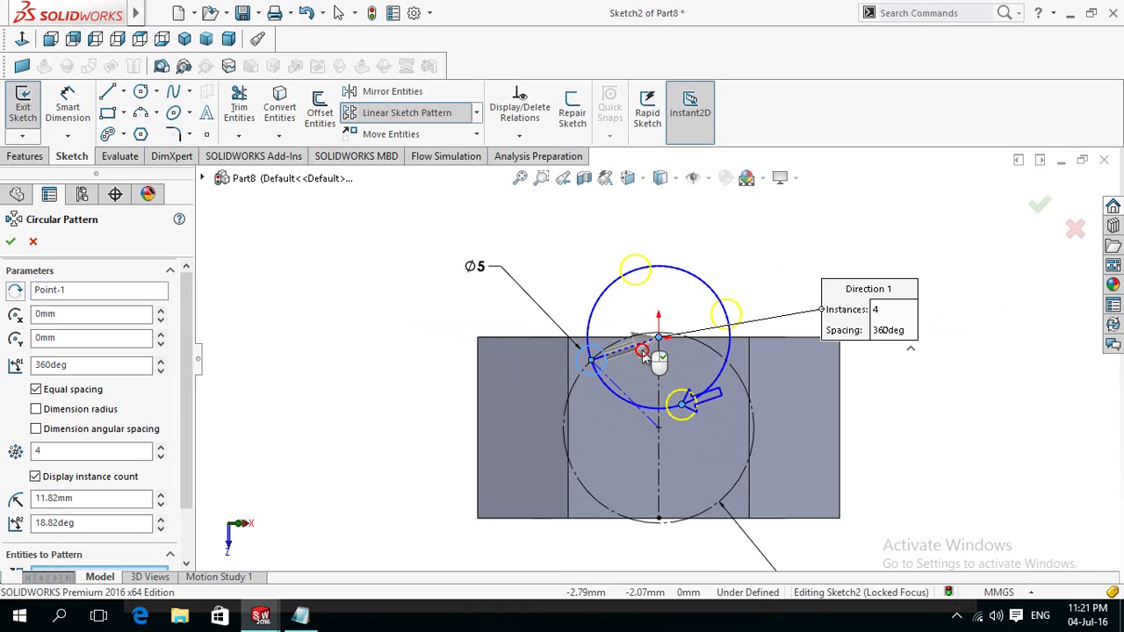
right_click(646, 357)
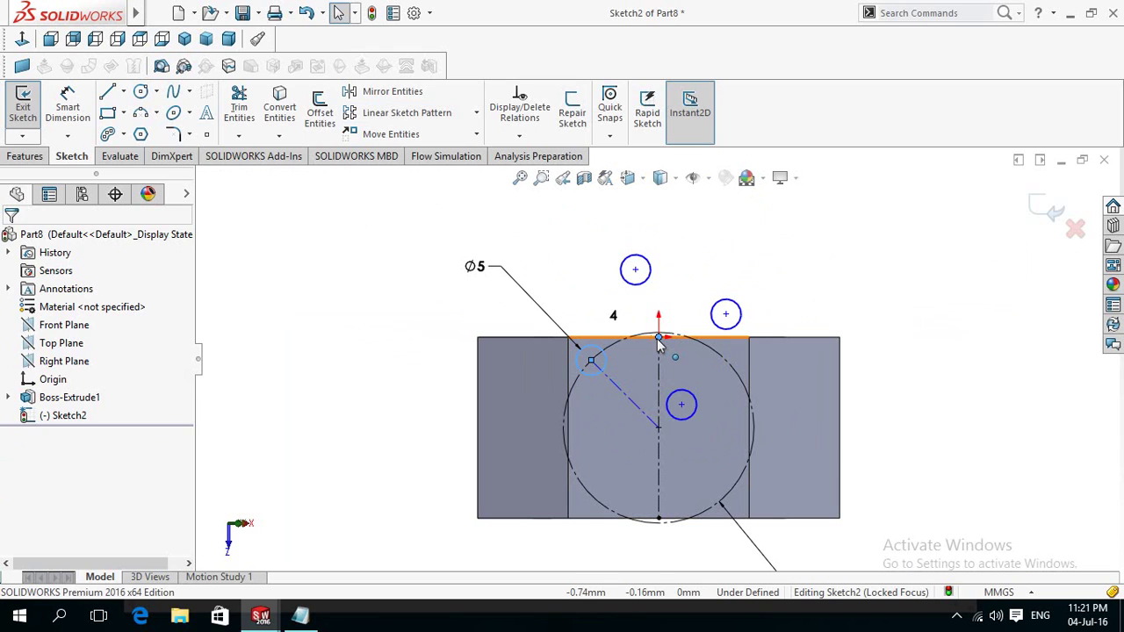
left_click_drag(659, 359, 667, 427)
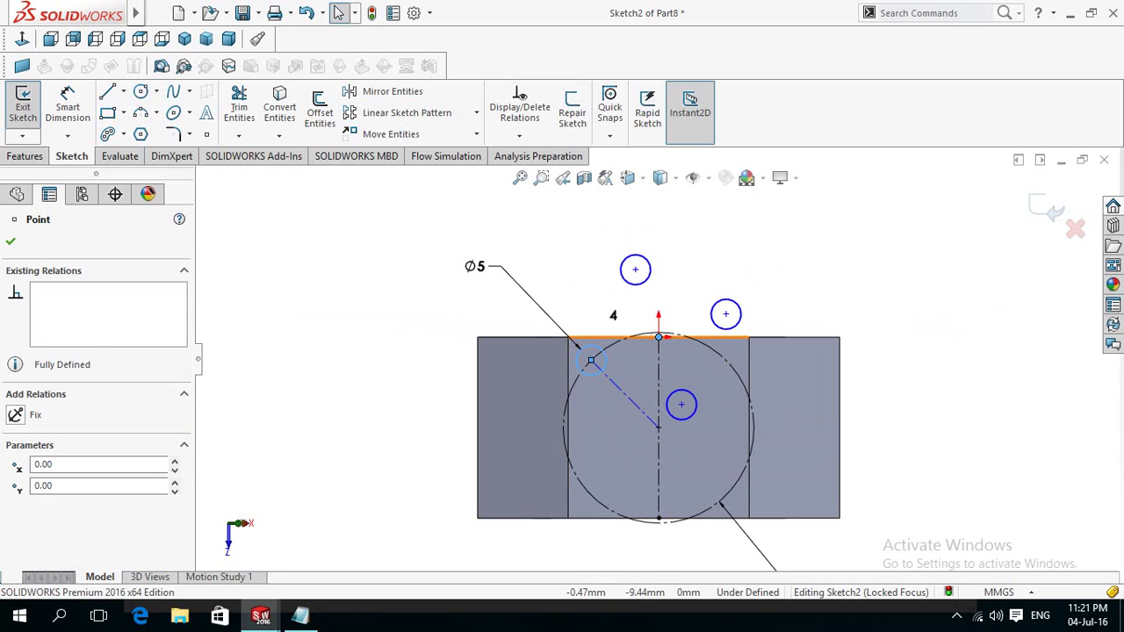
left_click(591, 360, "ctrl")
key("Escape")
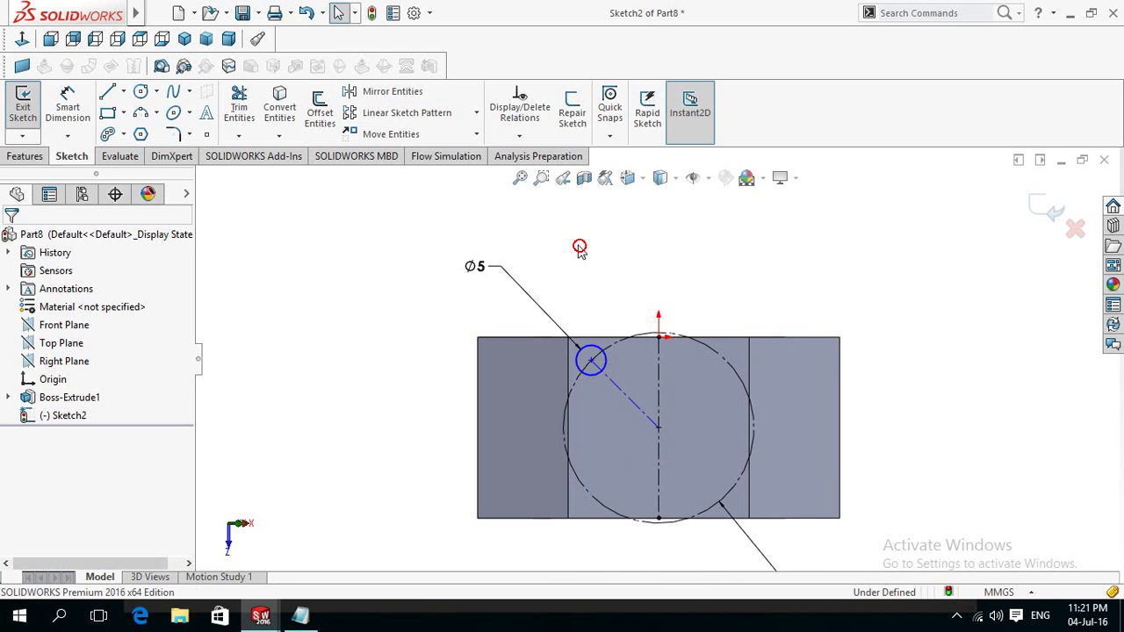
- Open a four-instance, 360° circular sketch pattern around Point-1, then clear its centre selection
left_click(477, 115)
left_click(469, 150)
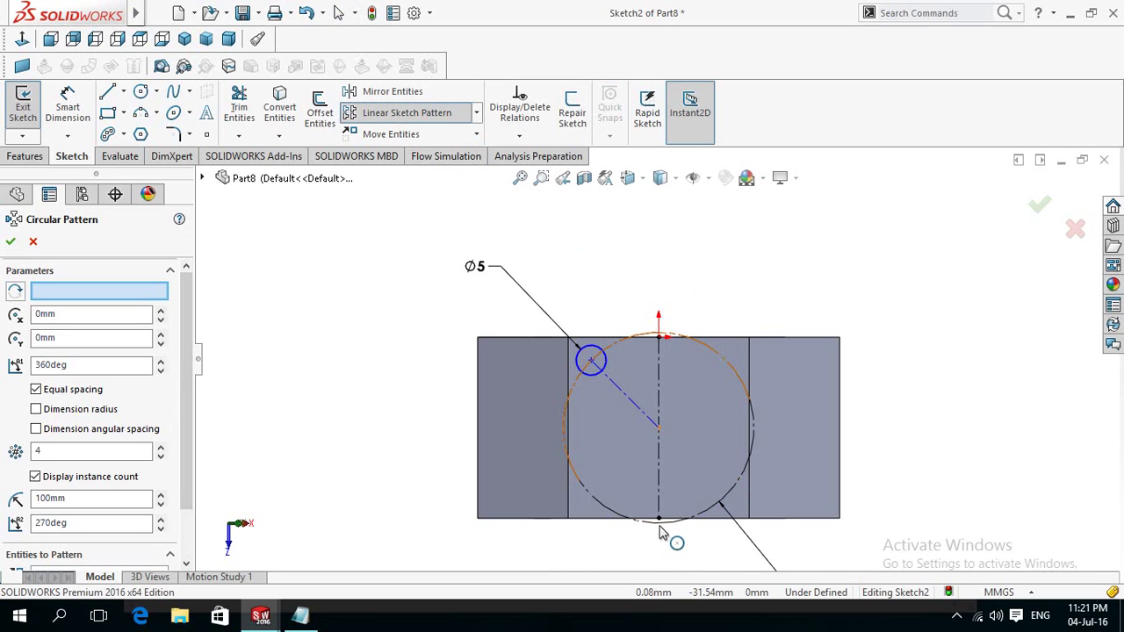
left_click(650, 419)
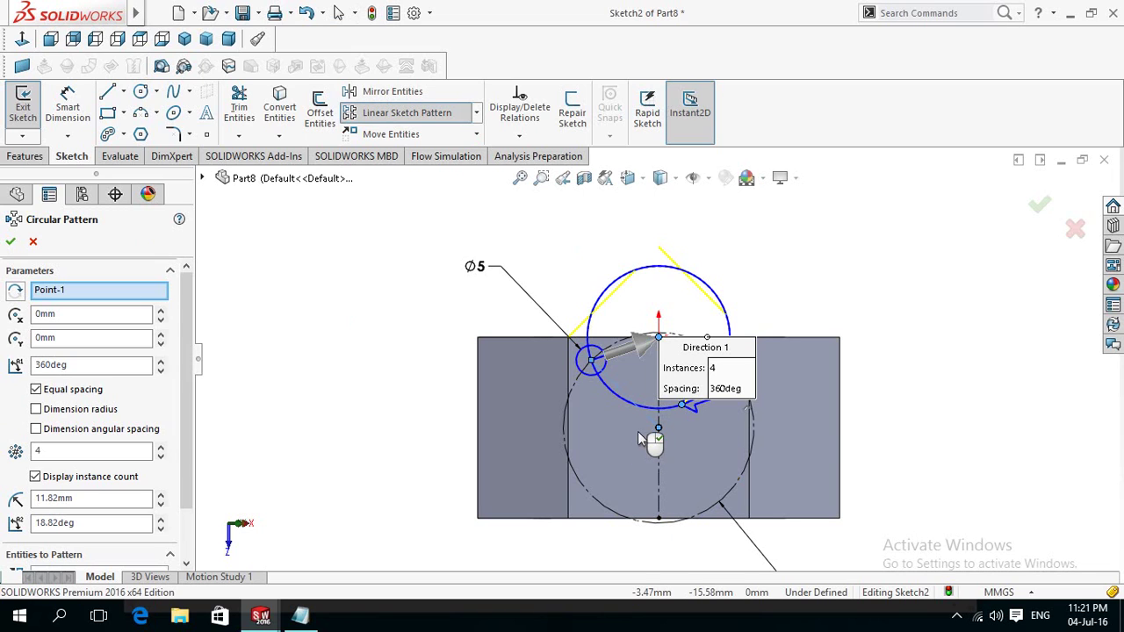
mouse_move(661, 343)
left_mouse_down()
mouse_move(660, 436)
mouse_move(966, 363)
left_mouse_up()
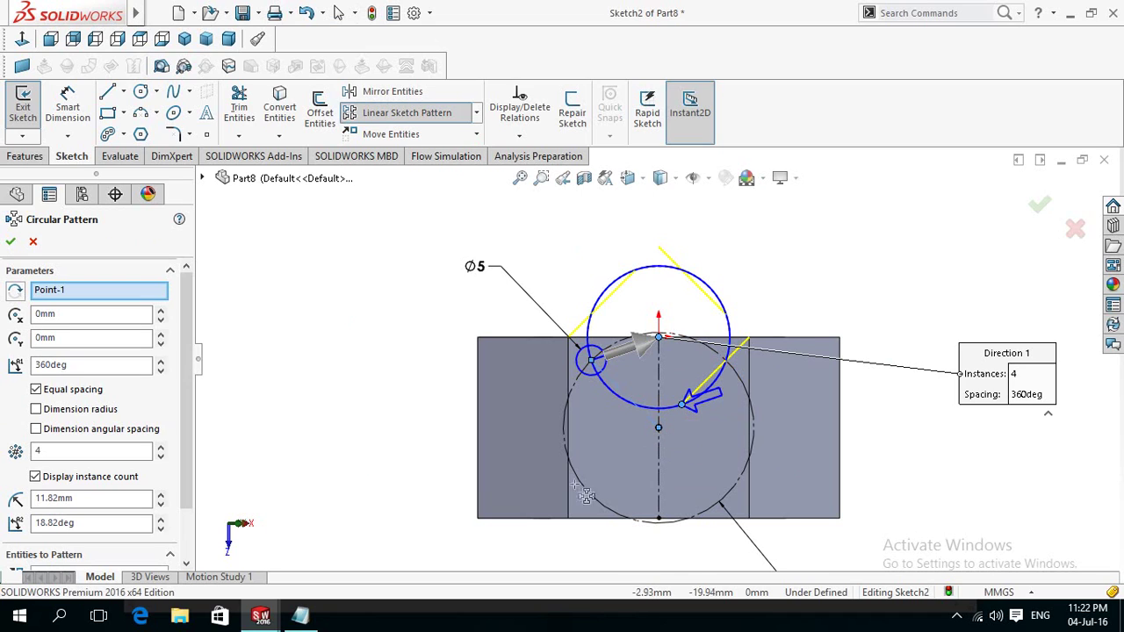
right_click(109, 299)
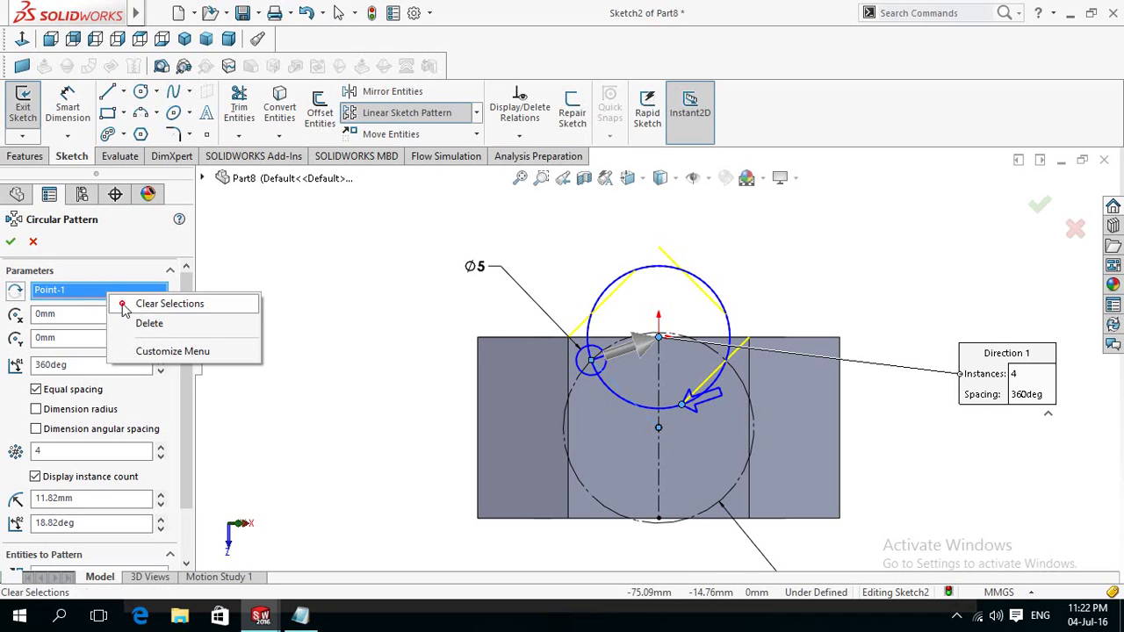
left_click(124, 307)
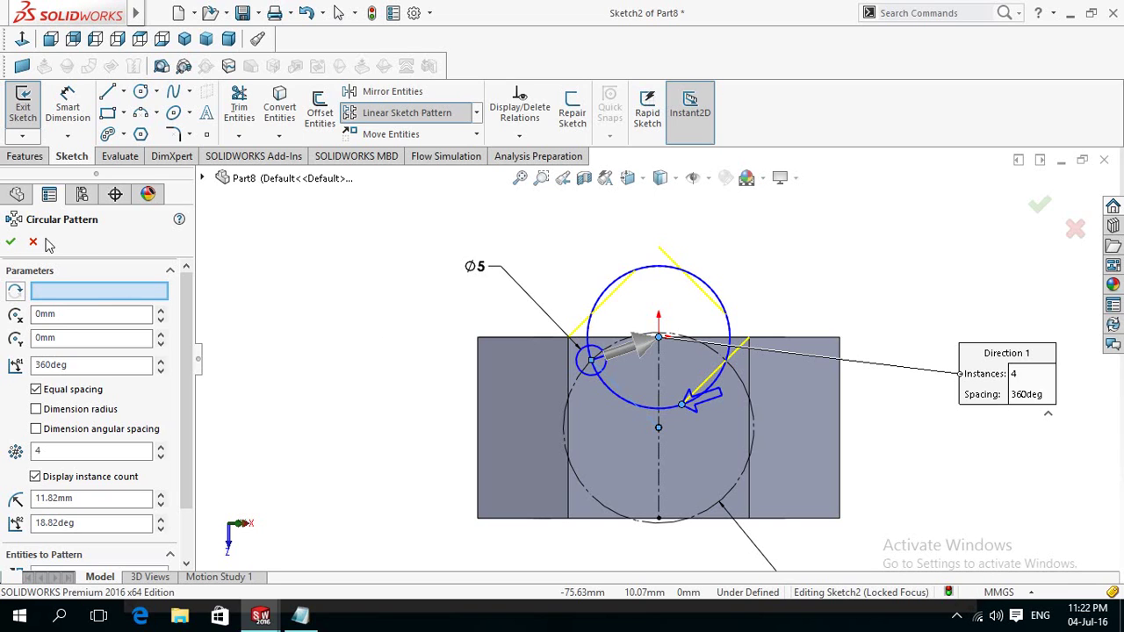
- Restart the circular sketch pattern with the Ø5 circle as the entity and flipped direction
left_click(37, 241)
left_click(476, 113)
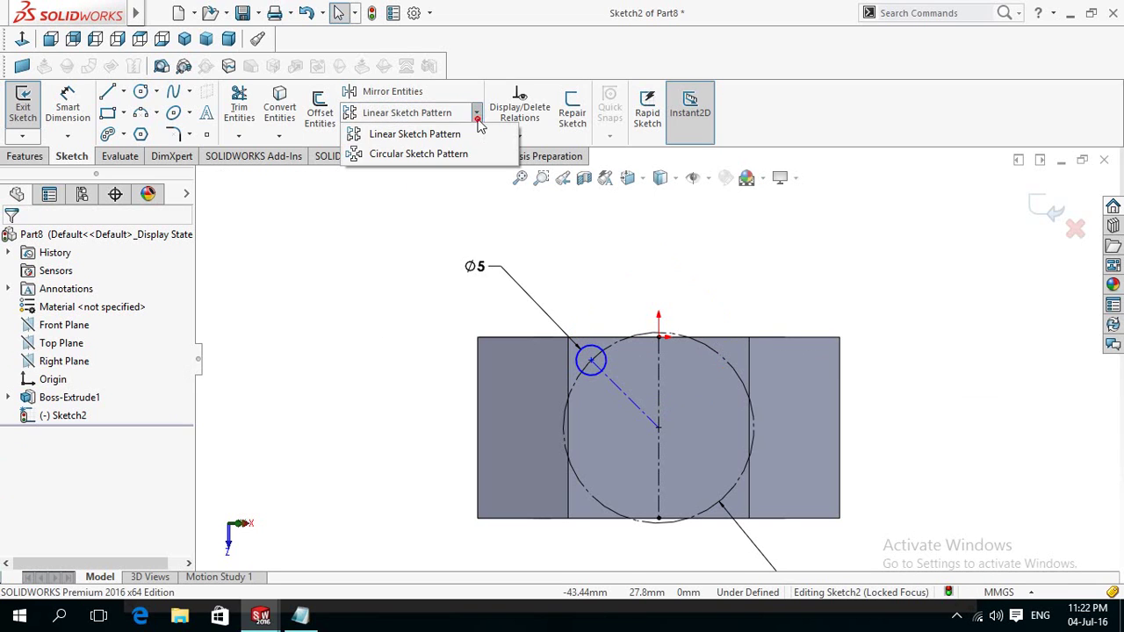
left_click(439, 161)
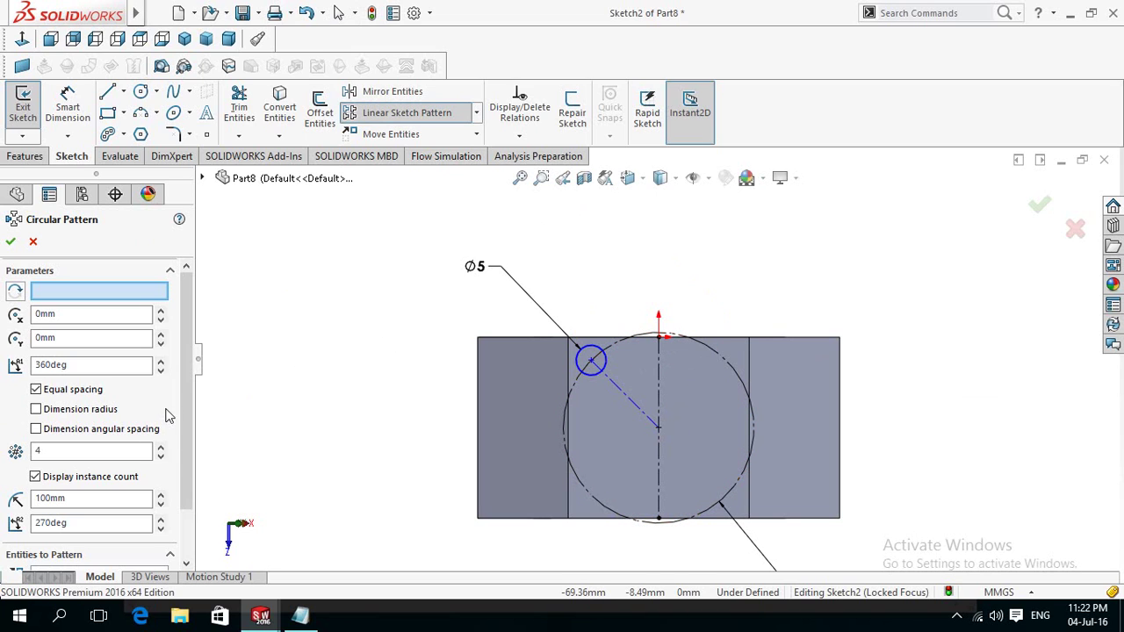
left_click_drag(185, 418, 182, 507)
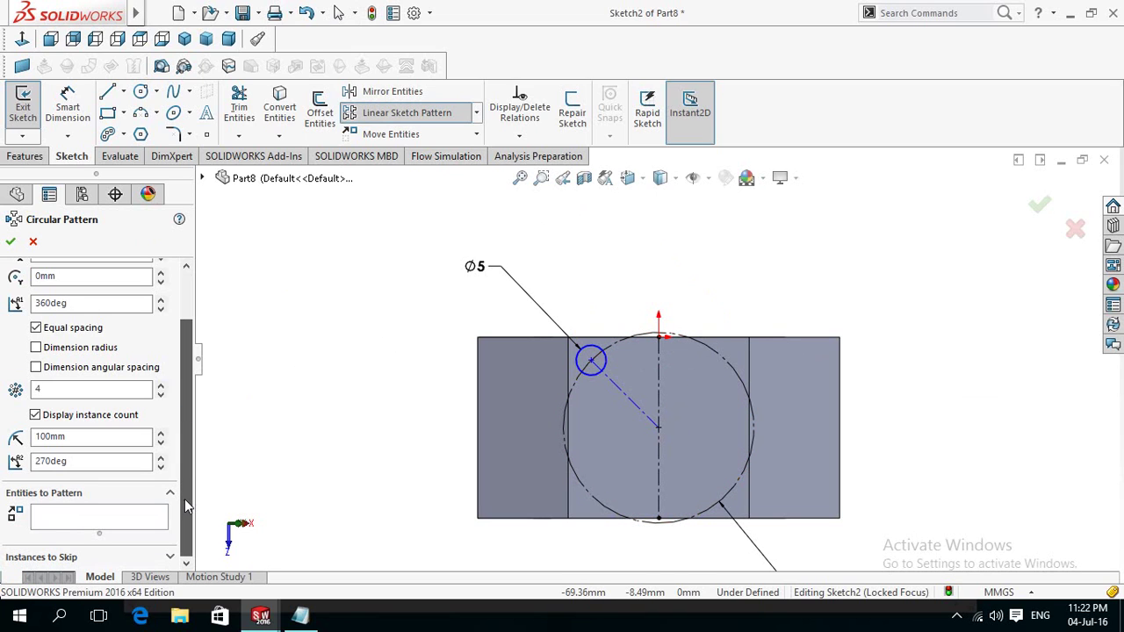
left_click(162, 518)
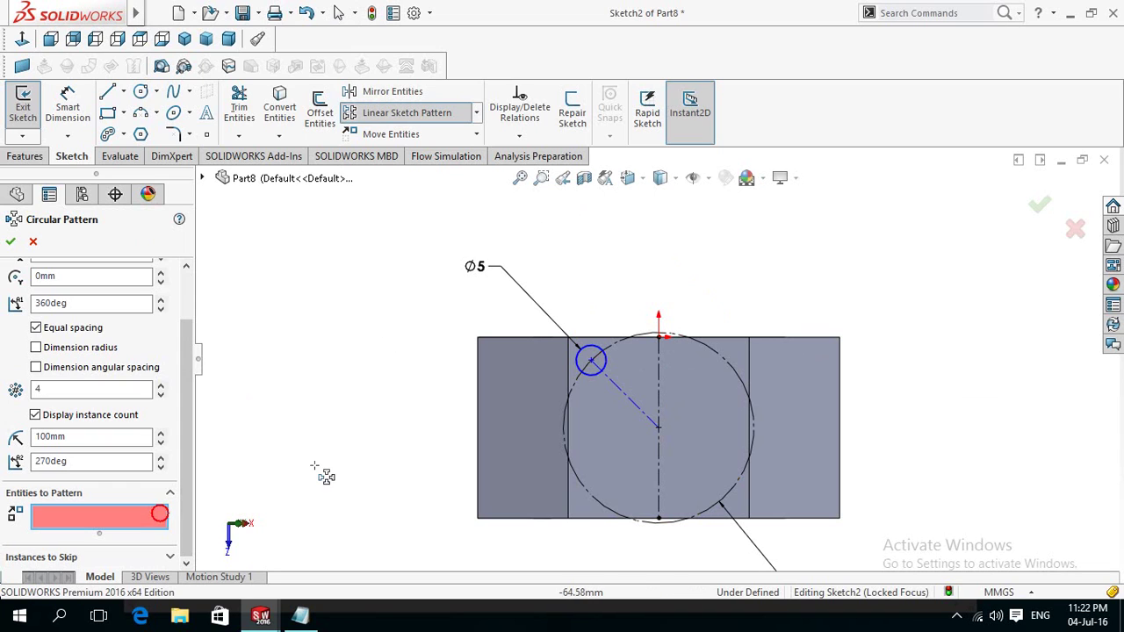
left_click(590, 355)
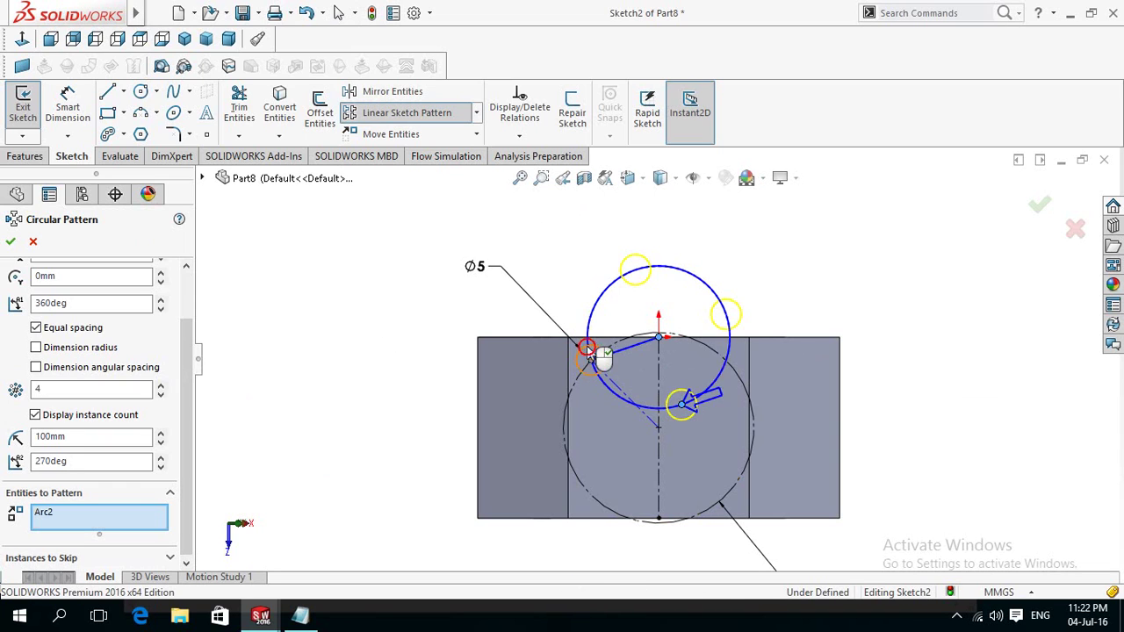
left_click_drag(191, 463, 202, 369)
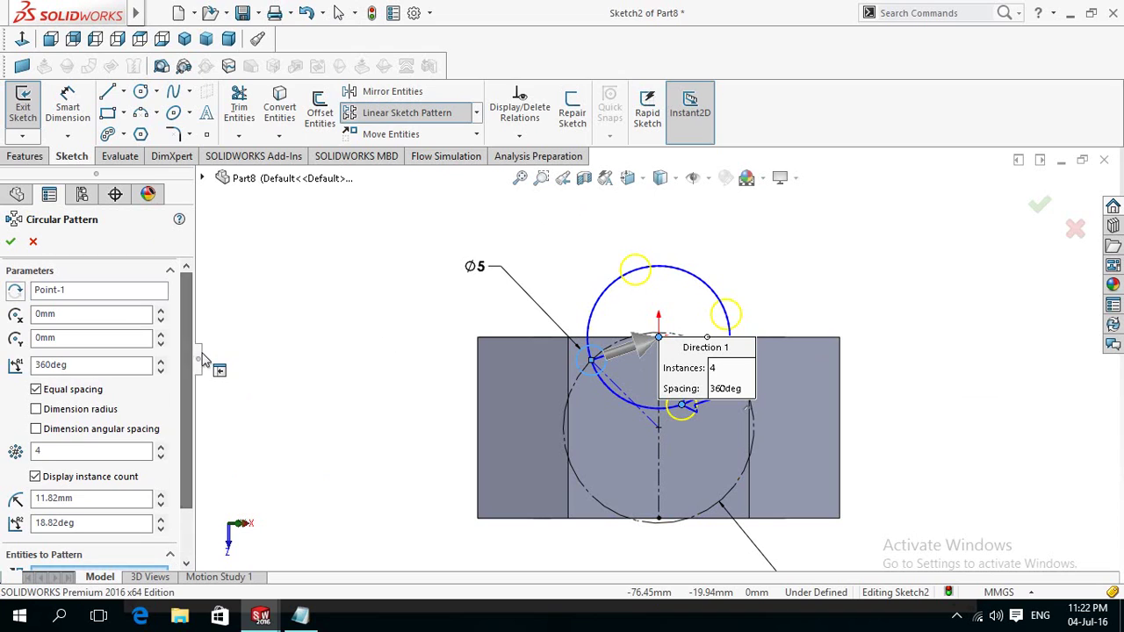
left_click(652, 355)
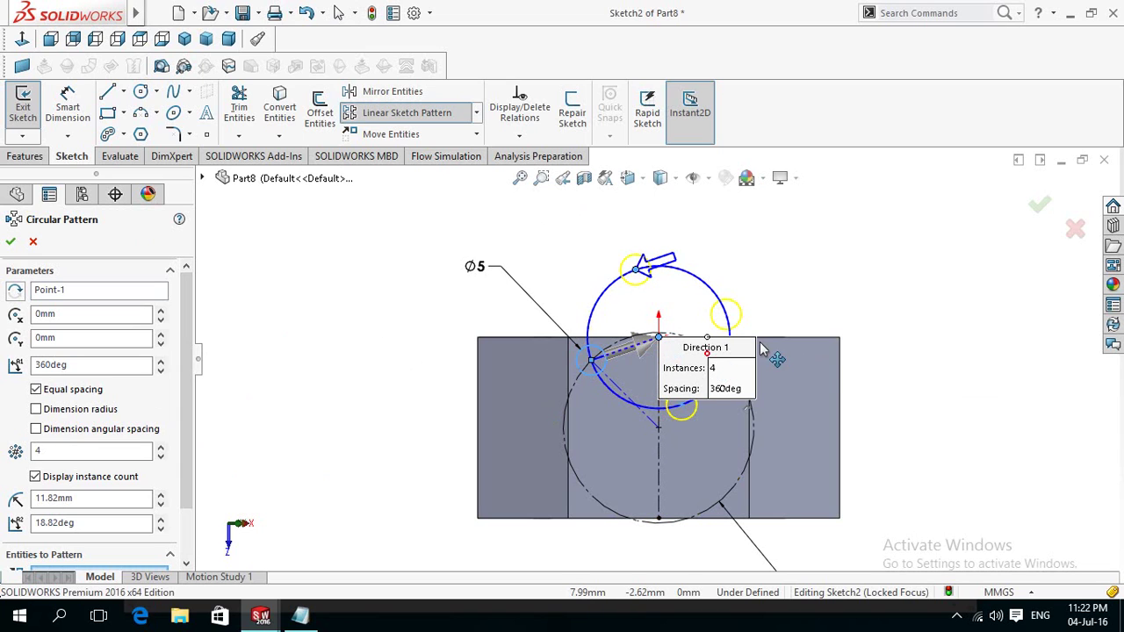
left_click_drag(699, 344, 920, 219)
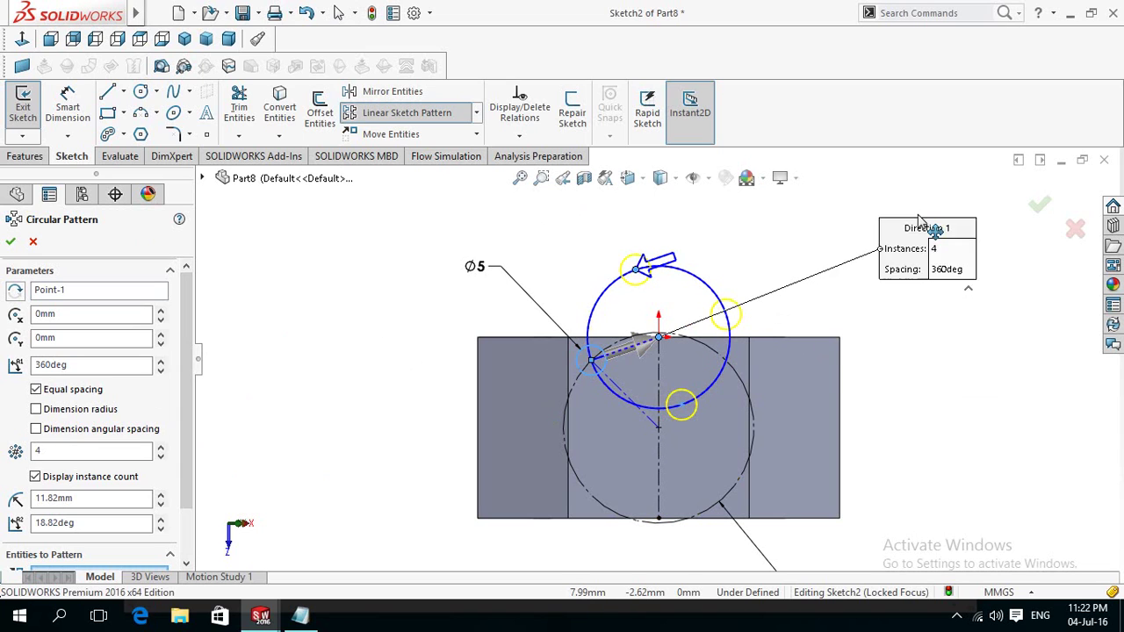
scroll(659, 442, "down", 1)
scroll(660, 450, "down", 1)
- Remove the stray Line1, re-pick the large circle's centre, then cancel the pattern unapplied
left_click(661, 448)
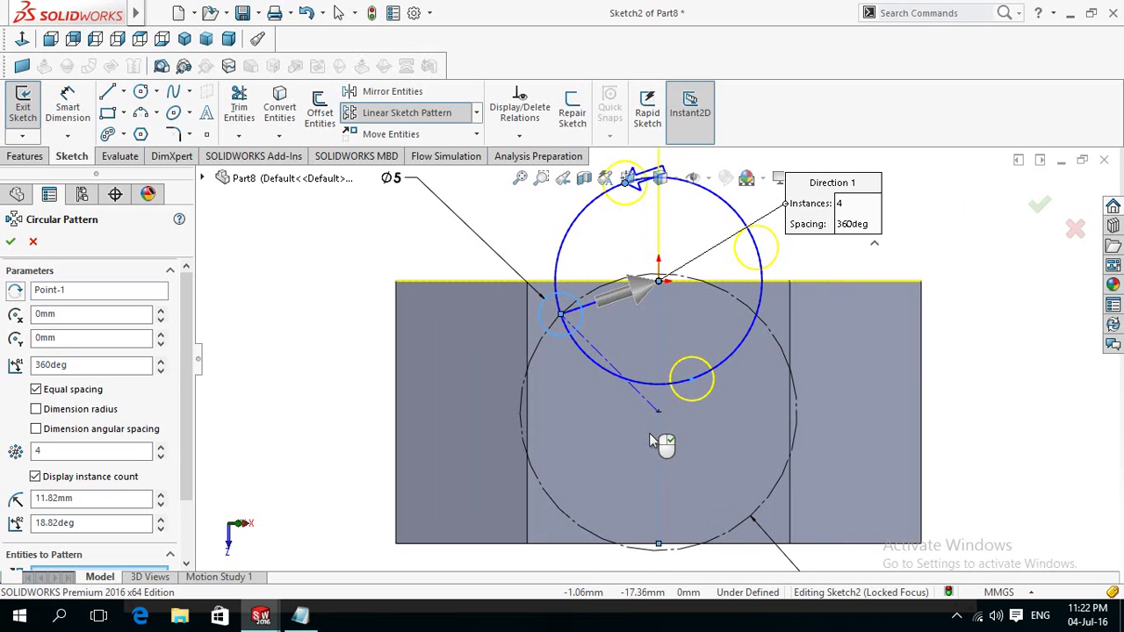
left_click(185, 461)
right_click(49, 515)
left_click(89, 545)
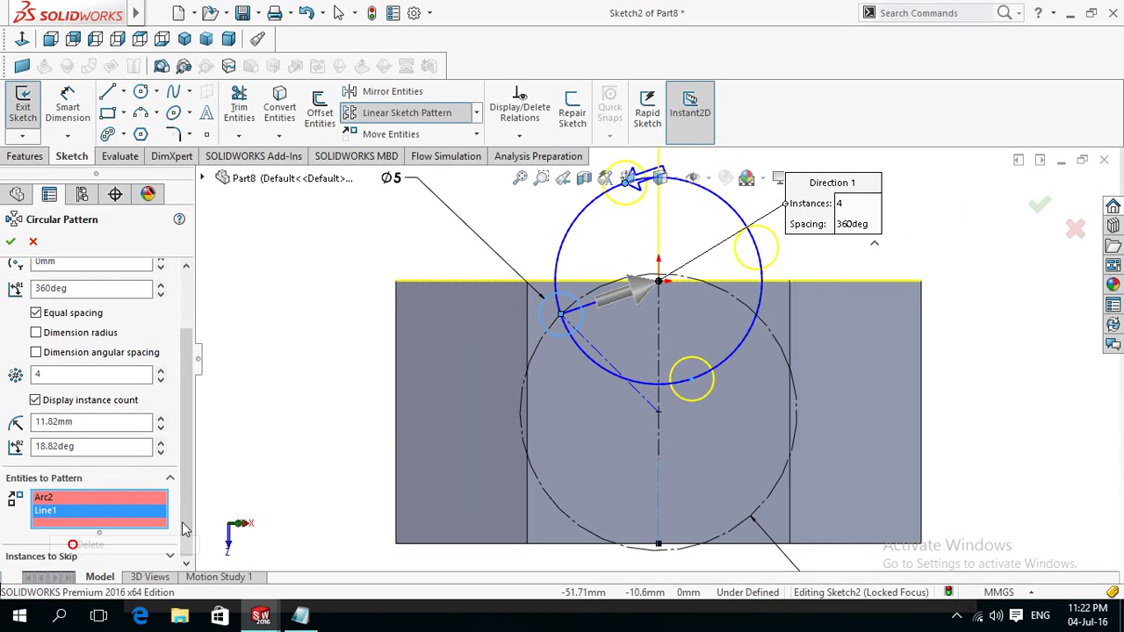
scroll(55, 298, "up", 2)
left_click(71, 291)
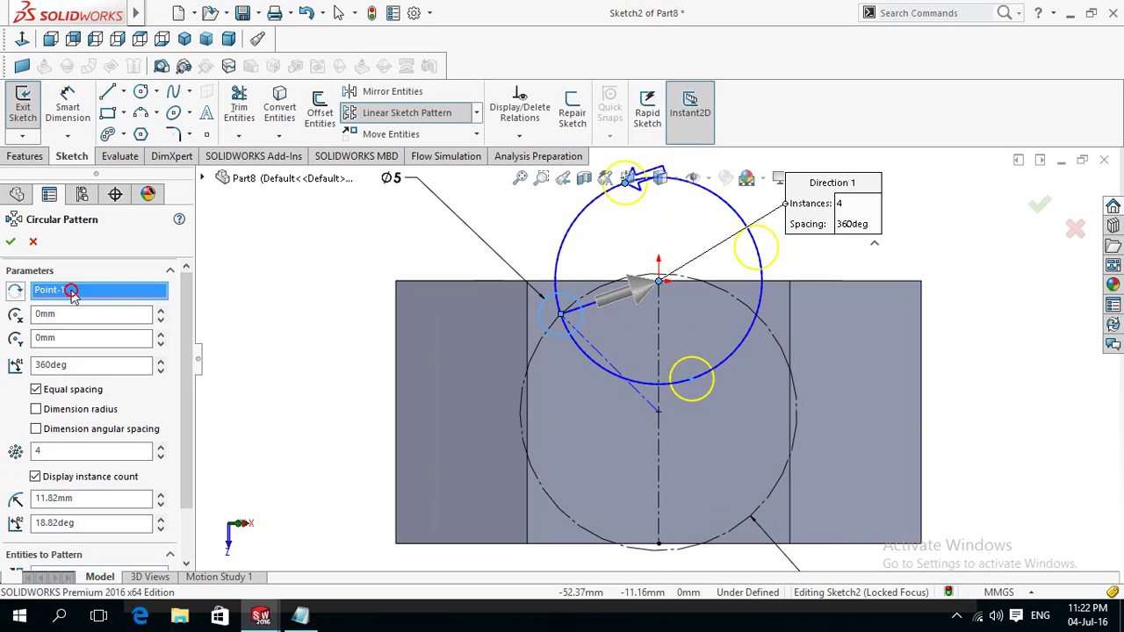
left_click(658, 290)
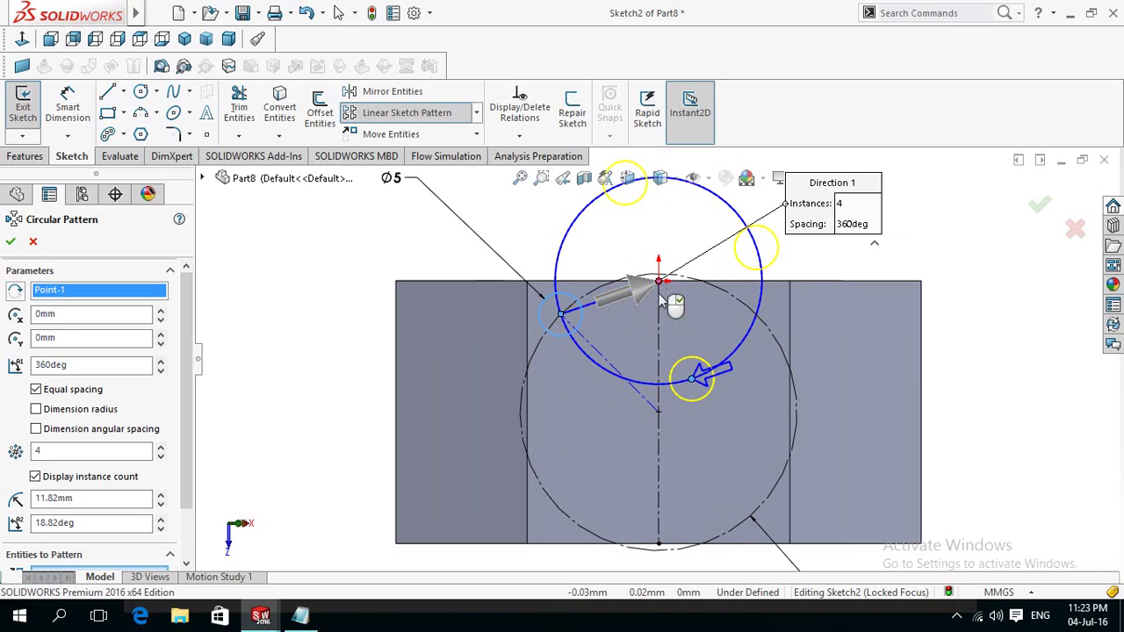
left_click(34, 246)
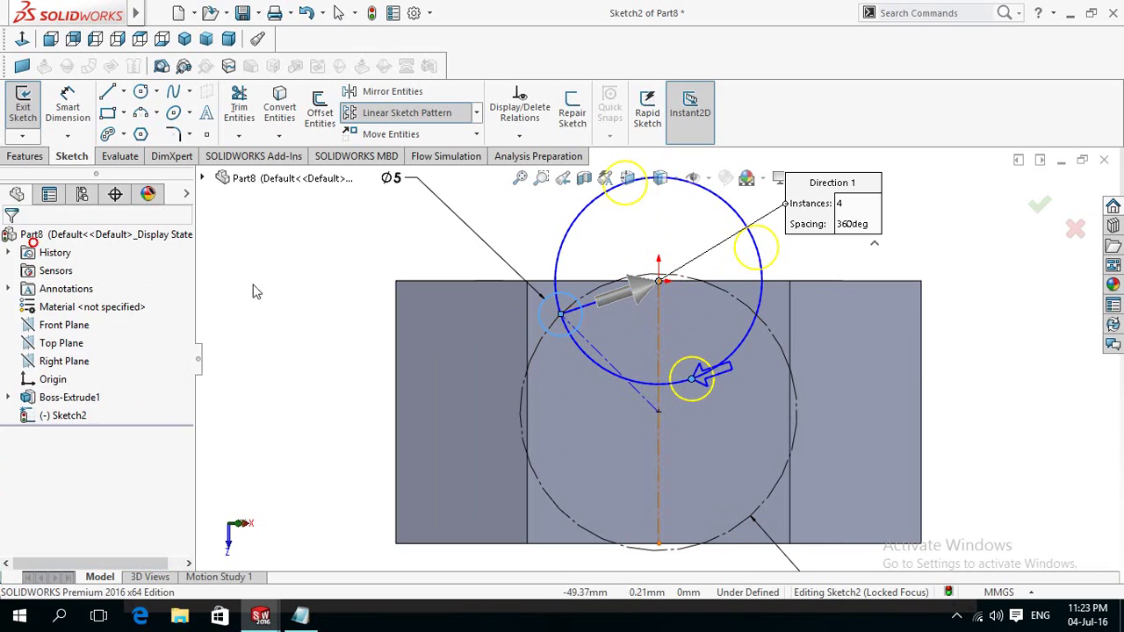
- Cut the Ø5 circle as a Blind extruded cut 10 mm deep, after first trying 6 mm
key("f")
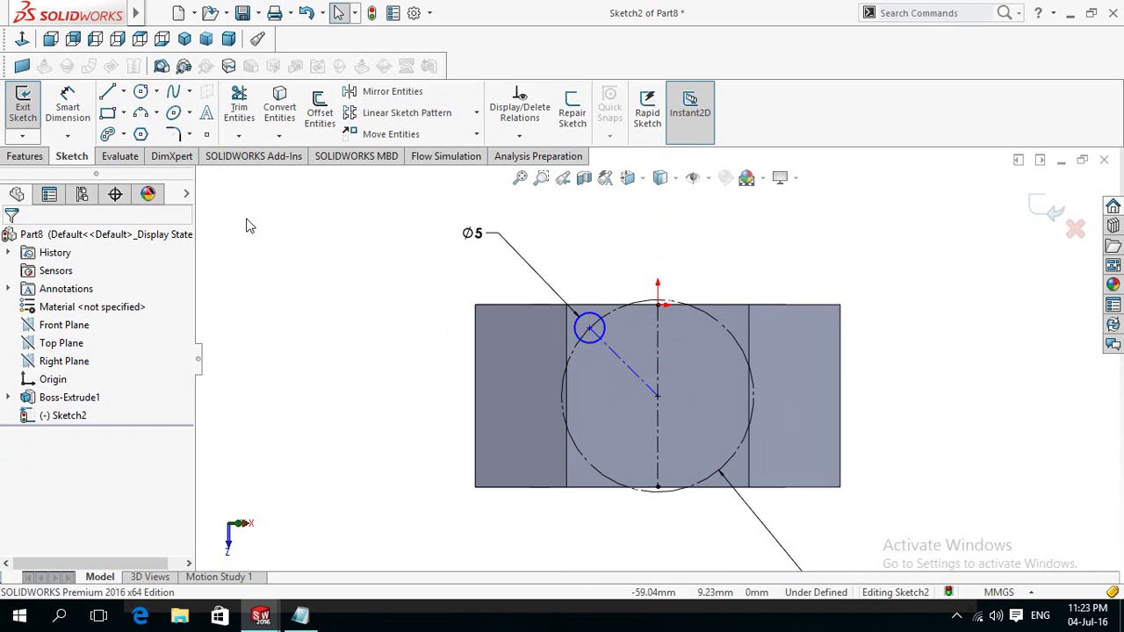
left_click(36, 158)
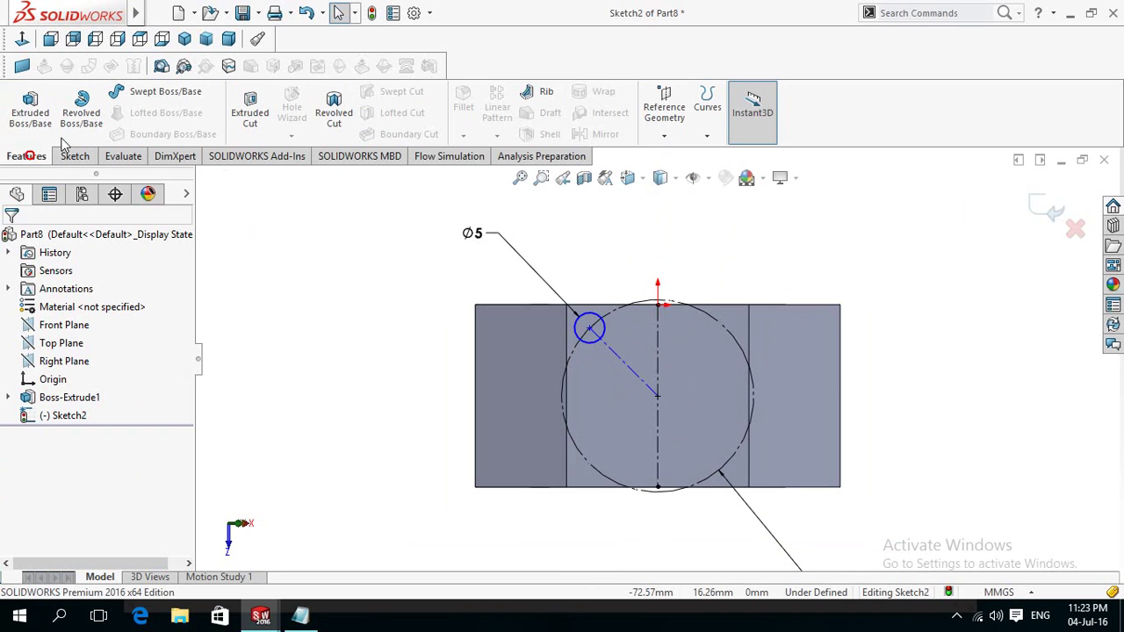
left_click(229, 105)
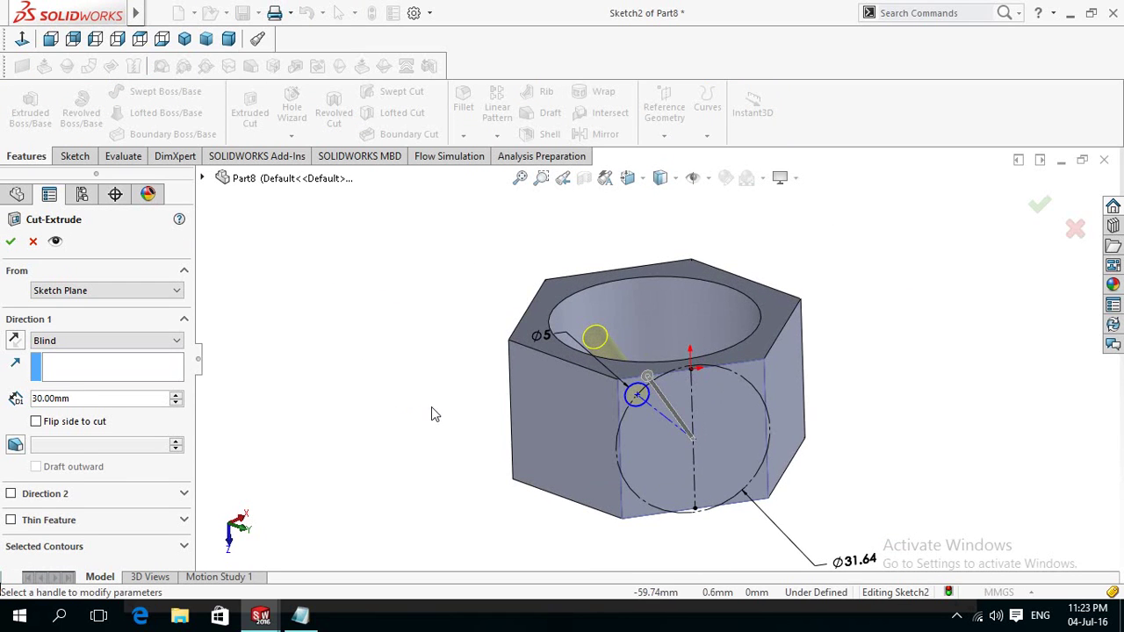
double_click(88, 398)
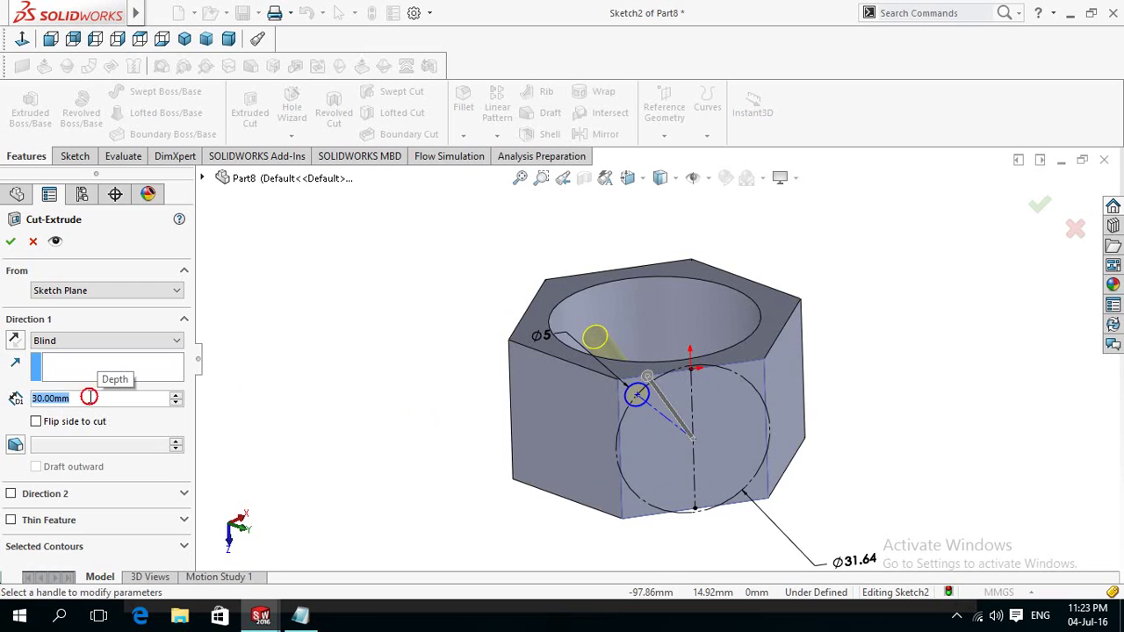
type("6")
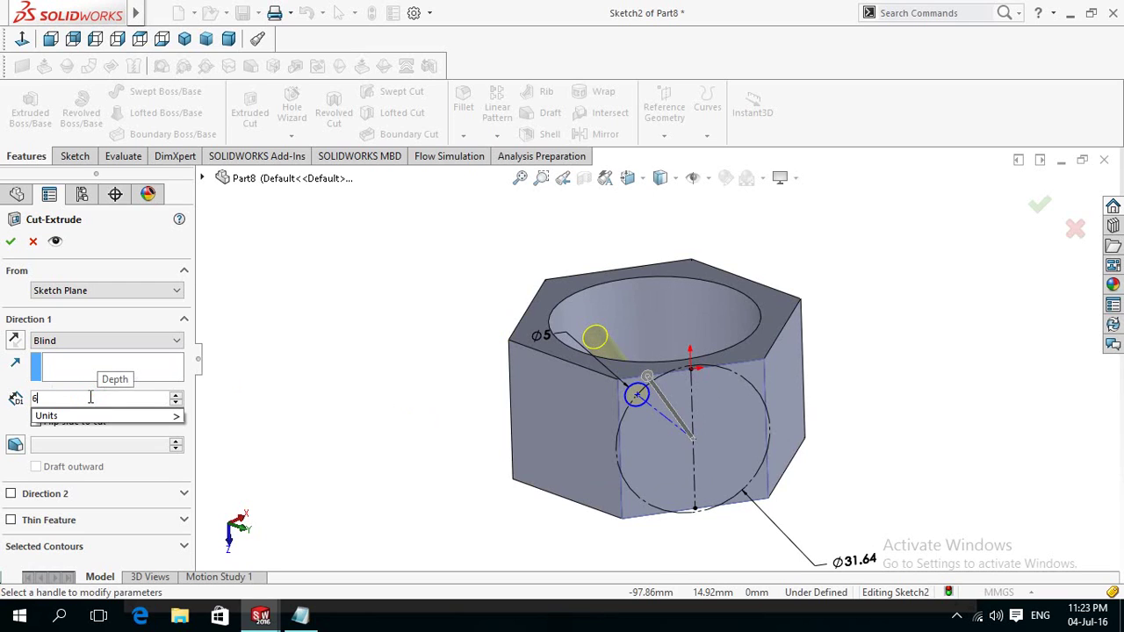
key("Return")
mouse_move(309, 391)
middle_mouse_down()
mouse_move(346, 451)
mouse_move(316, 379)
middle_mouse_up()
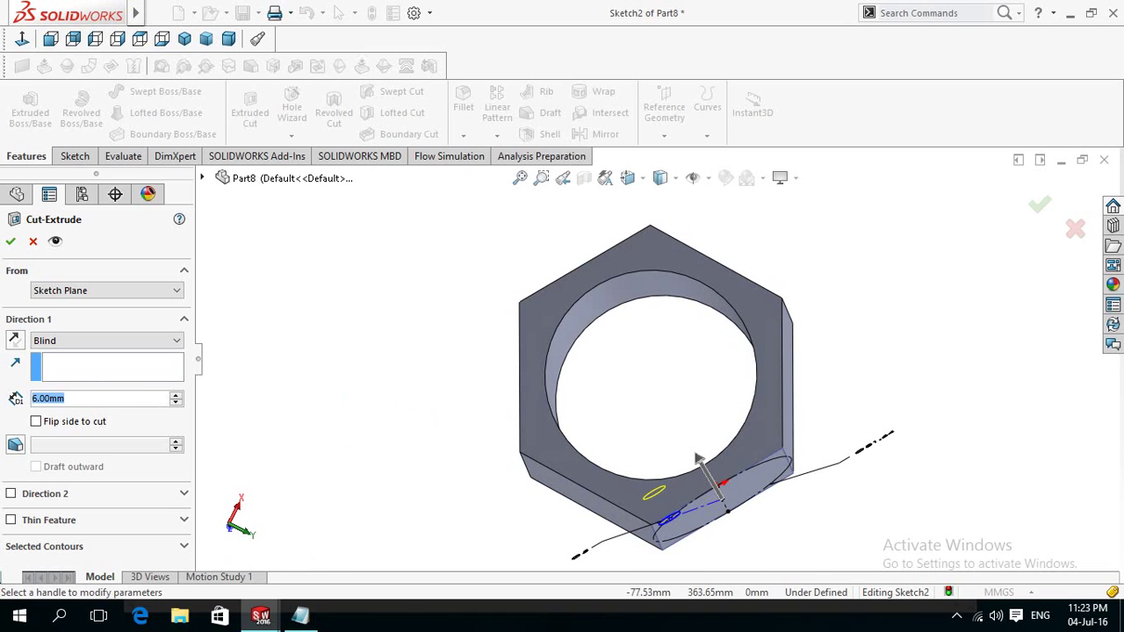
type("10")
key("Return")
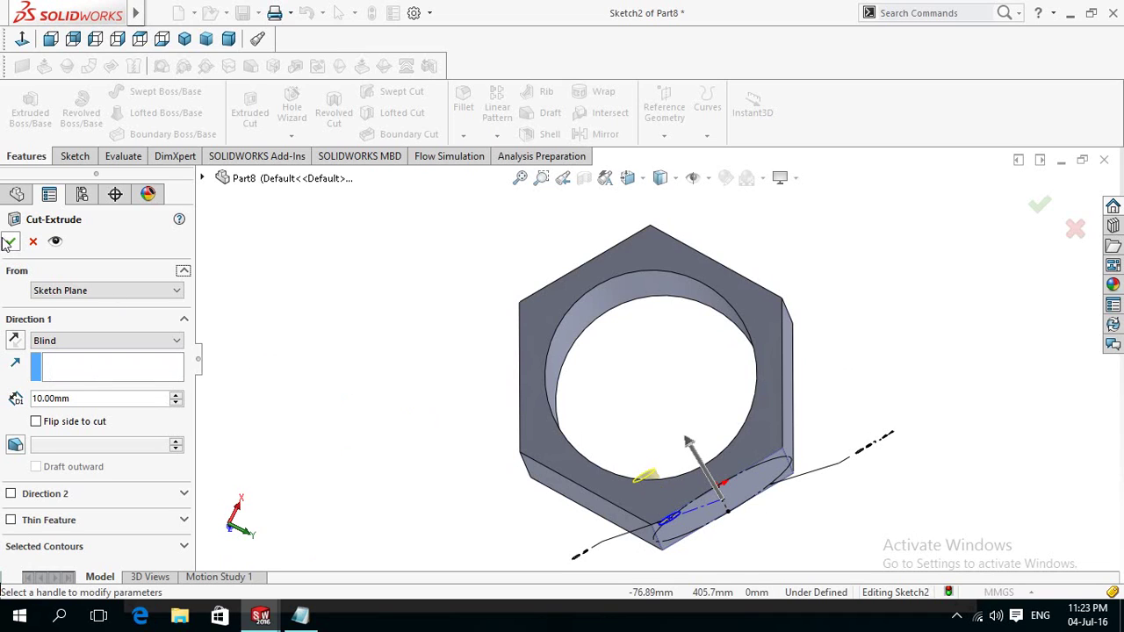
left_click(10, 242)
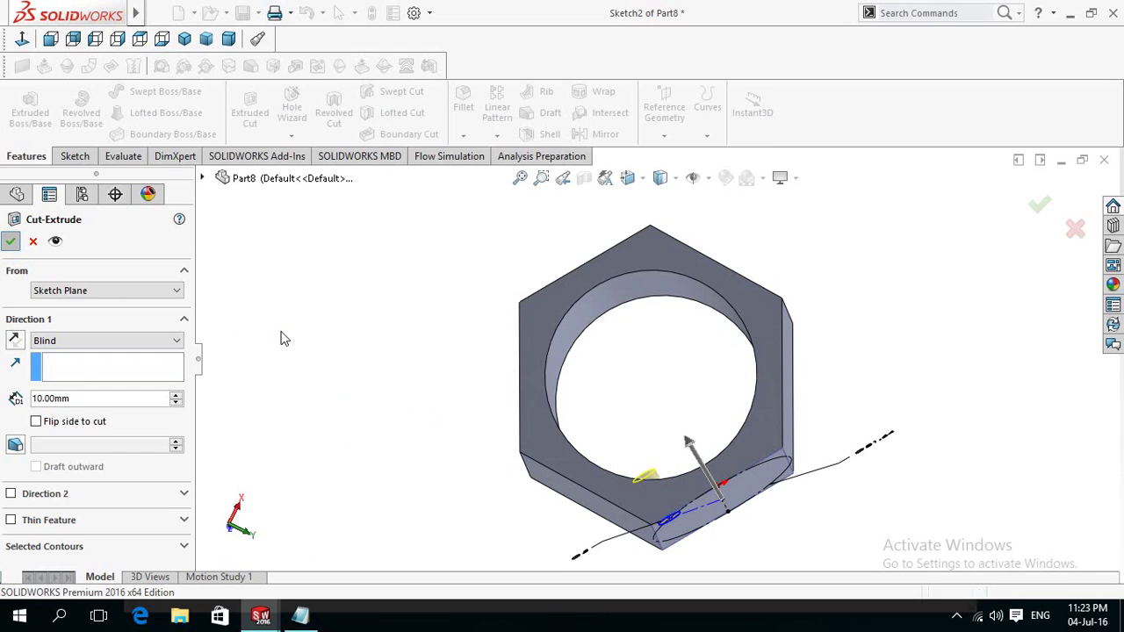
- Start a sketch on a flat hex face, viewed normal, with a vertical centerline from top to bottom edge
left_click(296, 358)
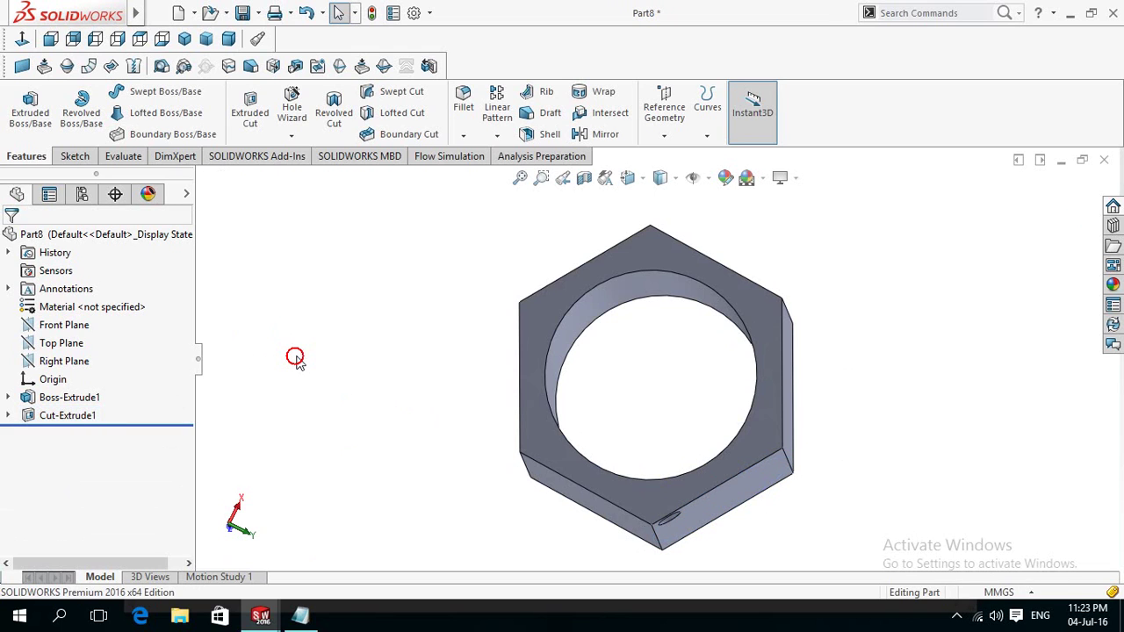
middle_click_drag(296, 358, 282, 254)
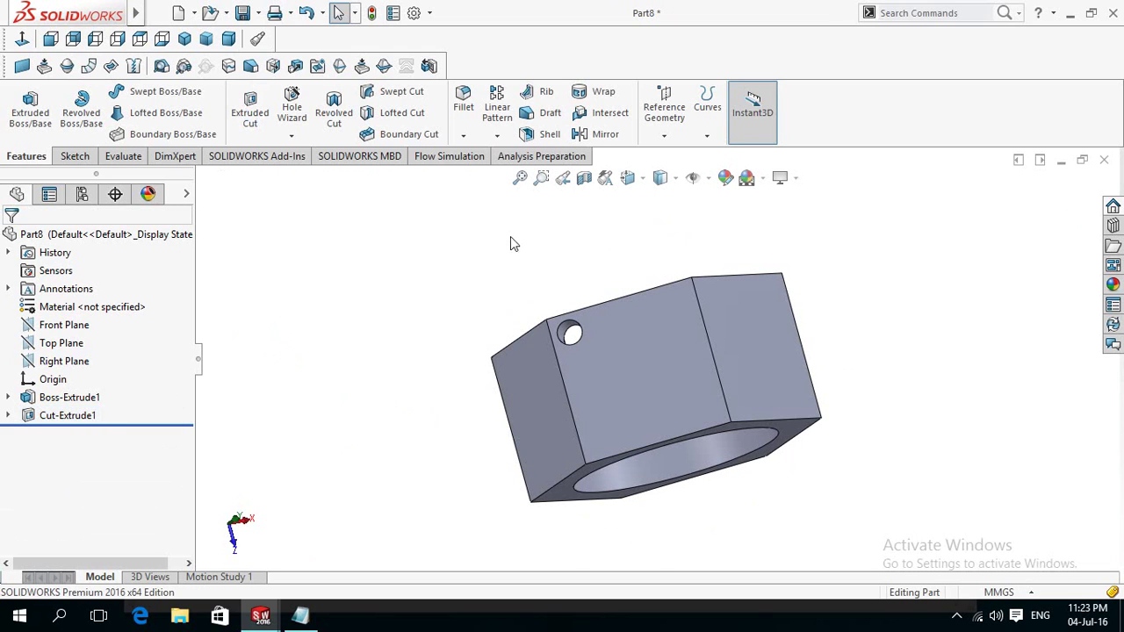
left_click(621, 378)
left_click(687, 323)
left_click(23, 41)
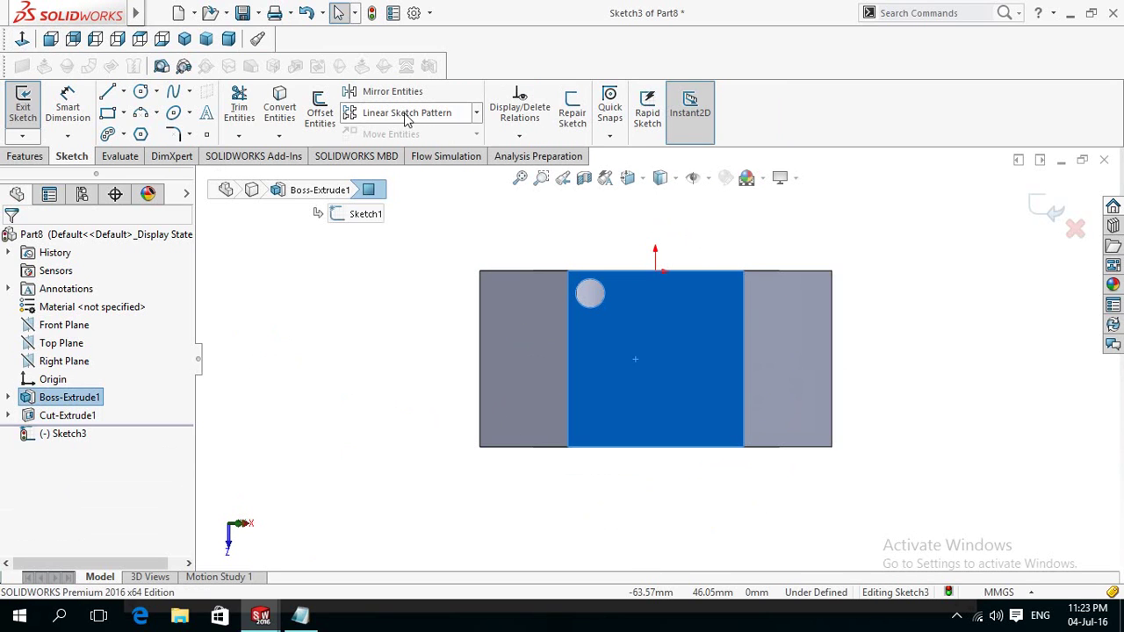
left_click(124, 92)
left_click(151, 128)
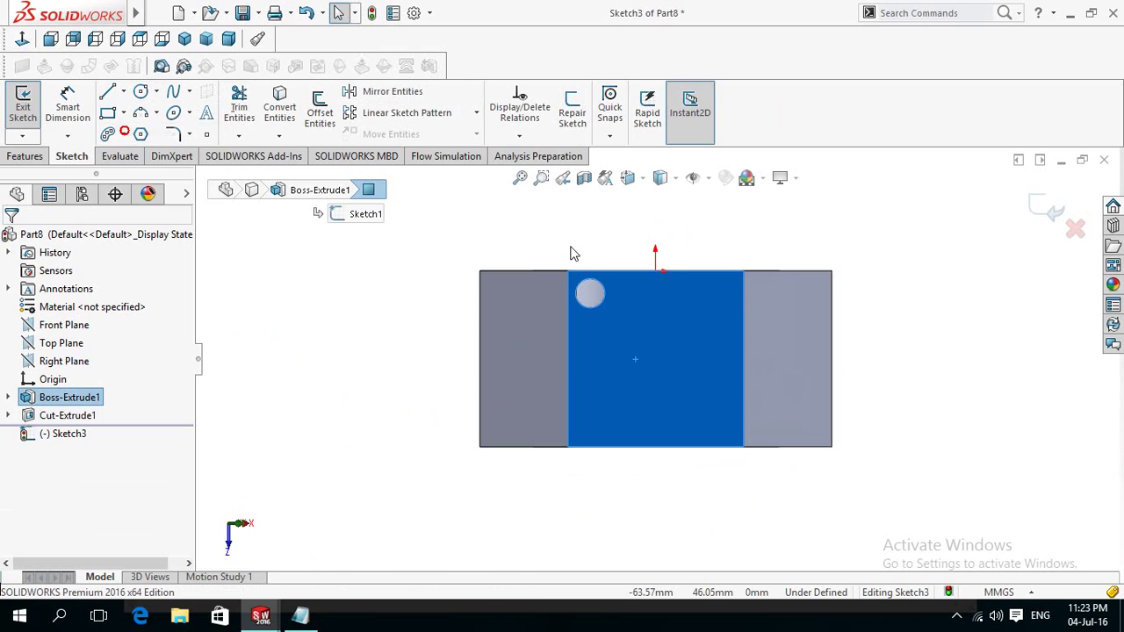
left_click(656, 273)
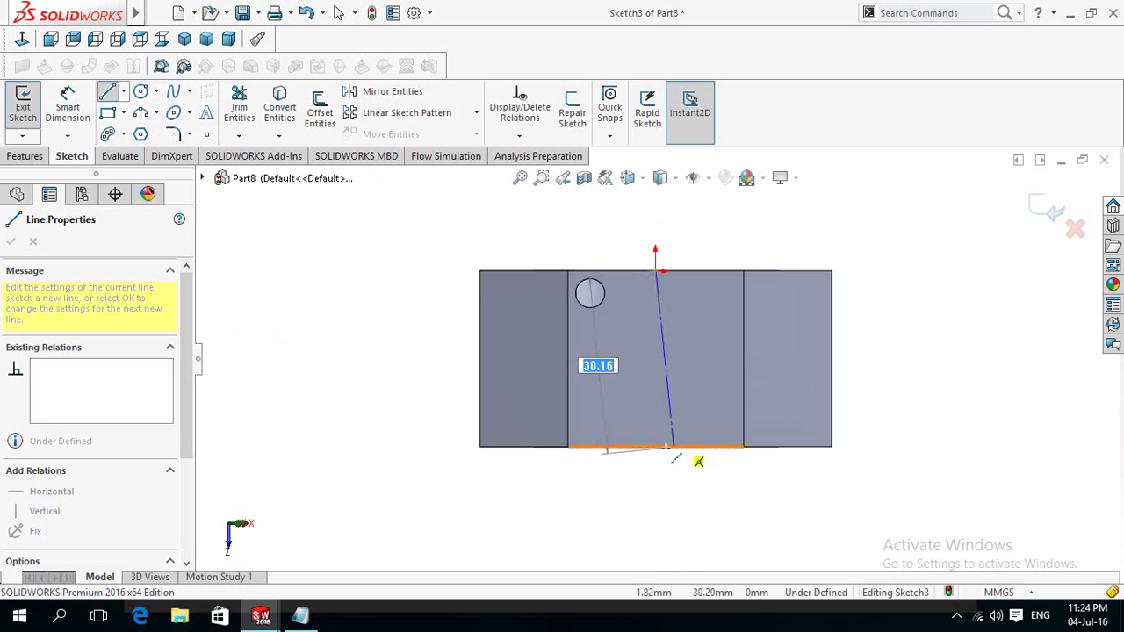
left_click(657, 447)
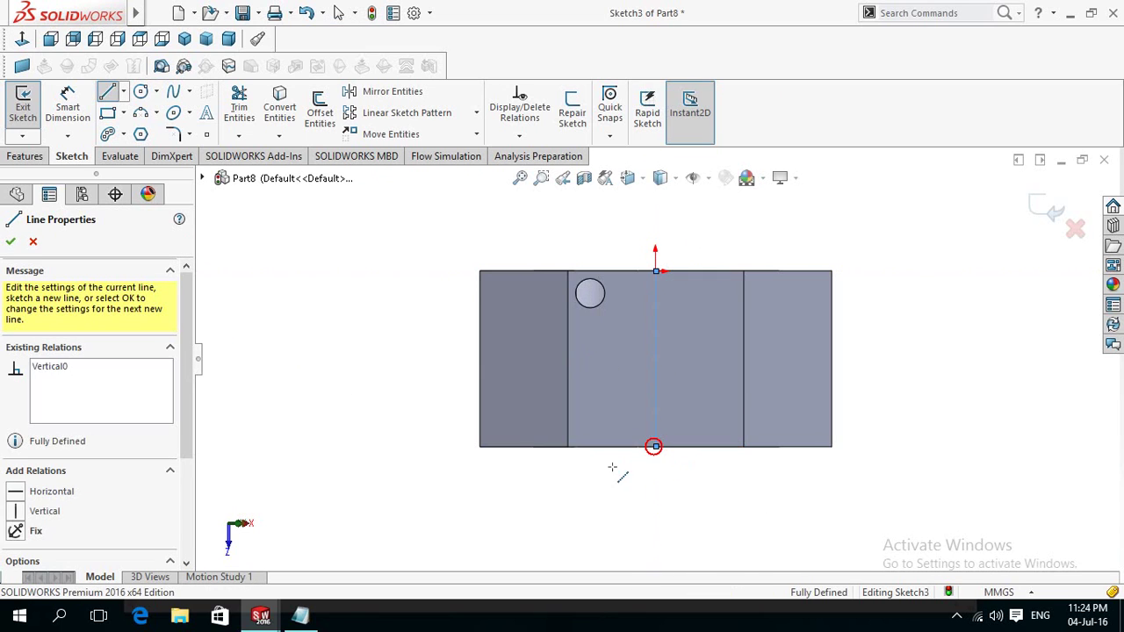
key("Escape")
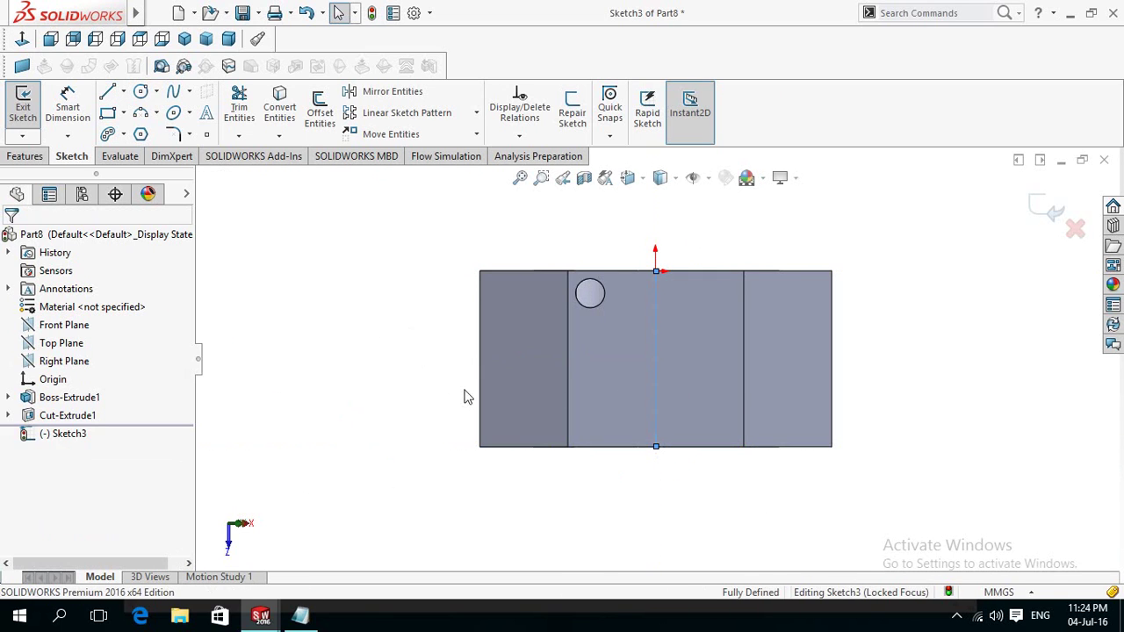
- Draw a circle centred on the centerline and dimension its diameter to 25 mm
key("c")
left_click(656, 358)
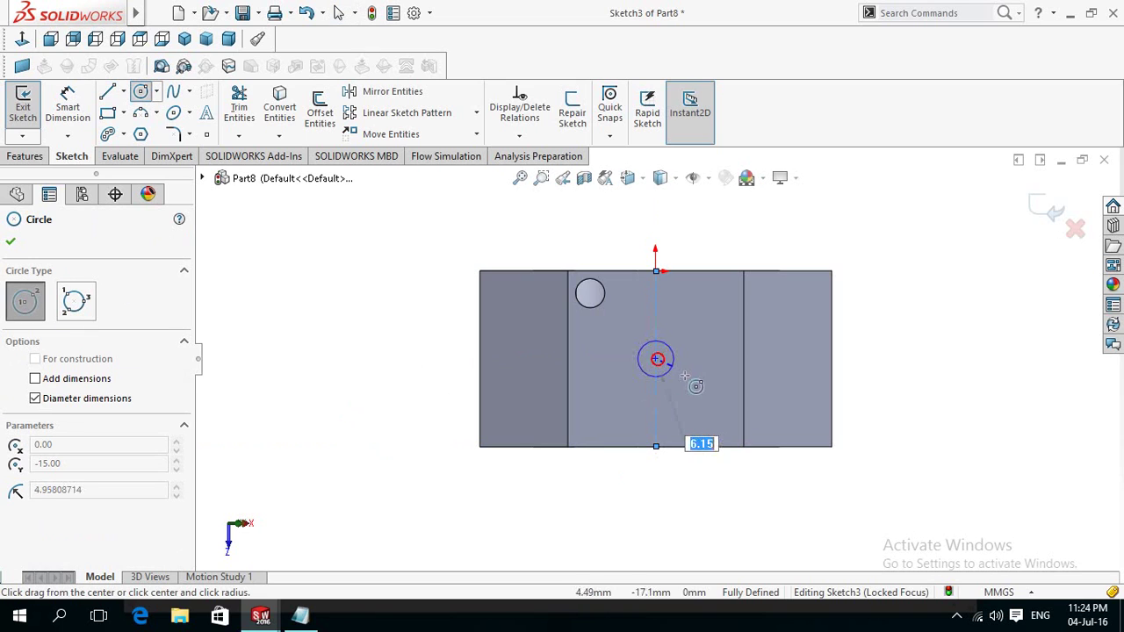
left_click(689, 390)
key("Escape")
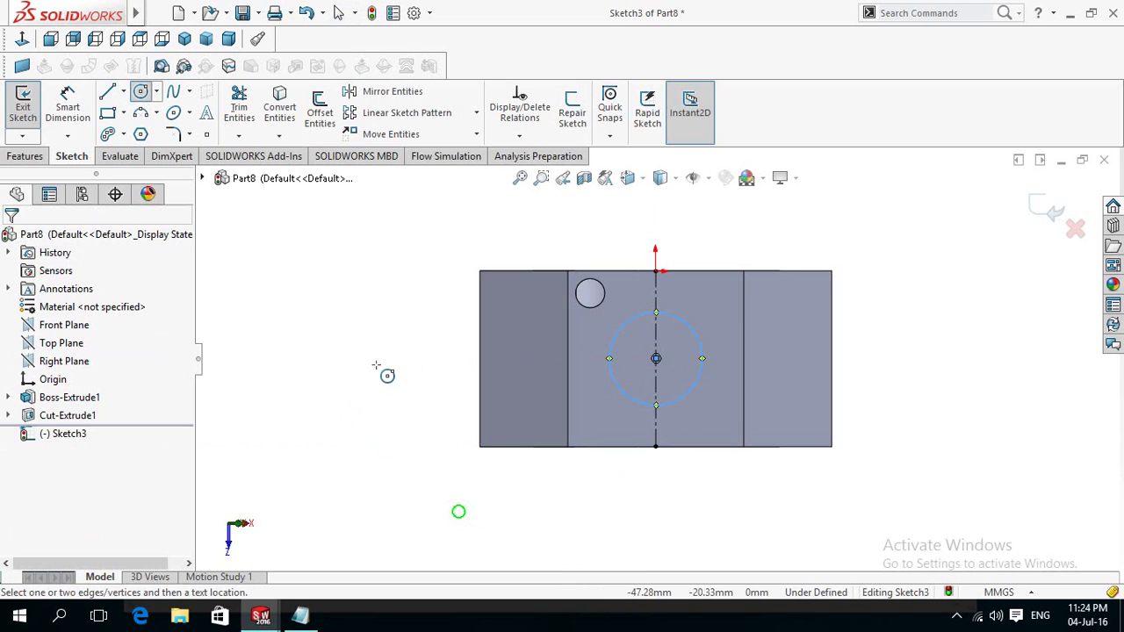
key("d")
left_click(637, 405)
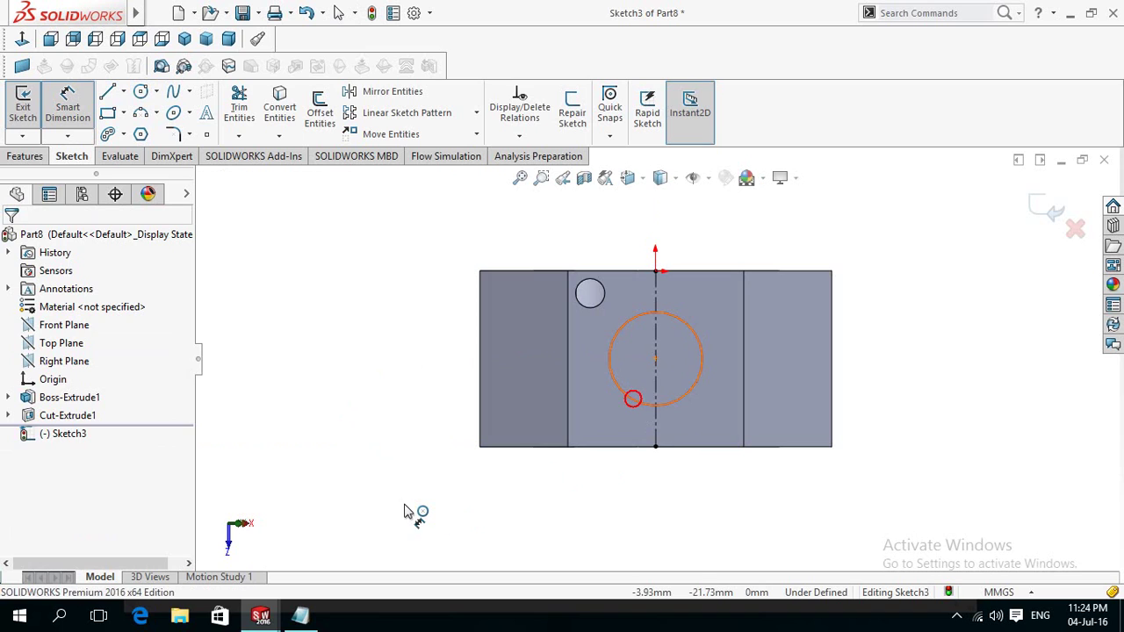
left_click(413, 522)
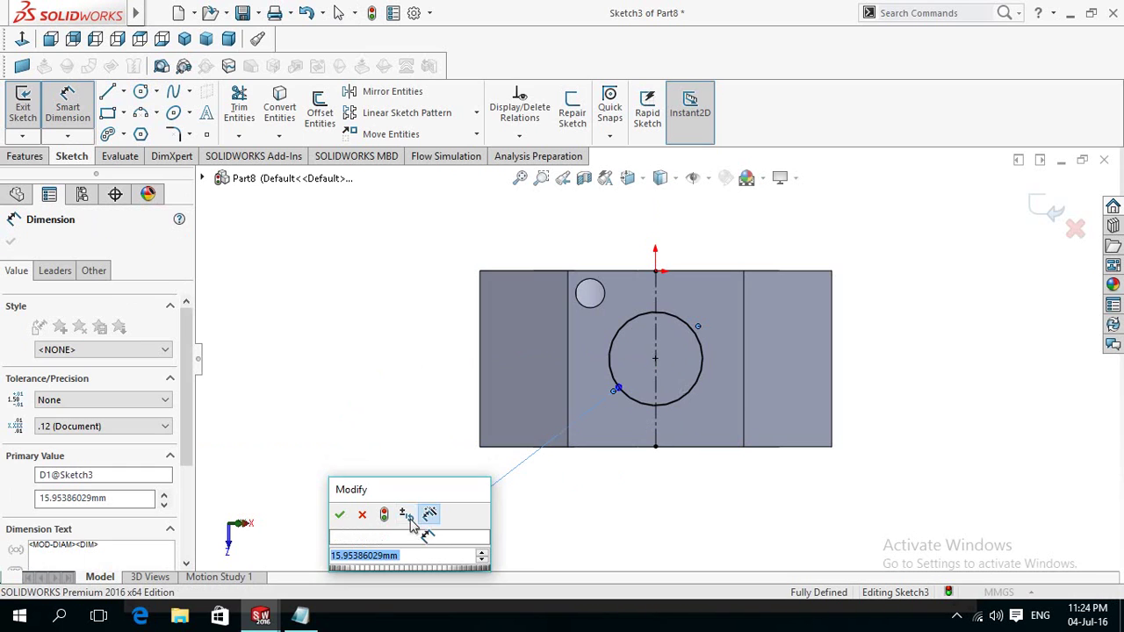
type("25")
left_click(341, 516)
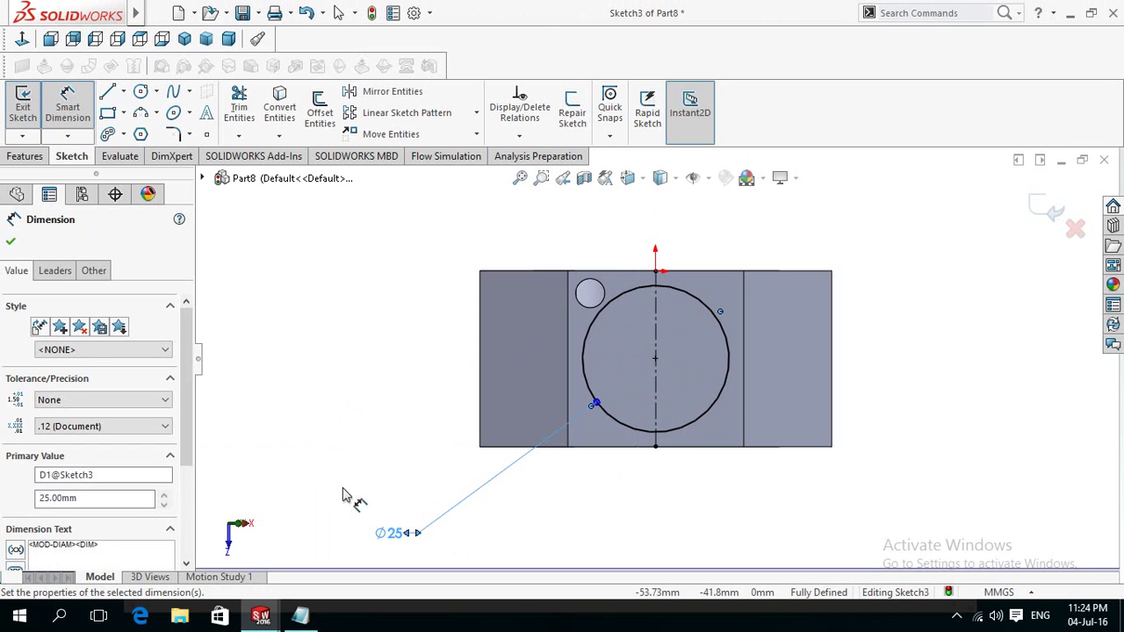
left_click(25, 155)
- Extruded-cut the Ø25 circle 10 mm Blind into the face, then orbit to inspect Cut-Extrude2
left_click(264, 113)
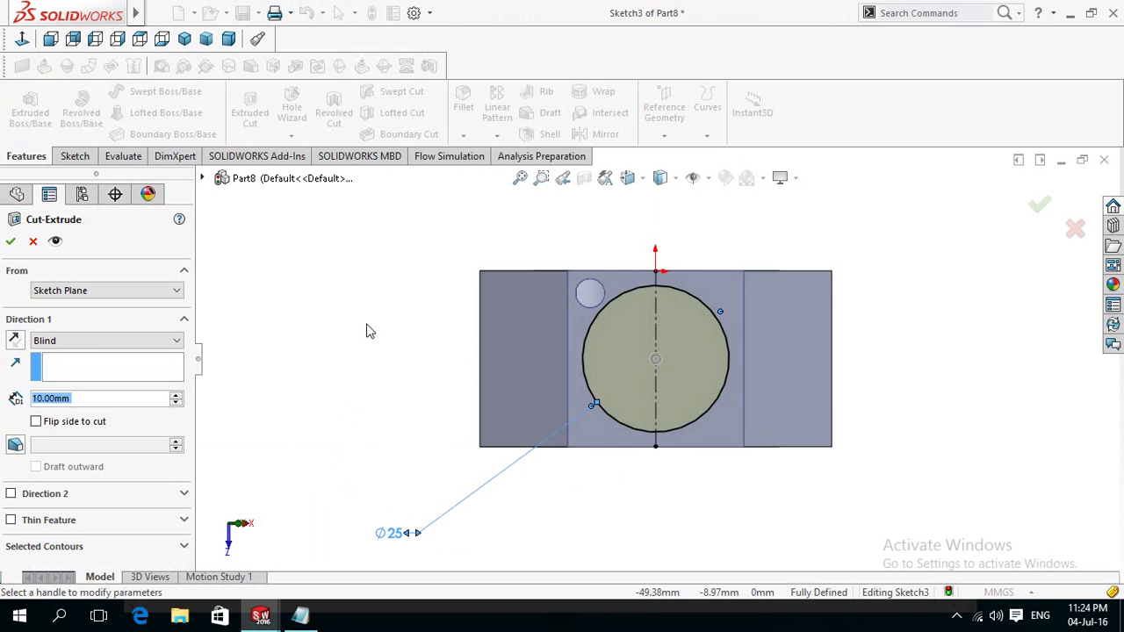
mouse_move(405, 384)
middle_mouse_down()
mouse_move(351, 384)
mouse_move(342, 371)
middle_mouse_up()
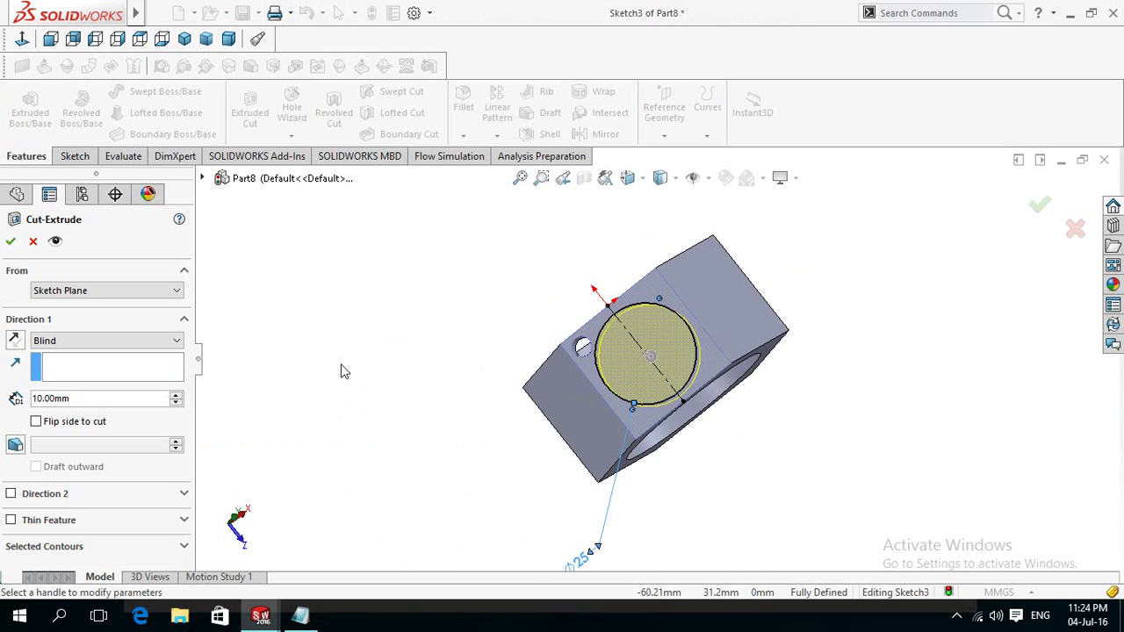
left_click(10, 240)
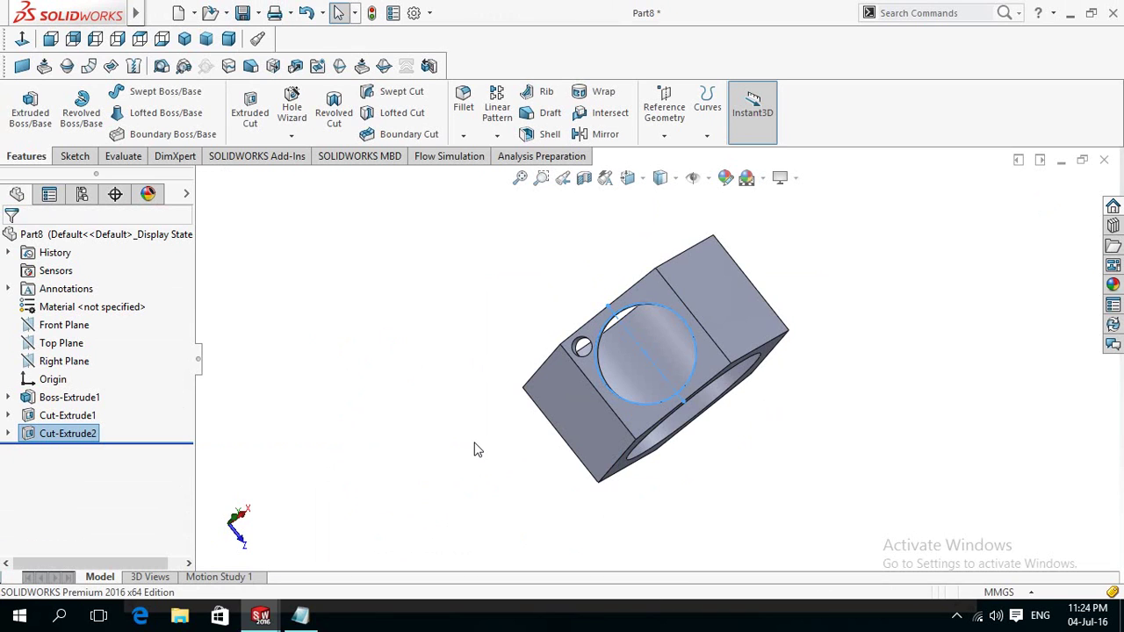
left_click(474, 448)
mouse_move(474, 450)
middle_mouse_down()
mouse_move(454, 319)
mouse_move(361, 346)
mouse_move(444, 462)
mouse_move(396, 469)
mouse_move(424, 404)
mouse_move(465, 454)
mouse_move(444, 394)
mouse_move(444, 230)
middle_mouse_up()
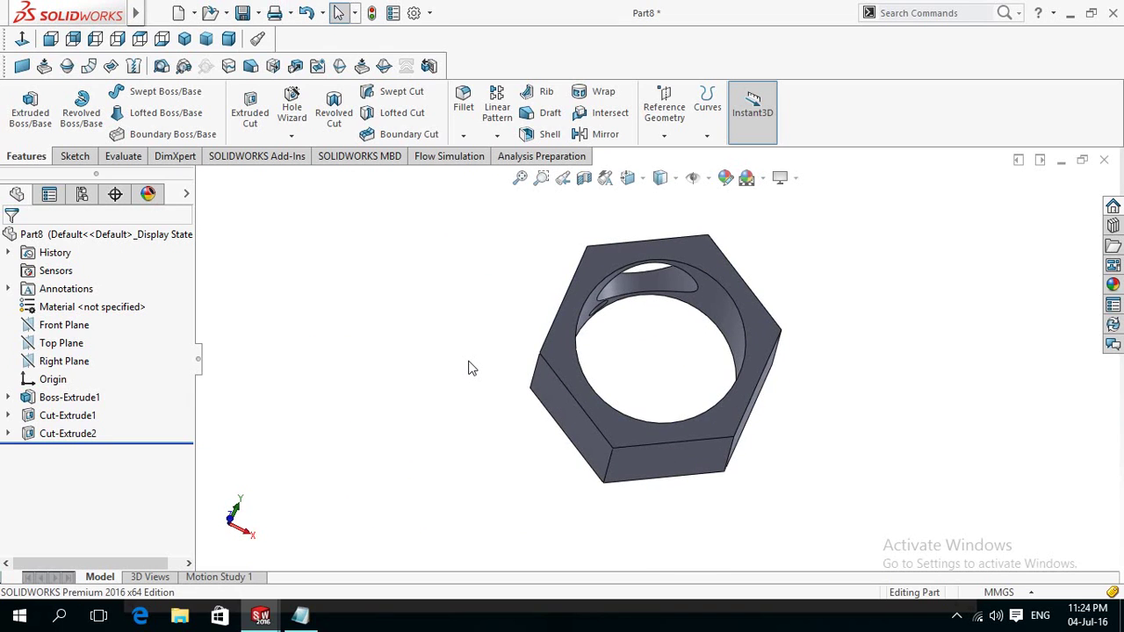
mouse_move(443, 346)
middle_mouse_down()
mouse_move(465, 512)
mouse_move(423, 507)
mouse_move(475, 532)
middle_mouse_up()
mouse_move(492, 475)
middle_mouse_down()
mouse_move(452, 301)
mouse_move(412, 311)
mouse_move(393, 396)
middle_mouse_up()
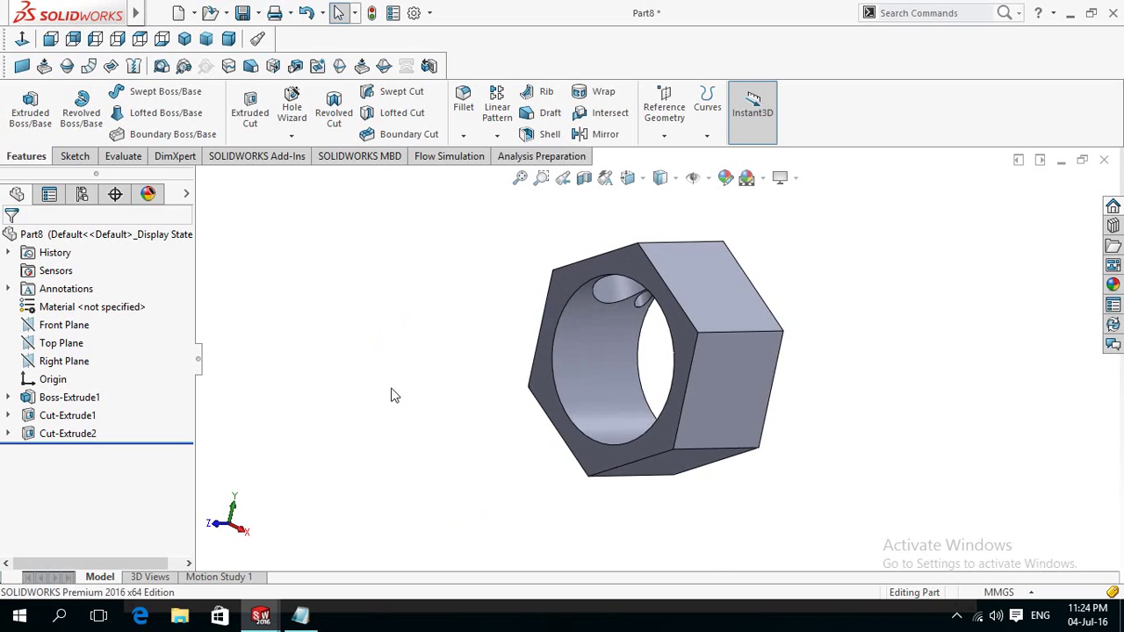
right_click_drag(445, 342, 454, 348)
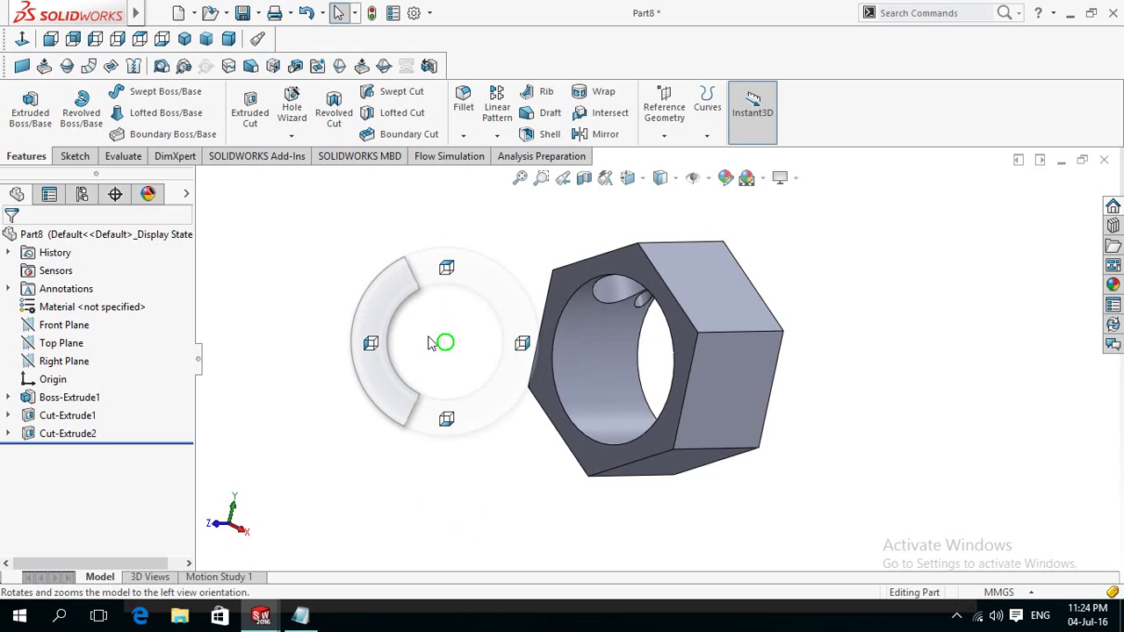
left_click(74, 156)
left_click(74, 121)
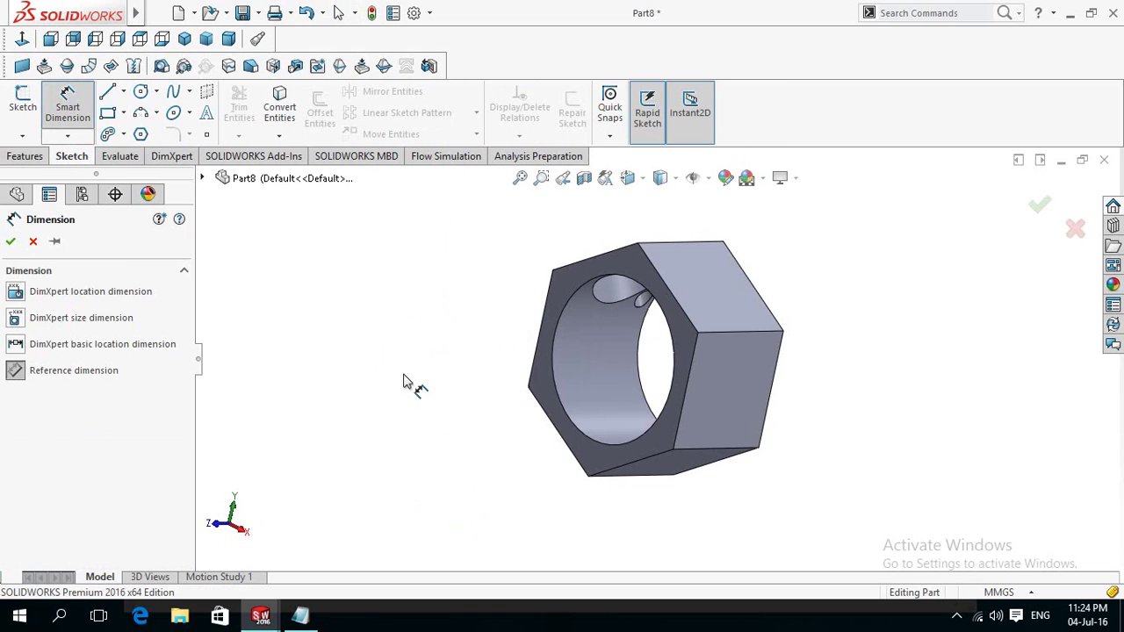
left_click(565, 411)
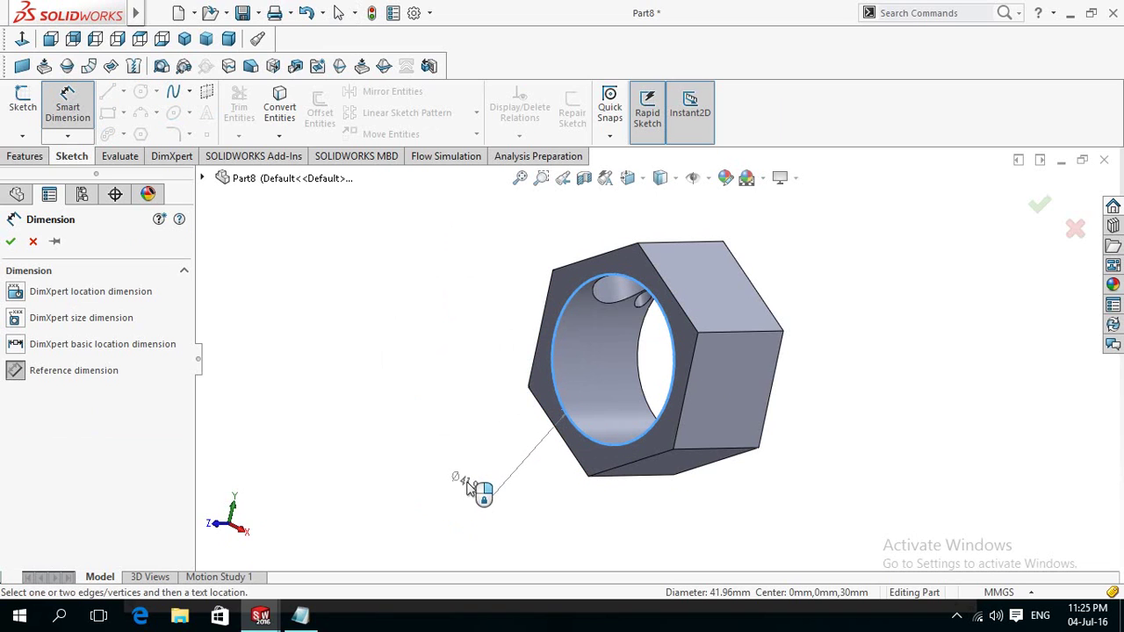
key("Escape")
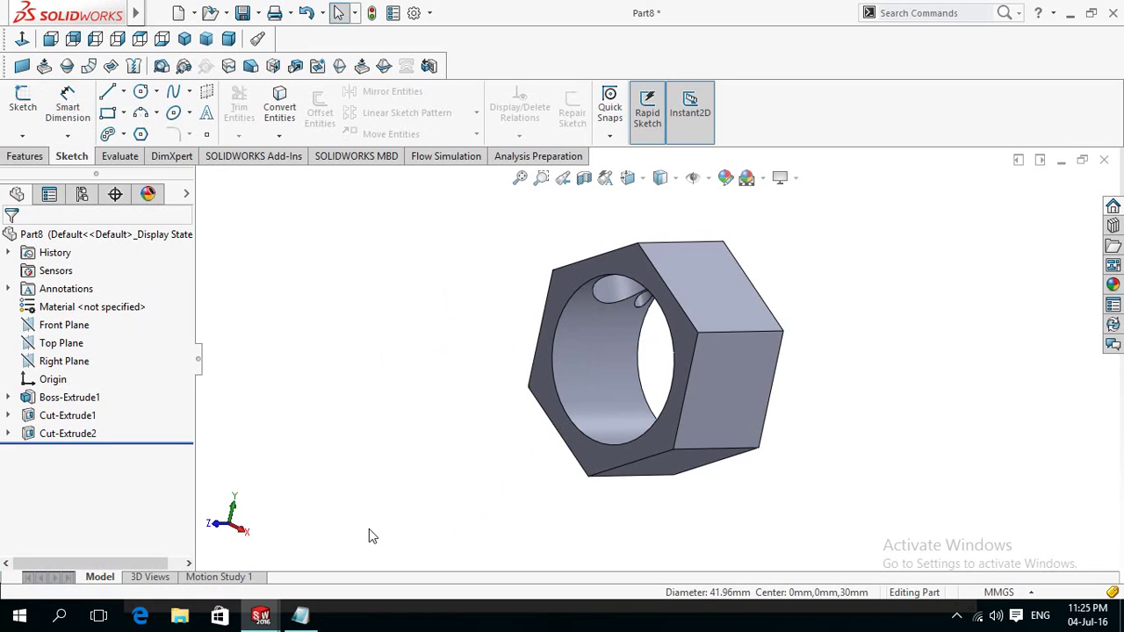
left_click(263, 617)
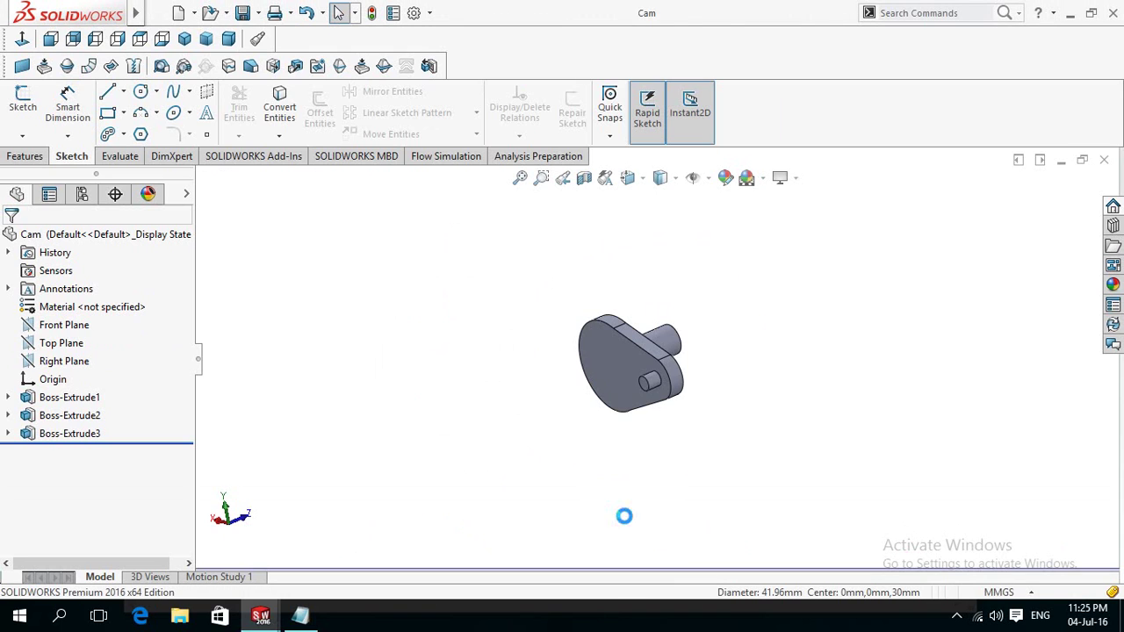
- Measure the cam's two arcs with Smart Dimension to confirm a 25 mm centre distance
middle_click_drag(593, 535, 562, 539)
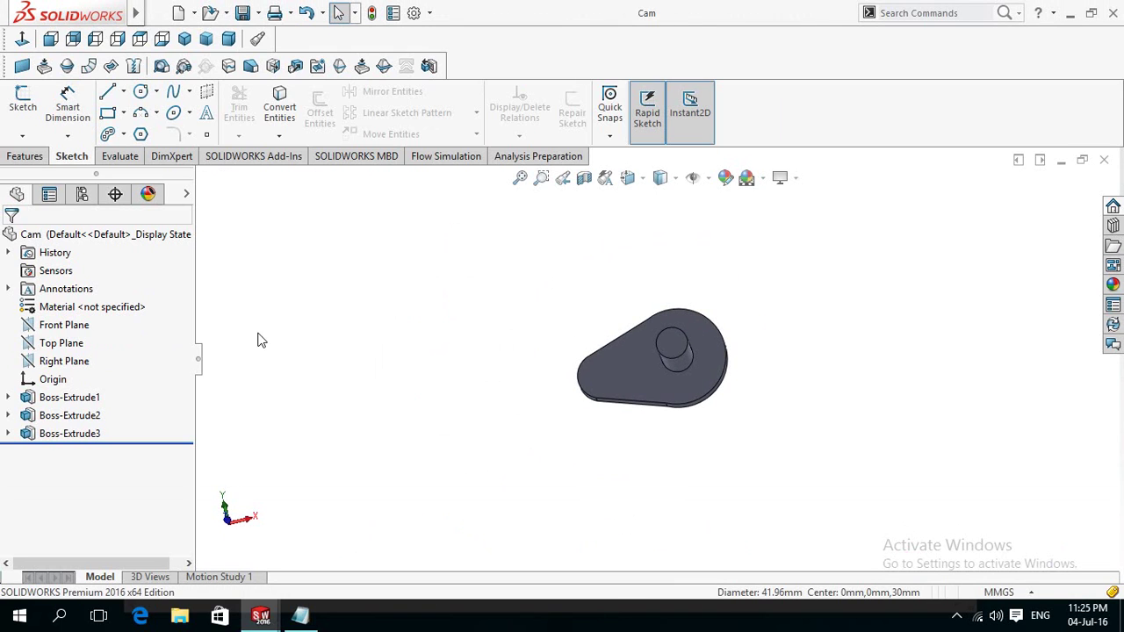
left_click(68, 107)
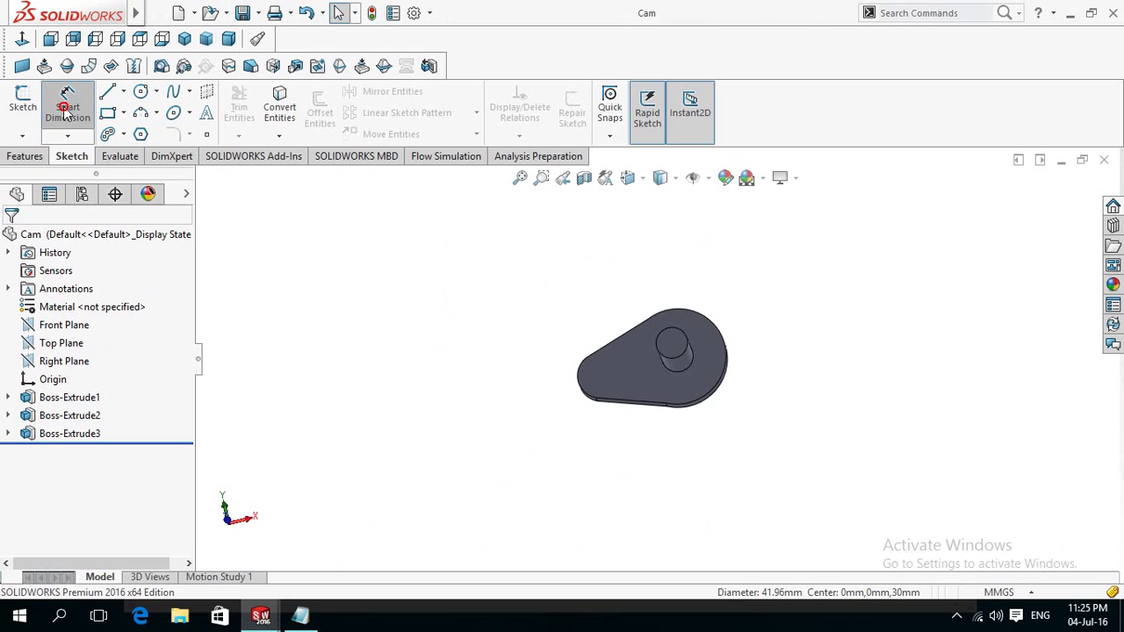
scroll(594, 428, "down", 2)
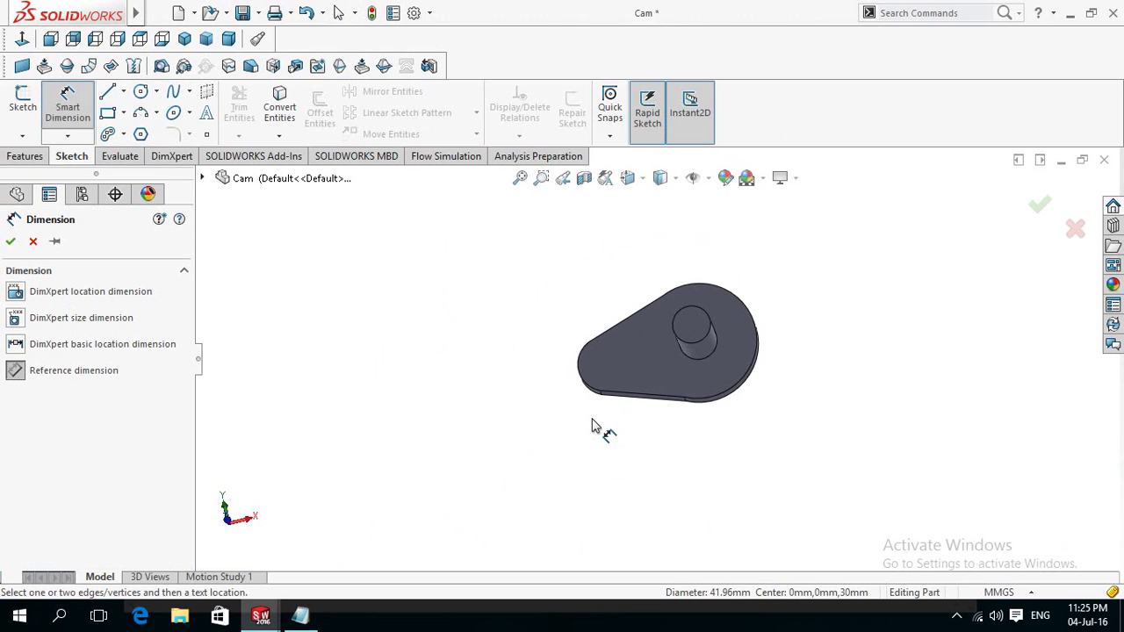
left_click(587, 386)
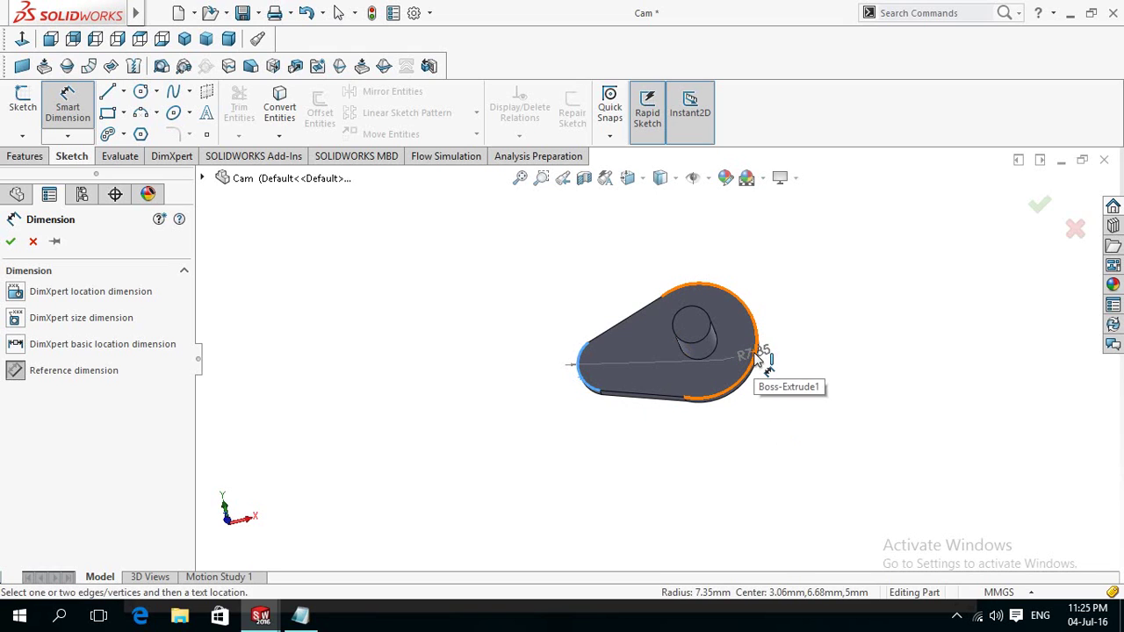
left_click(755, 355)
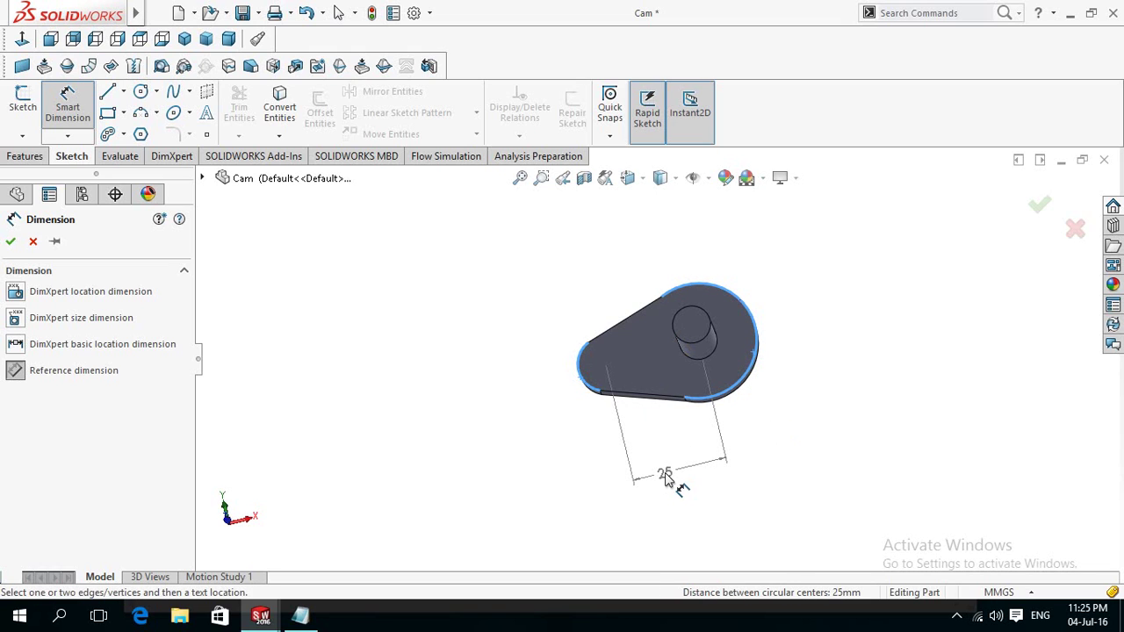
key("Escape")
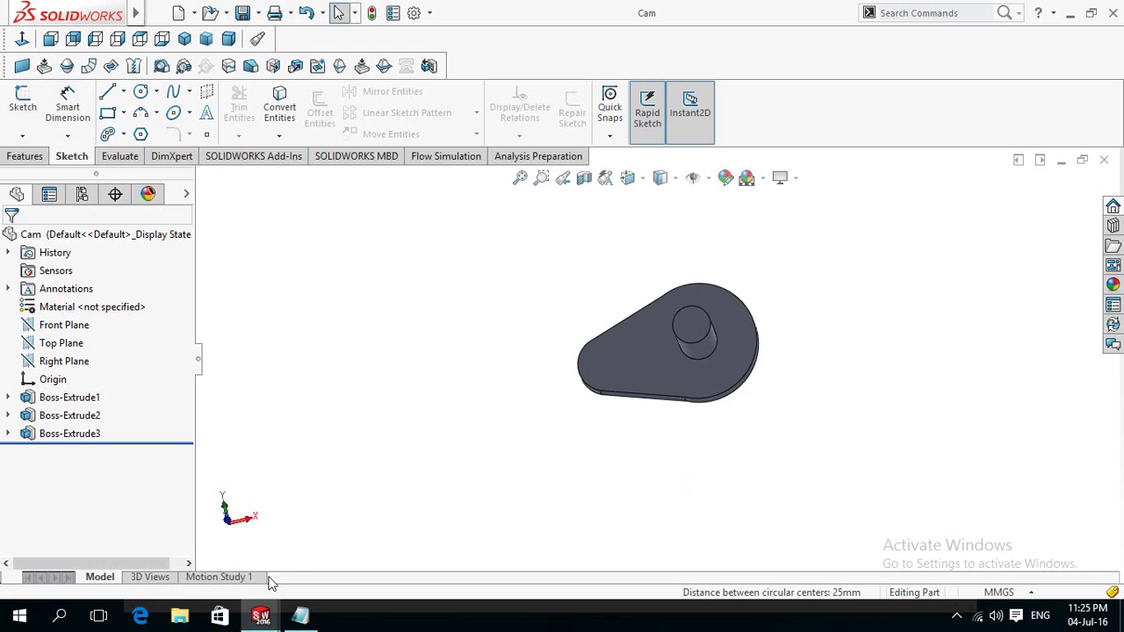
- Switch to the Part8 window and show it in isometric view
left_click(257, 614)
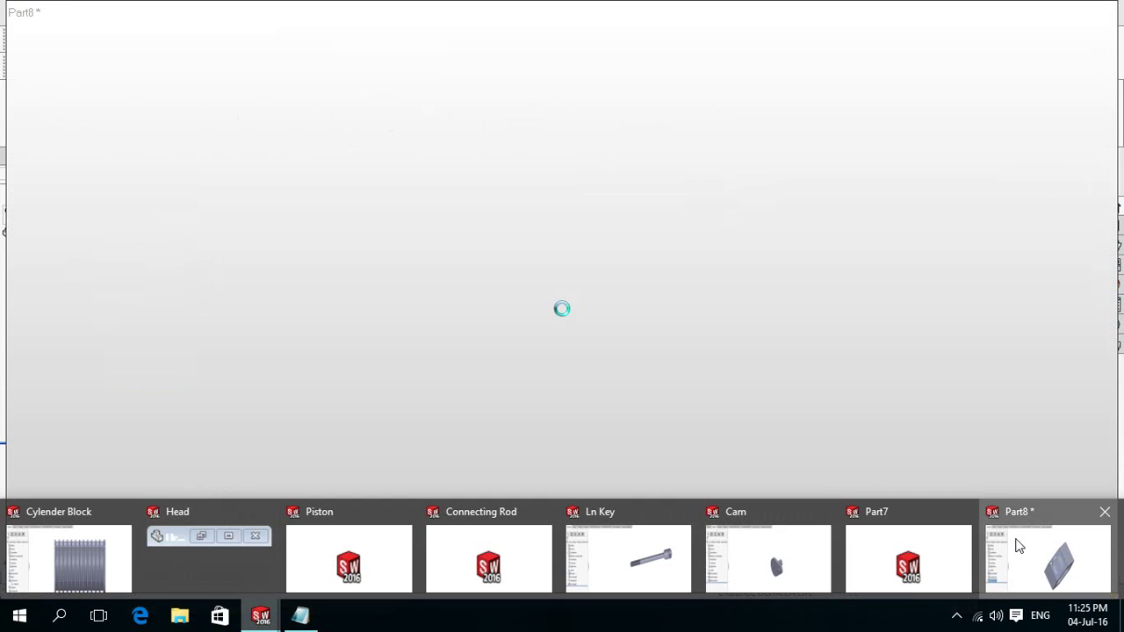
left_click(804, 517)
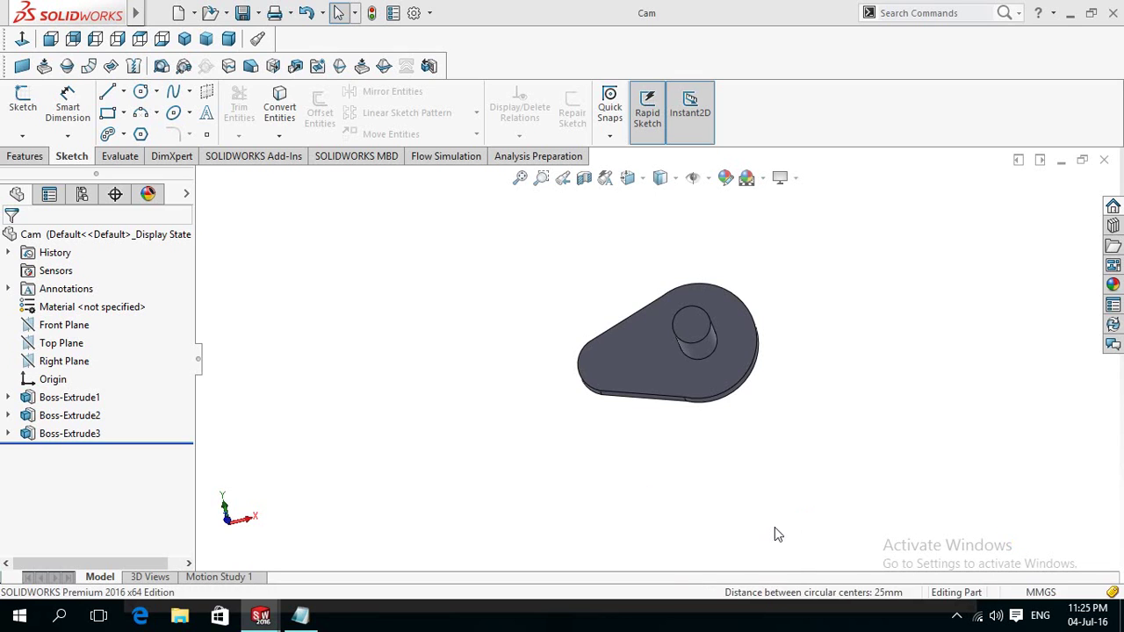
key("ctrl+Tab")
key("ctrl+7")
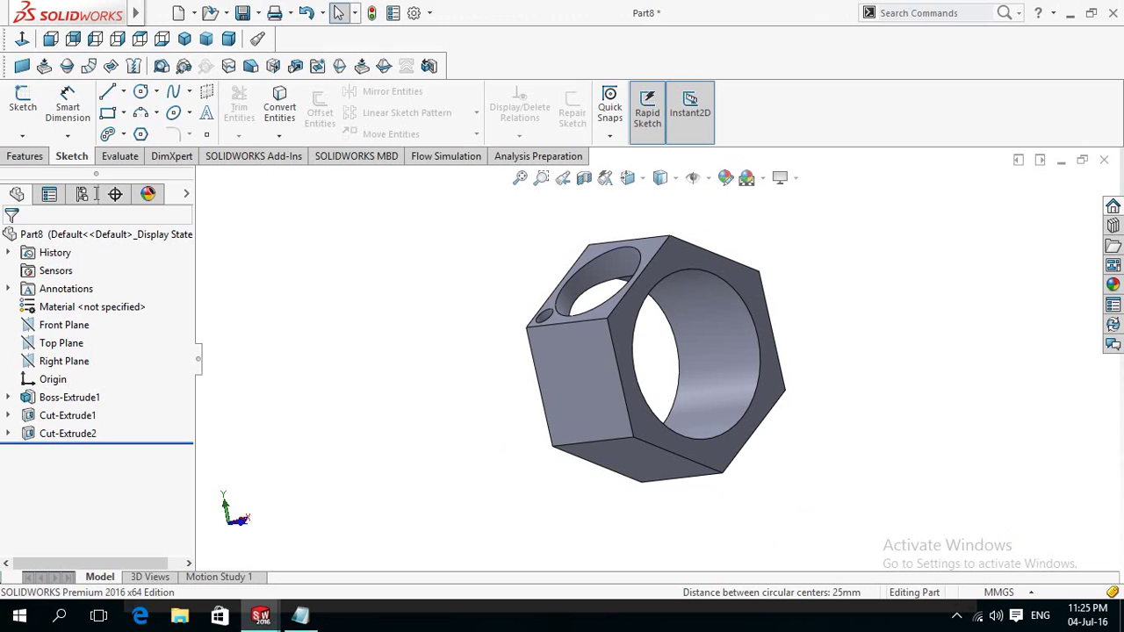
- Circular-pattern Cut-Extrude1 with 4 instances around the large hole's edge
left_click(39, 158)
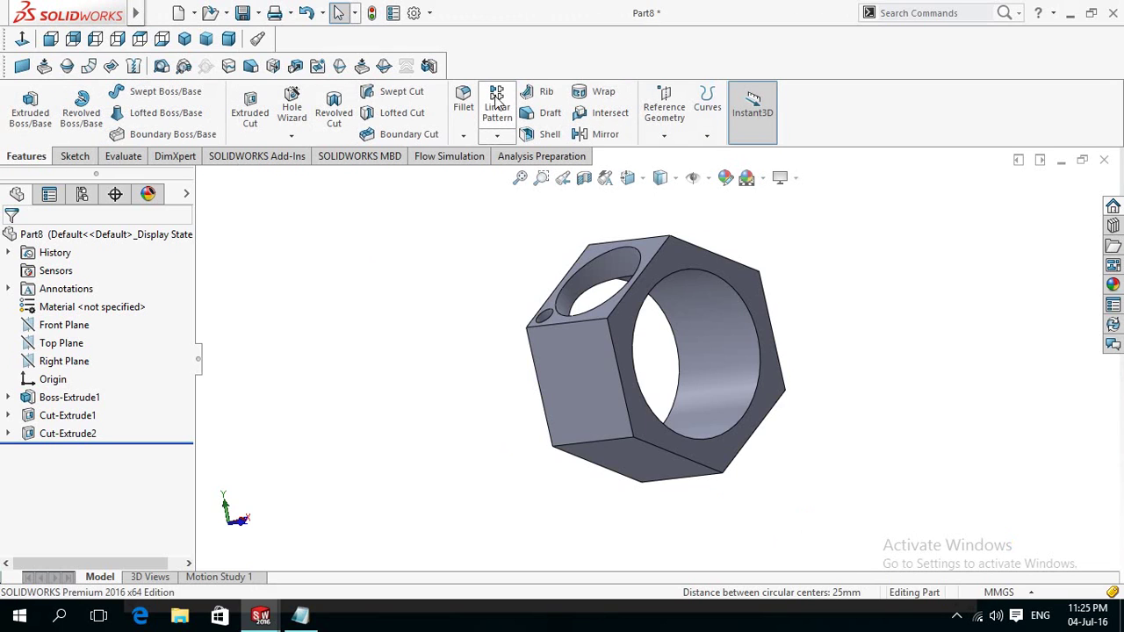
left_click(497, 137)
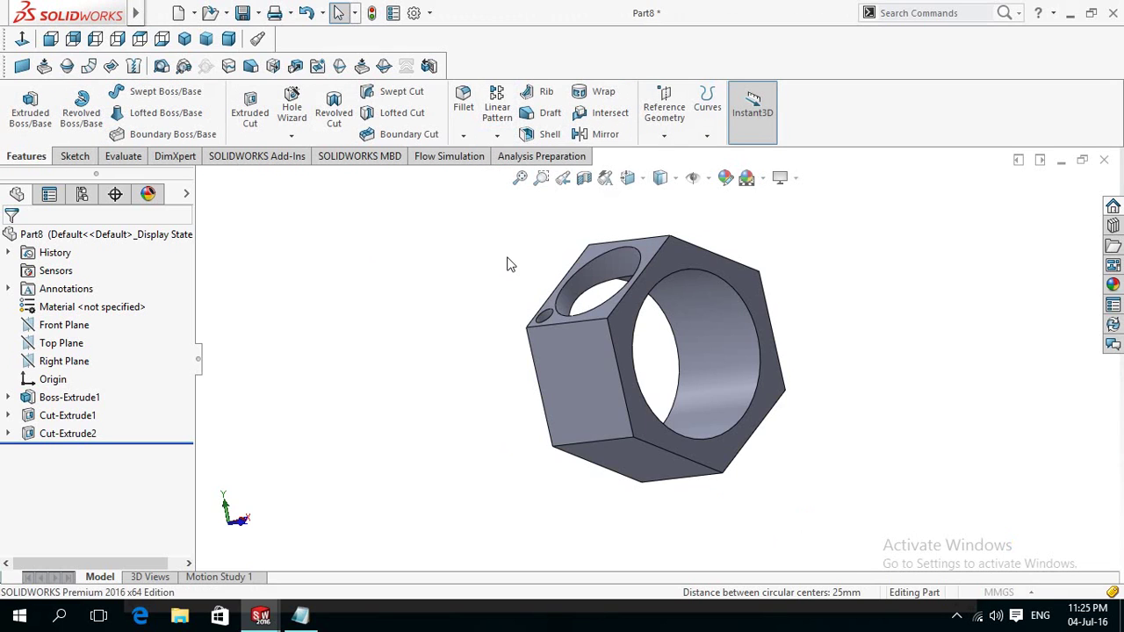
scroll(514, 334, "down", 2)
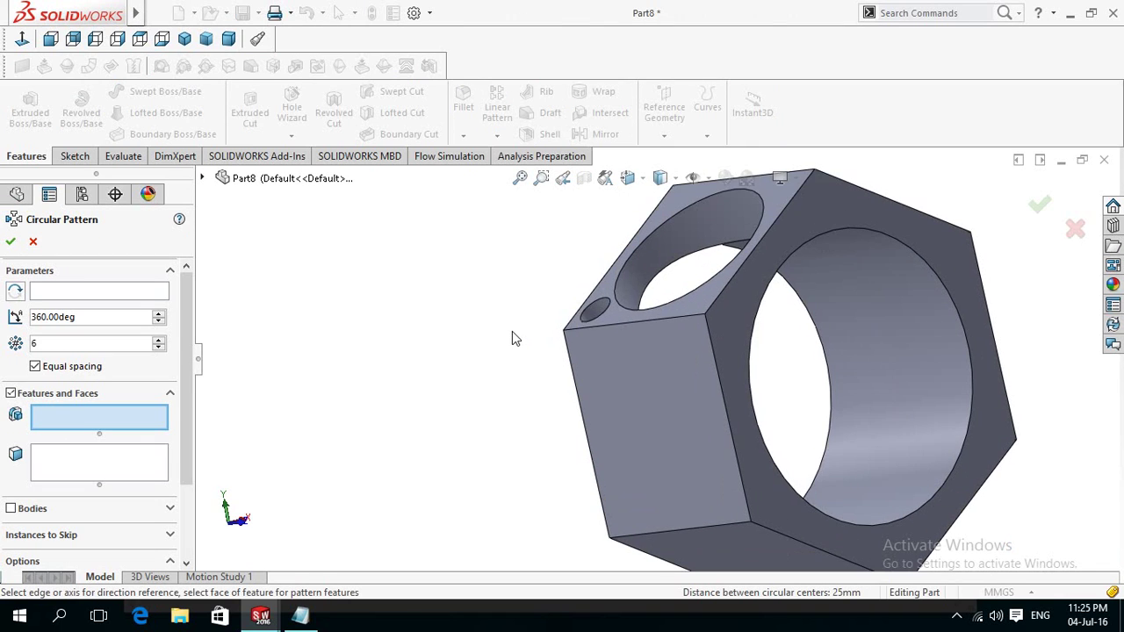
scroll(522, 334, "down", 2)
left_click(647, 306)
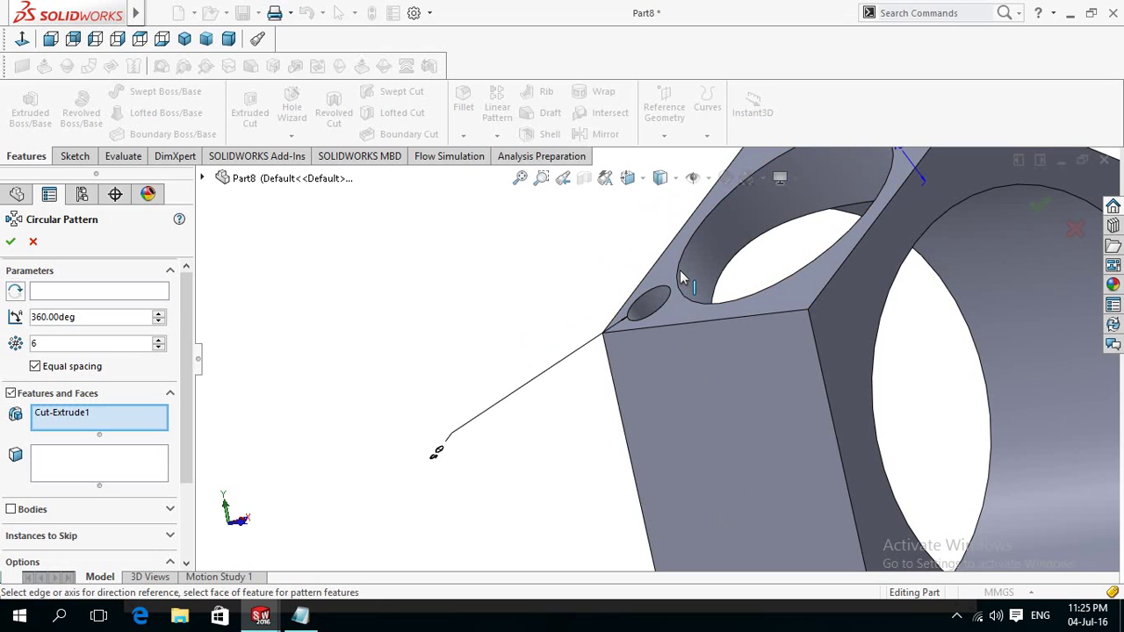
left_click(98, 291)
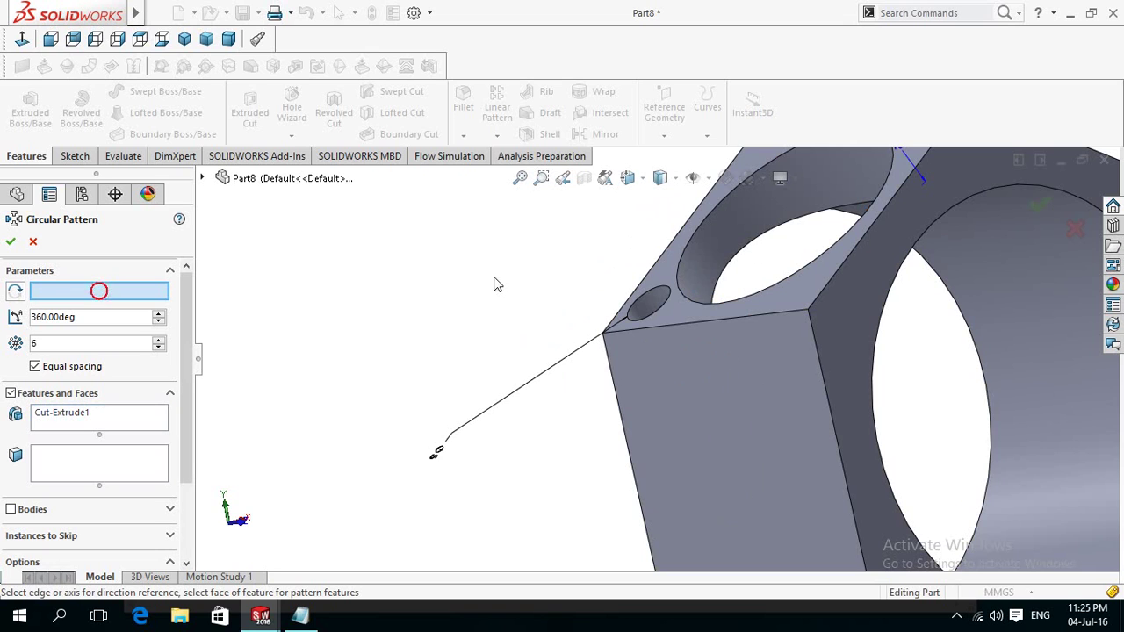
left_click(675, 274)
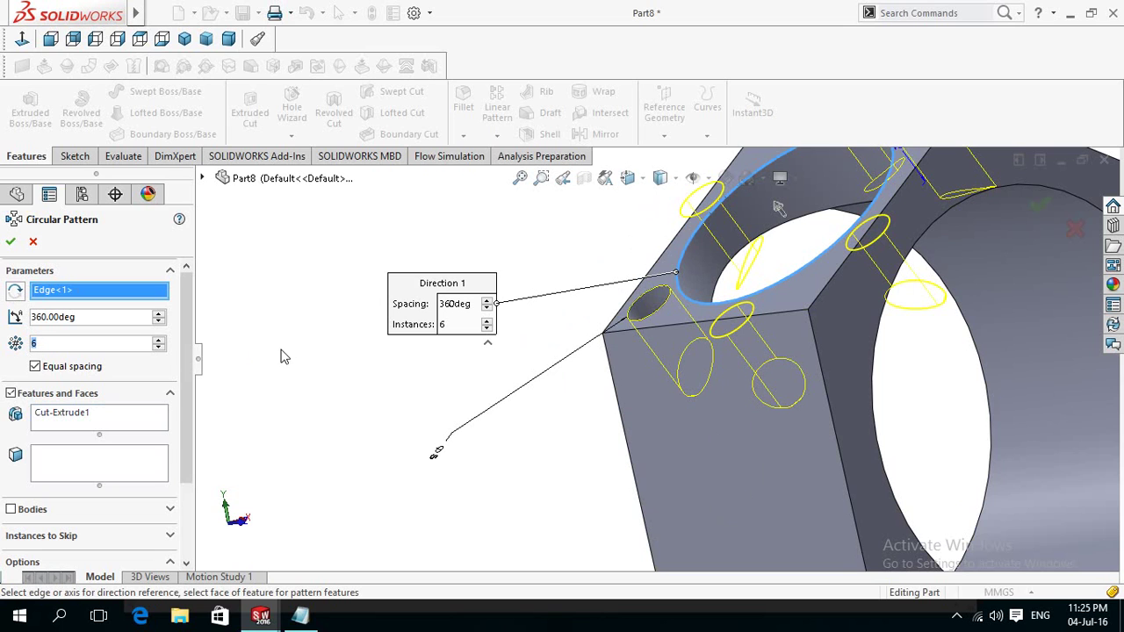
type("4f")
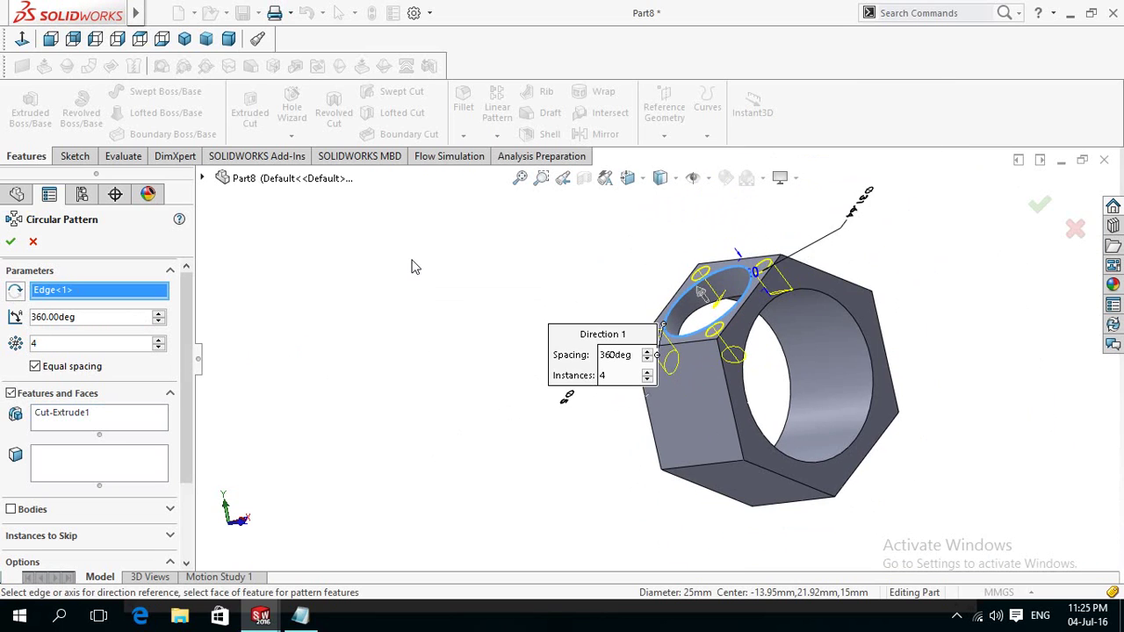
middle_click_drag(425, 294, 328, 326)
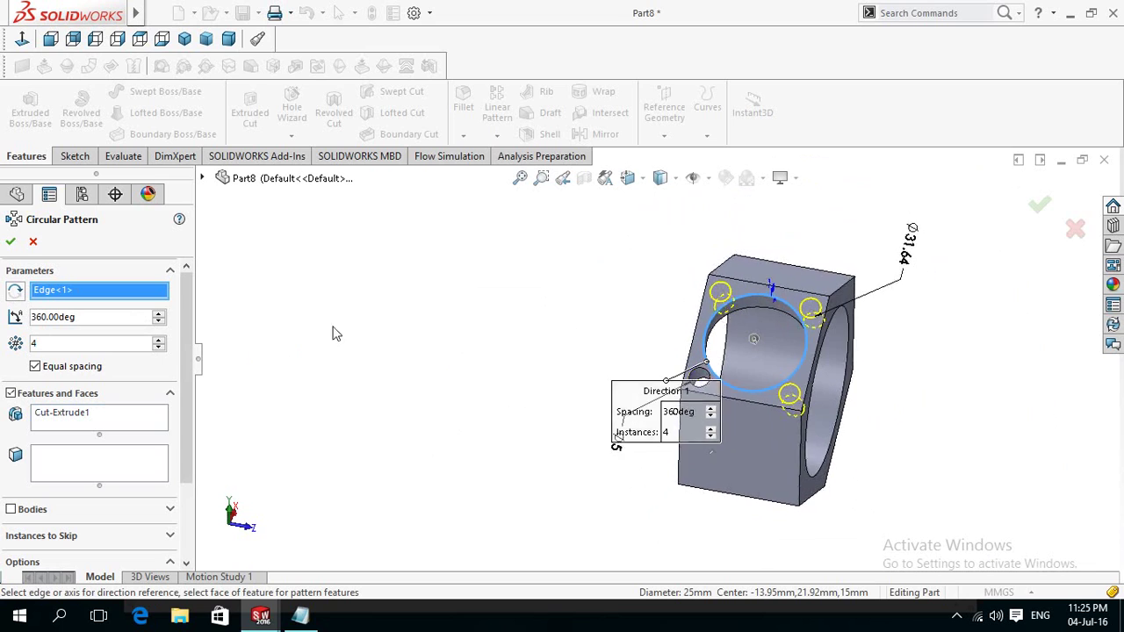
left_click(11, 248)
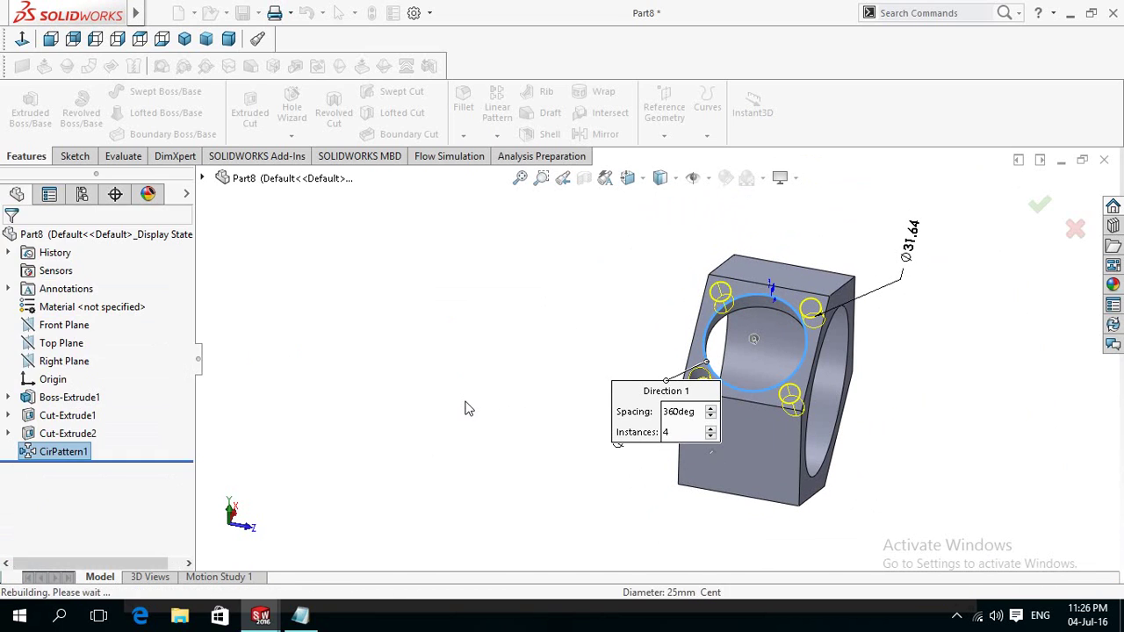
left_click(497, 135)
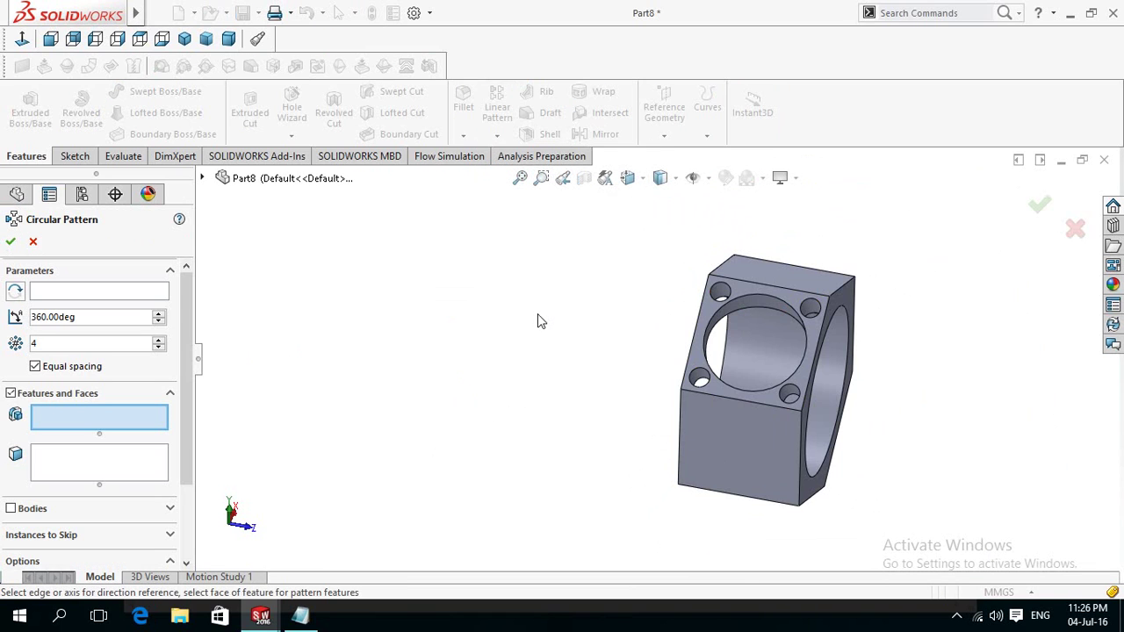
- Circular-pattern CirPattern1 and Cut-Extrude2 with 6 instances around the main bore edge
middle_click_drag(538, 314, 486, 314)
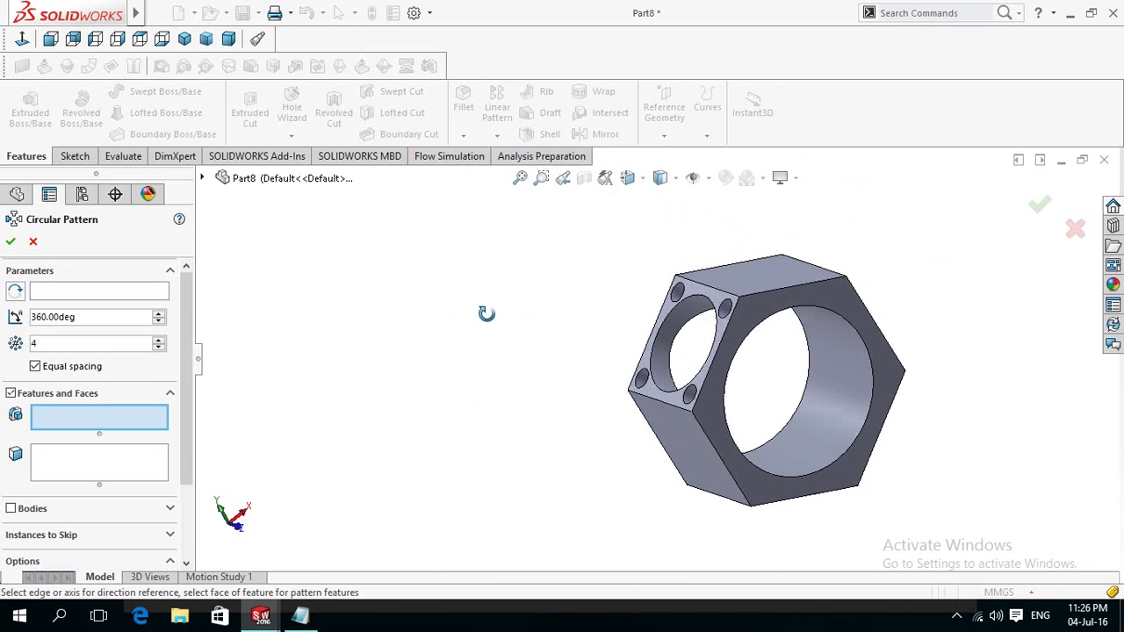
left_click(202, 180)
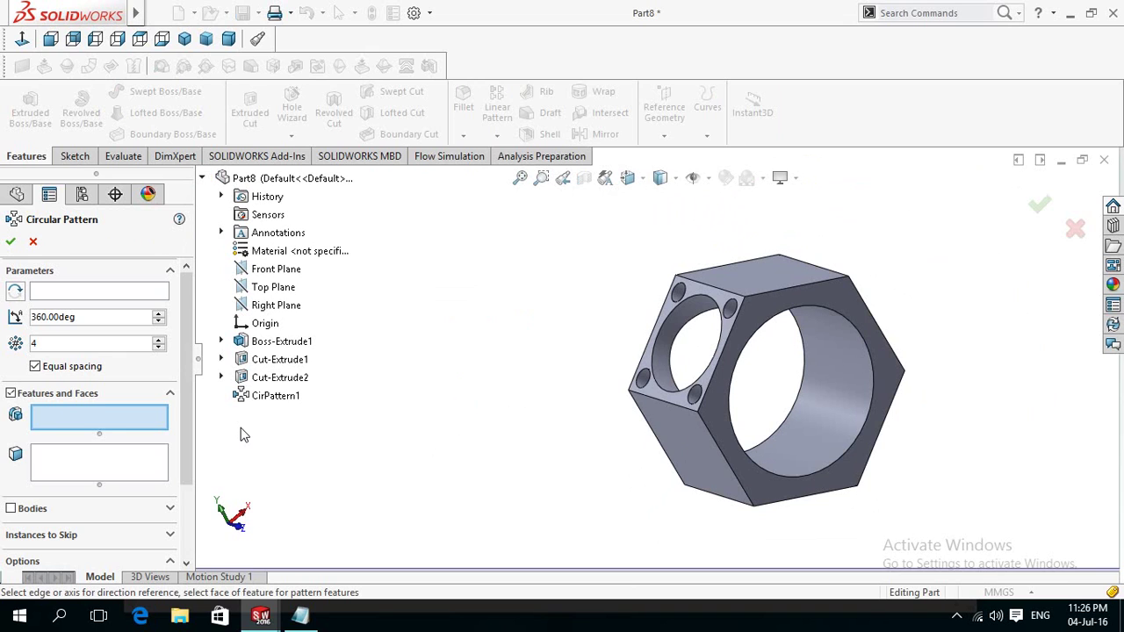
left_click(255, 400)
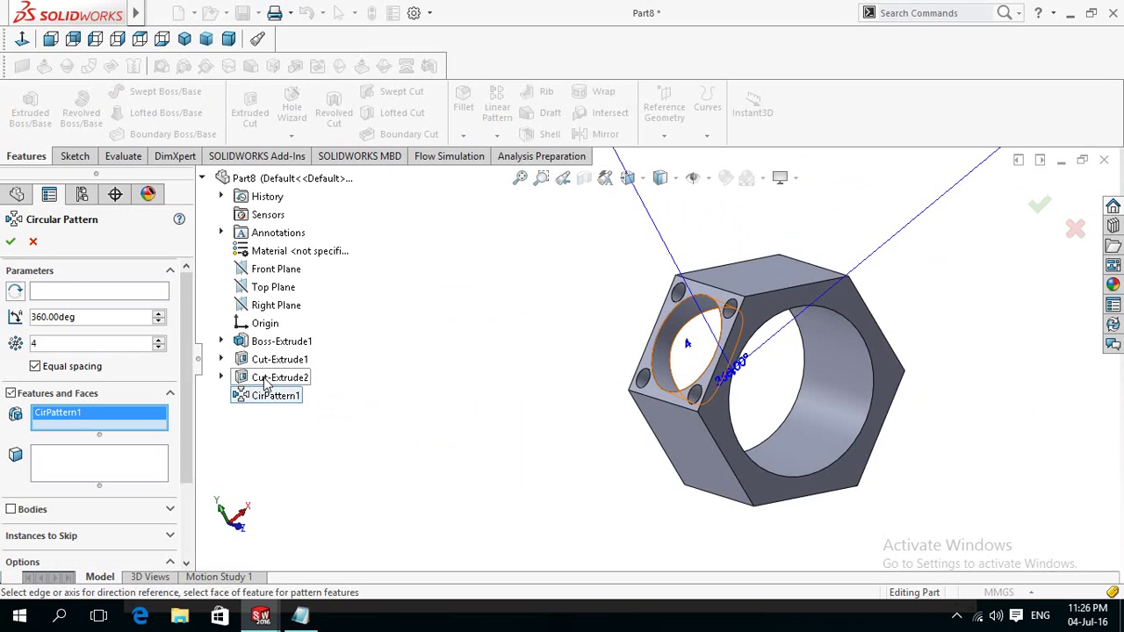
left_click(266, 379)
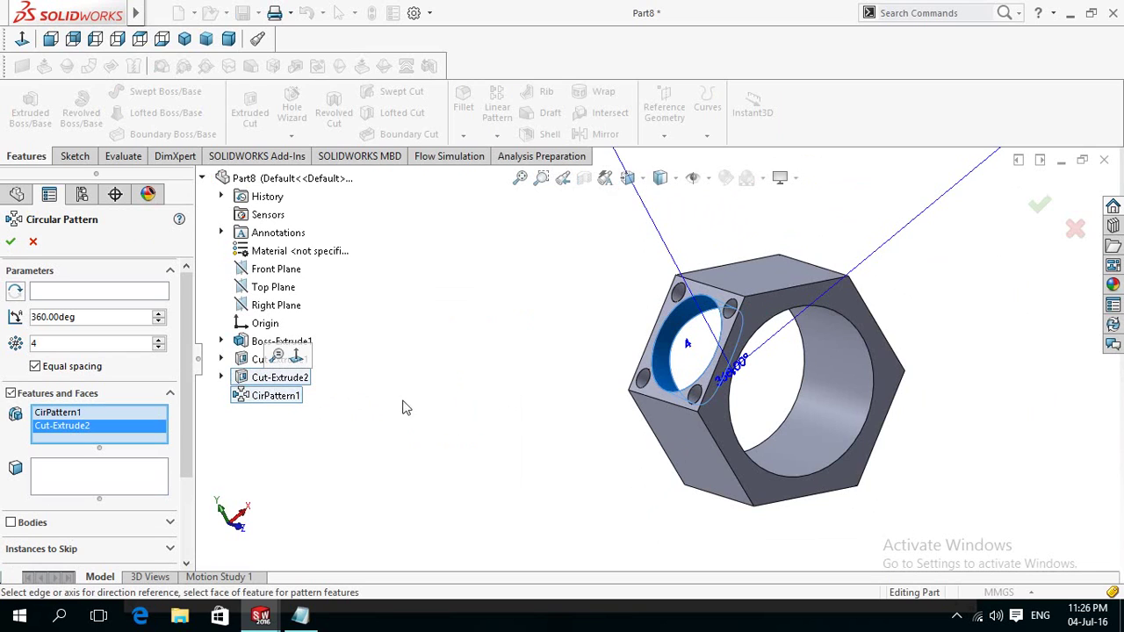
left_click(64, 296)
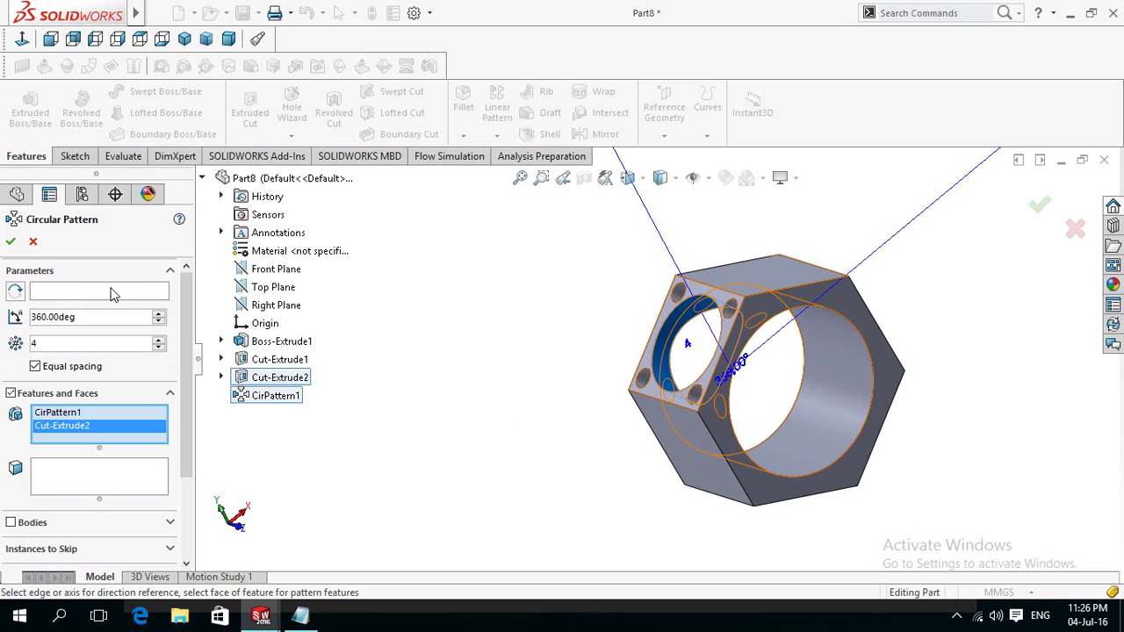
left_click(104, 291)
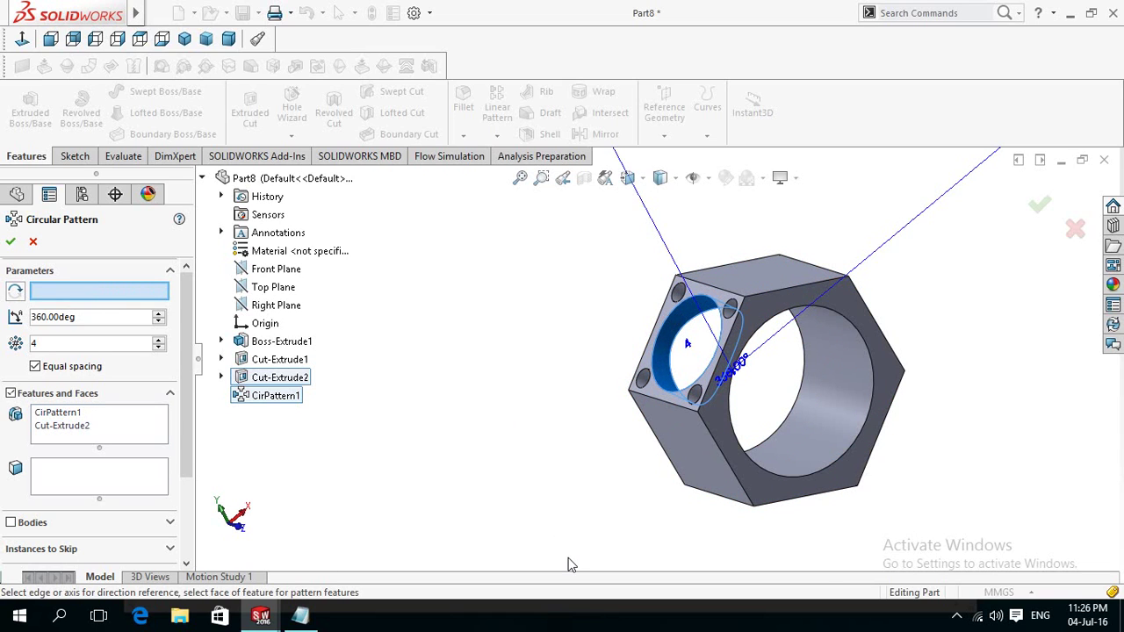
left_click(773, 475)
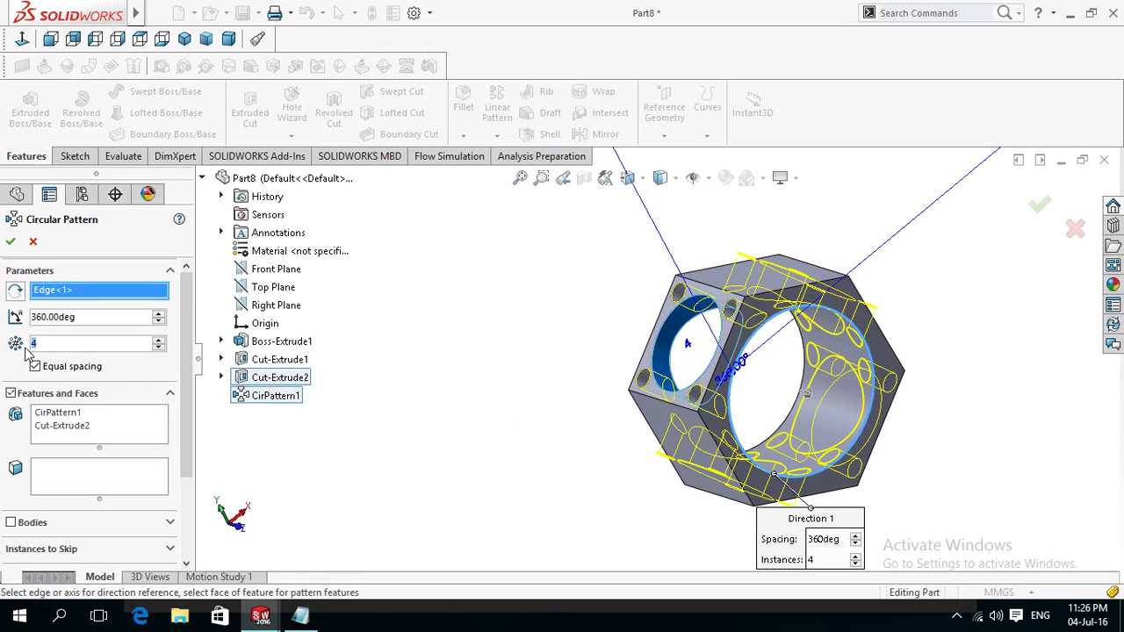
type("6")
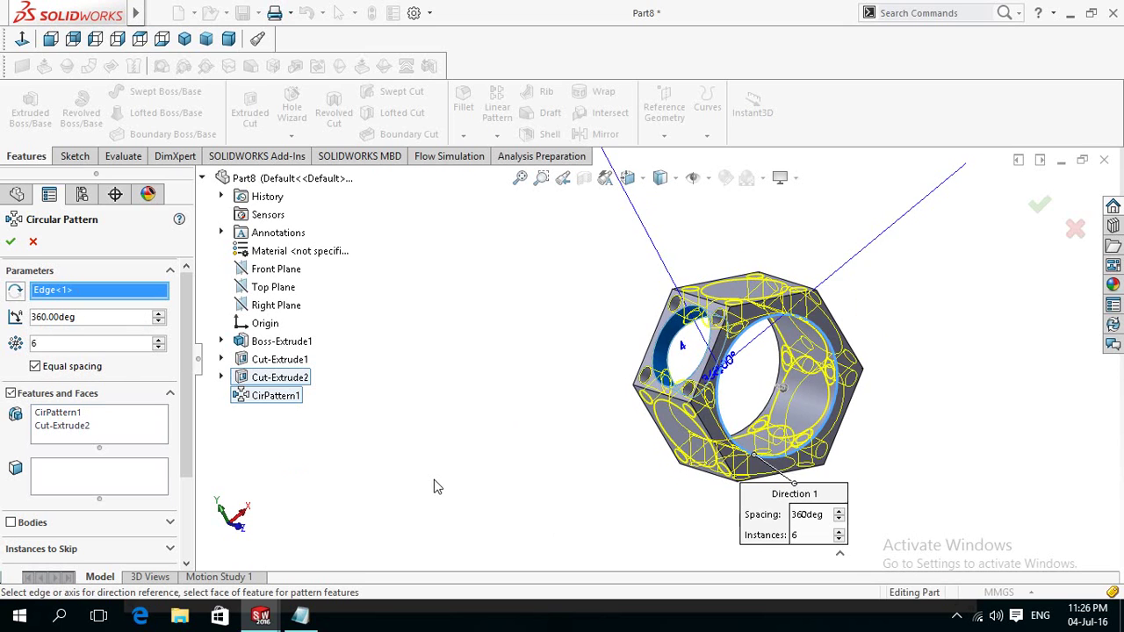
middle_click_drag(434, 481, 429, 472)
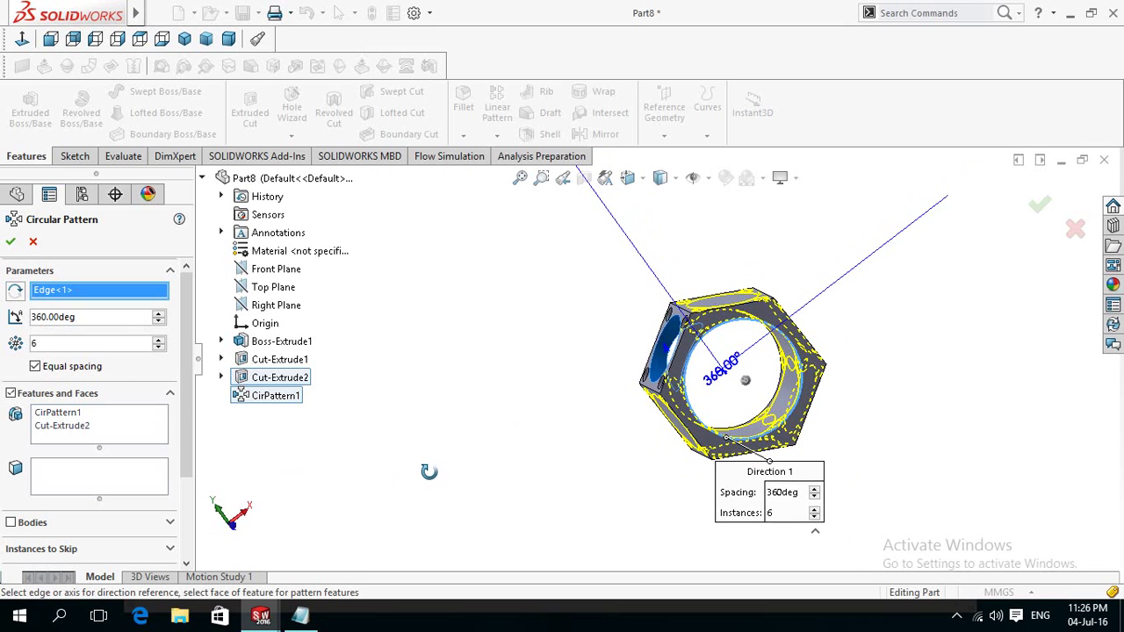
left_click(10, 242)
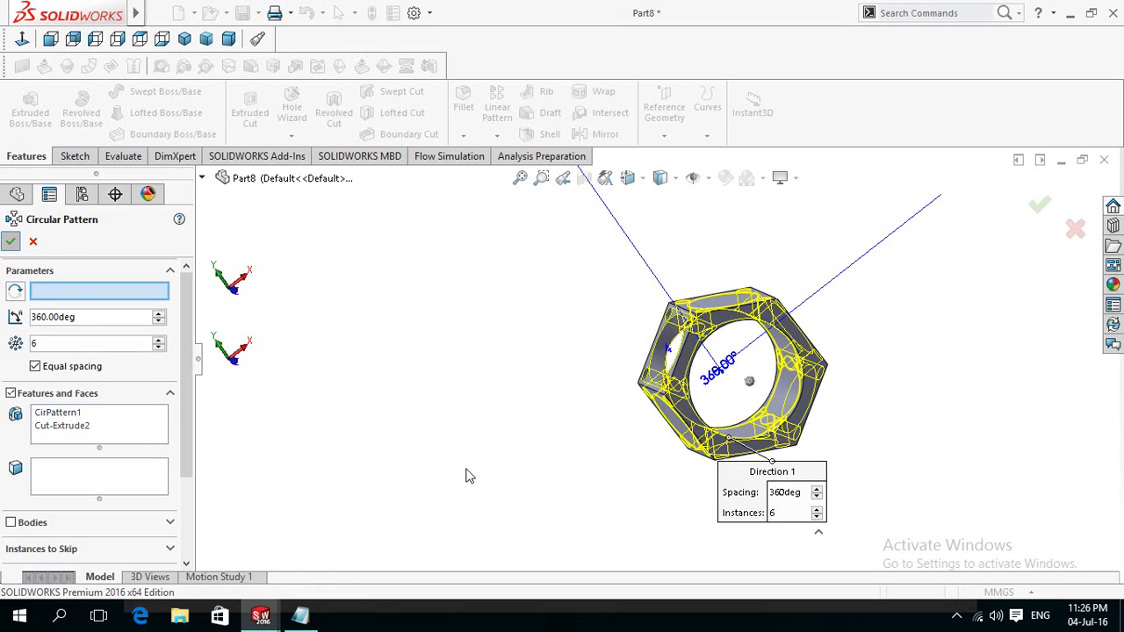
mouse_move(513, 397)
middle_mouse_down()
mouse_move(610, 425)
mouse_move(610, 469)
mouse_move(565, 492)
mouse_move(462, 469)
mouse_move(374, 501)
mouse_move(474, 524)
mouse_move(444, 539)
mouse_move(523, 489)
middle_mouse_up()
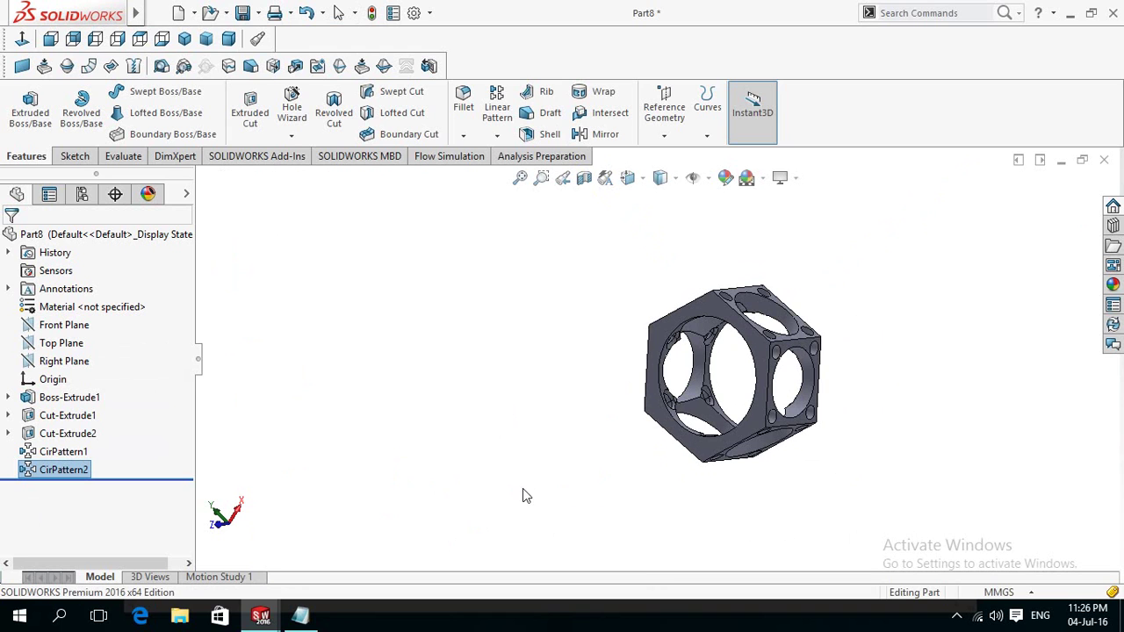
- Sketch a center rectangle from the origin enclosing the hexagonal nut
left_click(657, 414)
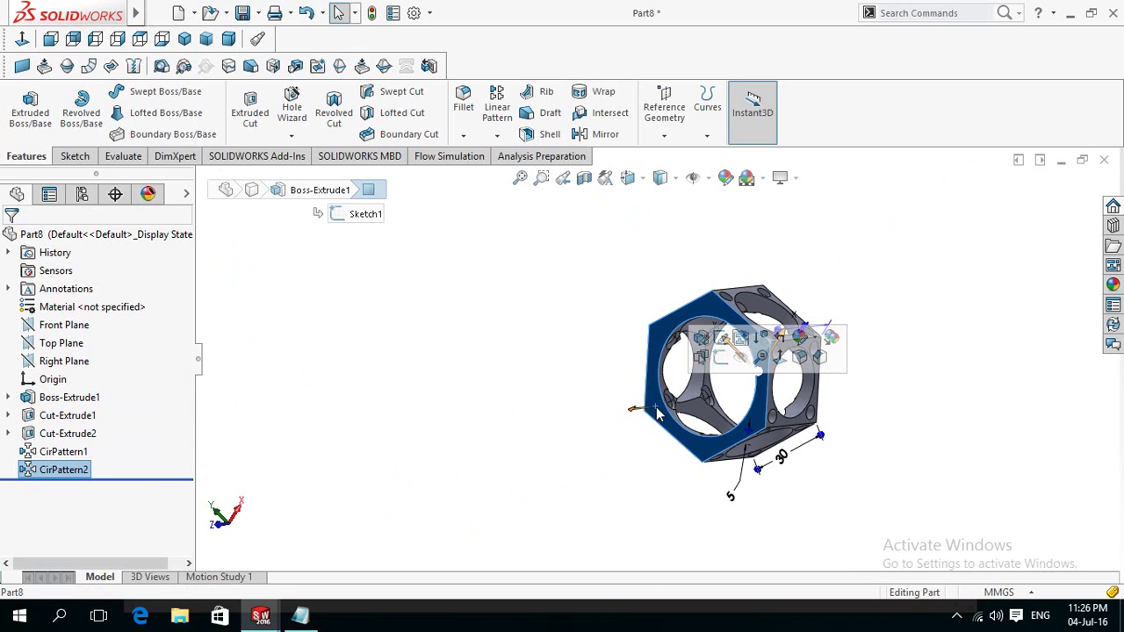
left_click(724, 362)
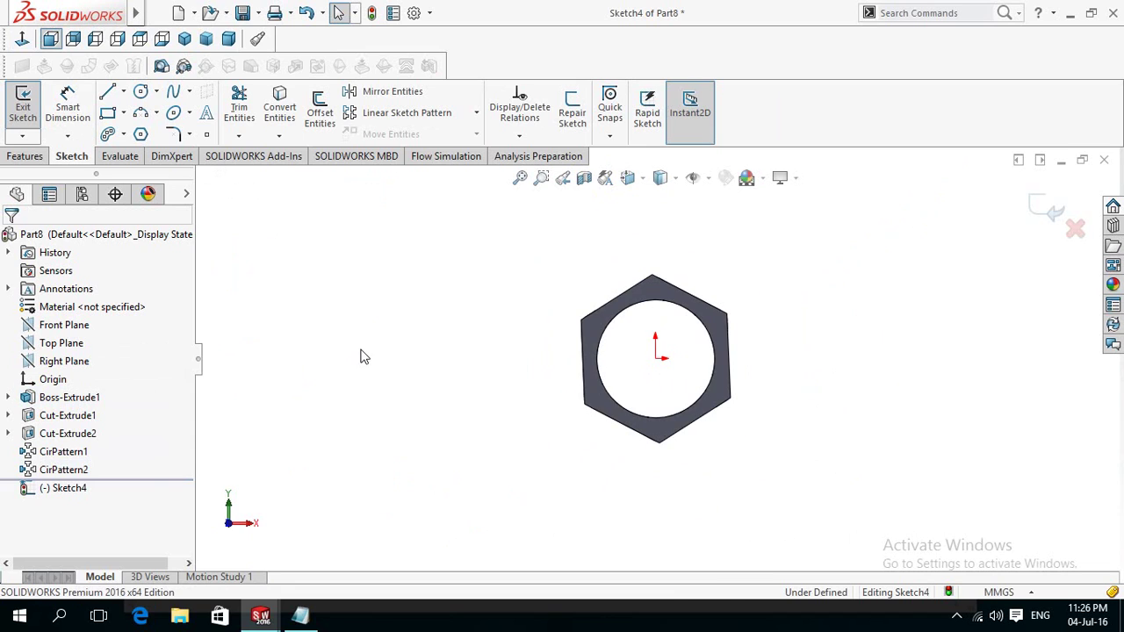
left_click(123, 119)
left_click(121, 154)
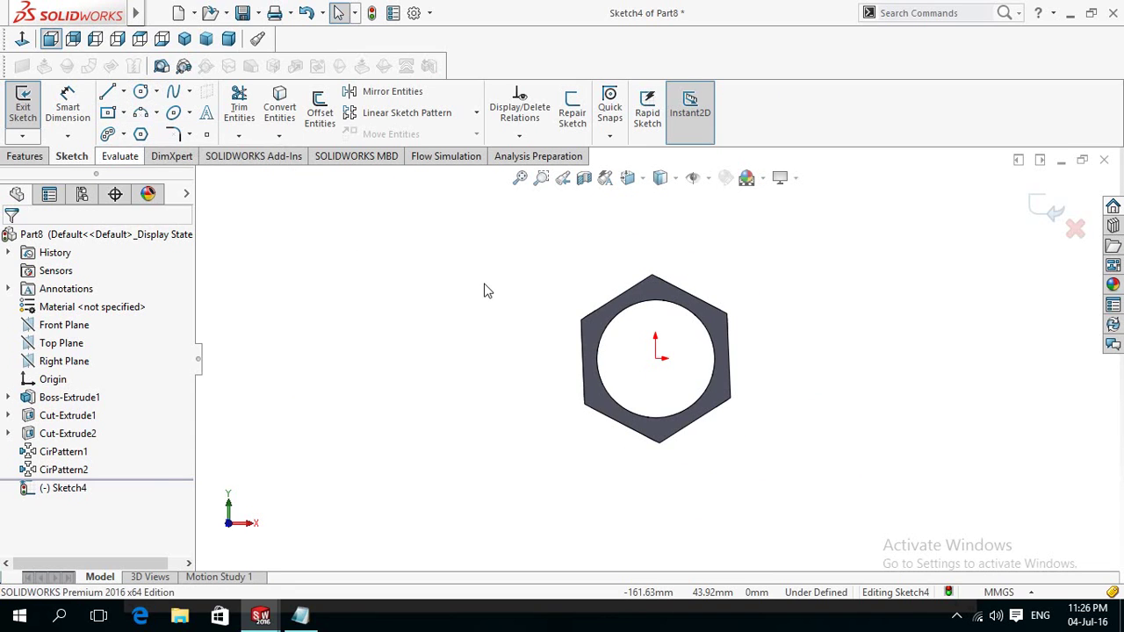
left_click(657, 360)
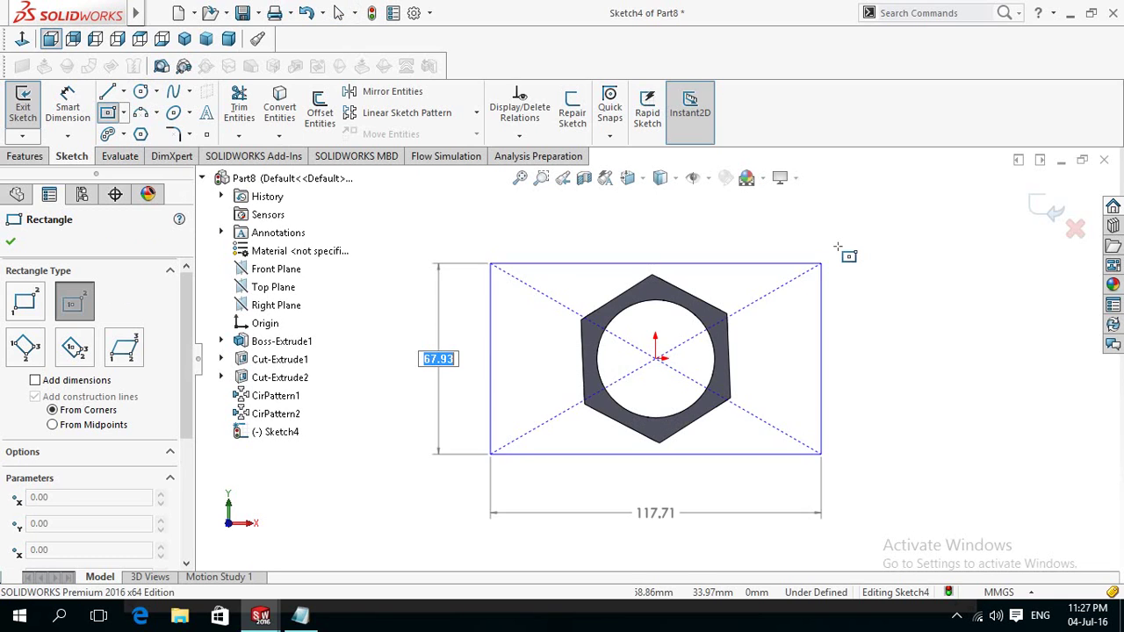
left_click(821, 231)
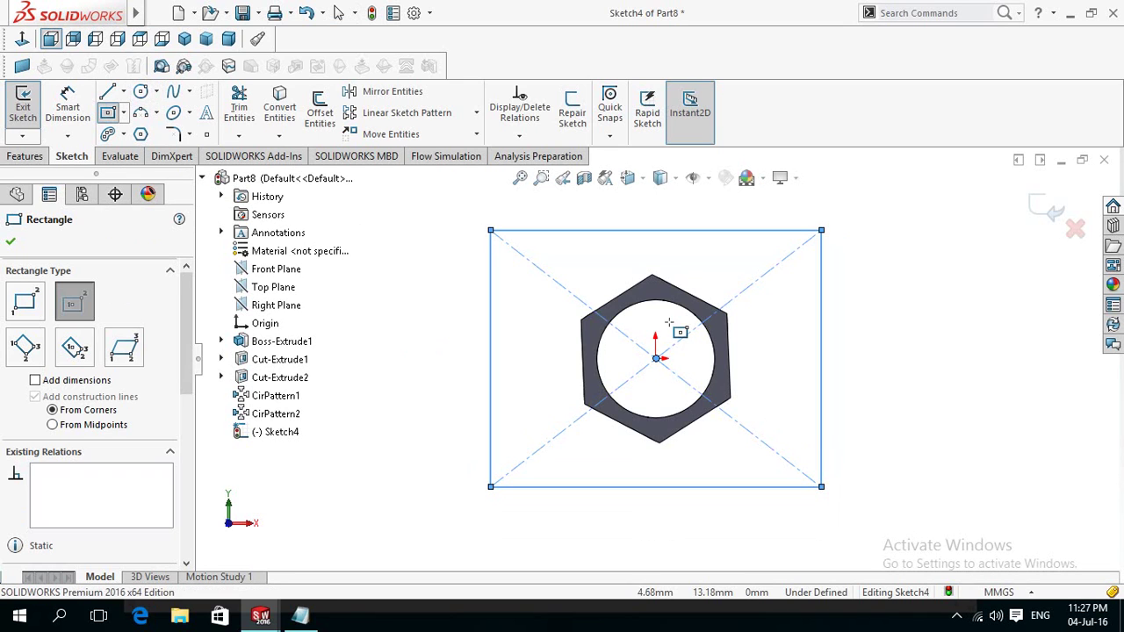
- Add a circle at the origin dimensioned to a 10 mm diameter
left_click(143, 94)
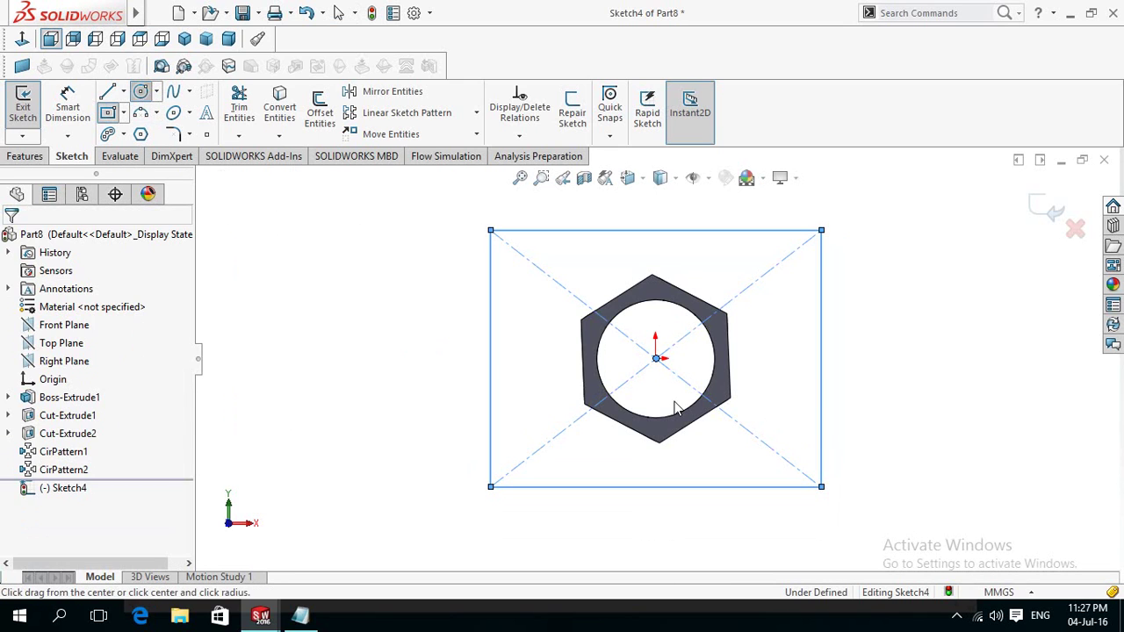
left_click(655, 359)
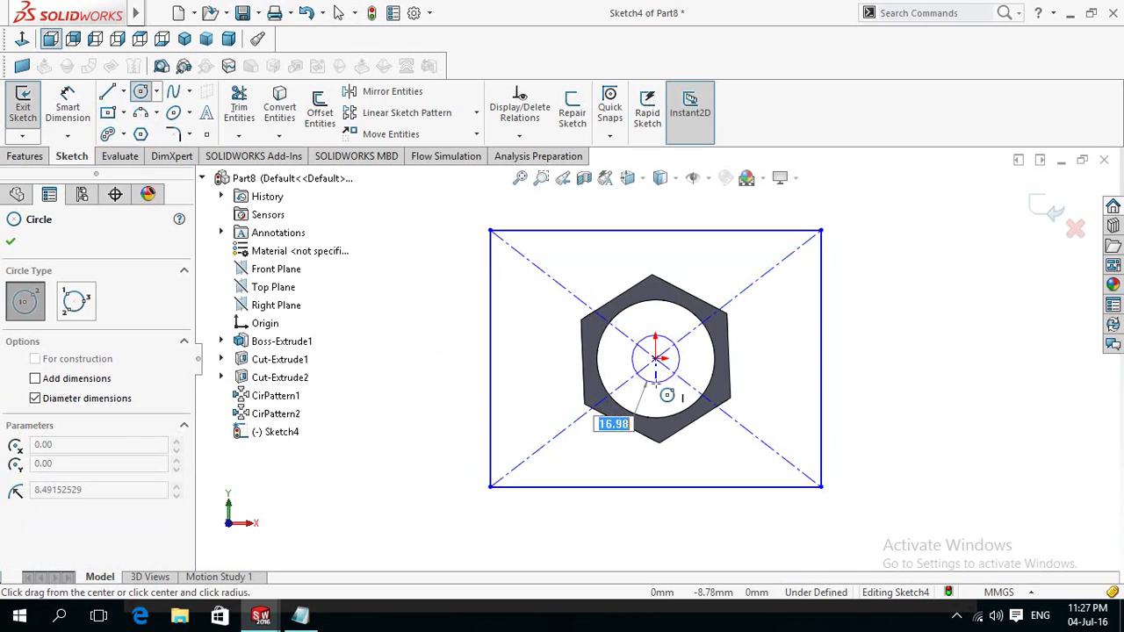
left_click(656, 385)
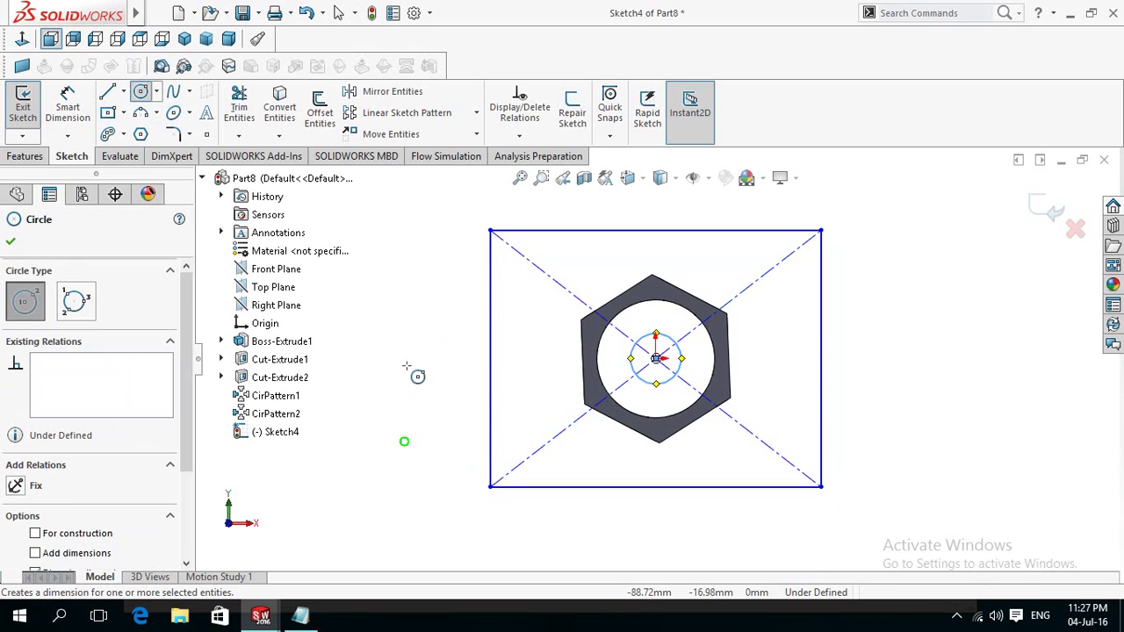
right_click_drag(406, 444, 408, 378)
left_click(671, 379)
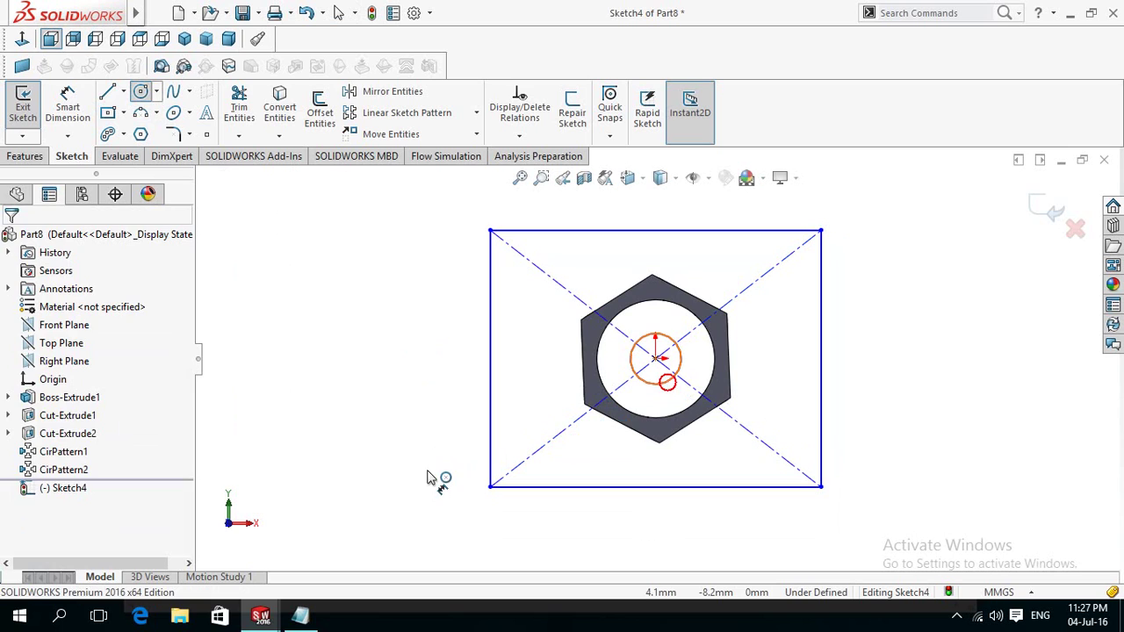
left_click(397, 496)
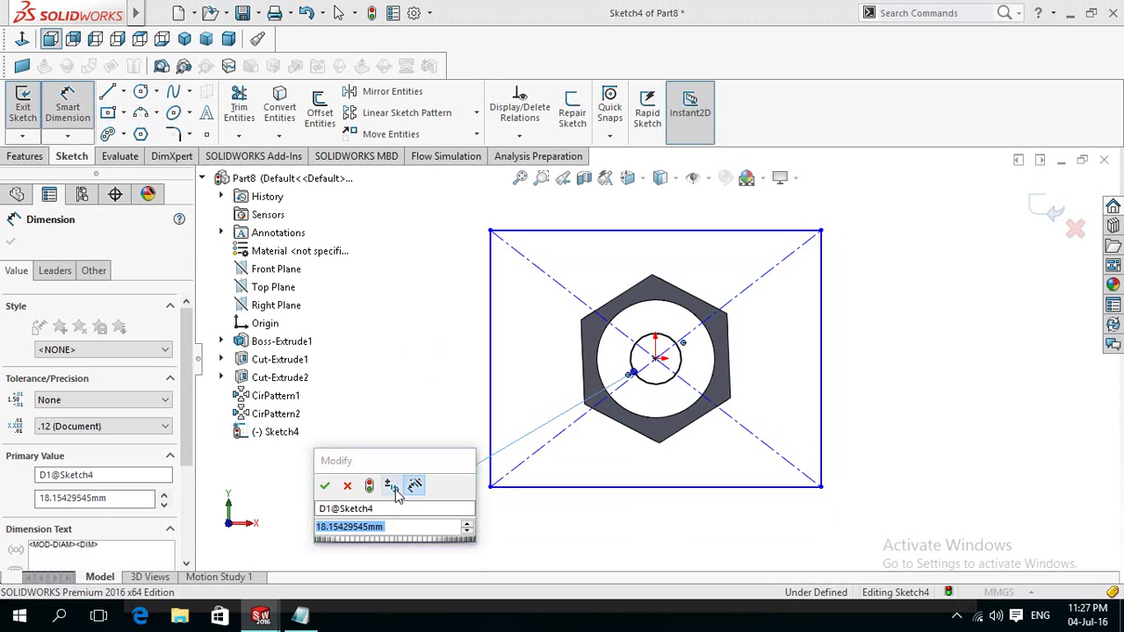
type("10")
key("Return")
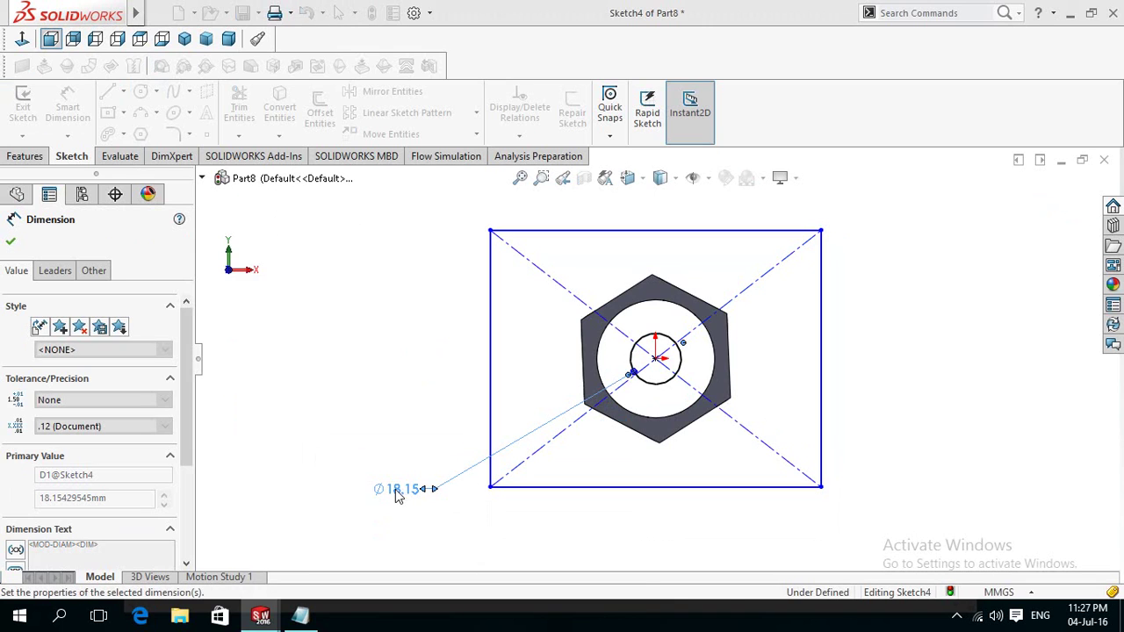
left_click(26, 155)
left_click(24, 112)
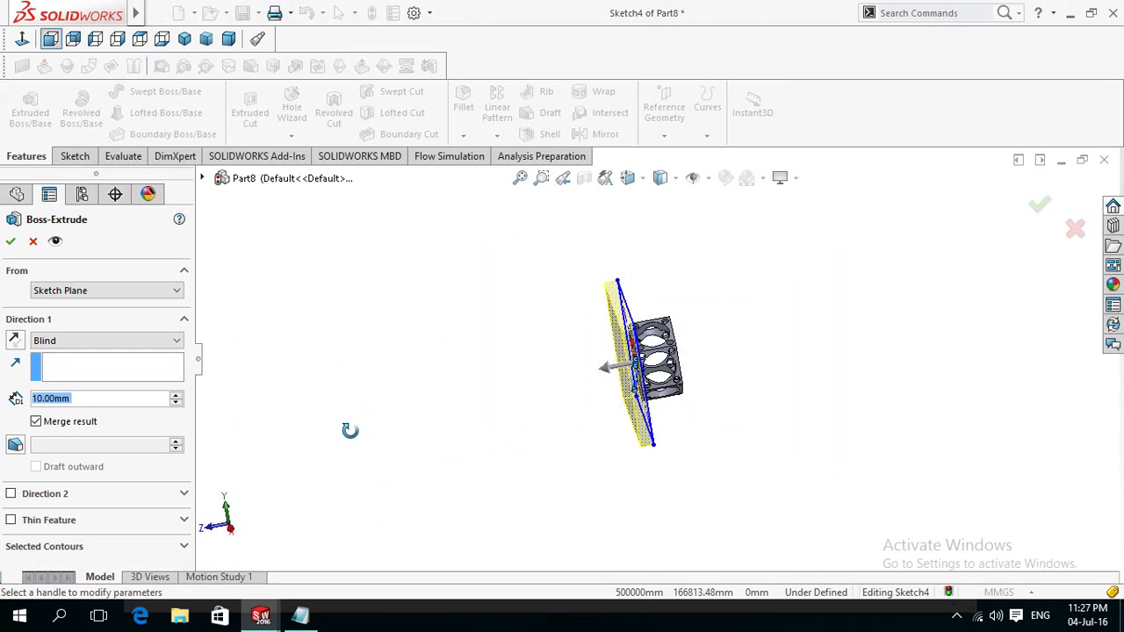
- Accept the 10 mm Blind boss extrusion and orbit to view the new base plate
left_click(9, 242)
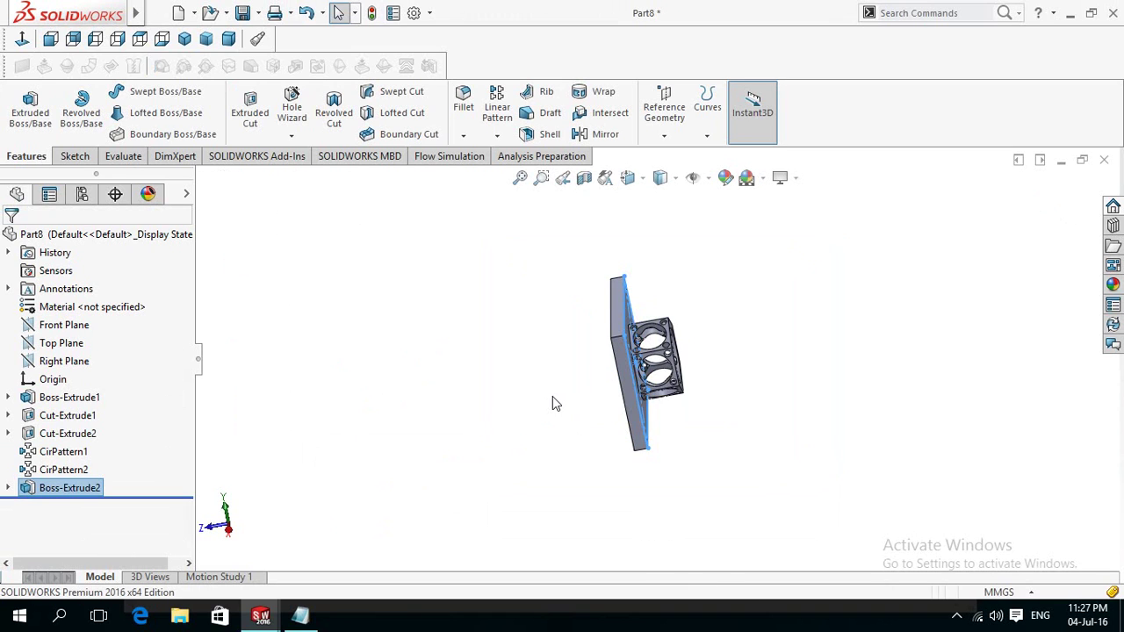
mouse_move(502, 389)
middle_mouse_down()
mouse_move(497, 443)
mouse_move(426, 457)
mouse_move(454, 459)
mouse_move(441, 379)
mouse_move(461, 355)
middle_mouse_up()
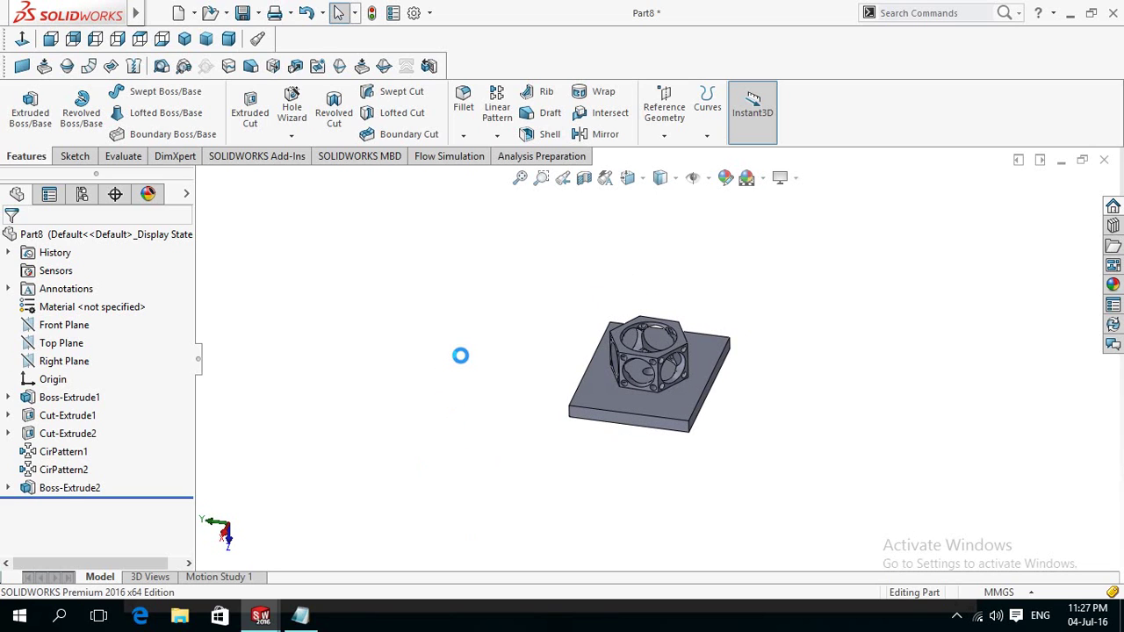
- Save the part as 'Base' and create a new assembly document
type("Base")
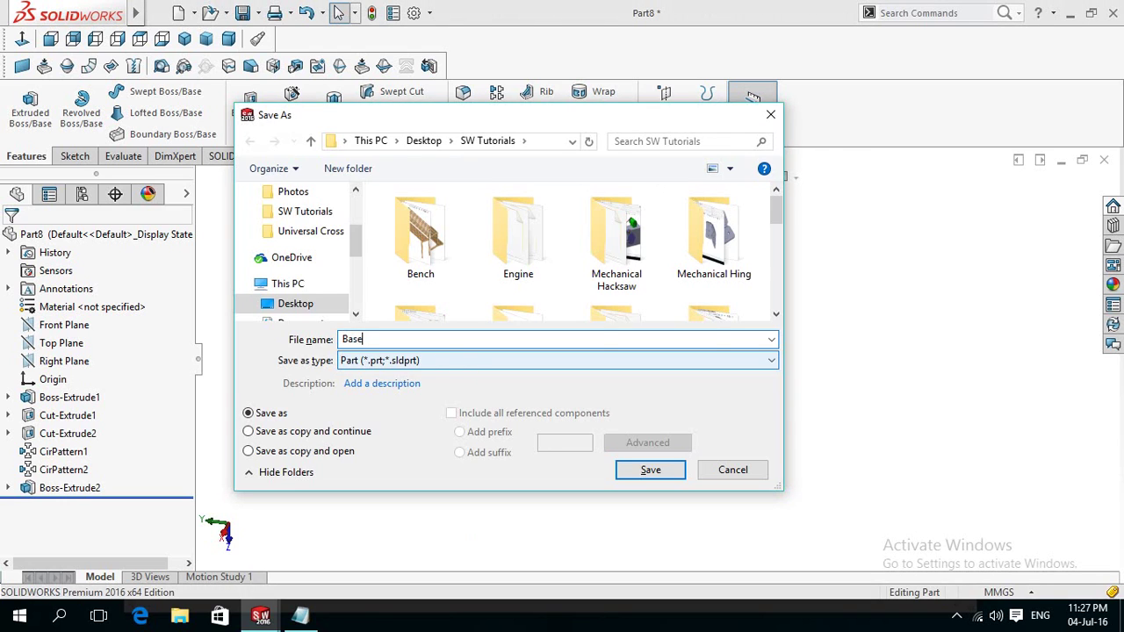
key("Return")
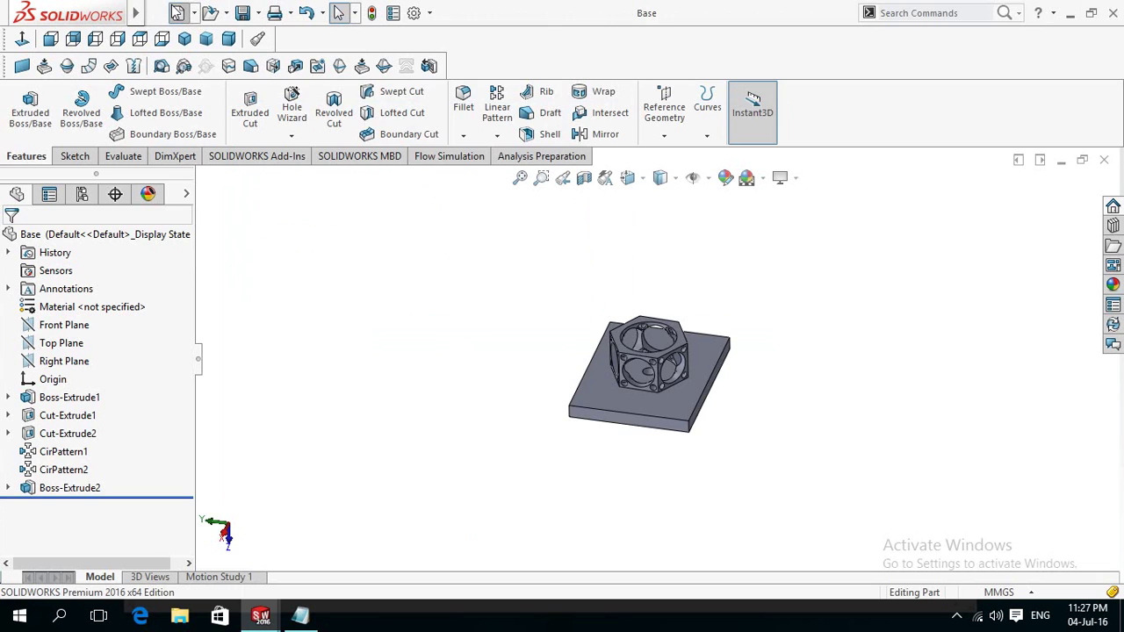
double_click(542, 206)
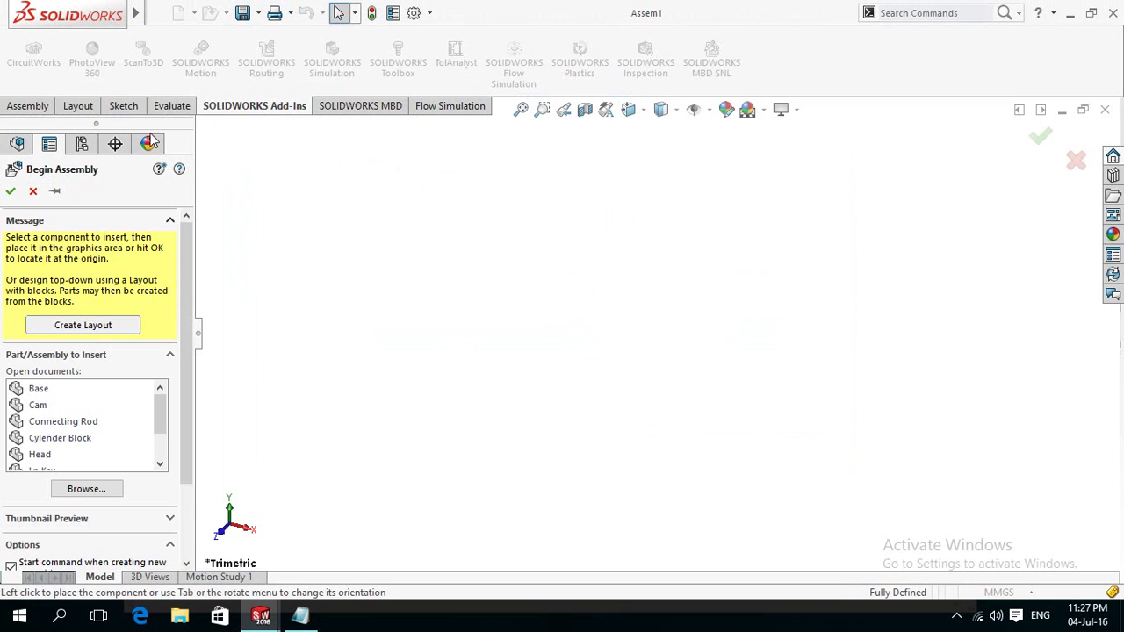
- Place Base from the open documents as the first, fixed component of Assem1
left_click(35, 389)
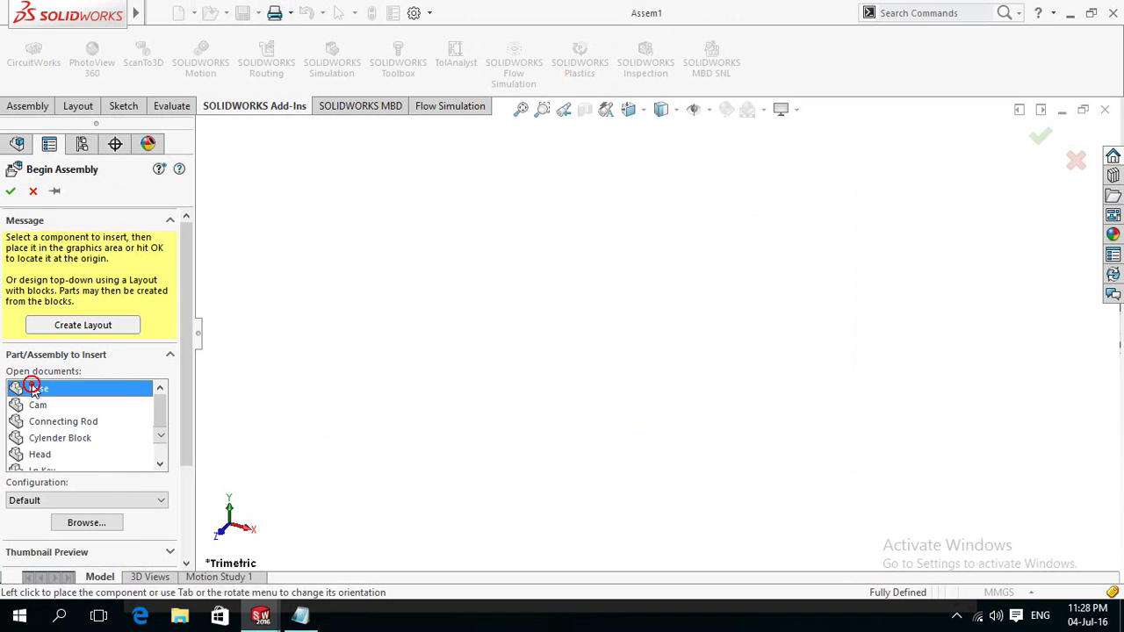
left_click(615, 334)
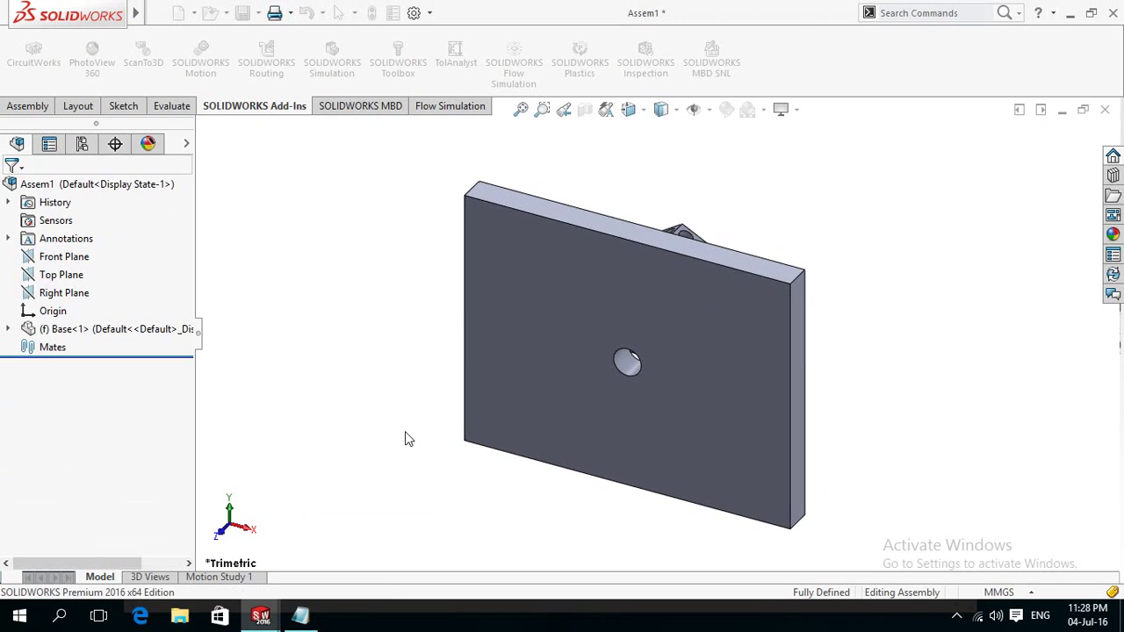
middle_click_drag(474, 381, 387, 532)
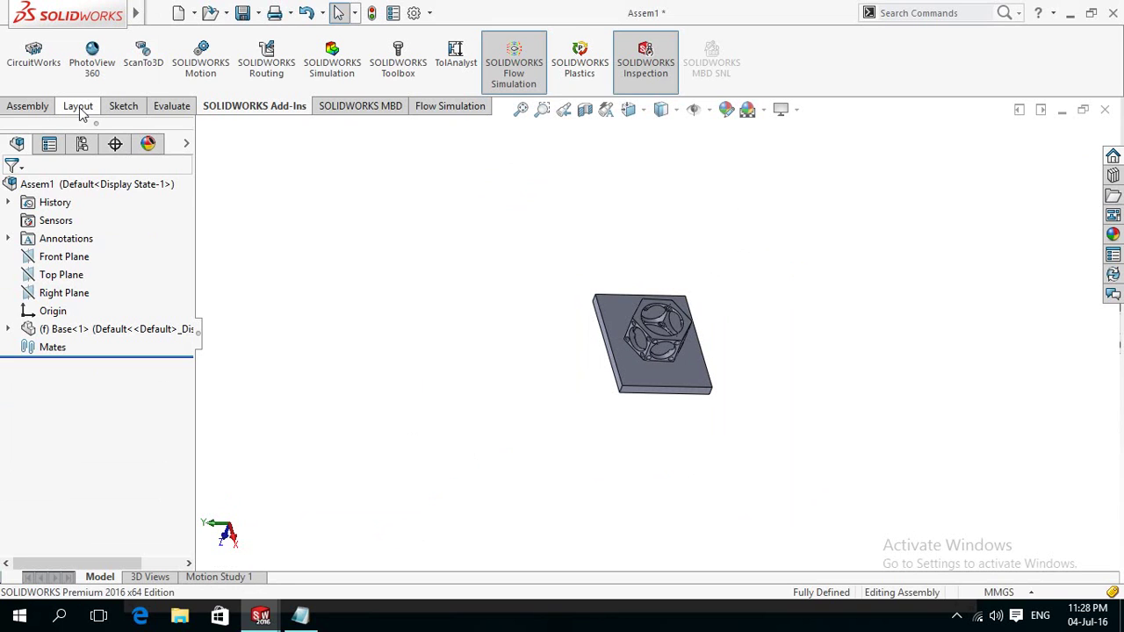
left_click(33, 107)
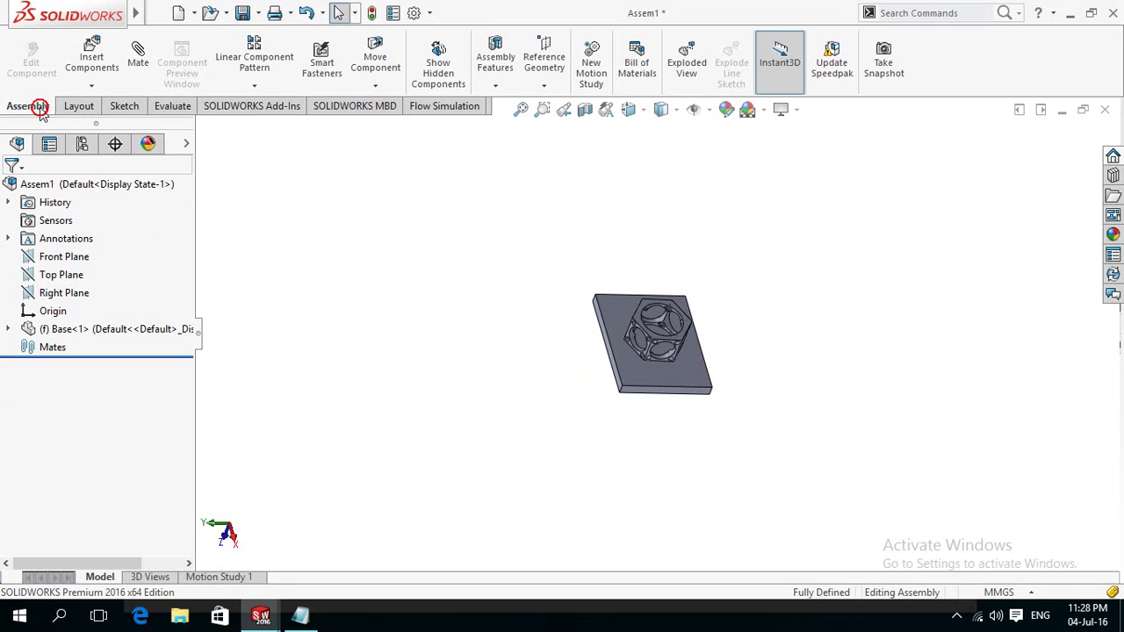
left_click(106, 68)
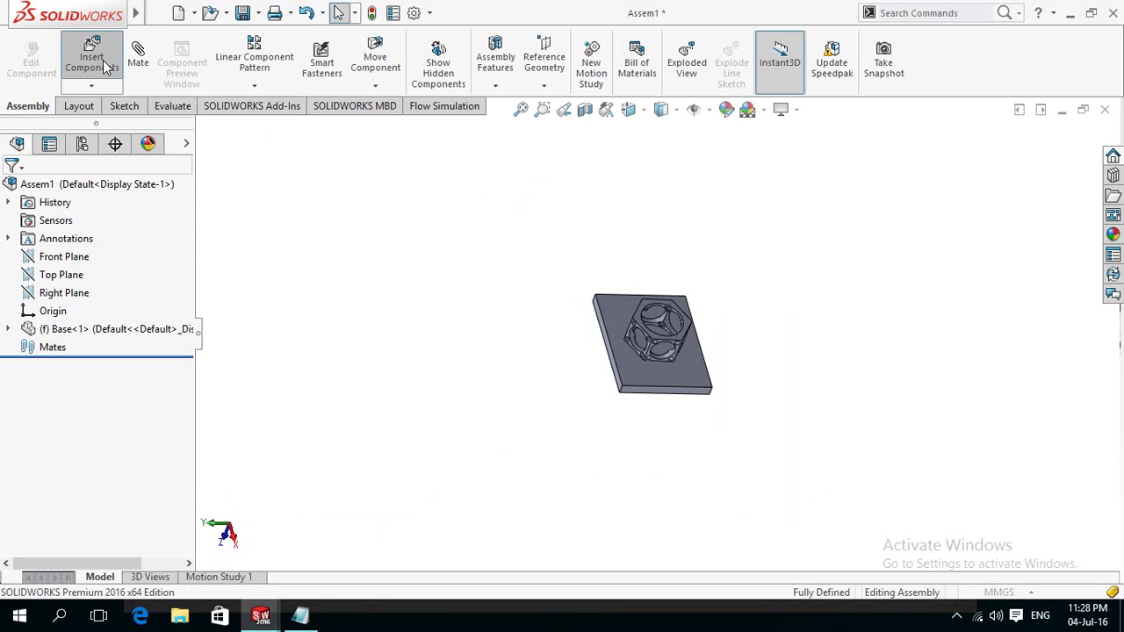
- Insert the Cam and place it beside the base plate
left_click(37, 390)
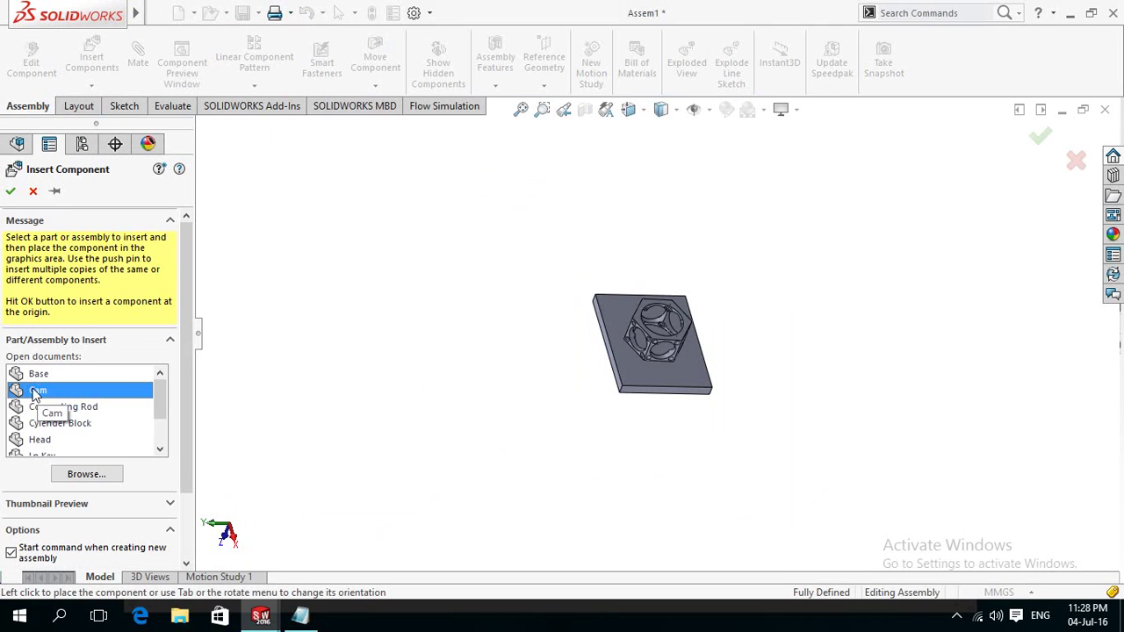
left_click(467, 313)
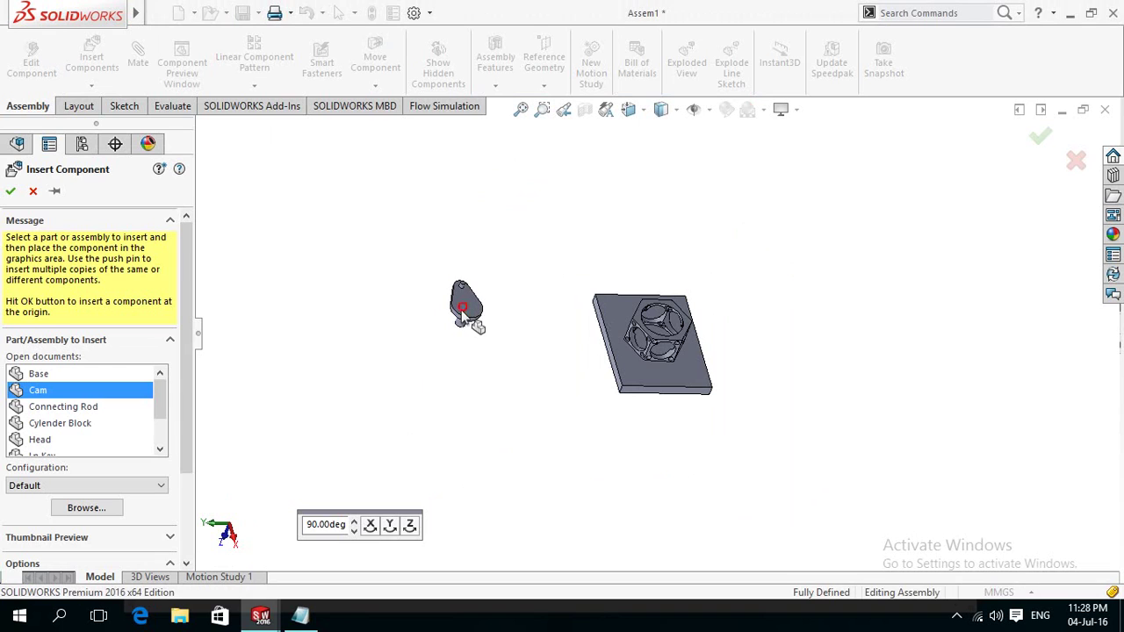
mouse_move(431, 354)
middle_mouse_down()
mouse_move(462, 412)
mouse_move(502, 416)
middle_mouse_up()
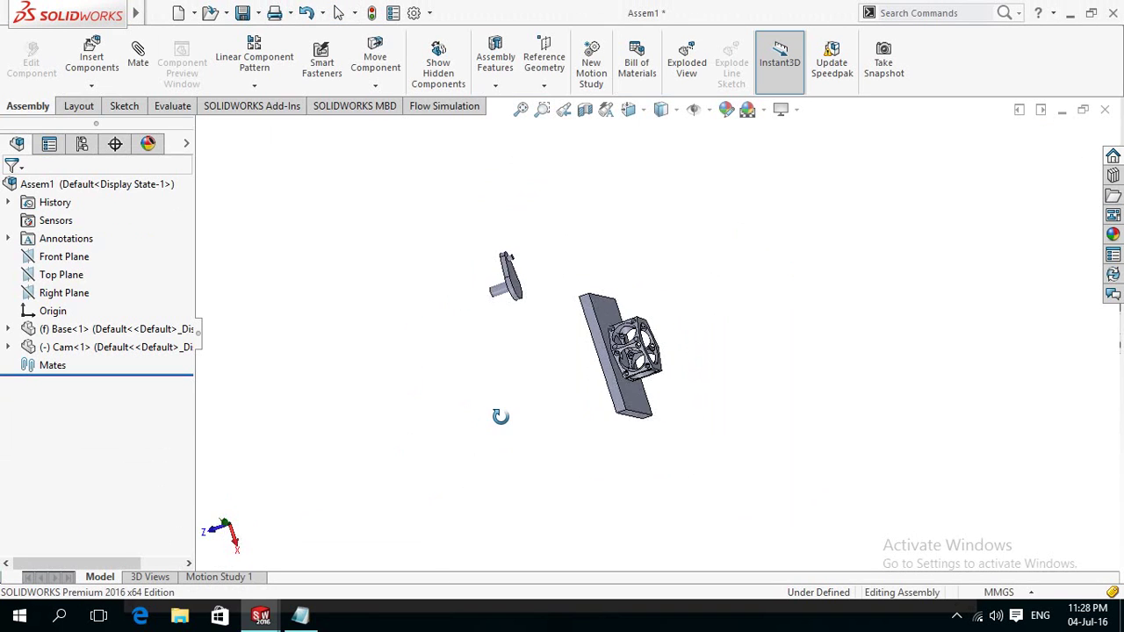
- Start a mate from a selected face of the Cam
left_click(505, 292)
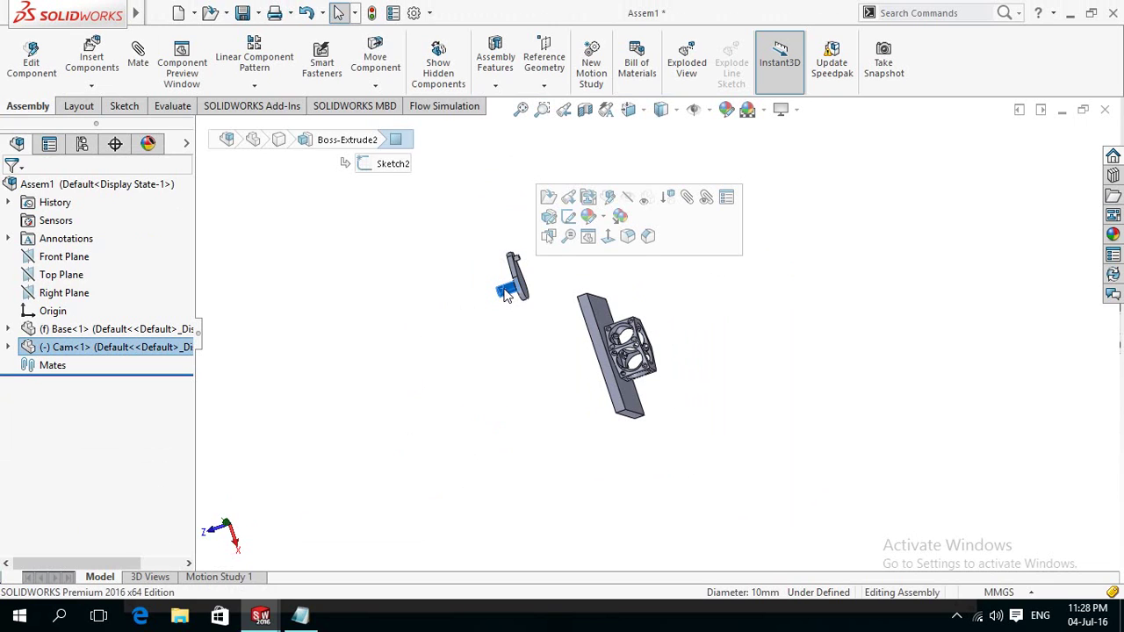
left_click(698, 200)
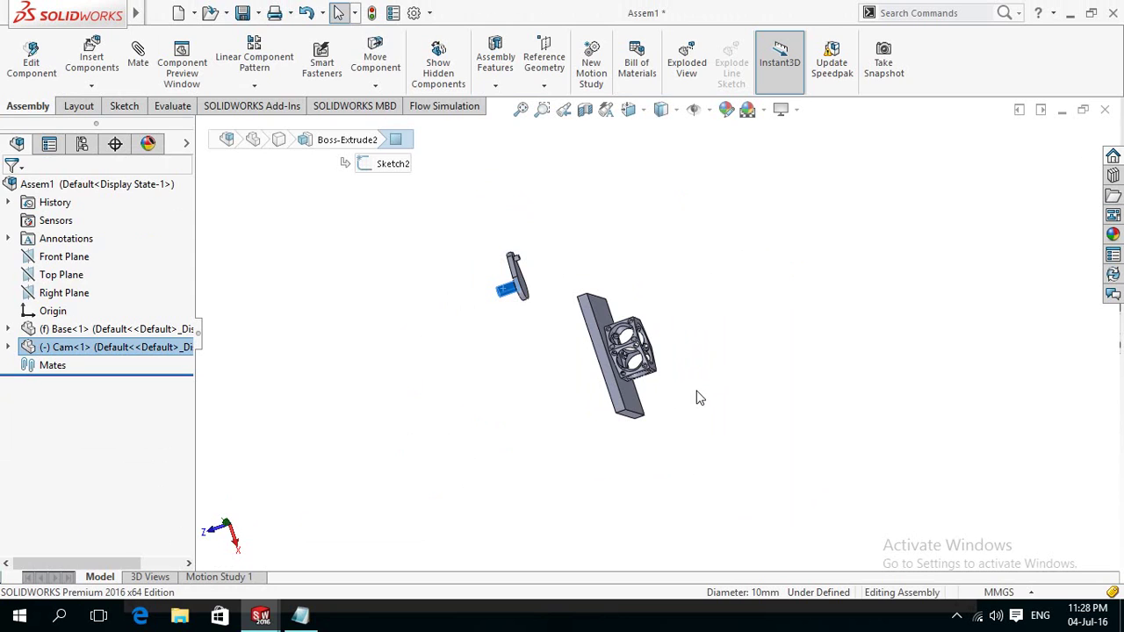
middle_click_drag(691, 403, 597, 471)
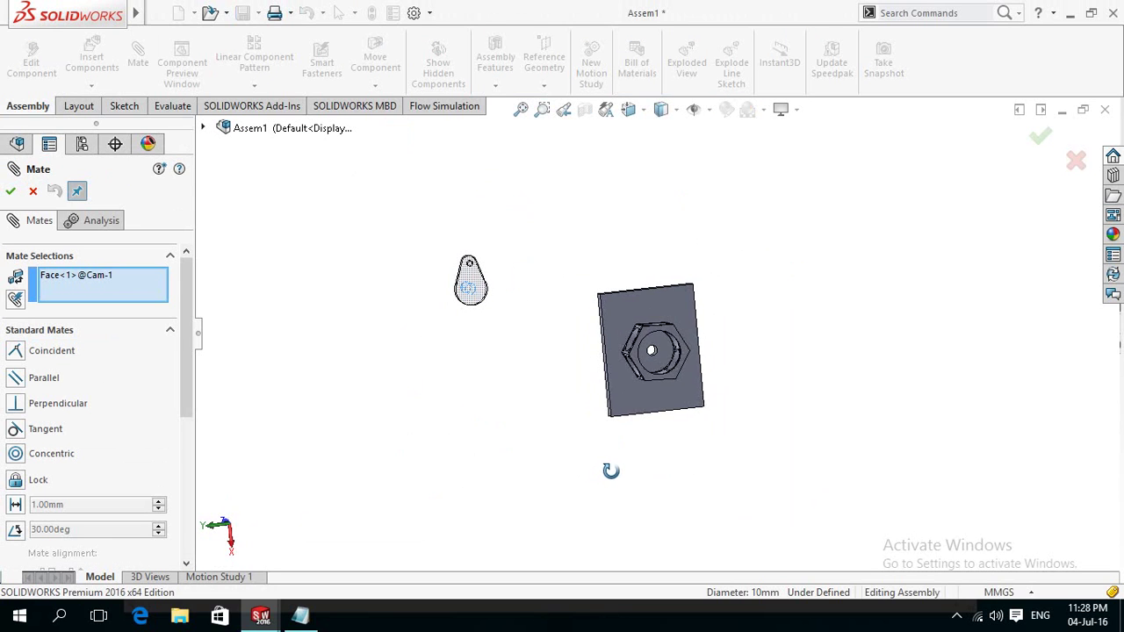
- Mate the Cam concentric with the small hole in the base
scroll(651, 373, "down", 1)
scroll(655, 364, "down", 2)
scroll(654, 351, "down", 2)
scroll(658, 316, "down", 1)
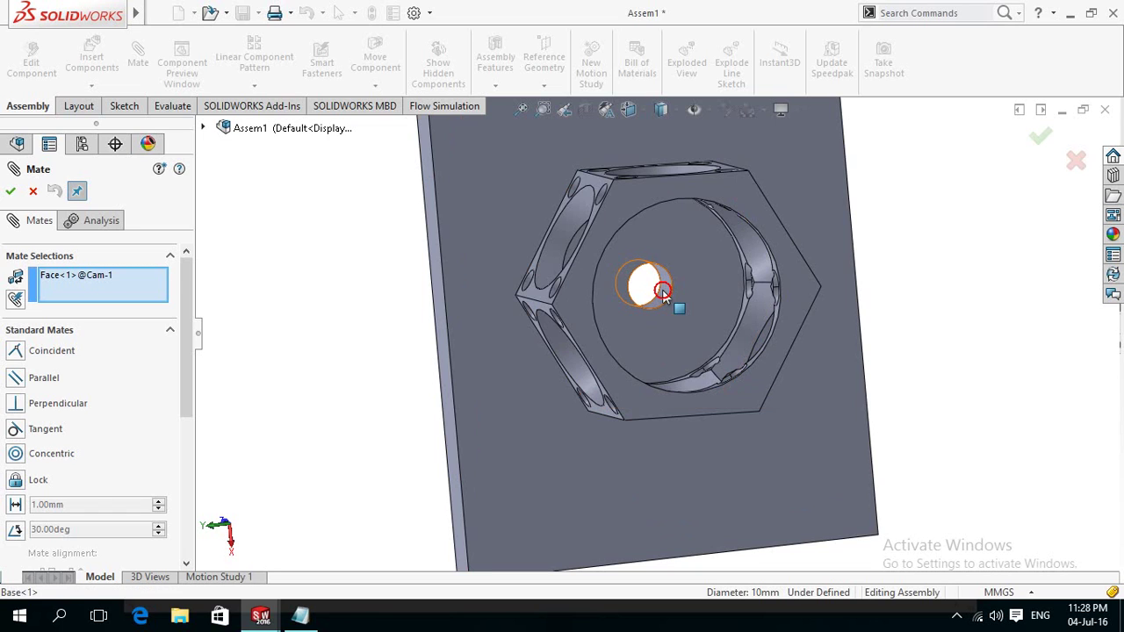
left_click(662, 292)
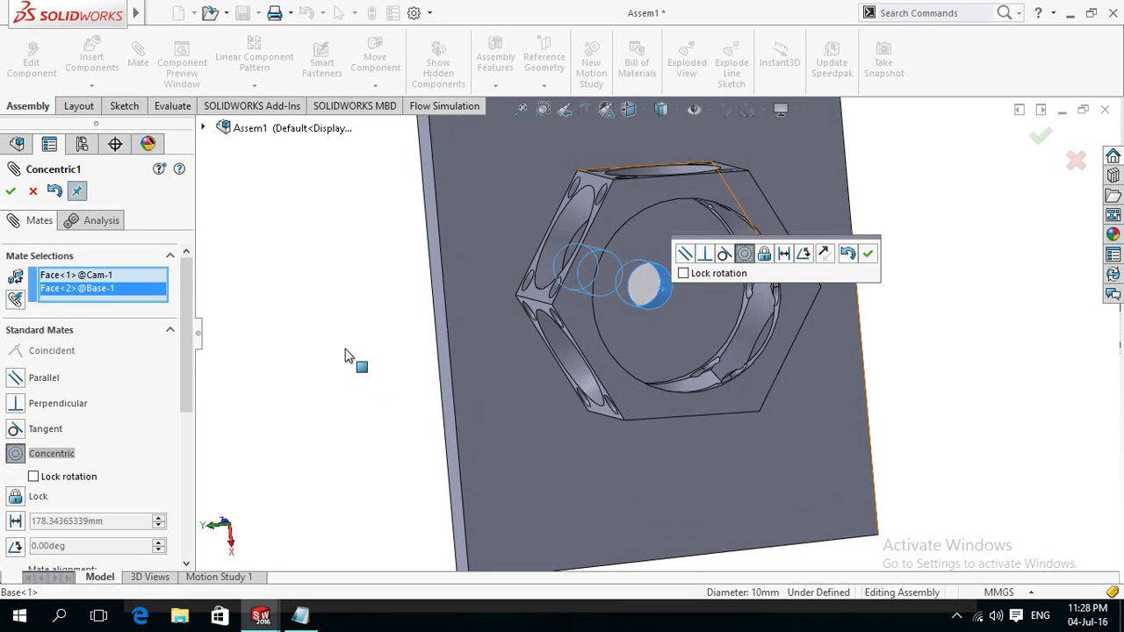
left_click(867, 253)
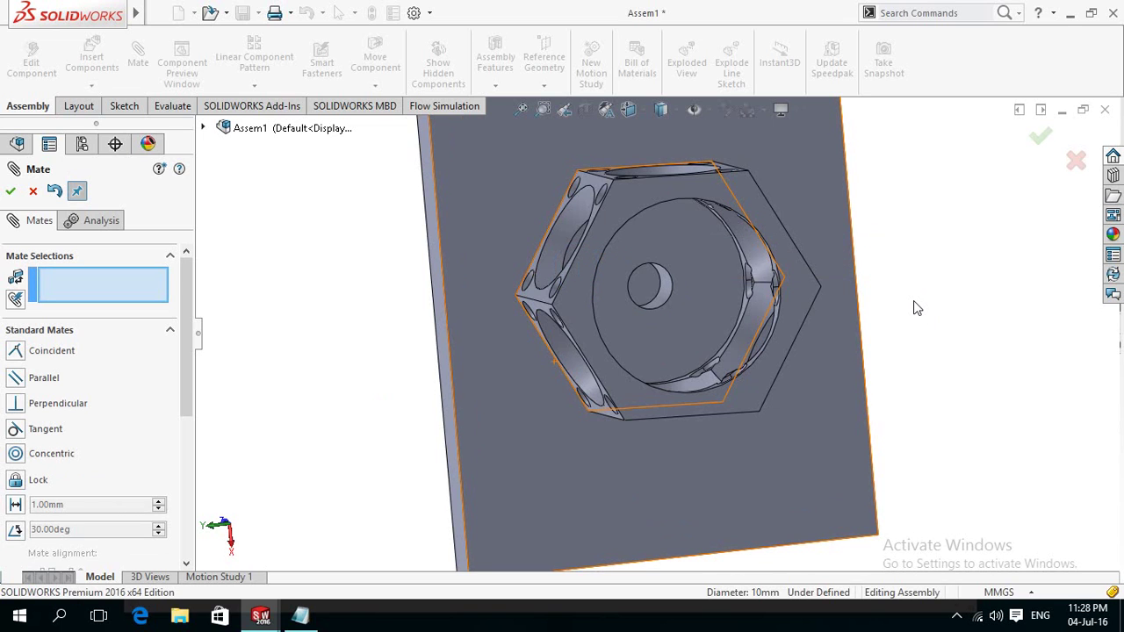
- Orbit to a straight side view and close the Mate panel
scroll(913, 301, "up", 5)
mouse_move(914, 301)
middle_mouse_down()
mouse_move(986, 295)
mouse_move(919, 284)
mouse_move(931, 251)
mouse_move(918, 263)
middle_mouse_up()
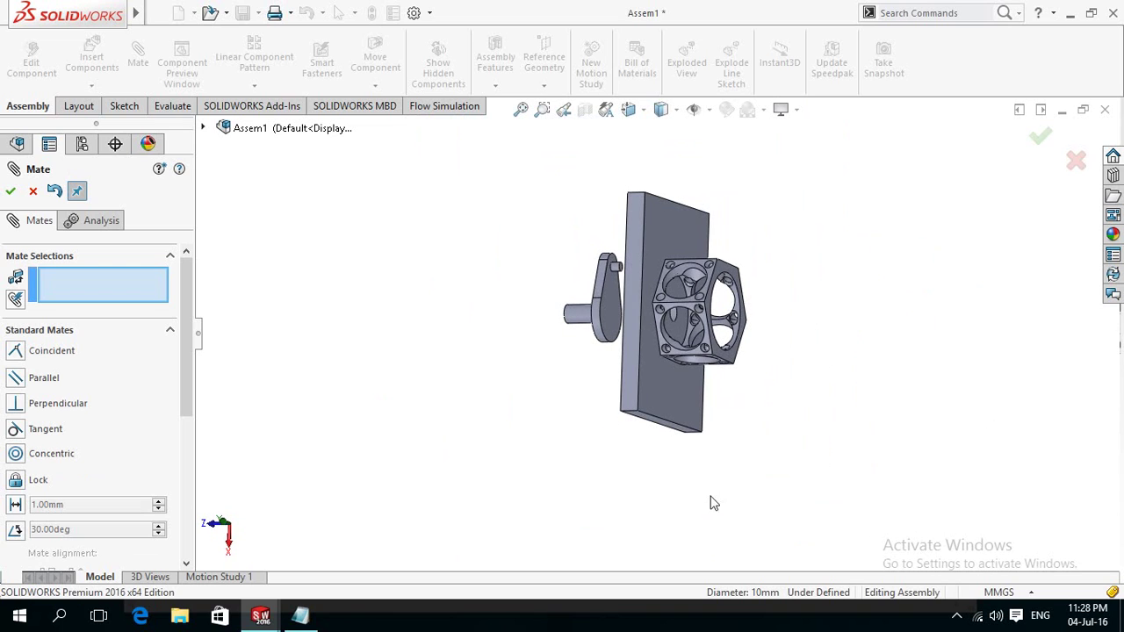
mouse_move(539, 348)
middle_mouse_down()
mouse_move(572, 366)
mouse_move(546, 390)
mouse_move(527, 376)
middle_mouse_up()
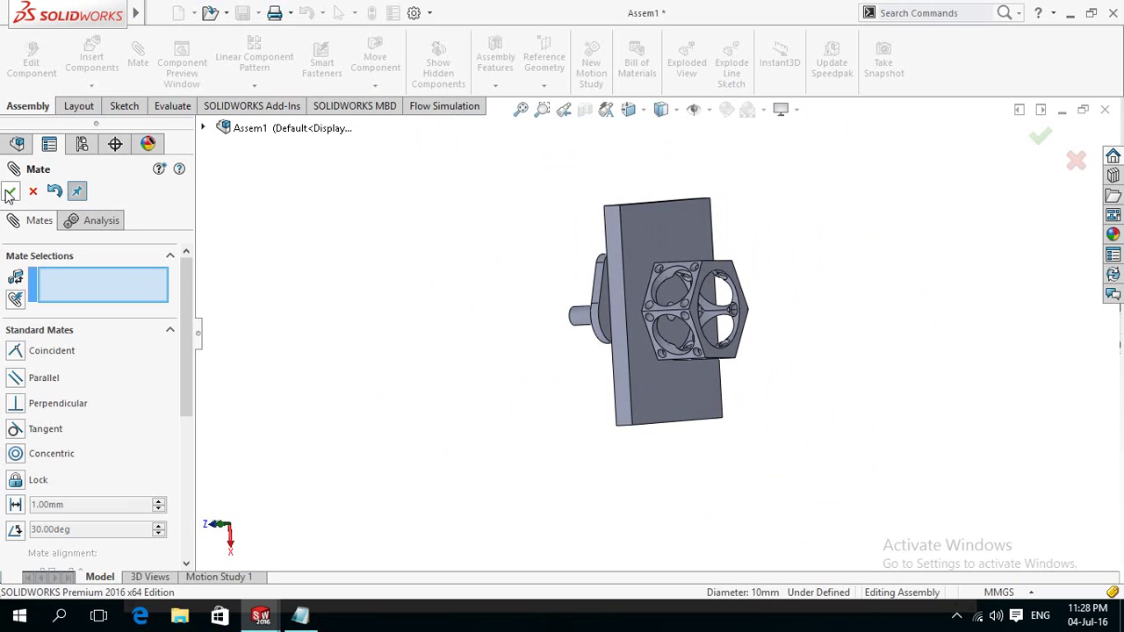
key("Escape")
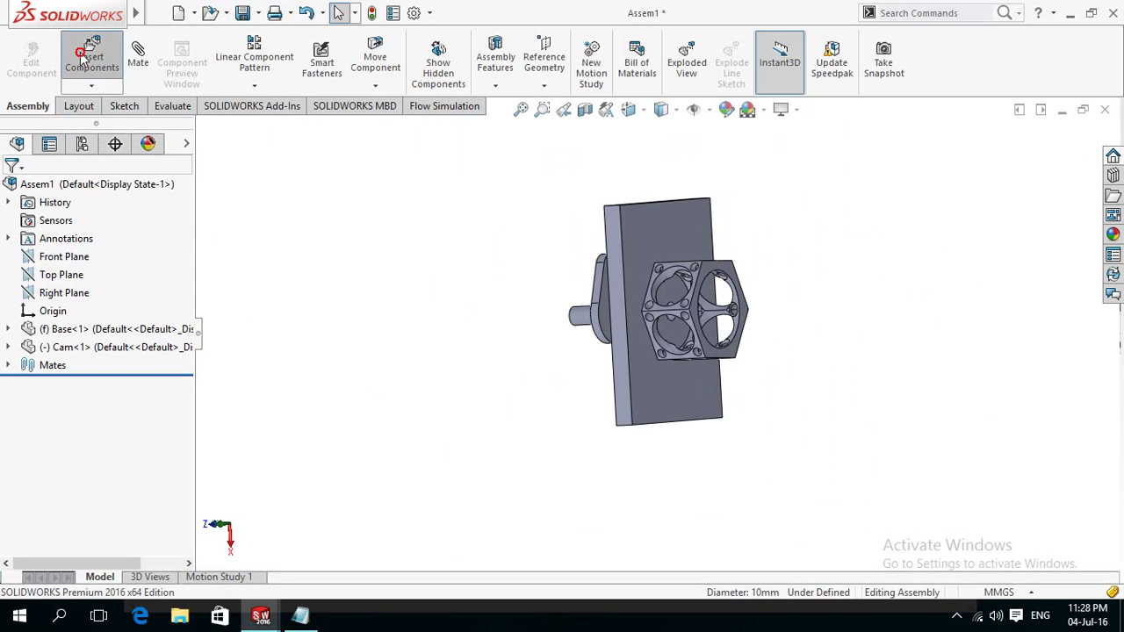
- Insert the Connecting Rod, placing it left of the base
left_click(92, 54)
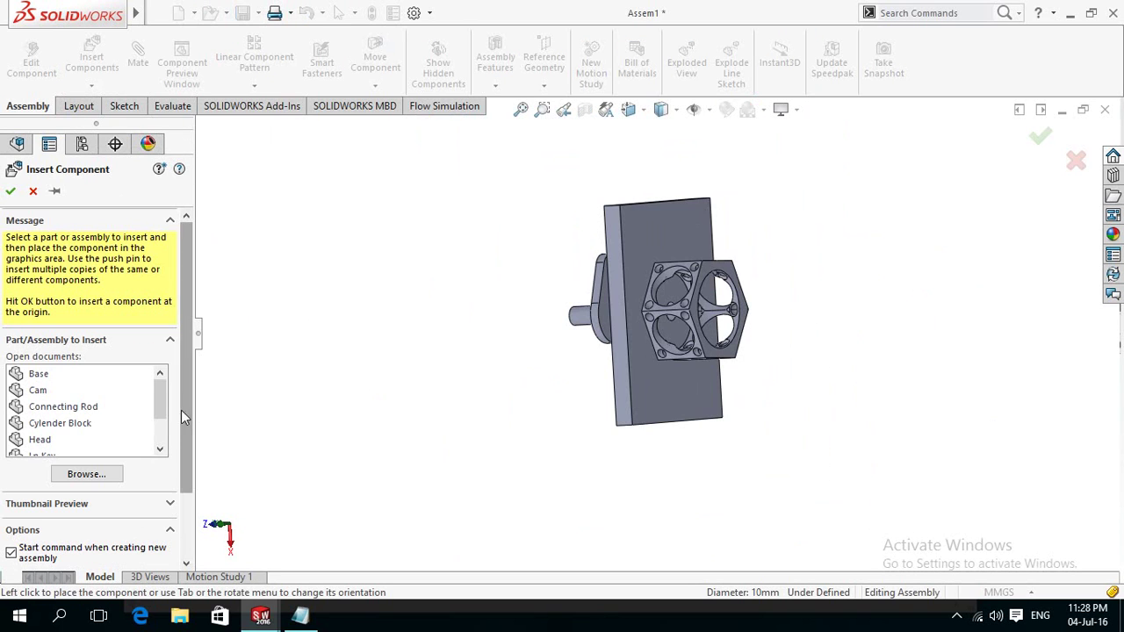
left_click_drag(159, 410, 159, 426)
left_click_drag(159, 419, 154, 398)
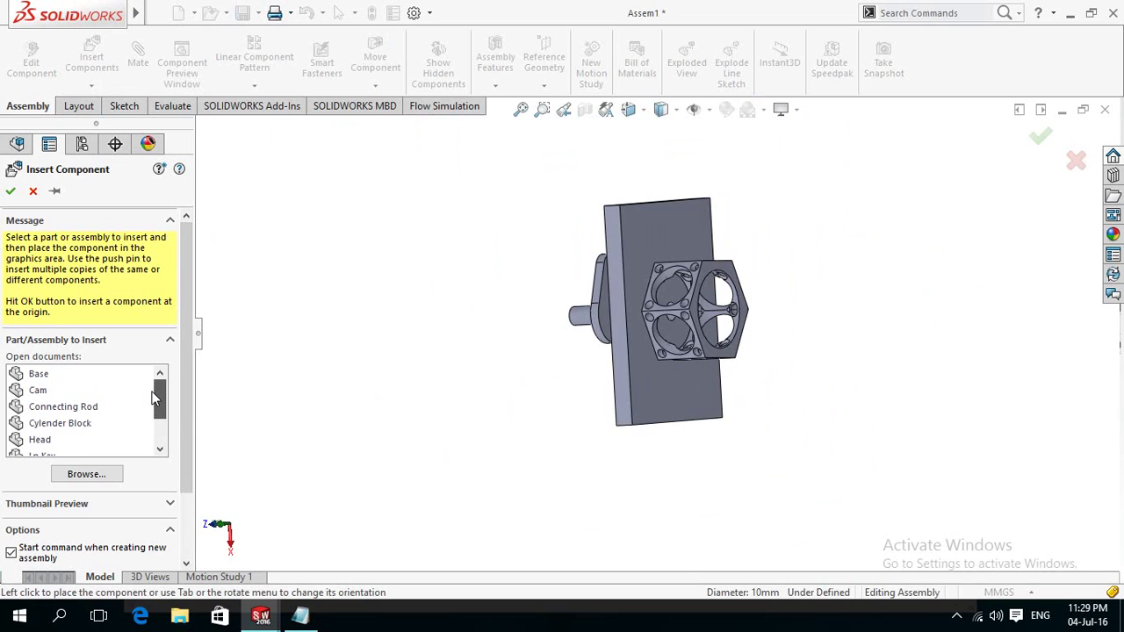
left_click(55, 409)
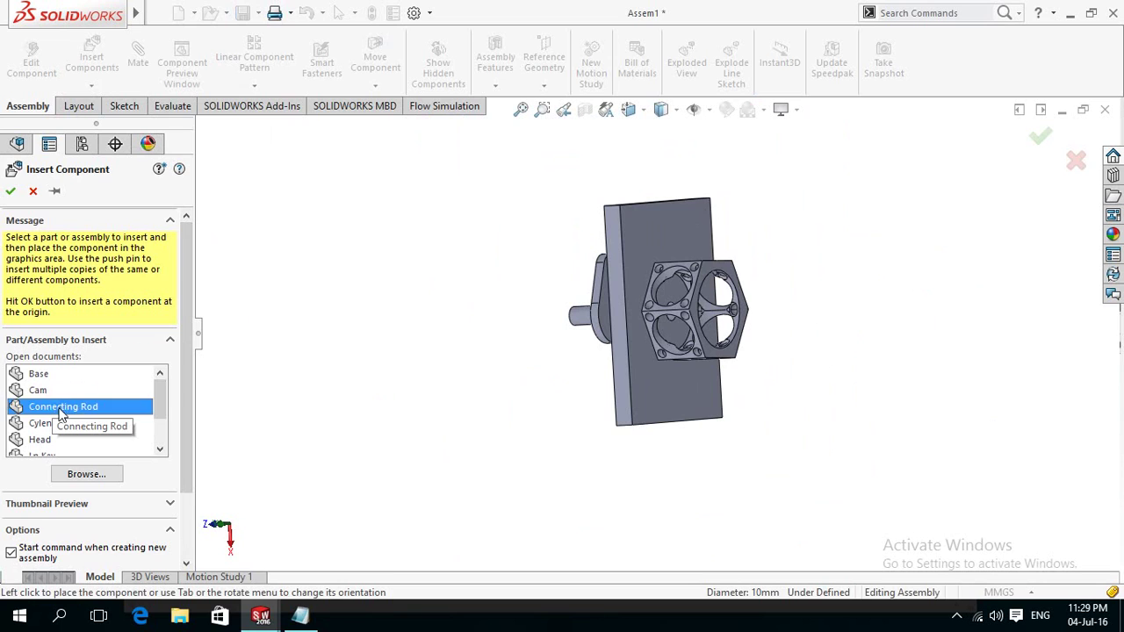
left_click(430, 386)
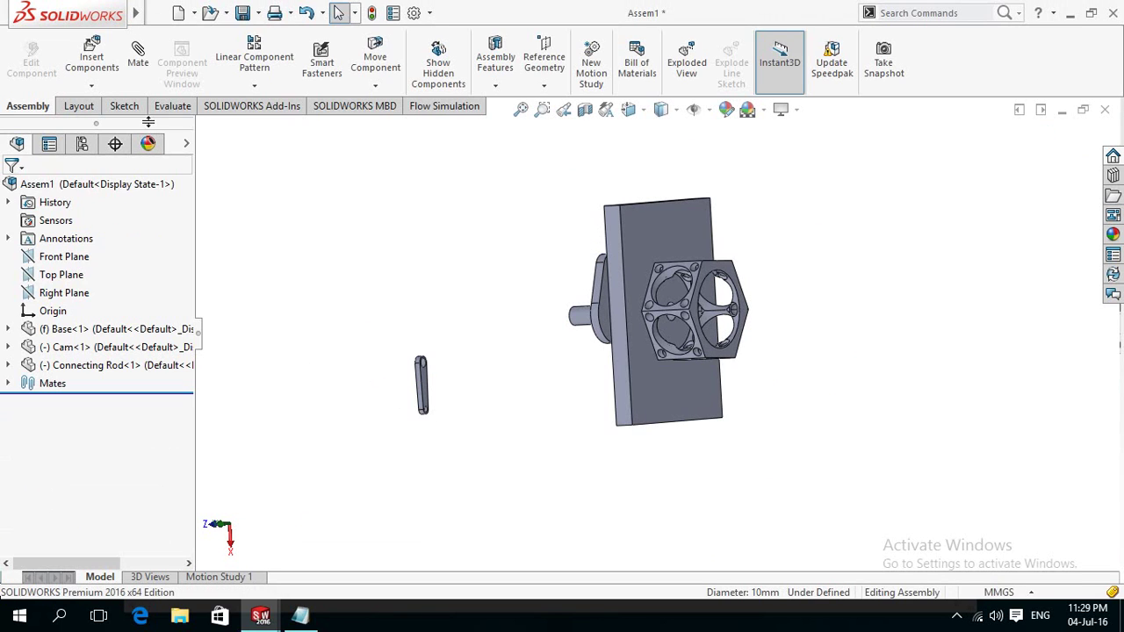
- Insert the Cylender Block, placing it above the connecting rod
left_click(91, 57)
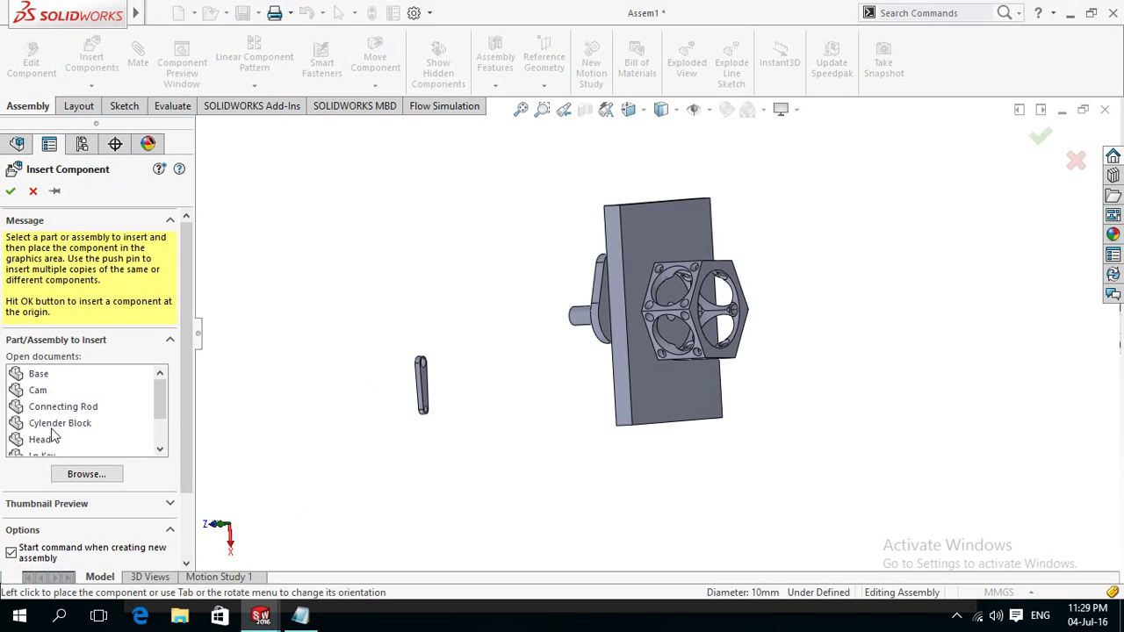
left_click(55, 428)
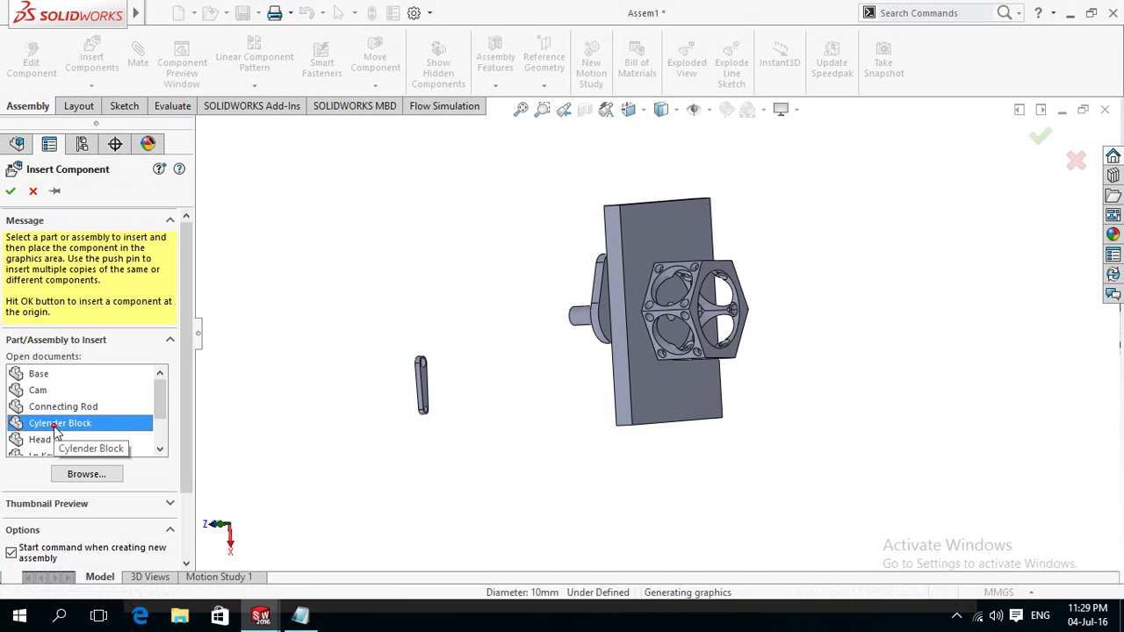
left_click(369, 316)
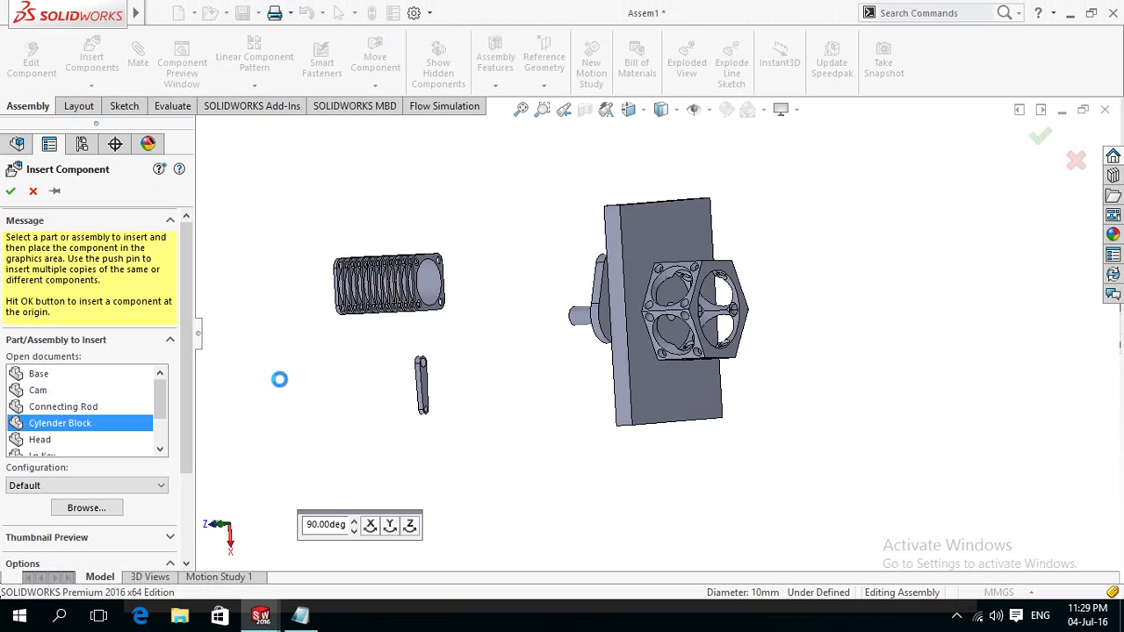
left_click(97, 61)
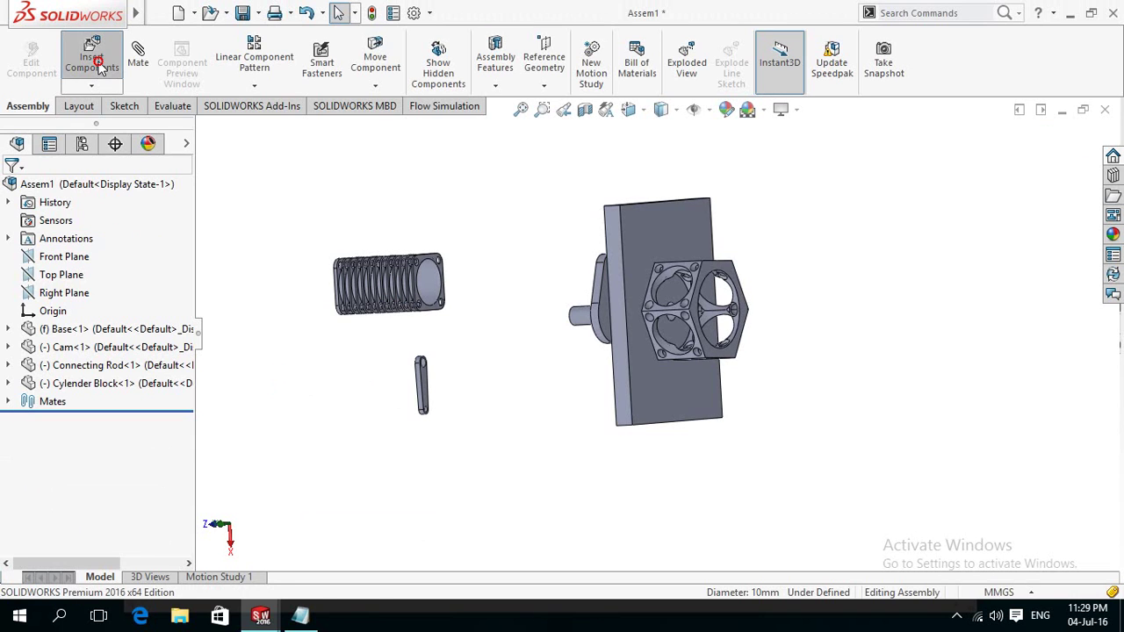
- Insert the Ln Key, placing it left of the connecting rod
scroll(61, 442, "down", 1)
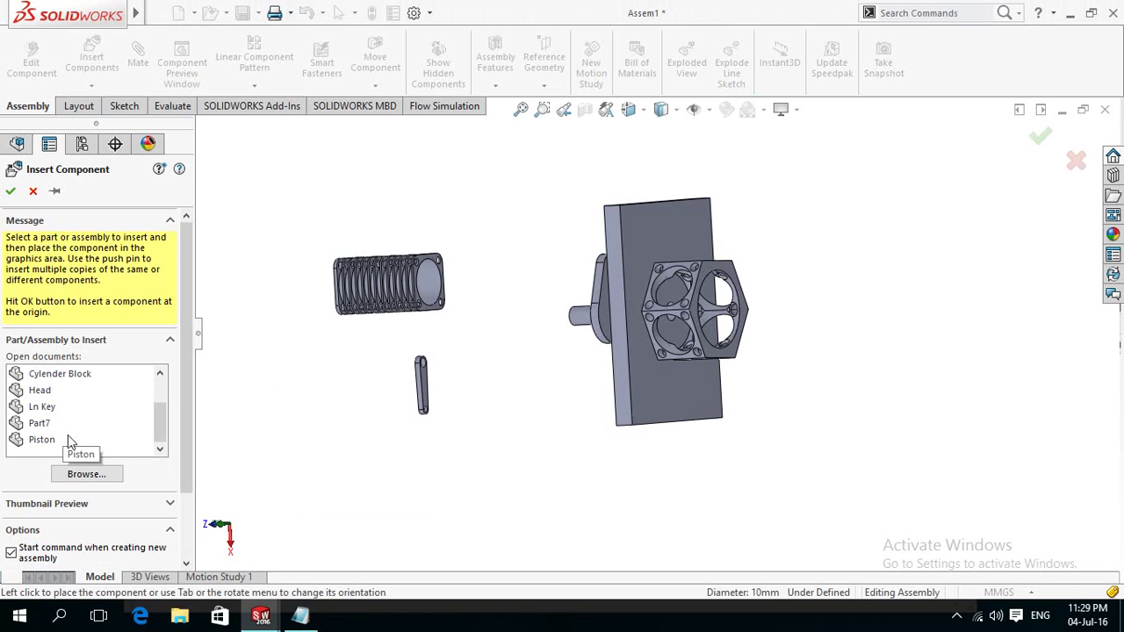
left_click(45, 410)
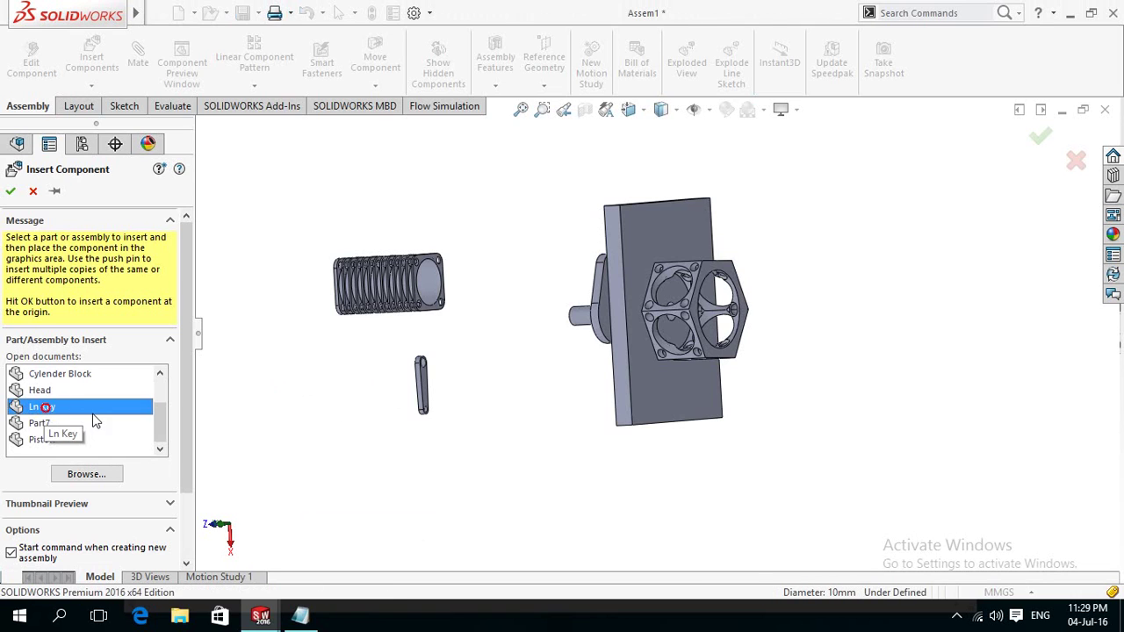
left_click(342, 404)
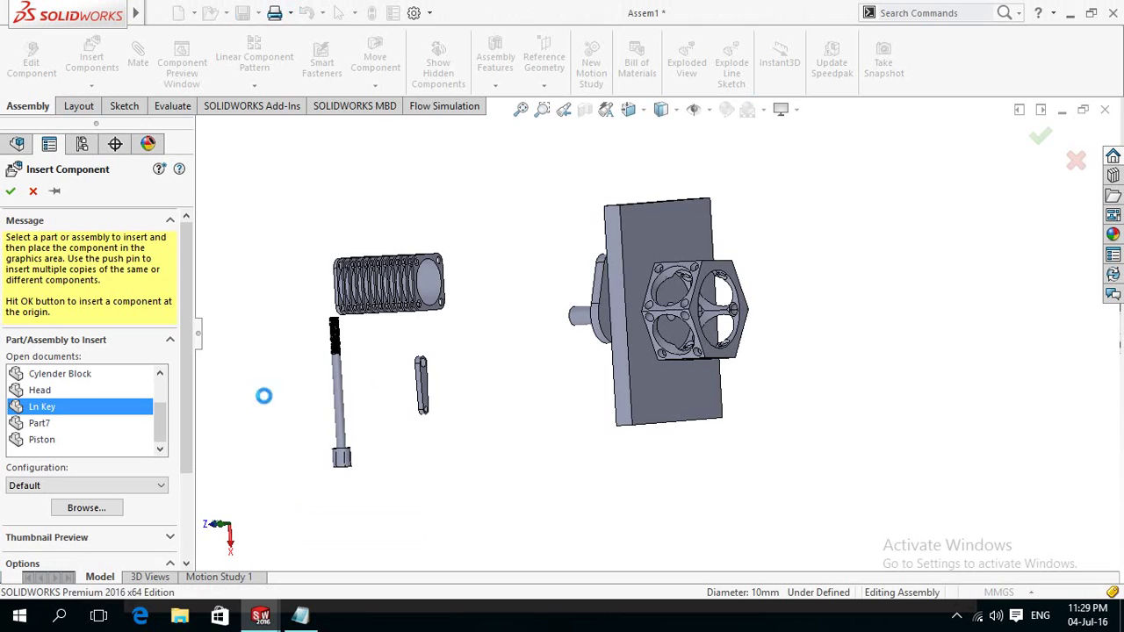
- Insert the Piston, placing it between the rod and the base
left_click(113, 64)
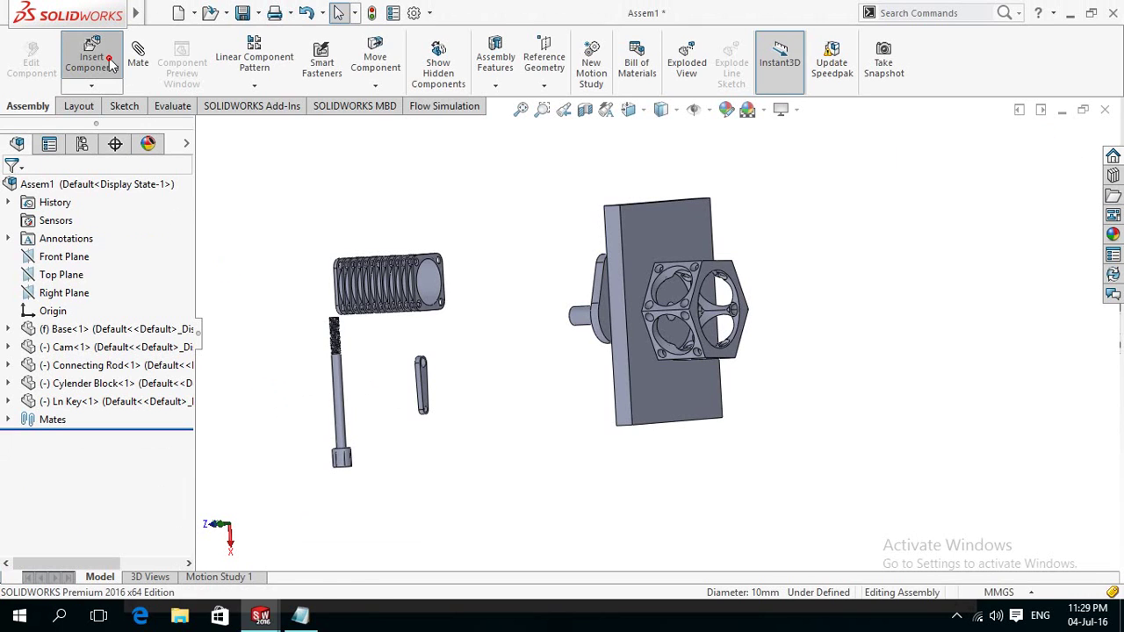
scroll(86, 440, "down", 1)
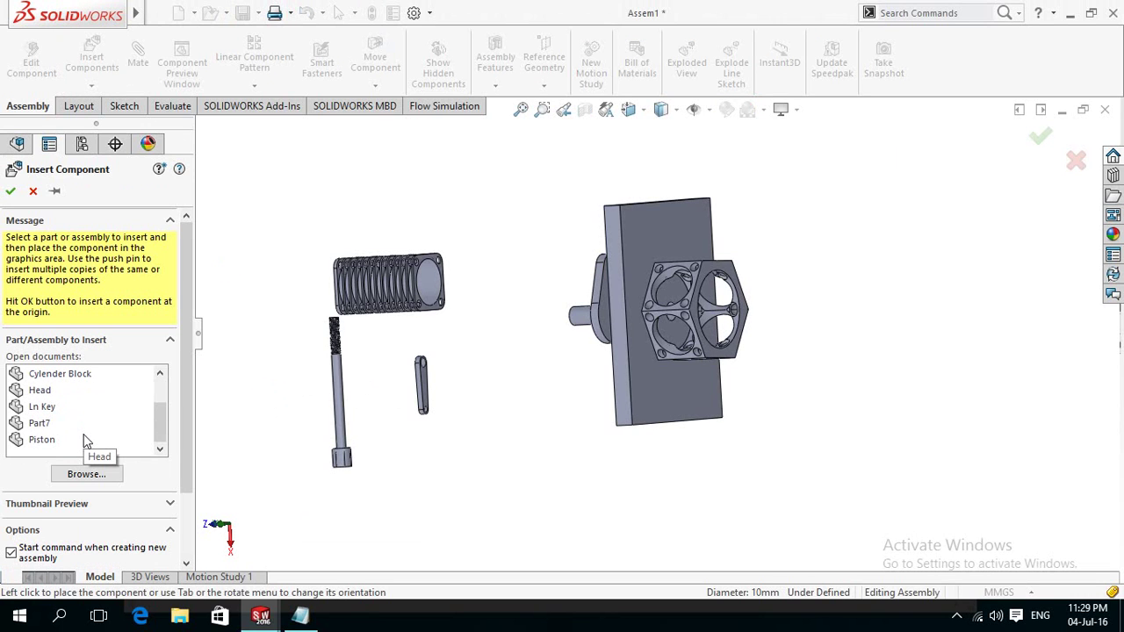
left_click(86, 440)
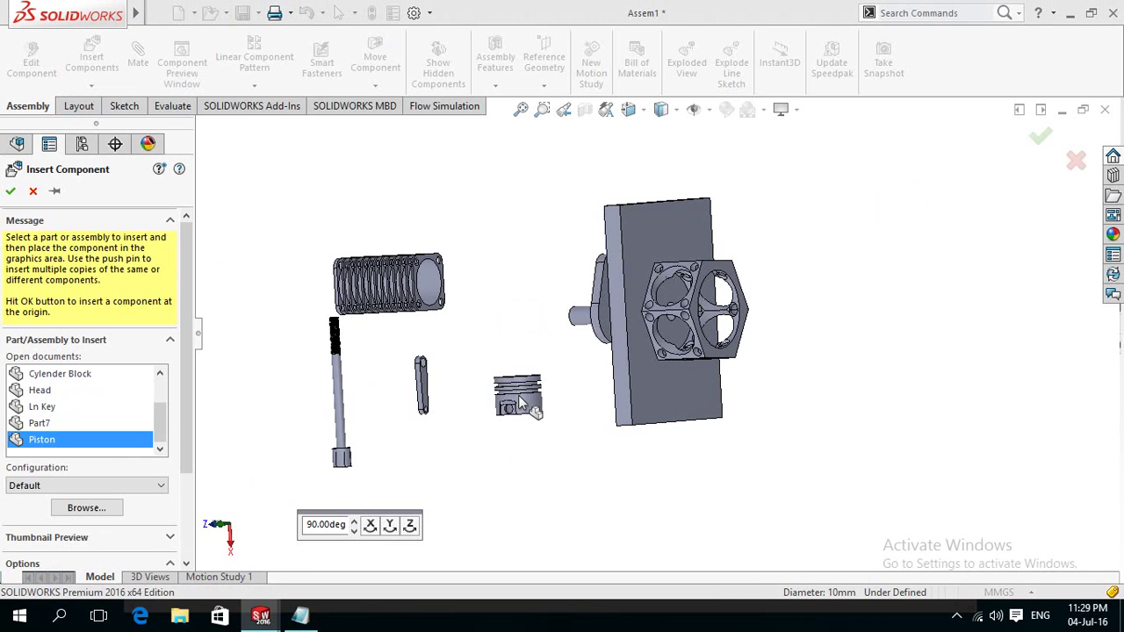
left_click(518, 395)
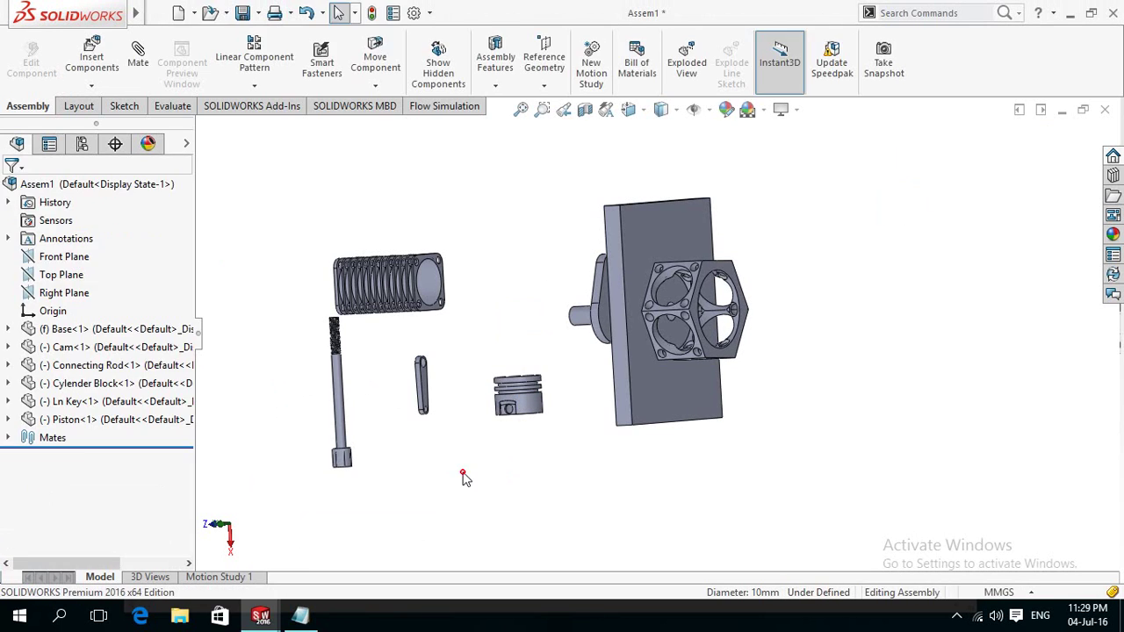
- Add a Coincident mate between the Cylender Block's square end face and the base housing face
scroll(449, 323, "down", 5)
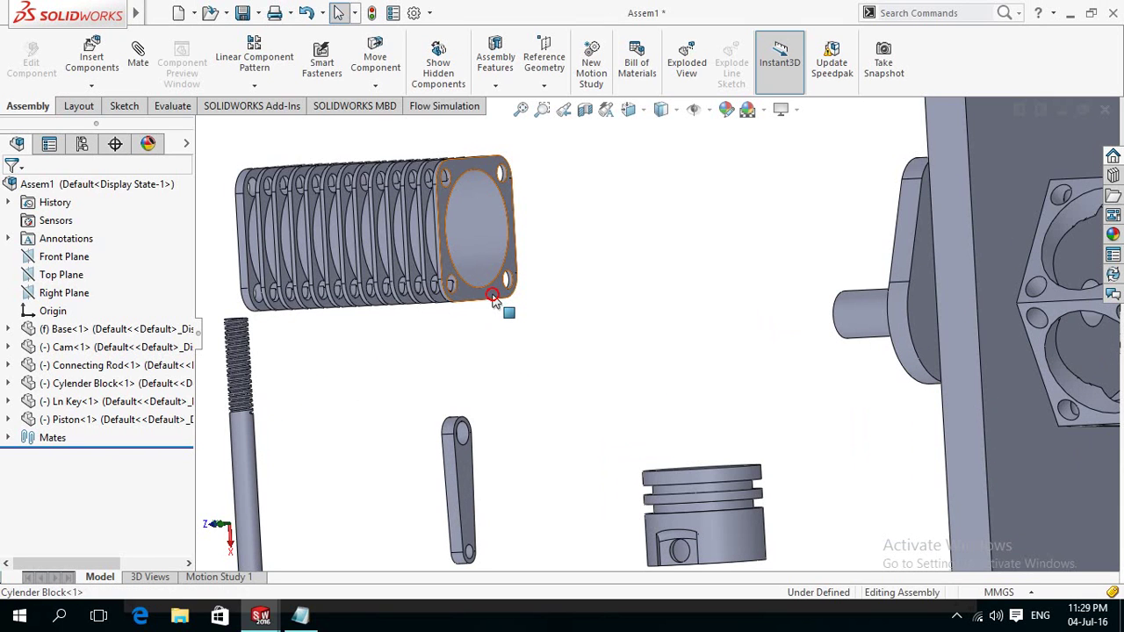
left_click(494, 299)
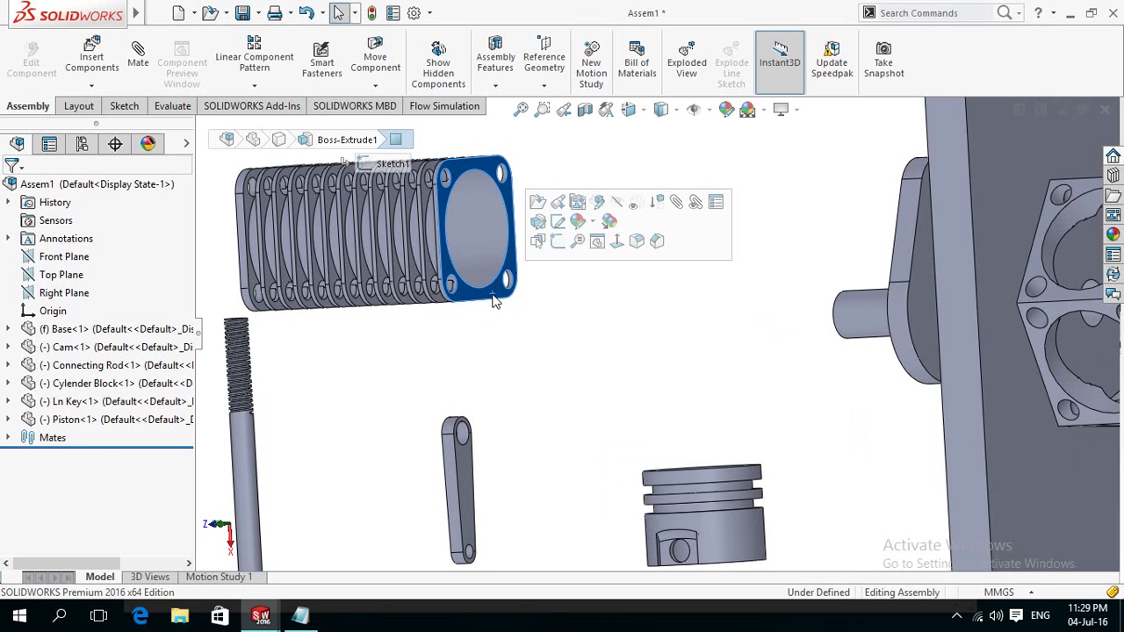
left_click(677, 201)
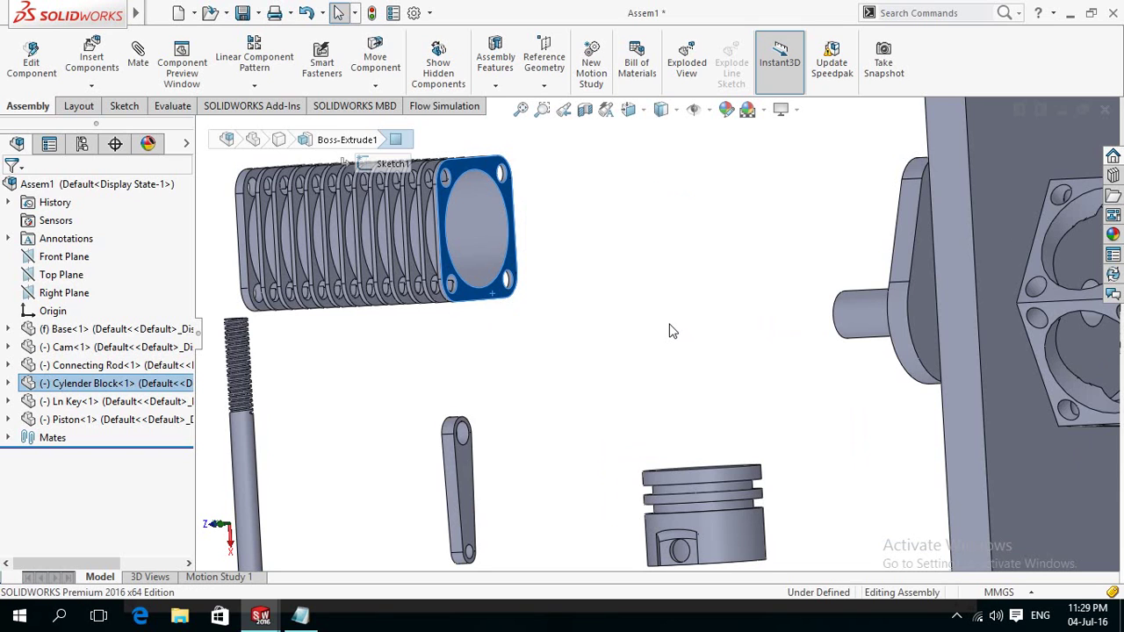
scroll(669, 331, "up", 2)
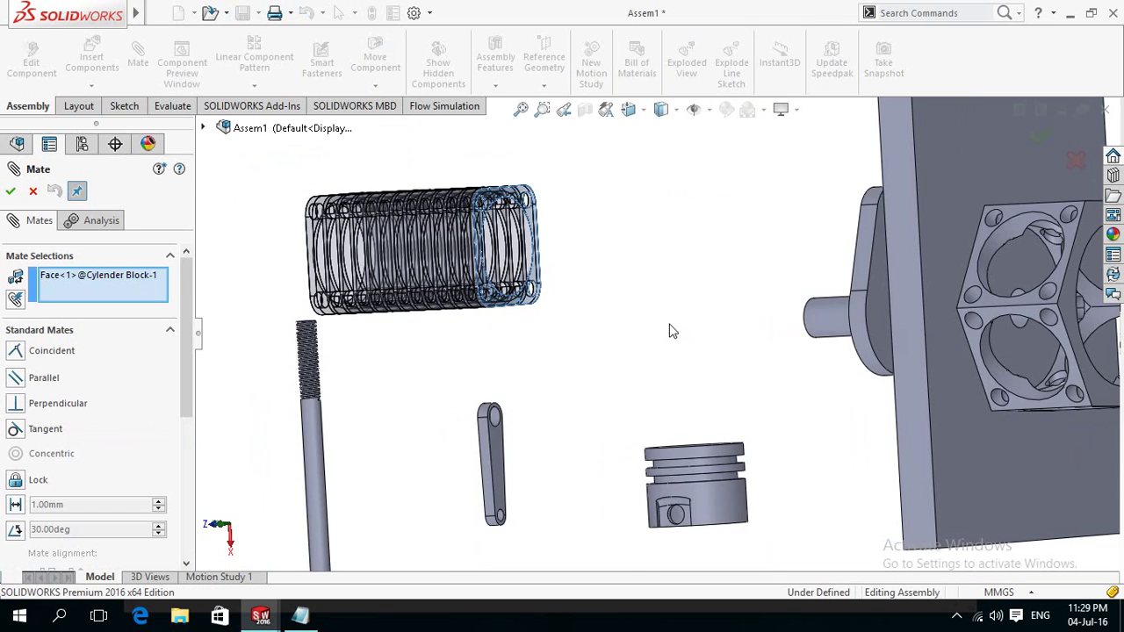
scroll(669, 331, "up", 1)
scroll(663, 332, "up", 1)
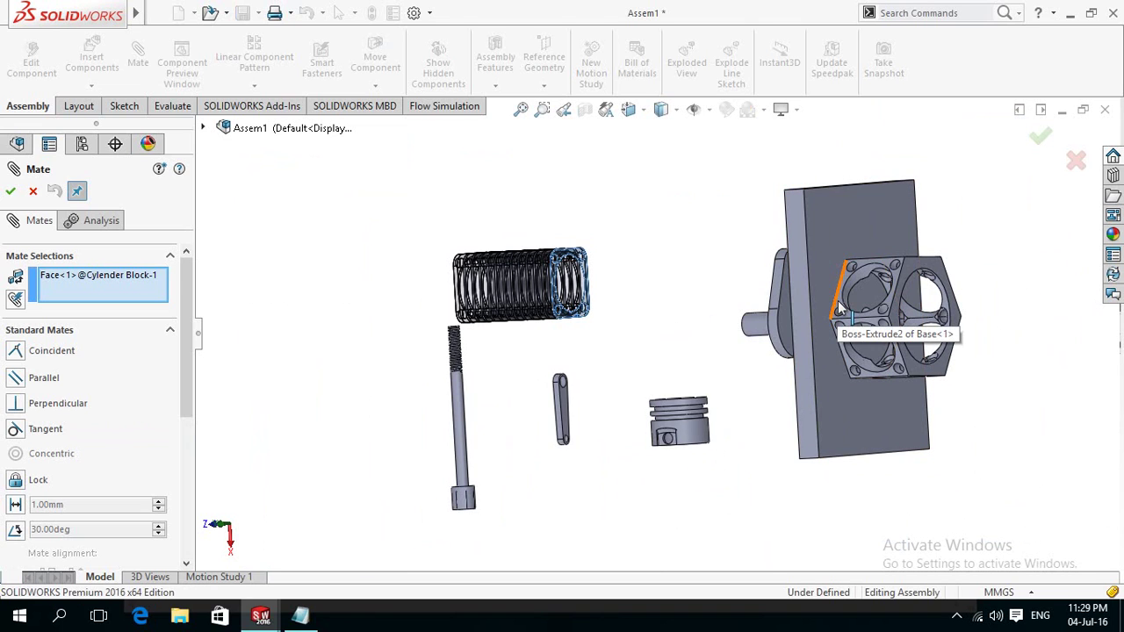
scroll(838, 306, "down", 2)
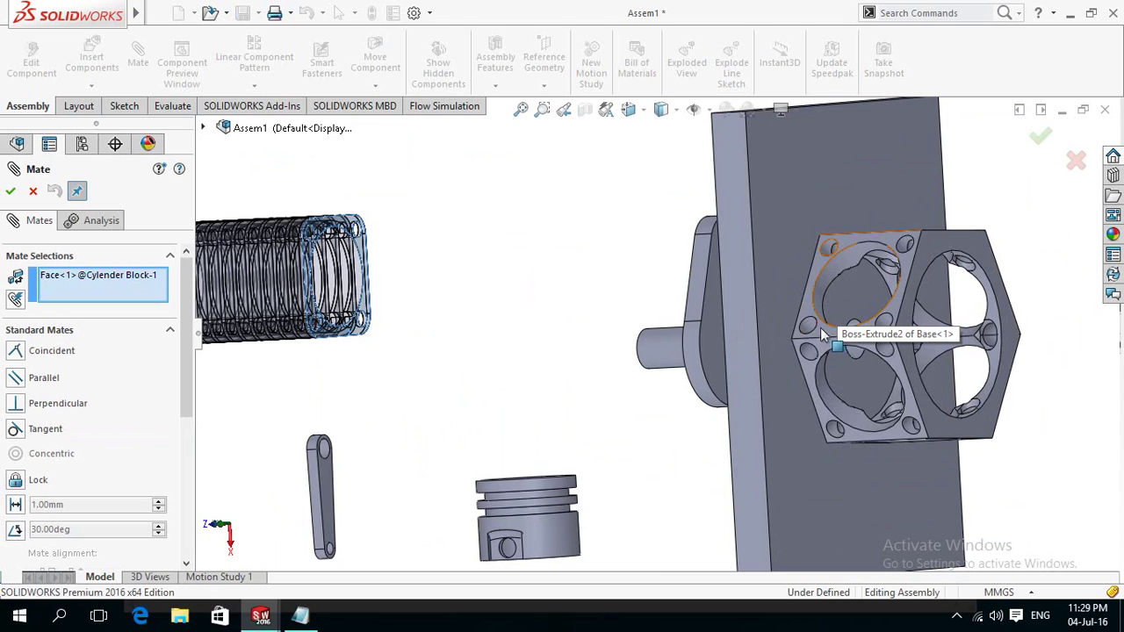
left_click(825, 332)
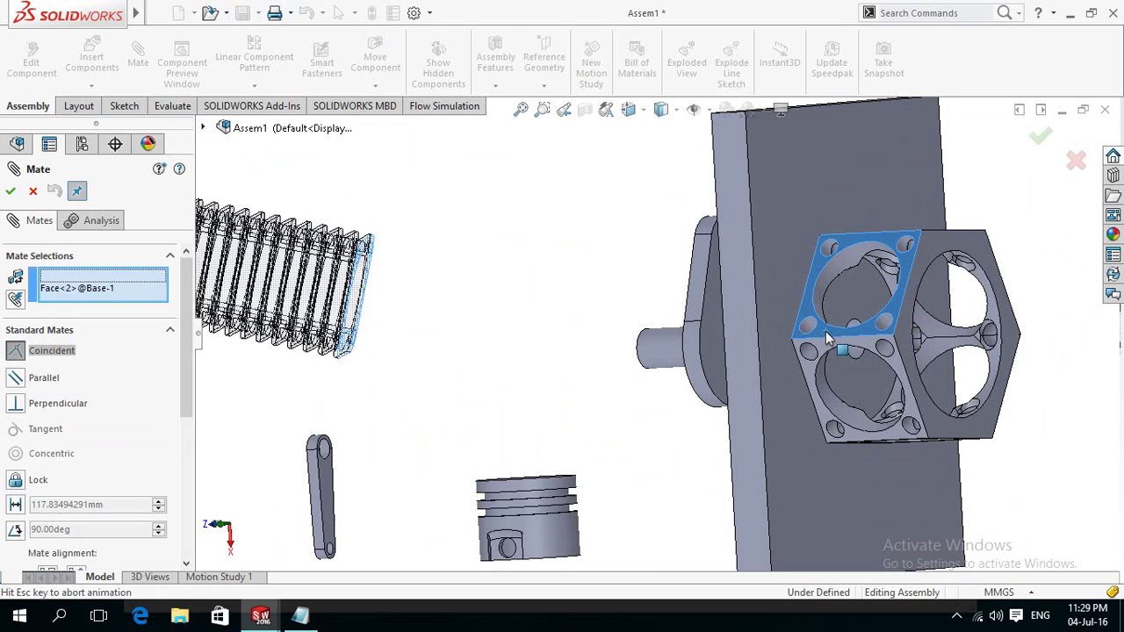
left_click(826, 331)
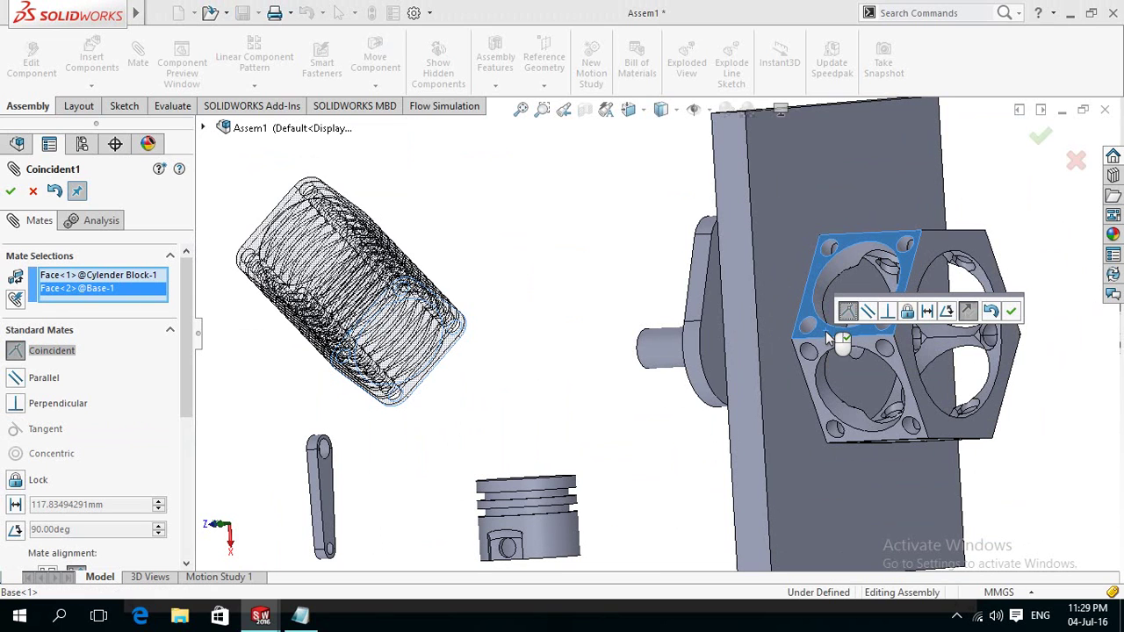
left_click(1011, 314)
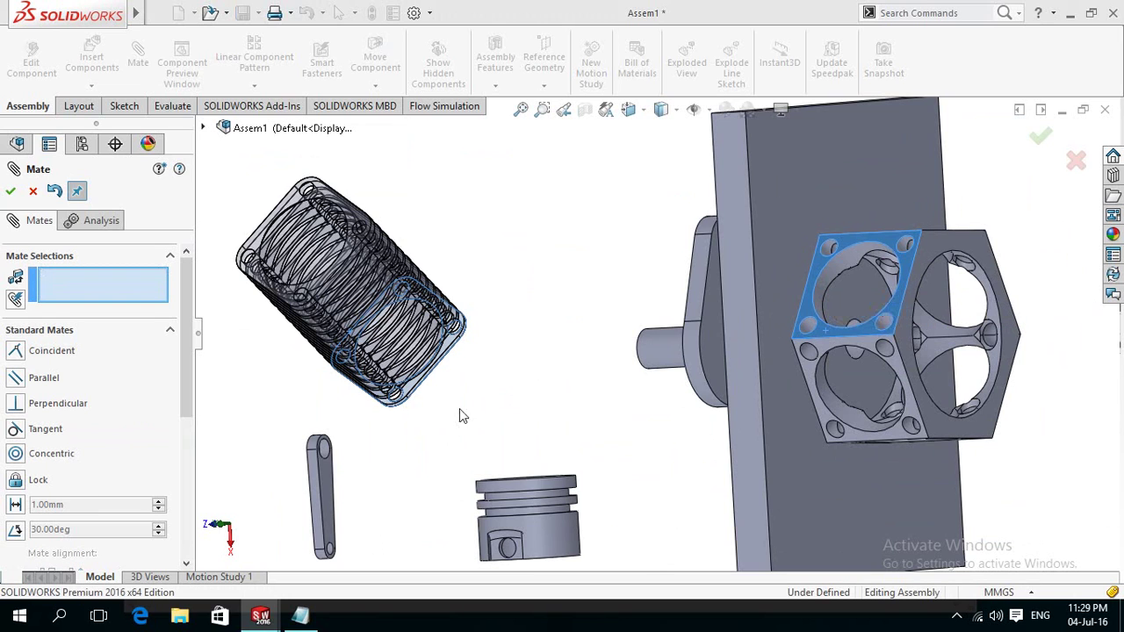
- Make the Ln Key concentric with a Ø5 Cylender Block flange hole, flipping its alignment
key("f")
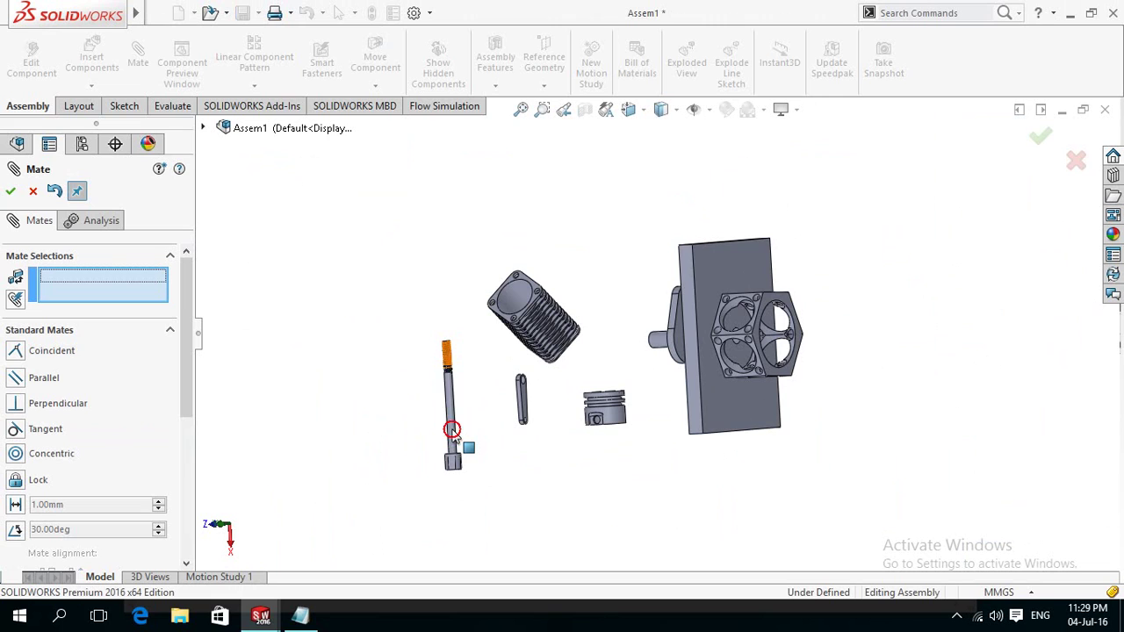
left_click(452, 436)
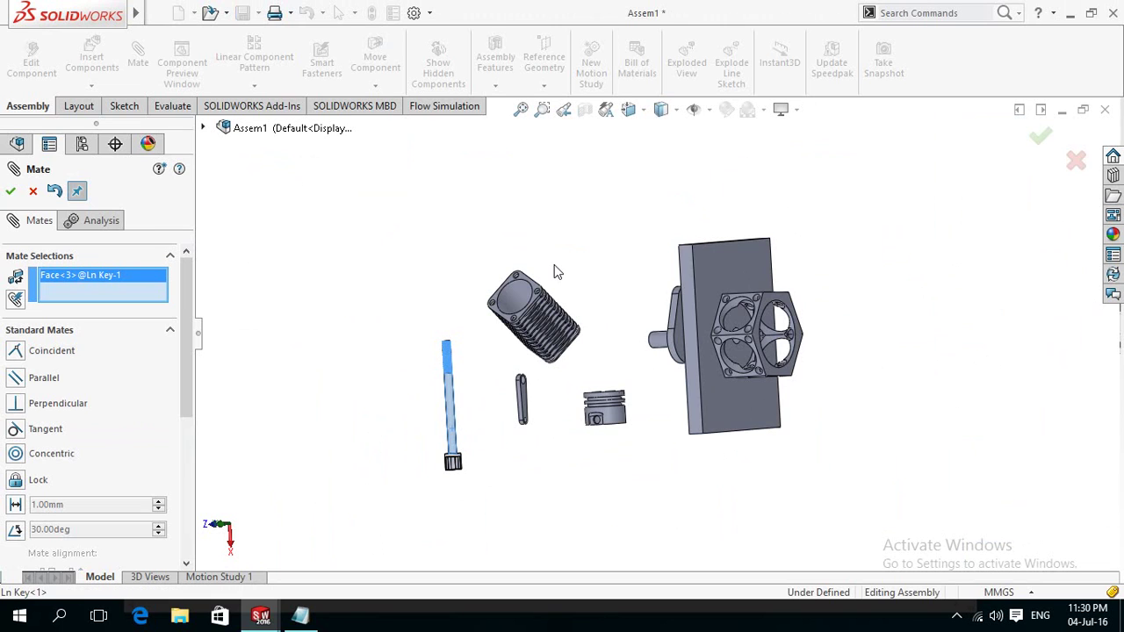
scroll(550, 269, "down", 6)
scroll(477, 316, "down", 2)
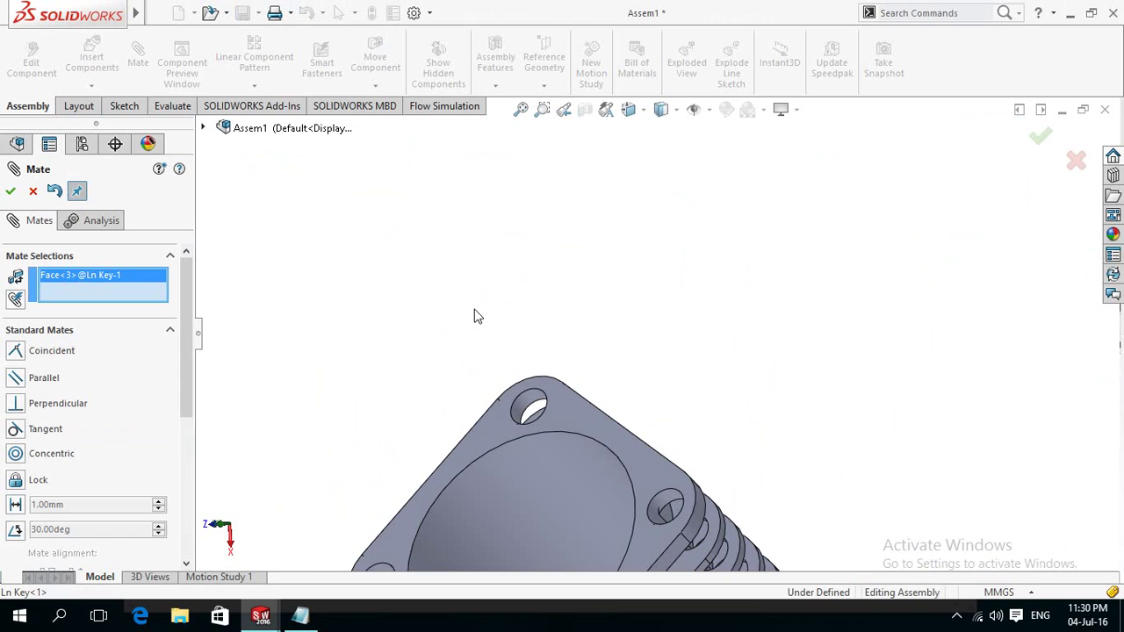
left_click(531, 409)
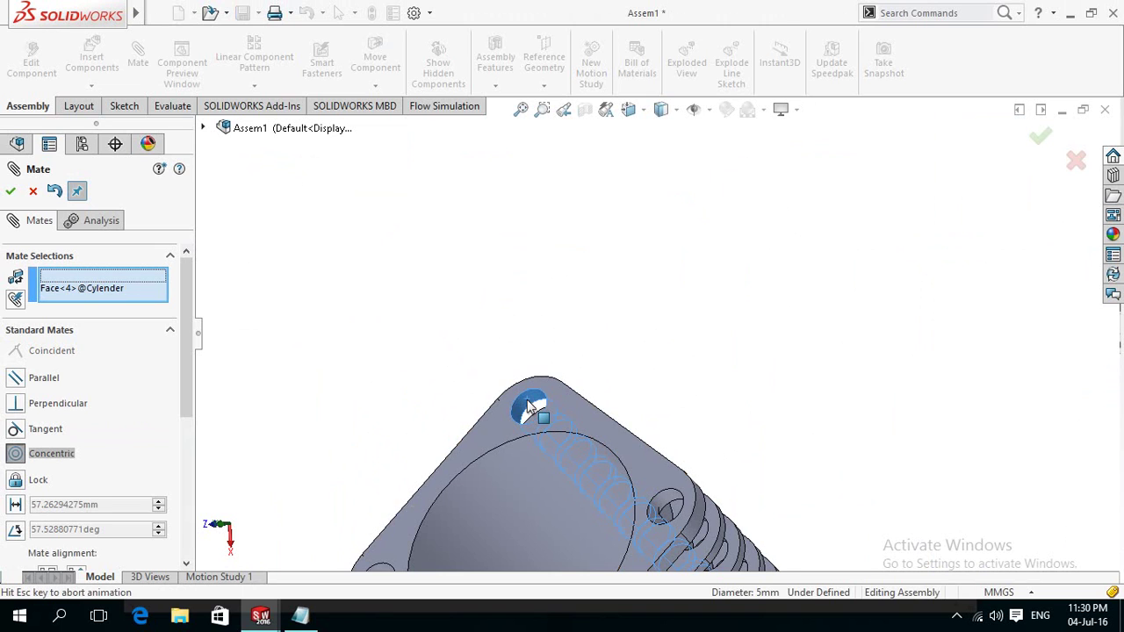
left_click(465, 427)
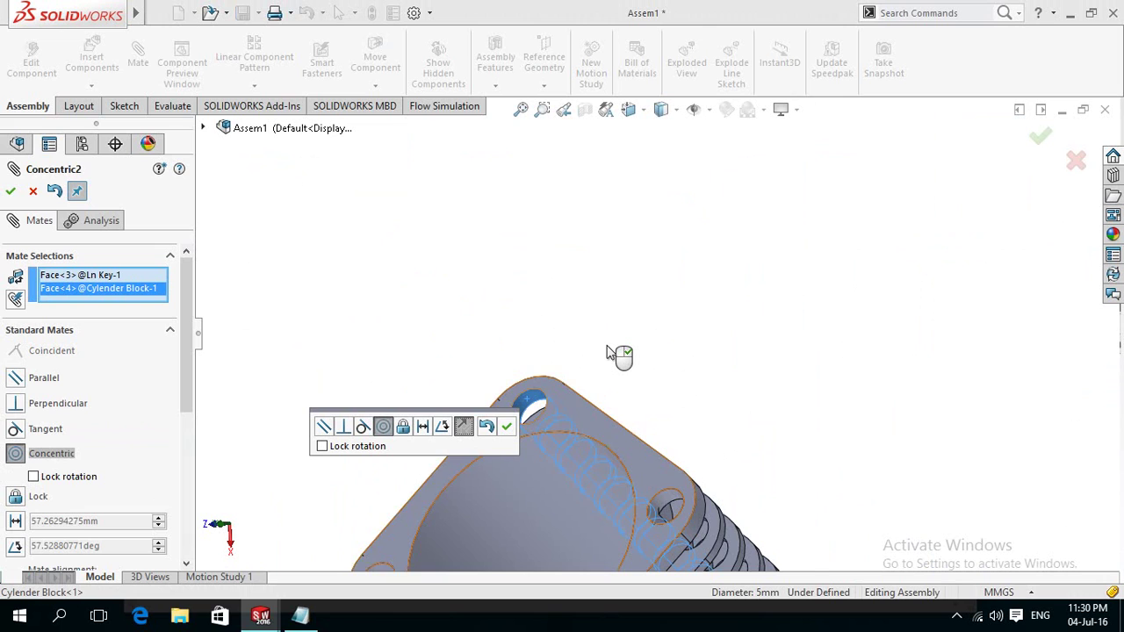
scroll(609, 354, "up", 2)
scroll(610, 354, "up", 3)
scroll(592, 334, "up", 2)
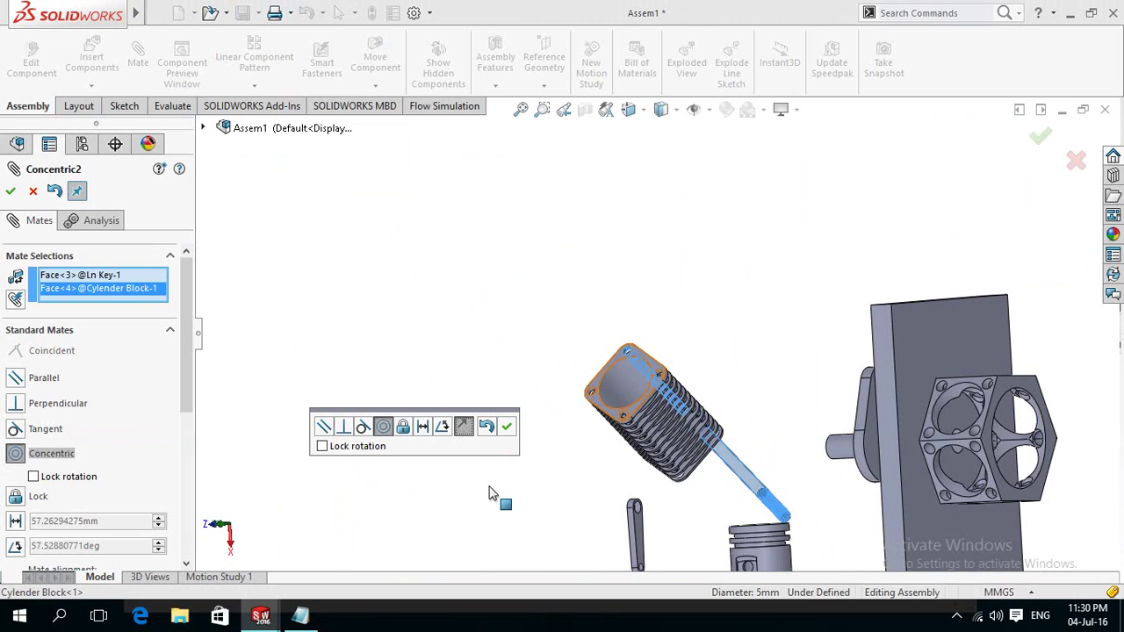
left_click(506, 426)
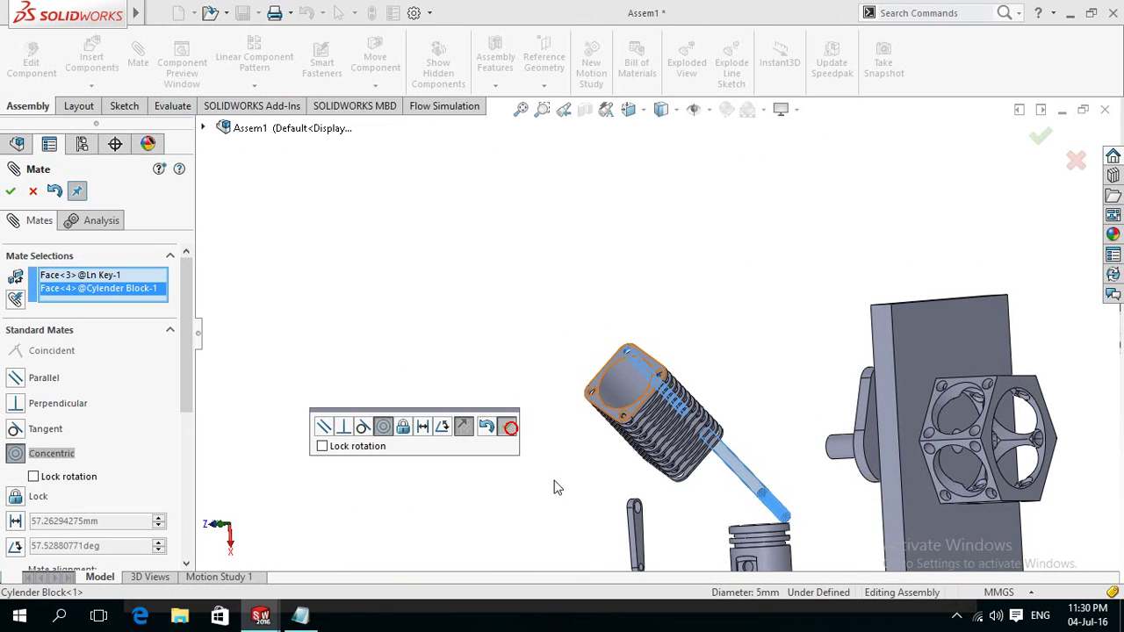
left_click(734, 472)
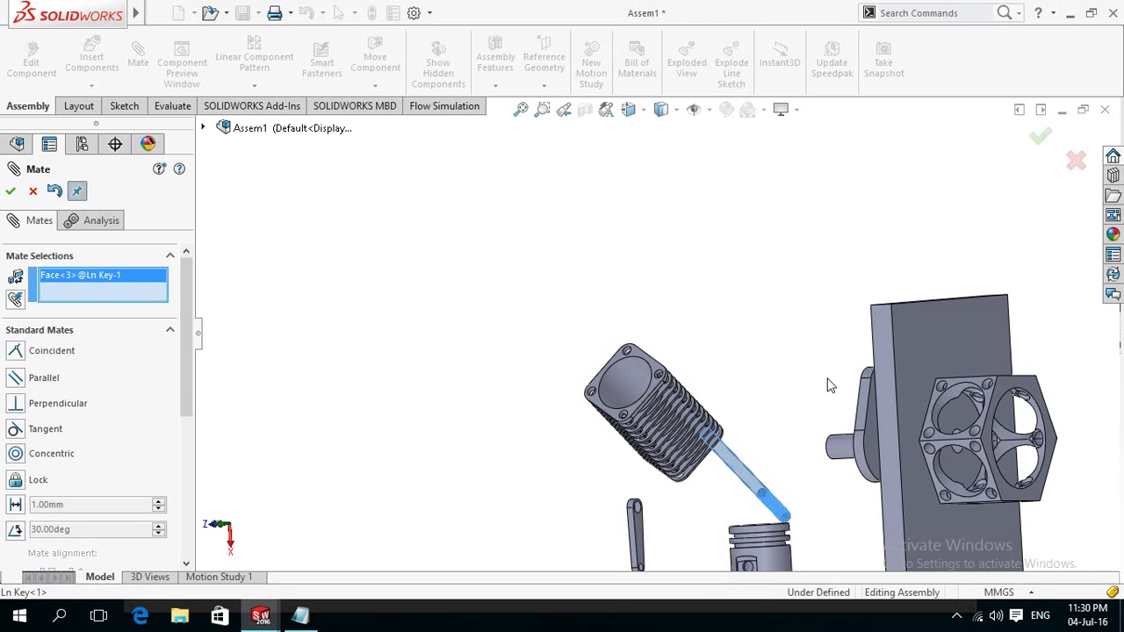
- Add a Concentric3 mate between the Ln Key and a 5 mm base hole
scroll(830, 385, "down", 1)
scroll(934, 392, "down", 2)
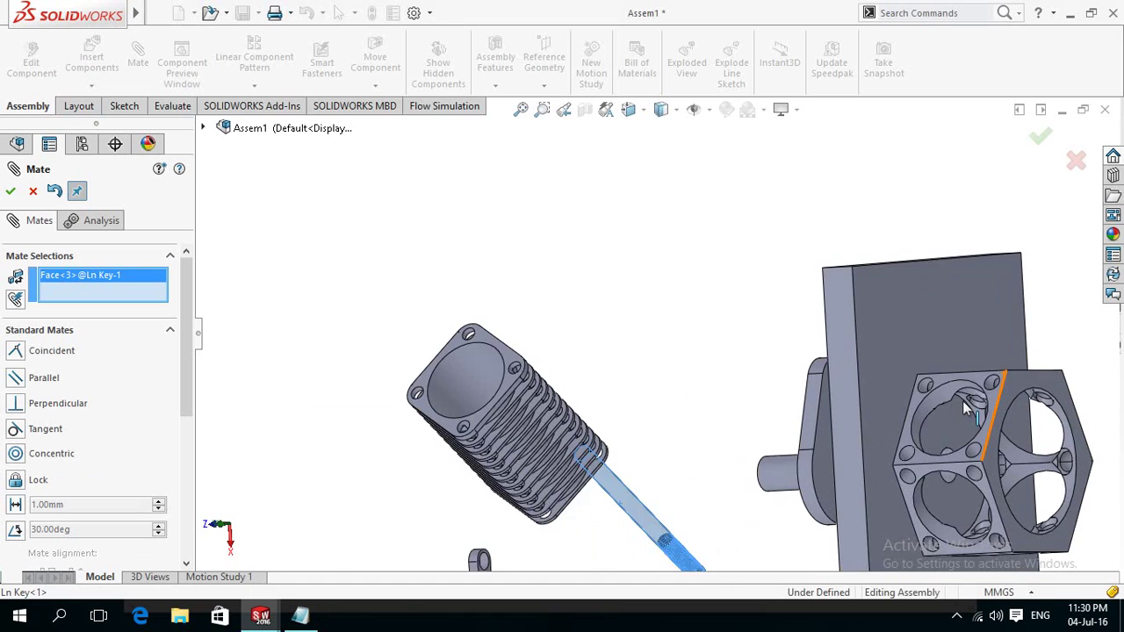
scroll(934, 392, "down", 3)
scroll(934, 391, "down", 1)
scroll(874, 382, "down", 1)
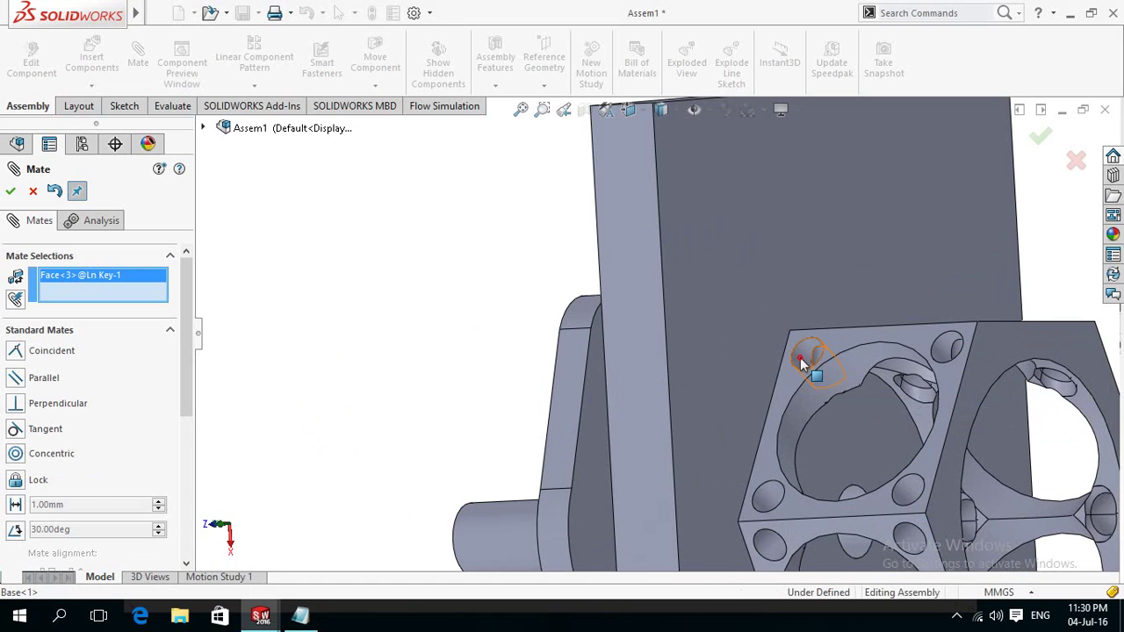
left_click(801, 362)
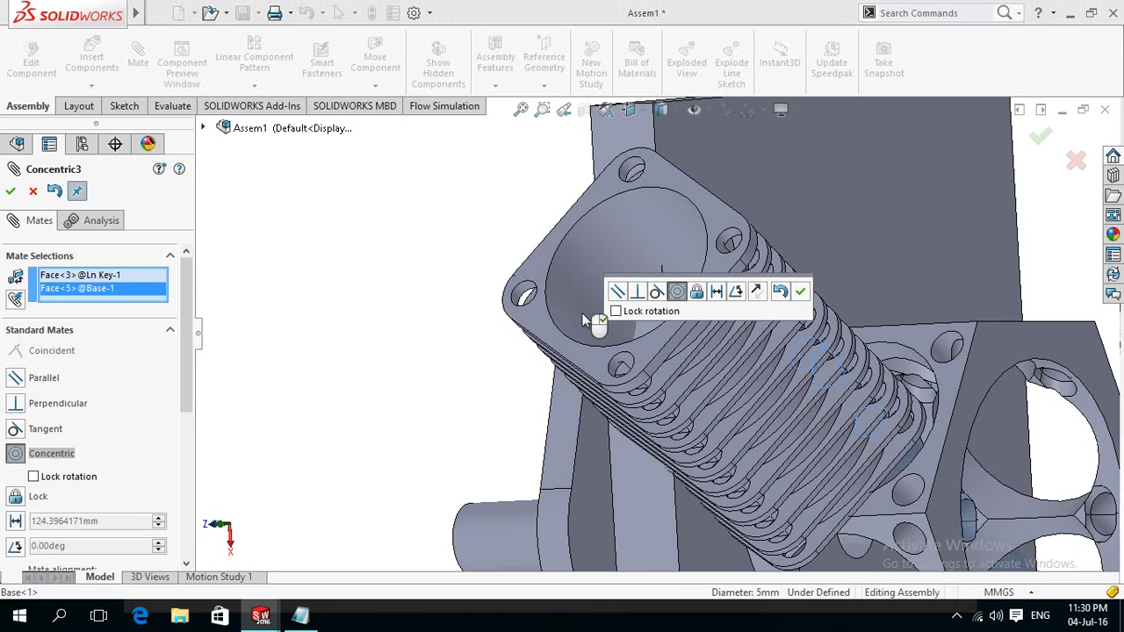
scroll(321, 346, "up", 3)
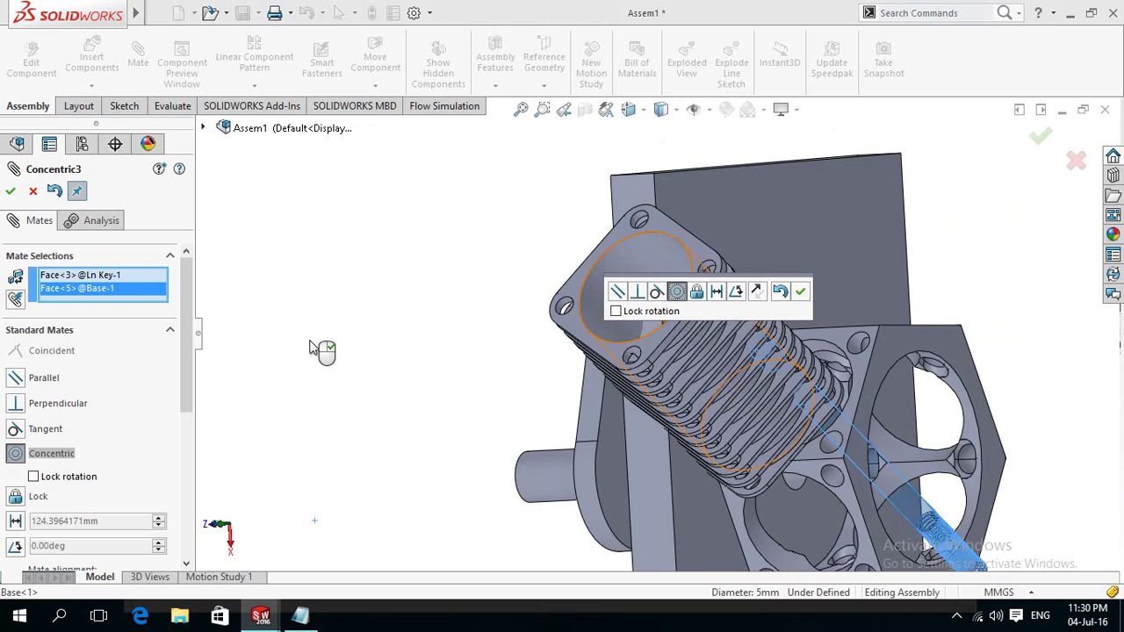
scroll(321, 346, "up", 2)
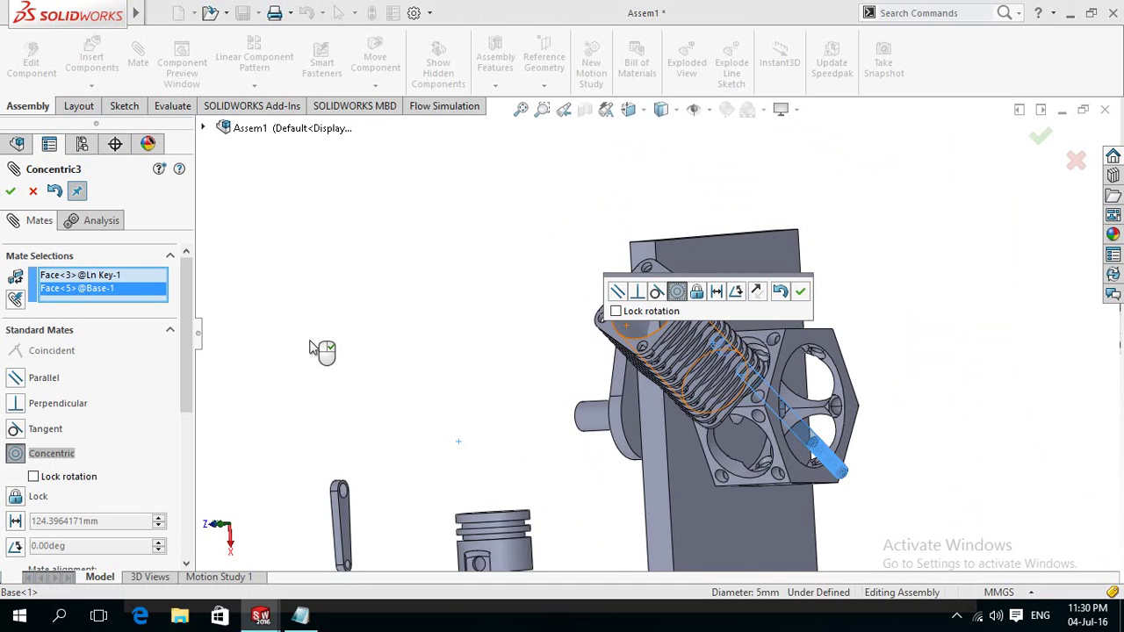
left_click(802, 294)
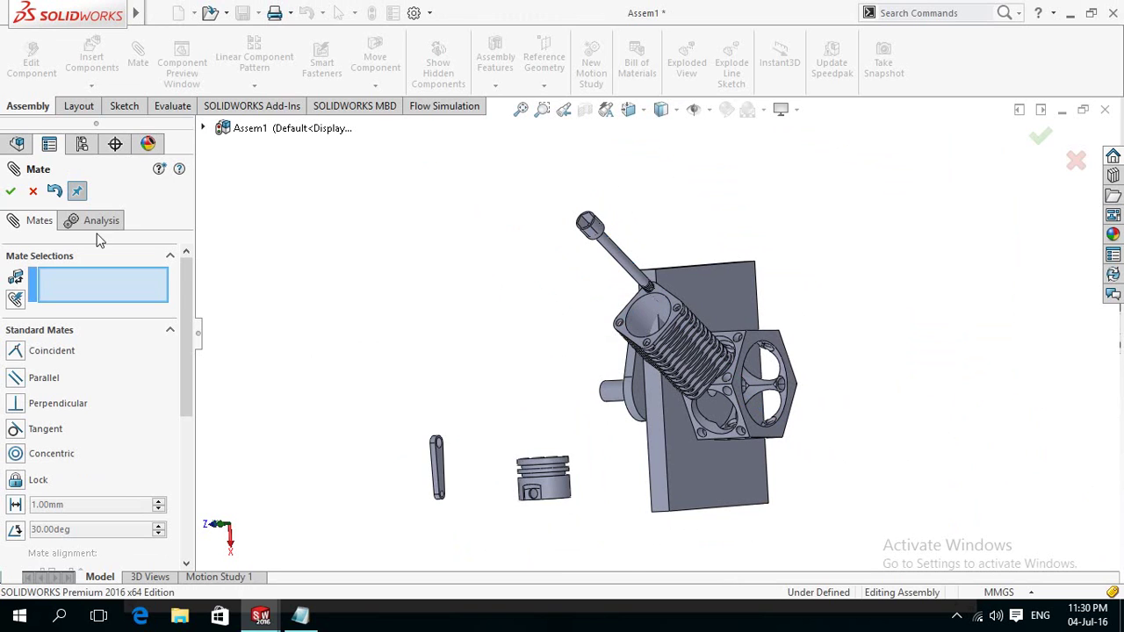
- Close the Mate panel and Ctrl-drag a second stud bolt, Ln Key<2>, beside the assembly
left_click(12, 192)
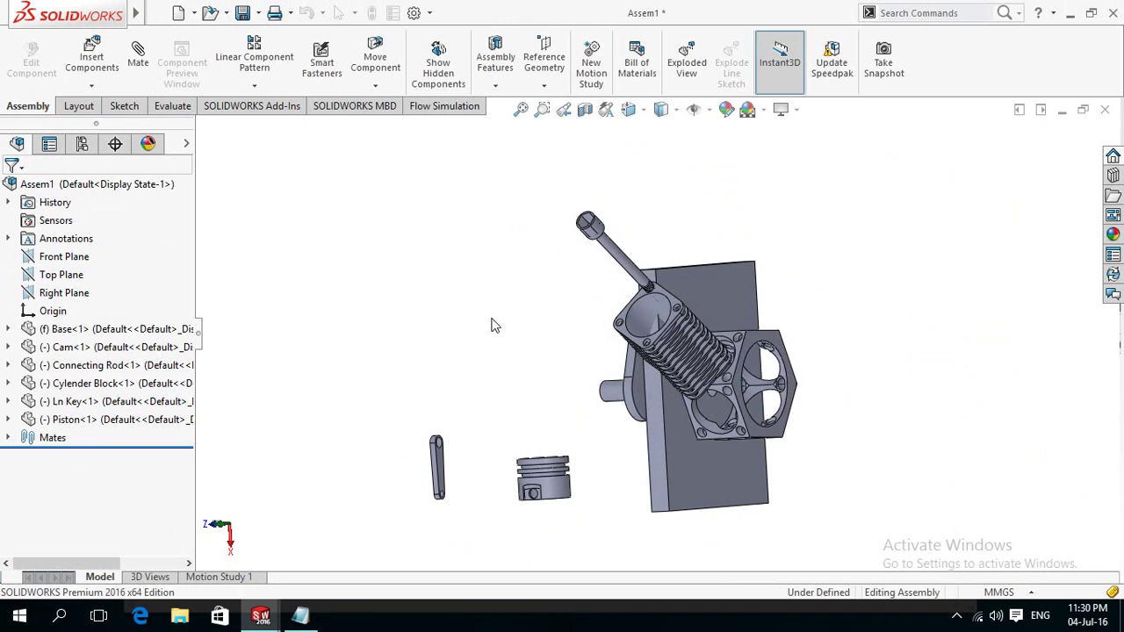
middle_click_drag(434, 334, 396, 337)
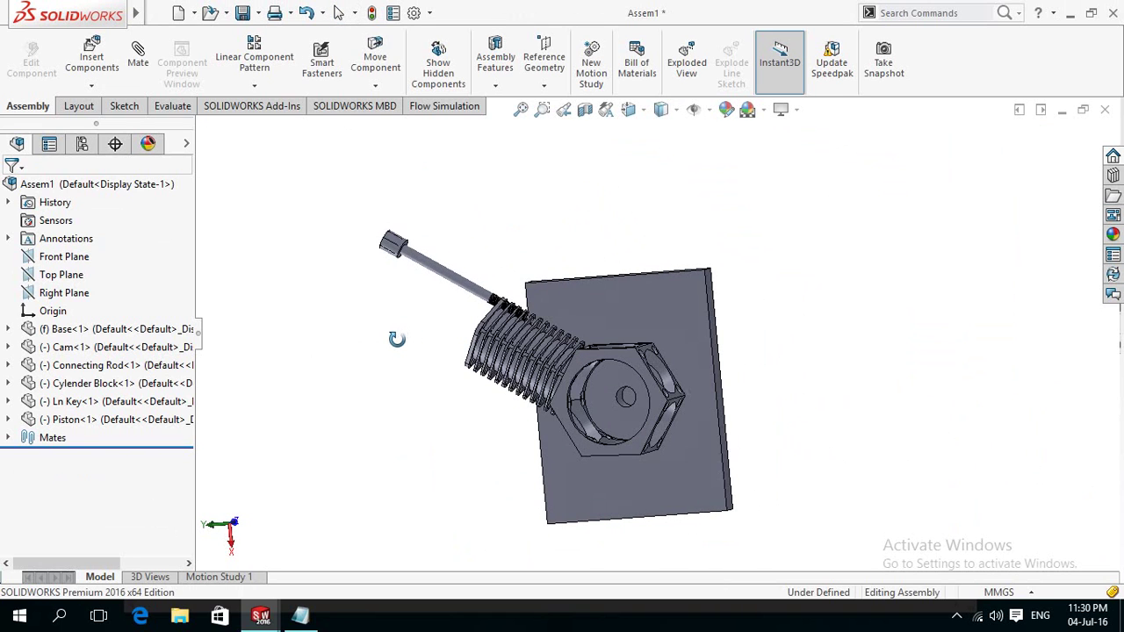
left_click_drag(392, 246, 338, 376, "ctrl")
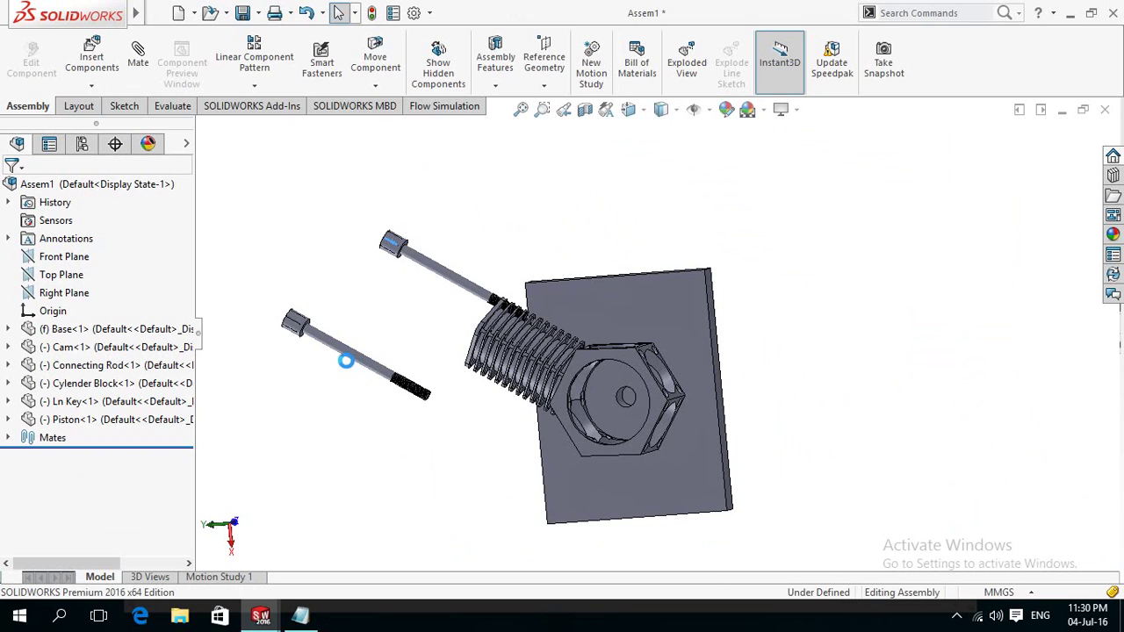
left_click(353, 355)
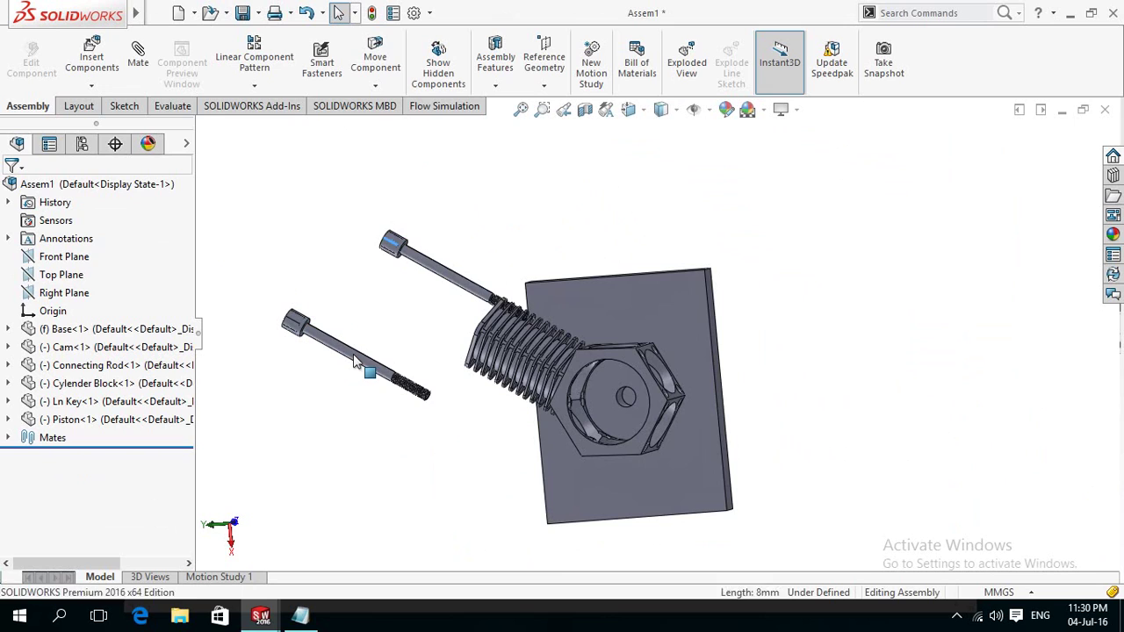
left_click(353, 356)
left_click(536, 261)
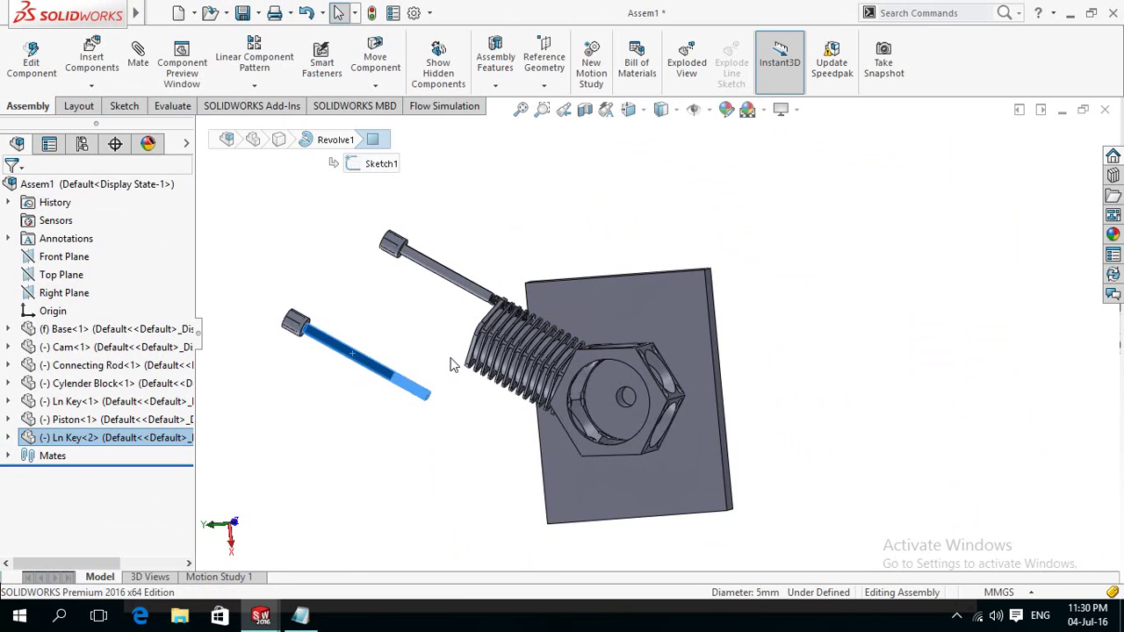
- Seat Ln Key<2> concentric in another Cylender Block flange hole (Concentric4)
mouse_move(448, 342)
middle_mouse_down()
mouse_move(496, 403)
mouse_move(612, 408)
middle_mouse_up()
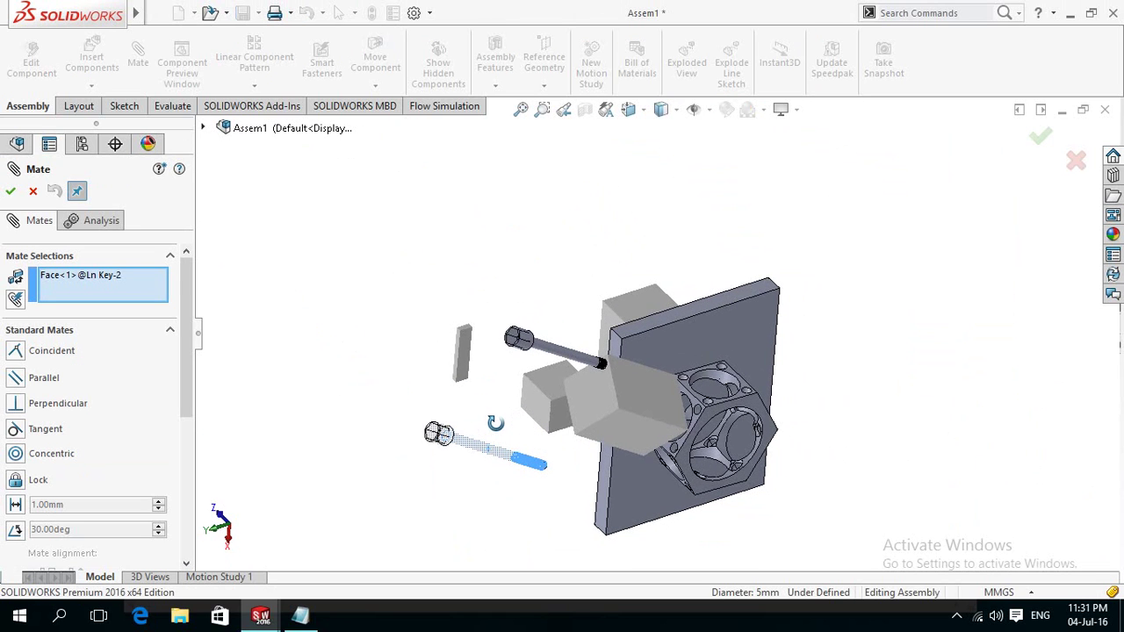
scroll(610, 404, "down", 2)
scroll(608, 401, "down", 2)
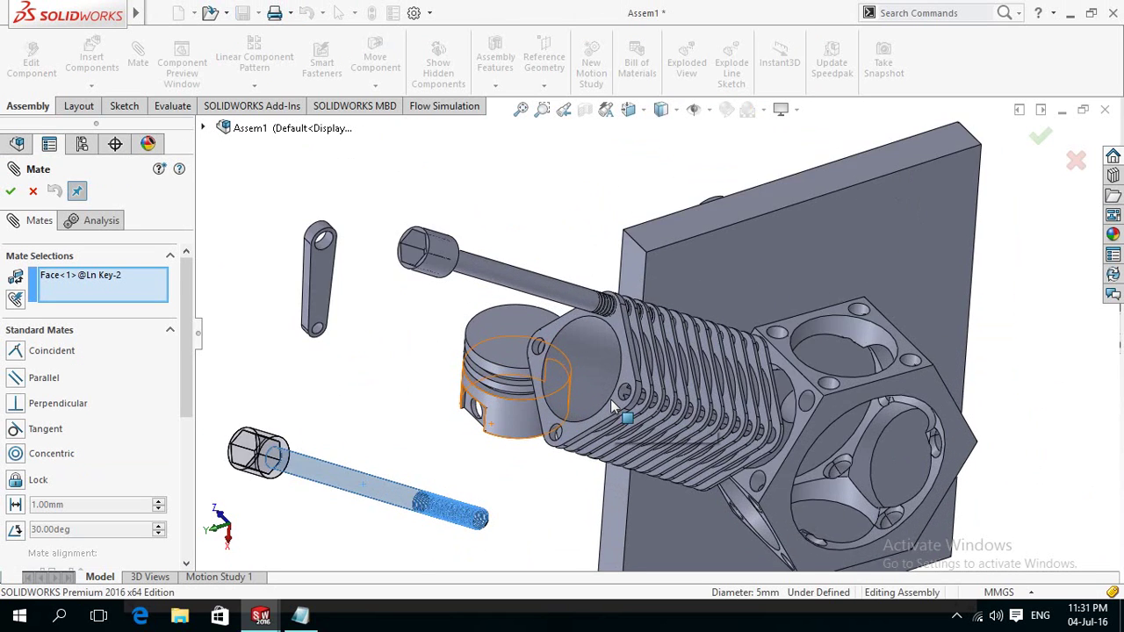
scroll(610, 398, "down", 3)
scroll(613, 398, "down", 3)
scroll(619, 395, "down", 2)
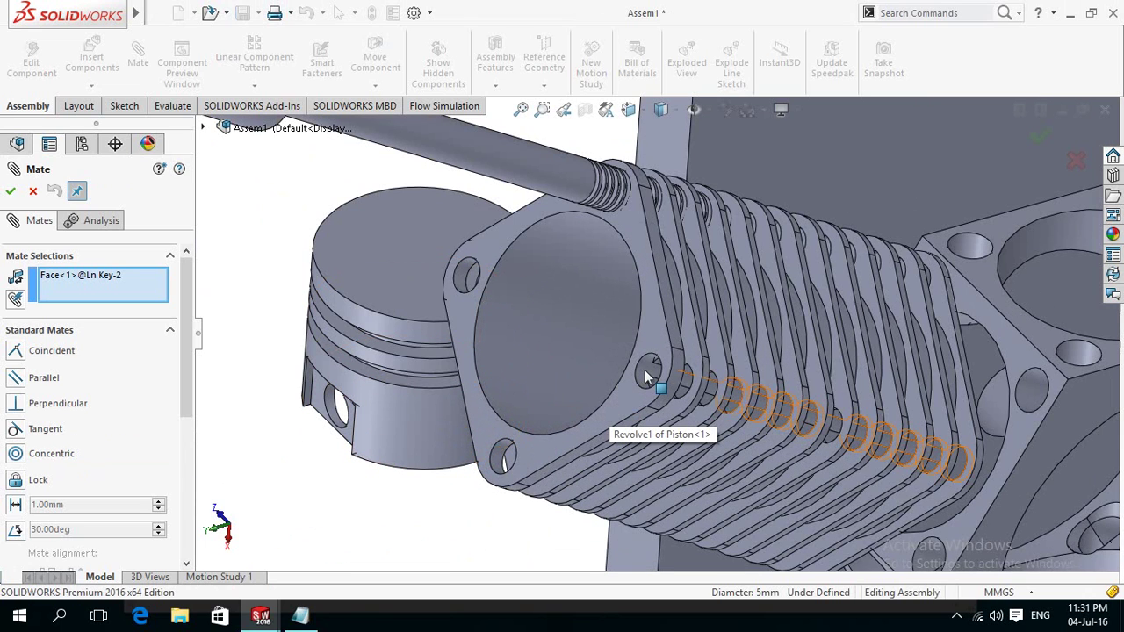
left_click(645, 376)
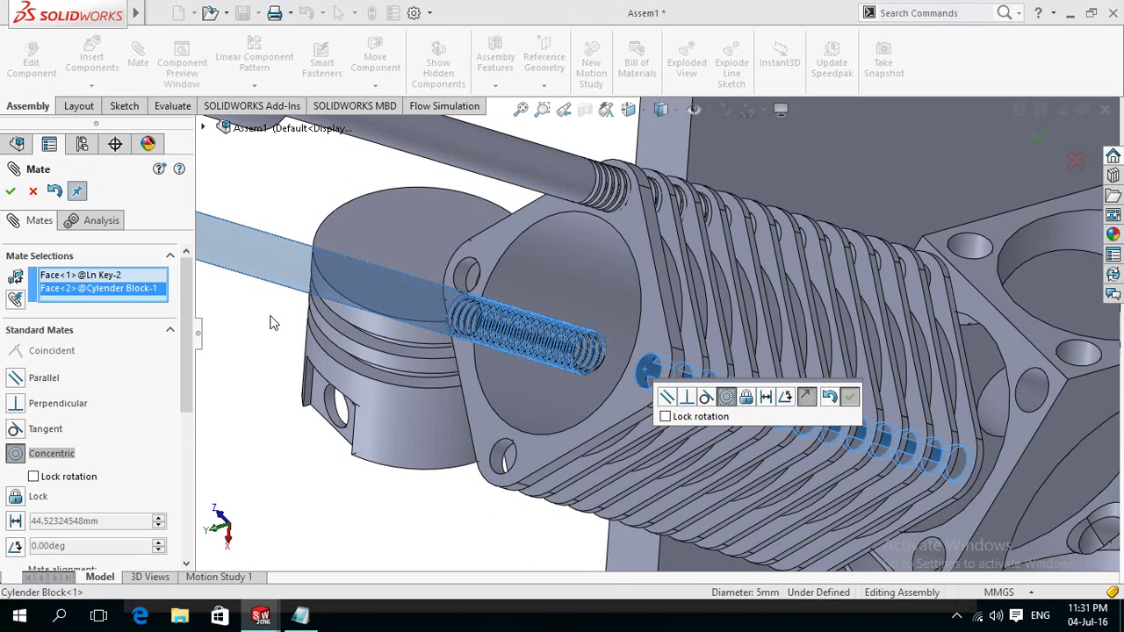
key("Return")
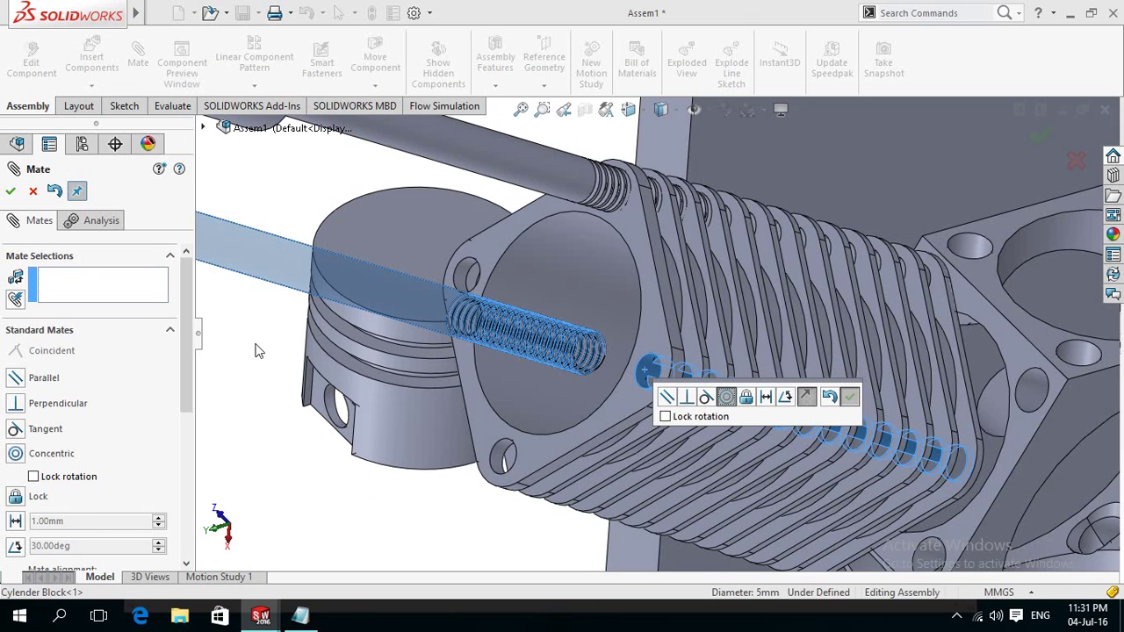
scroll(249, 339, "up", 1)
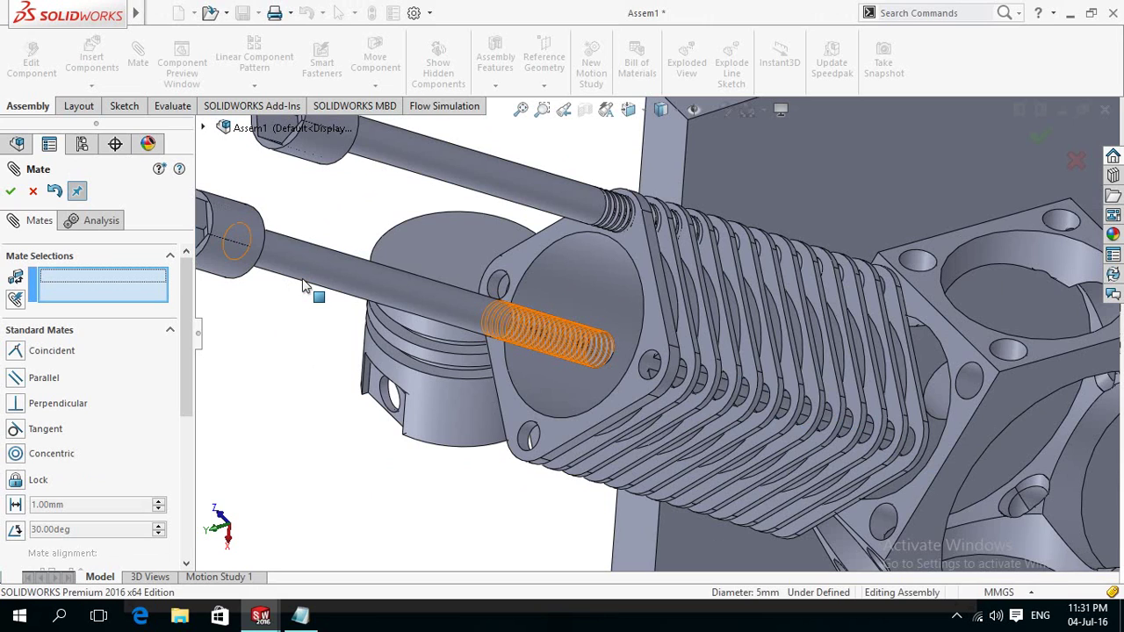
left_click(305, 285)
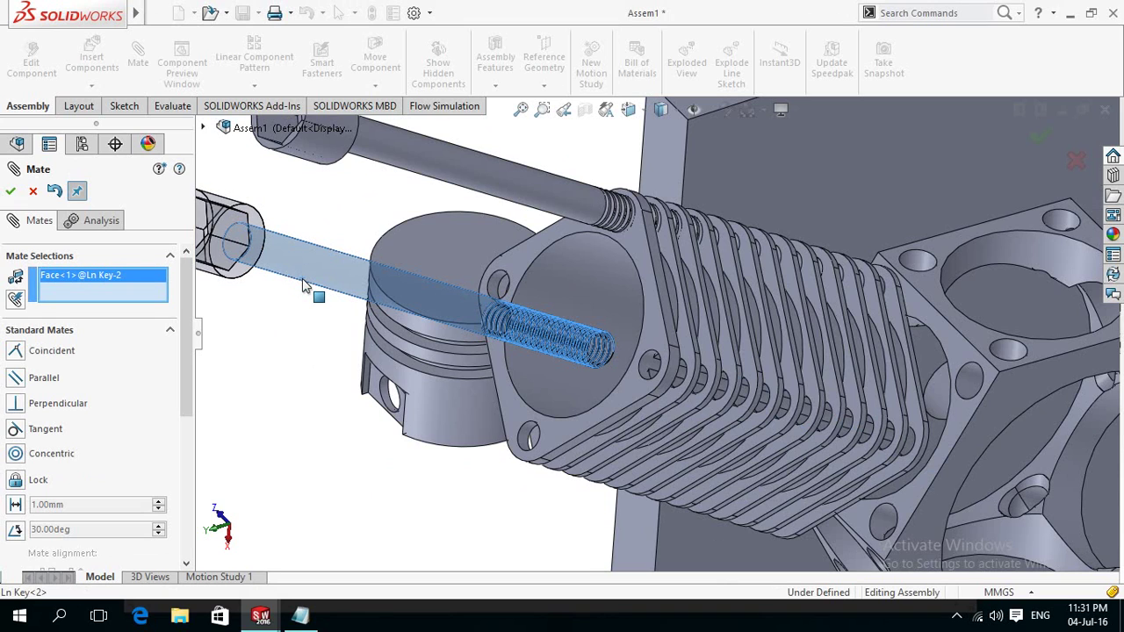
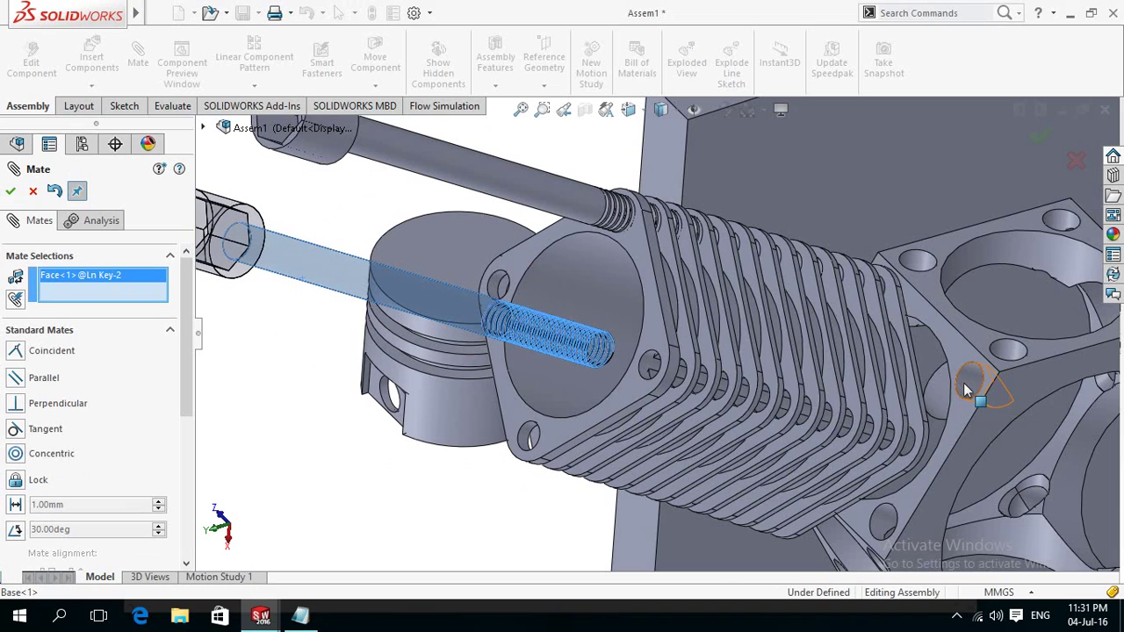
- Try a concentric mate between the bolt and the base hole face, then cancel the failed mate
left_click(966, 384)
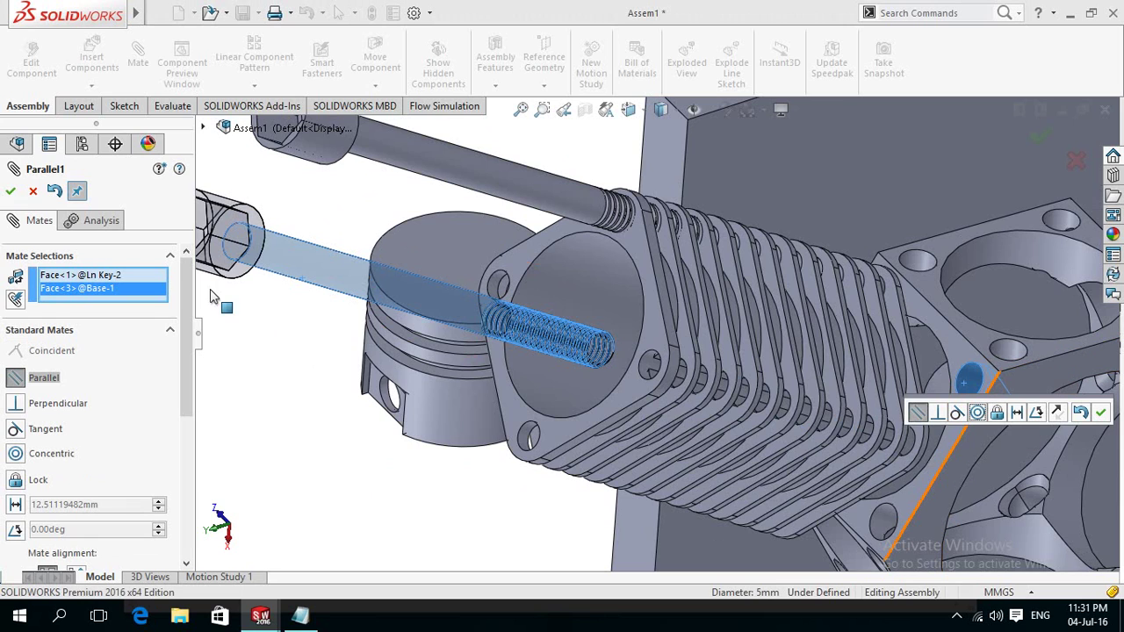
left_click(17, 458)
left_click(18, 458)
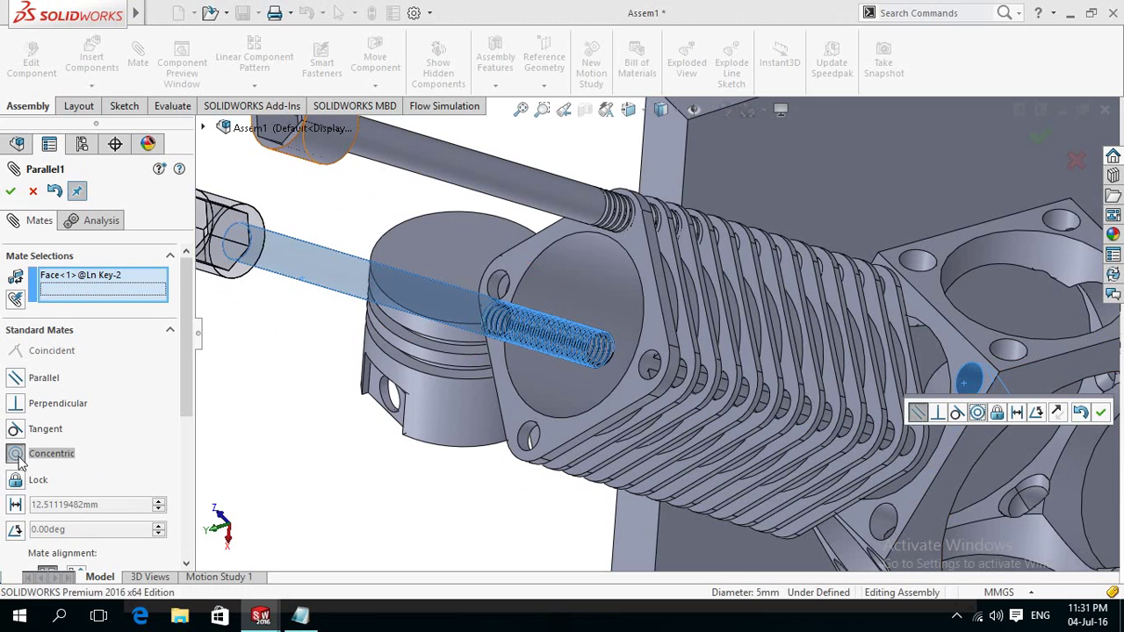
left_click(32, 192)
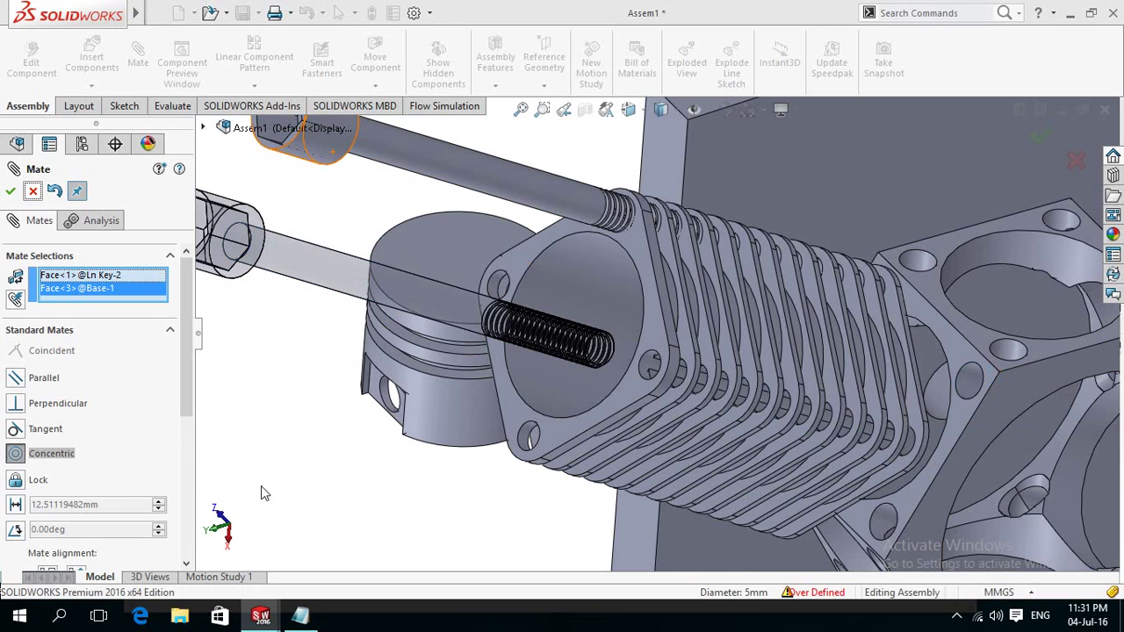
key("Escape")
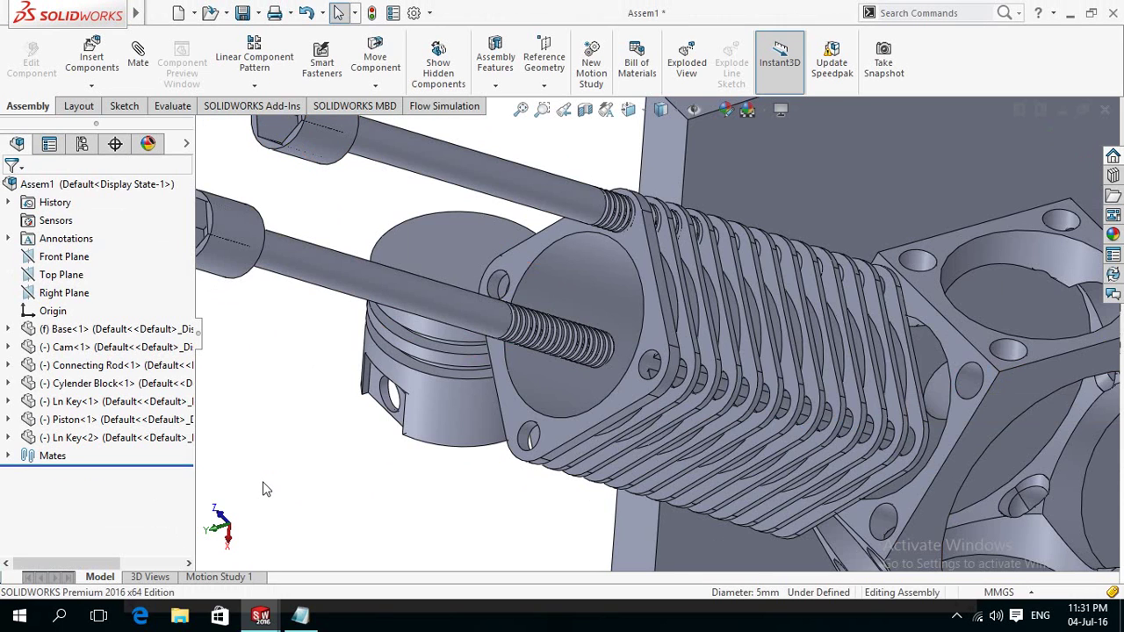
- Zoom to fit, orbit the assembly, and delete the cylinder block
key("f")
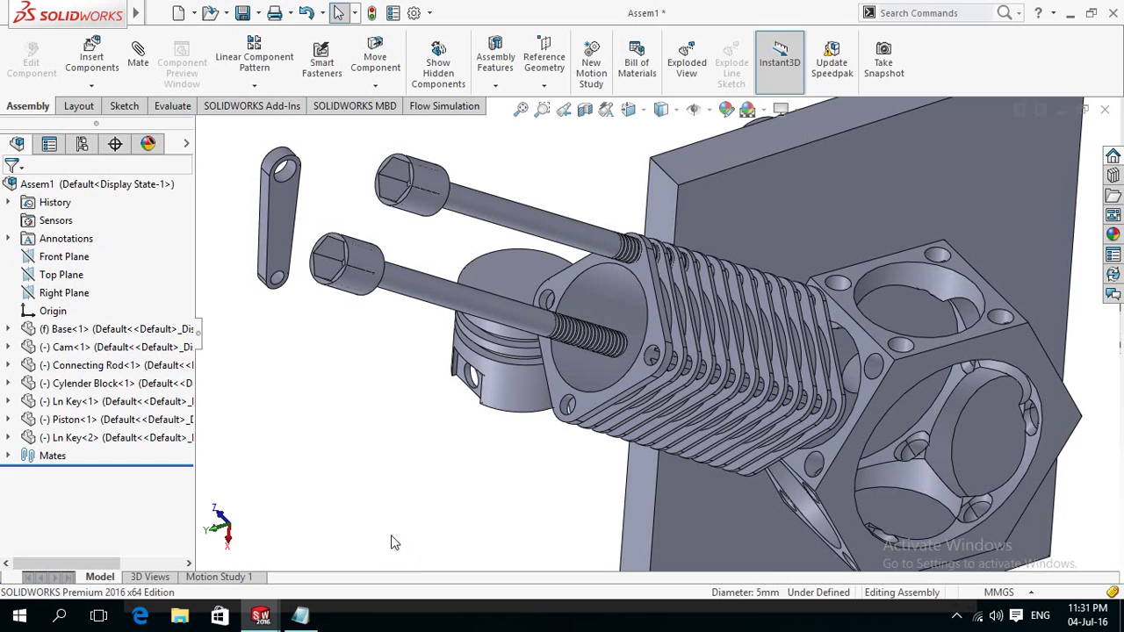
scroll(394, 543, "up", 3)
scroll(389, 539, "up", 2)
mouse_move(431, 524)
middle_mouse_down()
mouse_move(381, 583)
mouse_move(400, 470)
mouse_move(352, 469)
mouse_move(468, 540)
mouse_move(437, 547)
mouse_move(392, 454)
middle_mouse_up()
key("Escape")
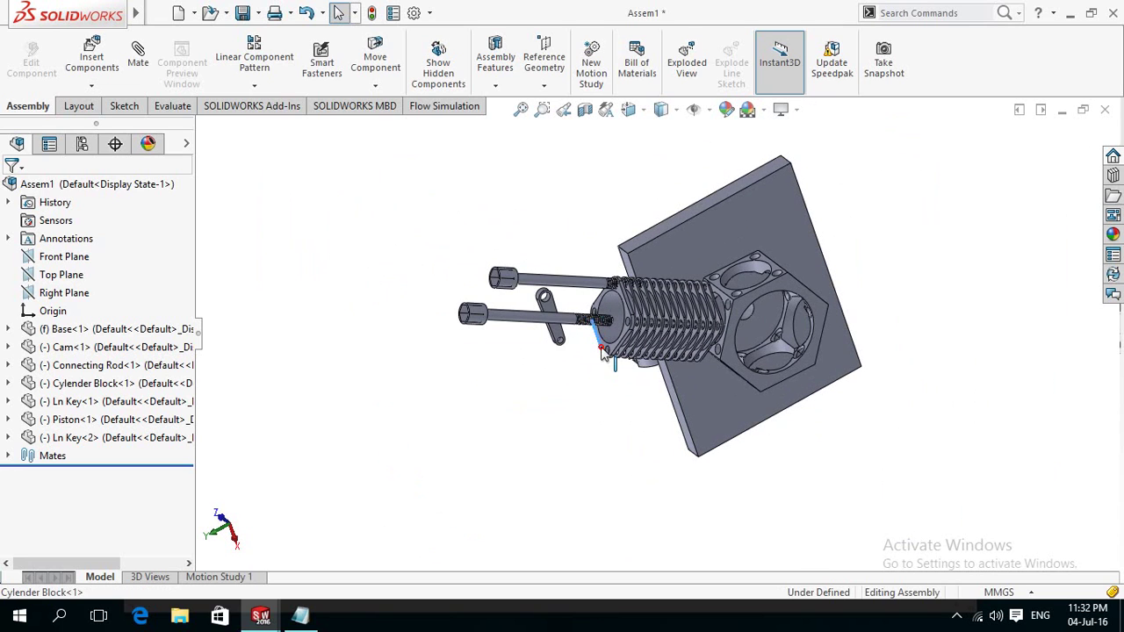
left_click(600, 347)
key("Delete")
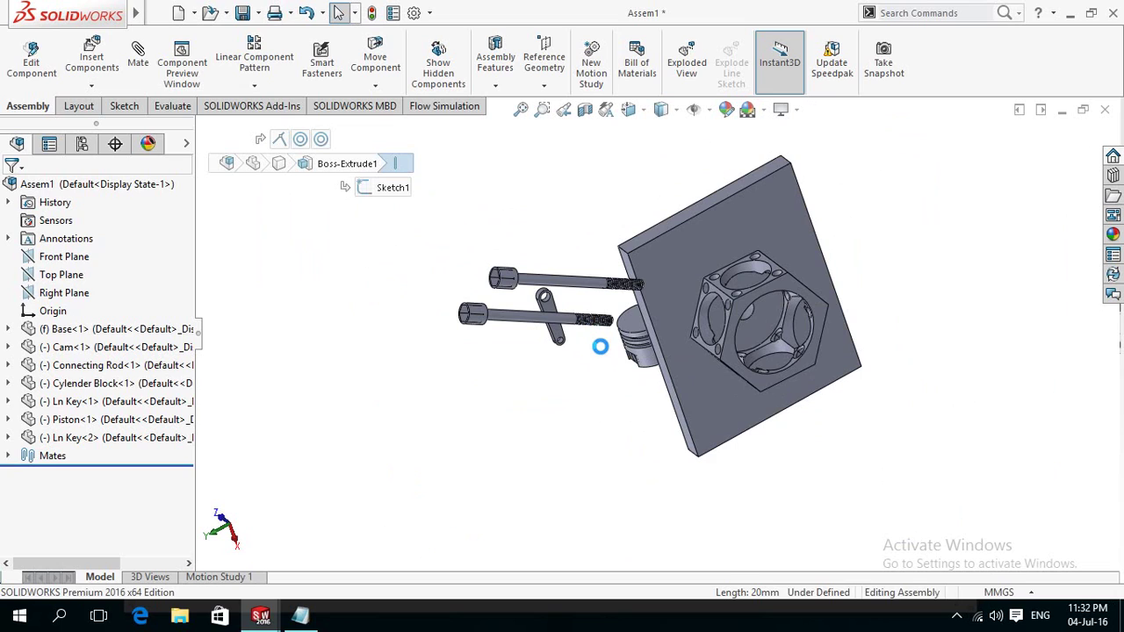
- Open the Base part from its hex face
left_click(665, 508)
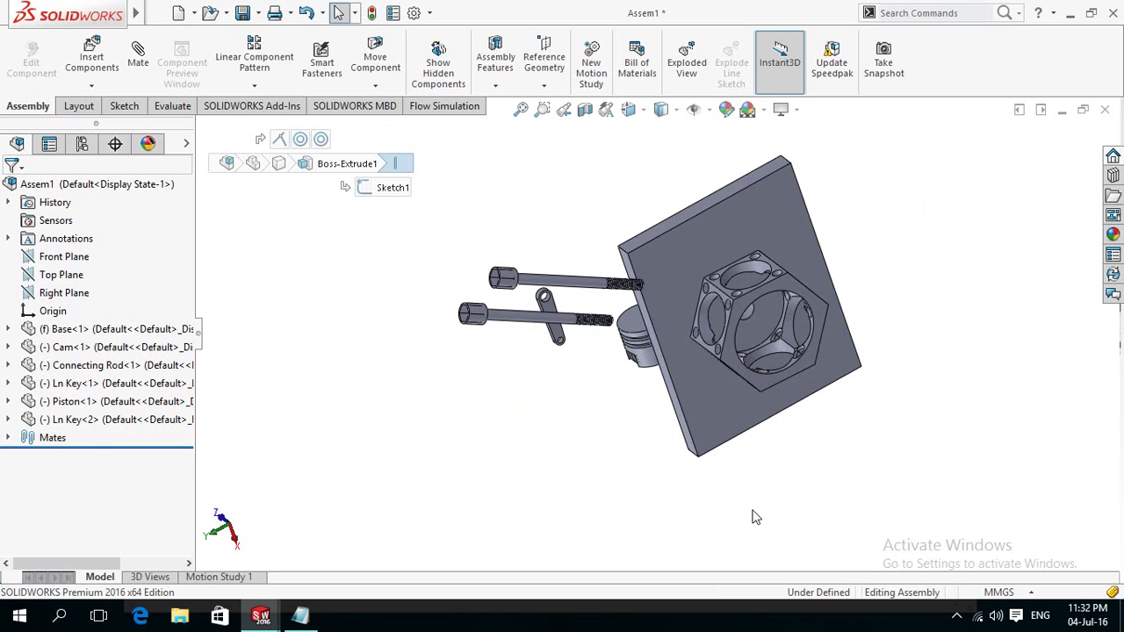
left_click(743, 373)
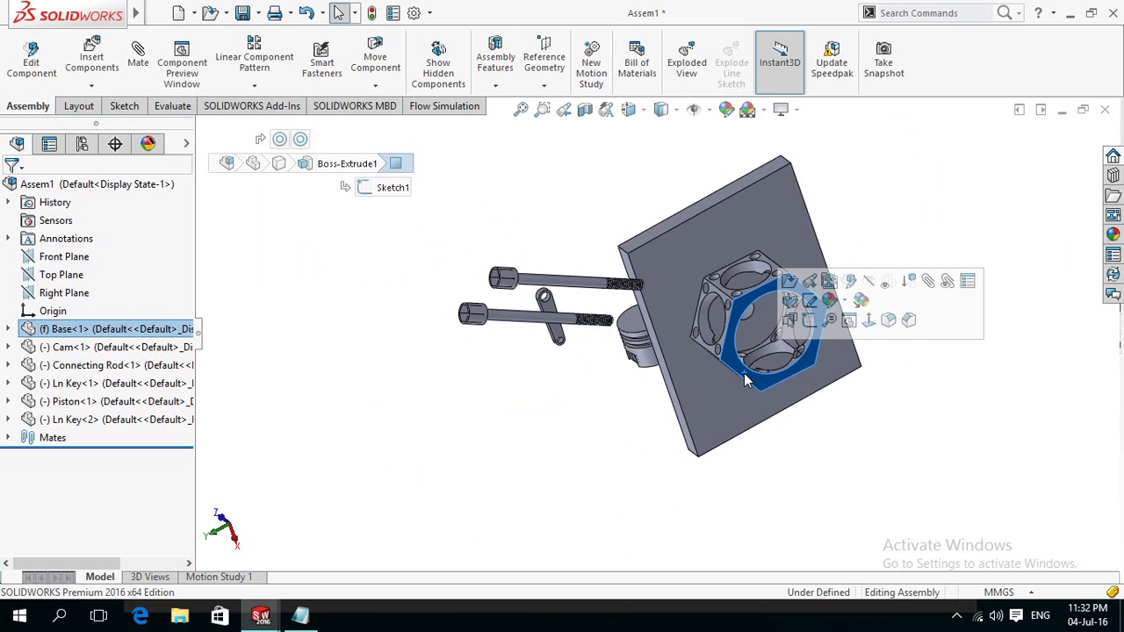
left_click(788, 281)
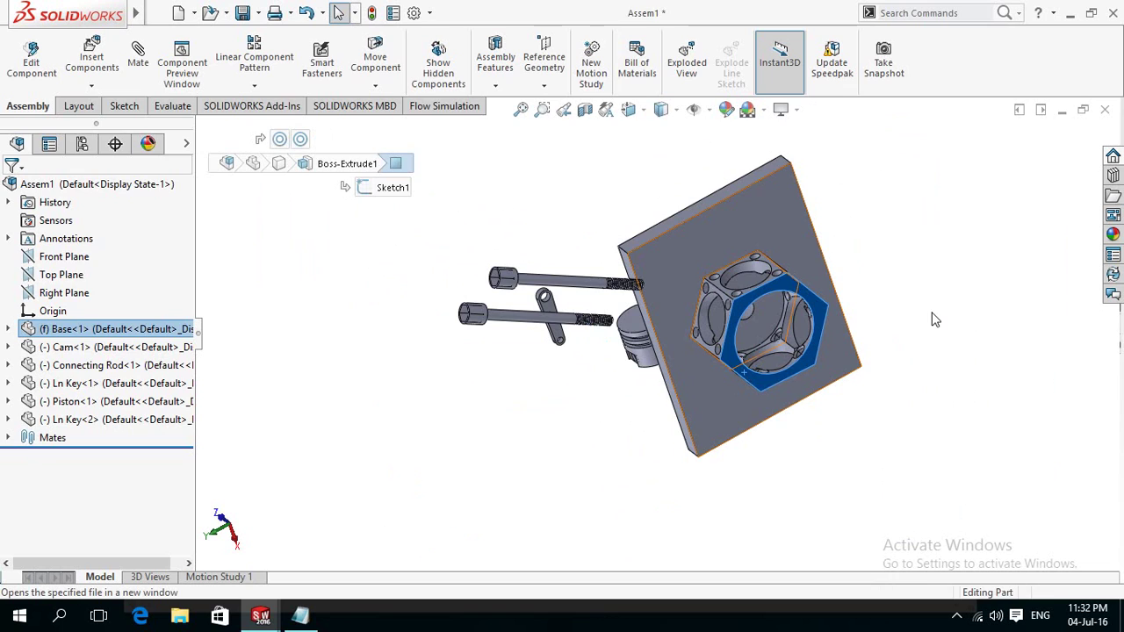
- Delete the Cut-Extrude1 feature and its patterns from the Base part
left_click(789, 470)
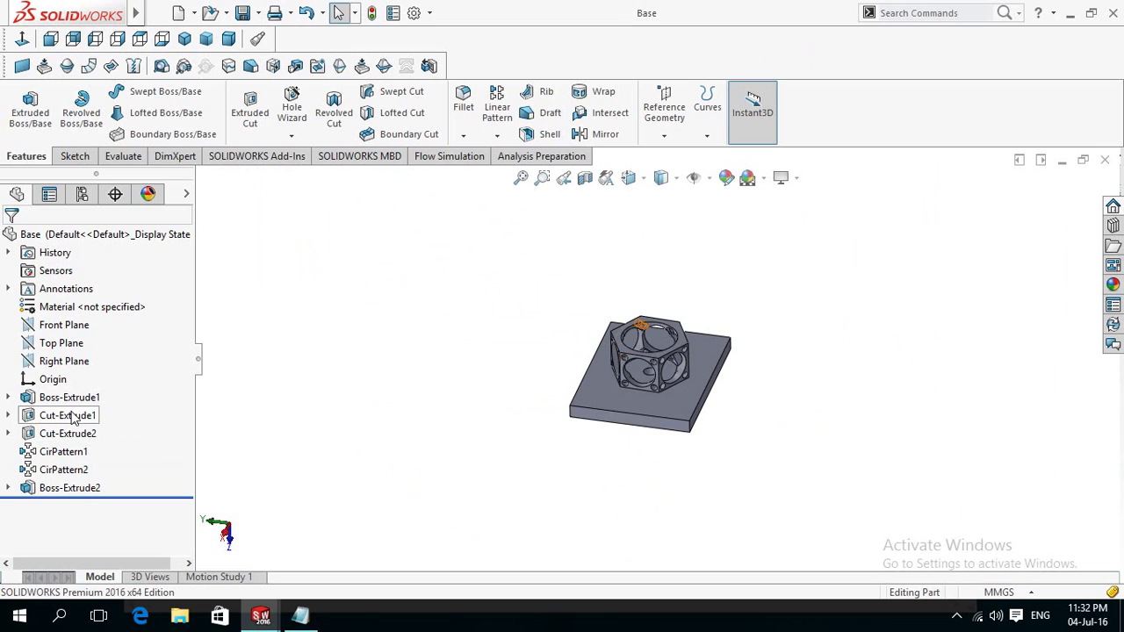
right_click(72, 418)
left_click(107, 361)
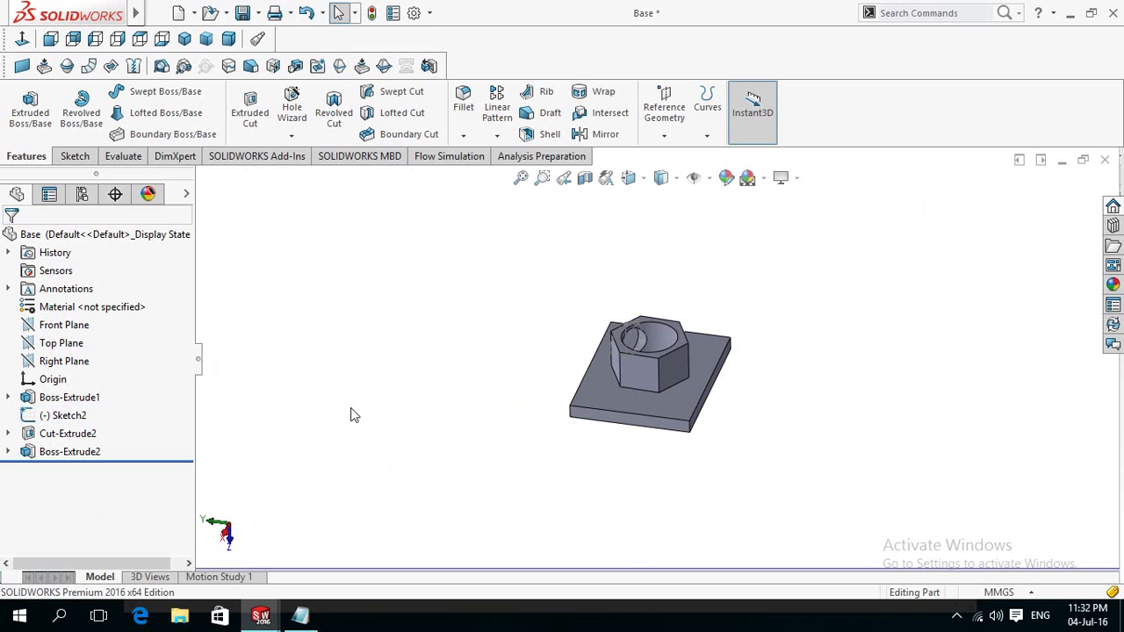
mouse_move(357, 403)
middle_mouse_down()
mouse_move(501, 519)
mouse_move(490, 526)
mouse_move(481, 511)
middle_mouse_up()
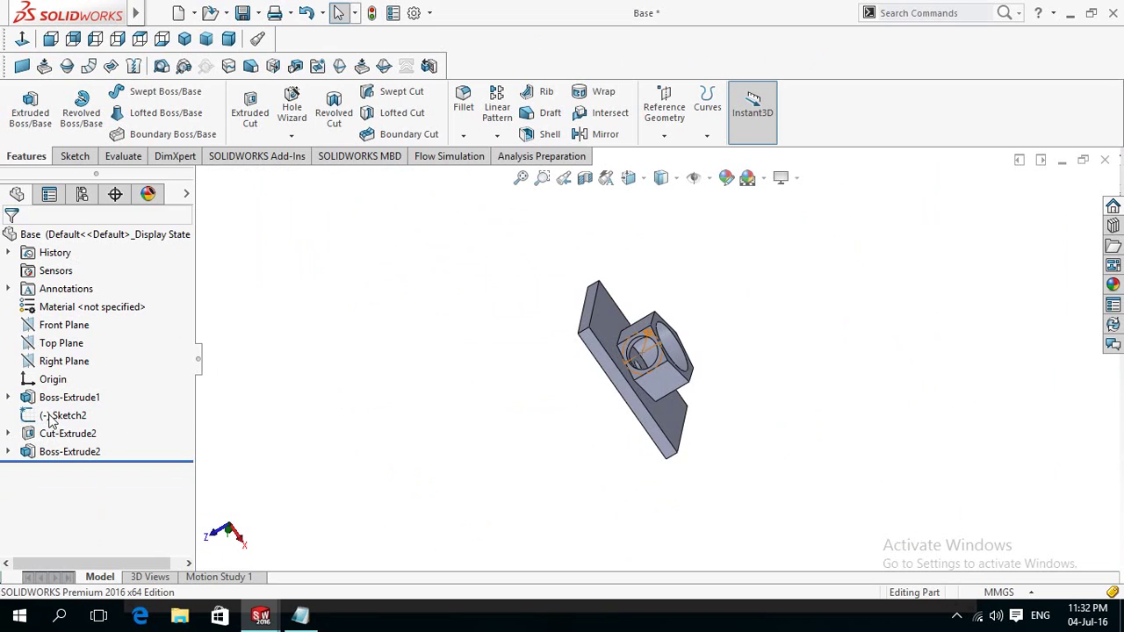
- Delete Sketch2 from the Base part's feature tree
mouse_move(356, 426)
middle_mouse_down()
mouse_move(313, 431)
mouse_move(311, 443)
middle_mouse_up()
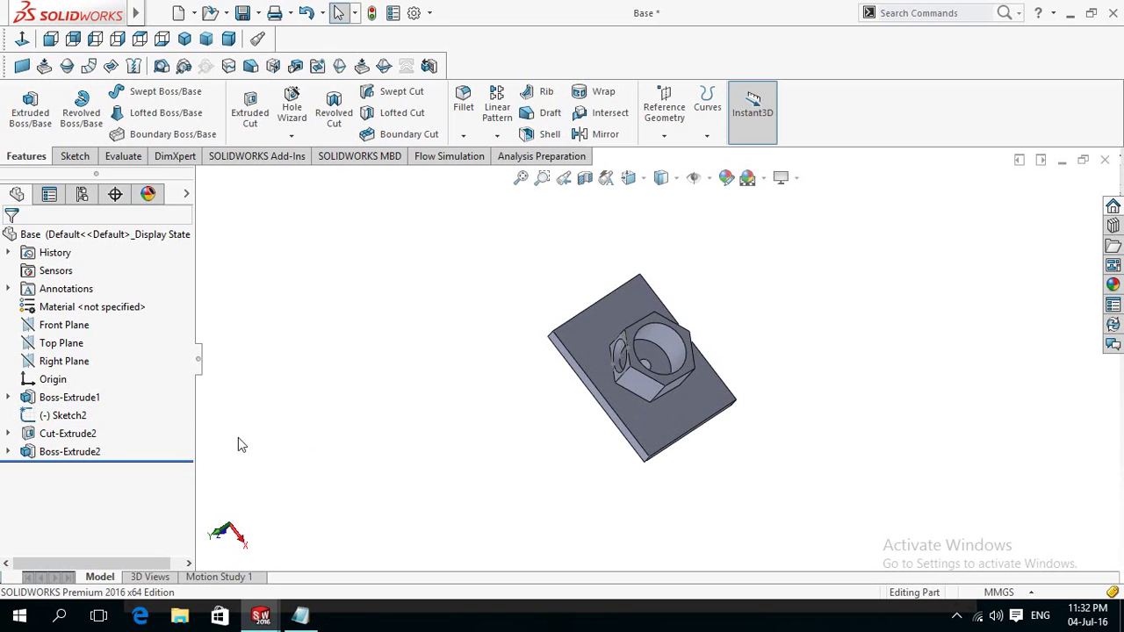
right_click(63, 422)
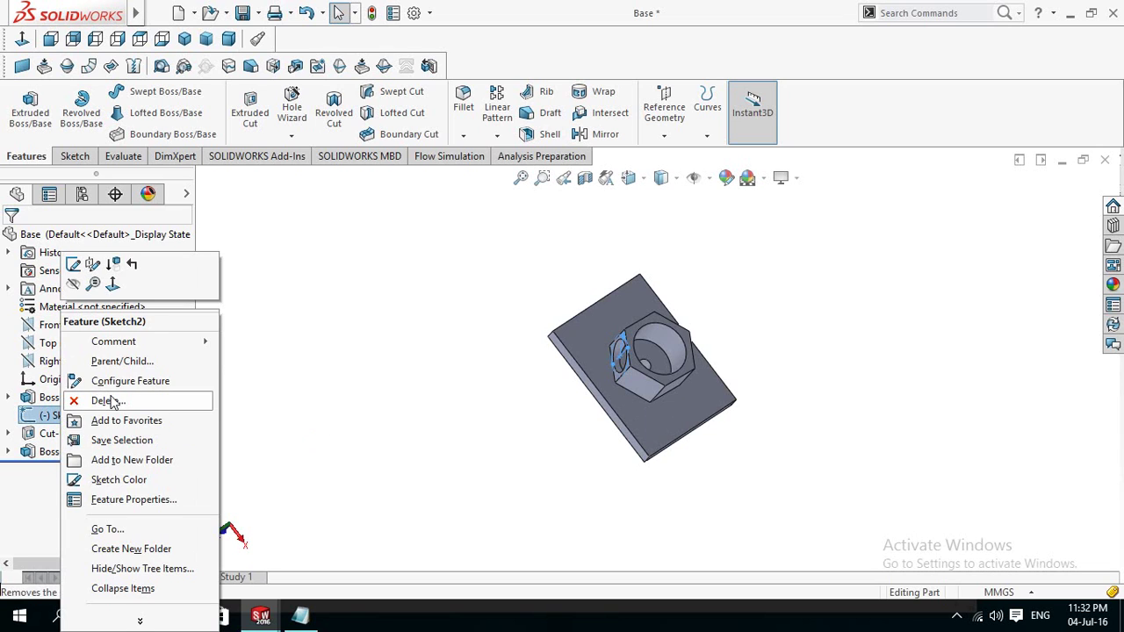
left_click(106, 401)
mouse_move(532, 447)
middle_mouse_down()
mouse_move(470, 463)
mouse_move(324, 431)
mouse_move(348, 471)
mouse_move(400, 494)
mouse_move(381, 472)
middle_mouse_up()
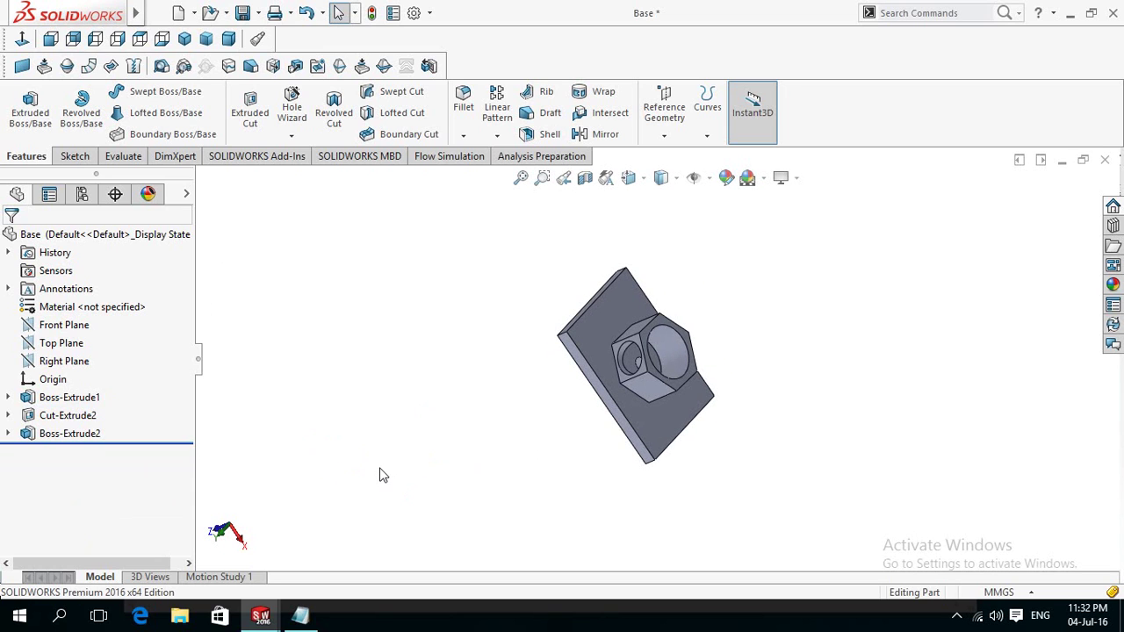
- Circular-pattern Cut-Extrude2 six times over 360° around the main bore edge as CirPattern3
left_click(497, 139)
left_click(498, 139)
left_click(498, 137)
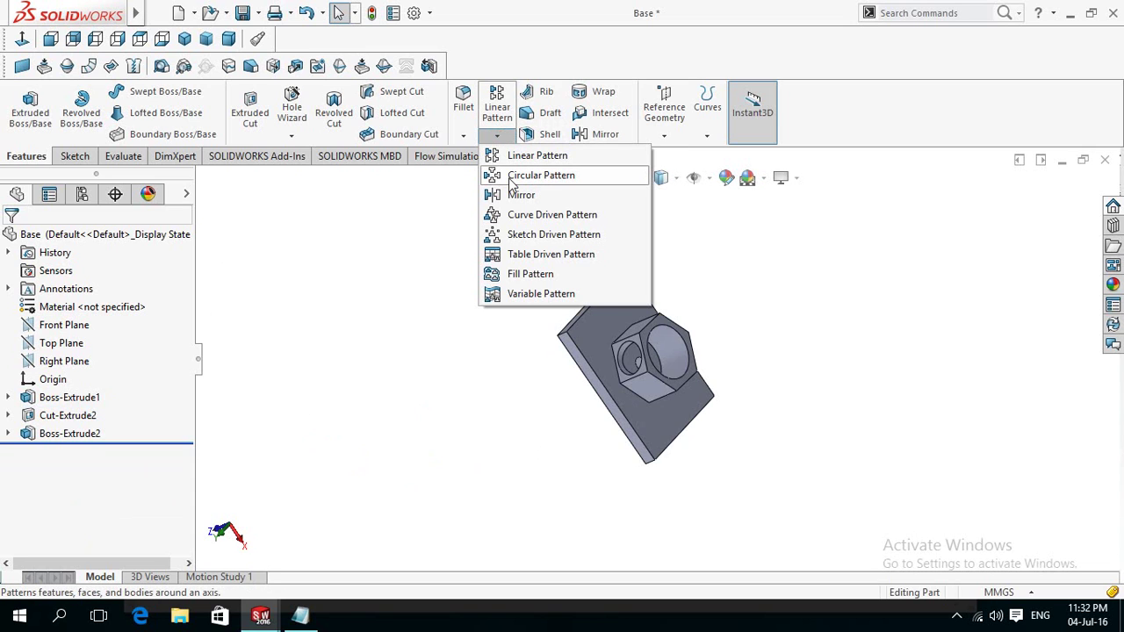
left_click(527, 175)
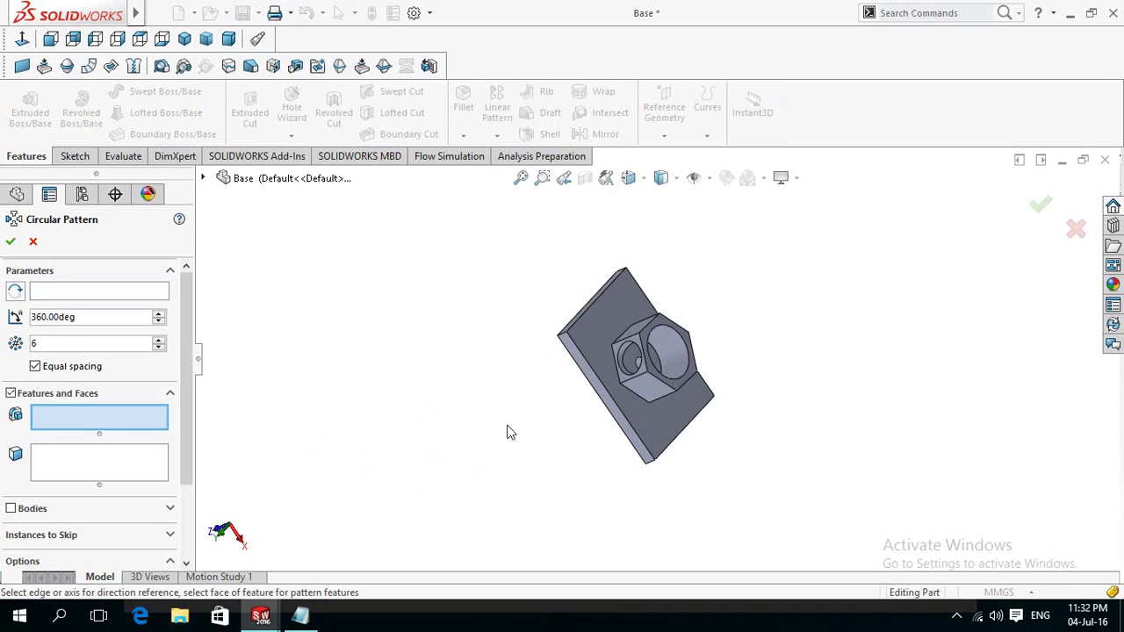
scroll(532, 446, "down", 1)
scroll(534, 446, "down", 1)
scroll(821, 395, "down", 1)
scroll(824, 279, "down", 1)
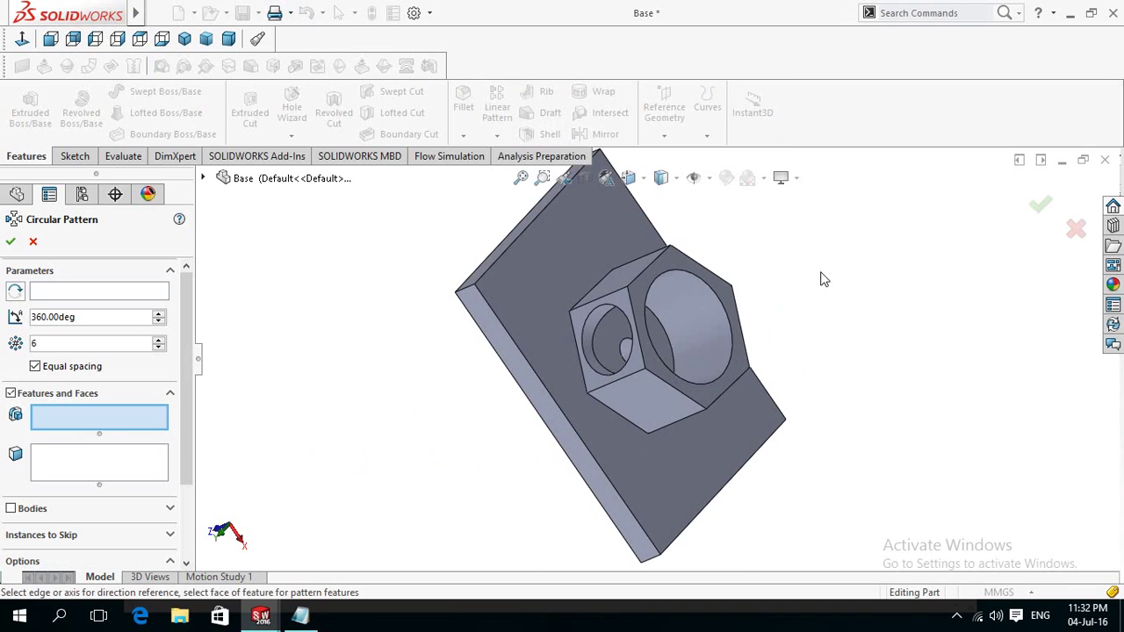
scroll(824, 279, "down", 1)
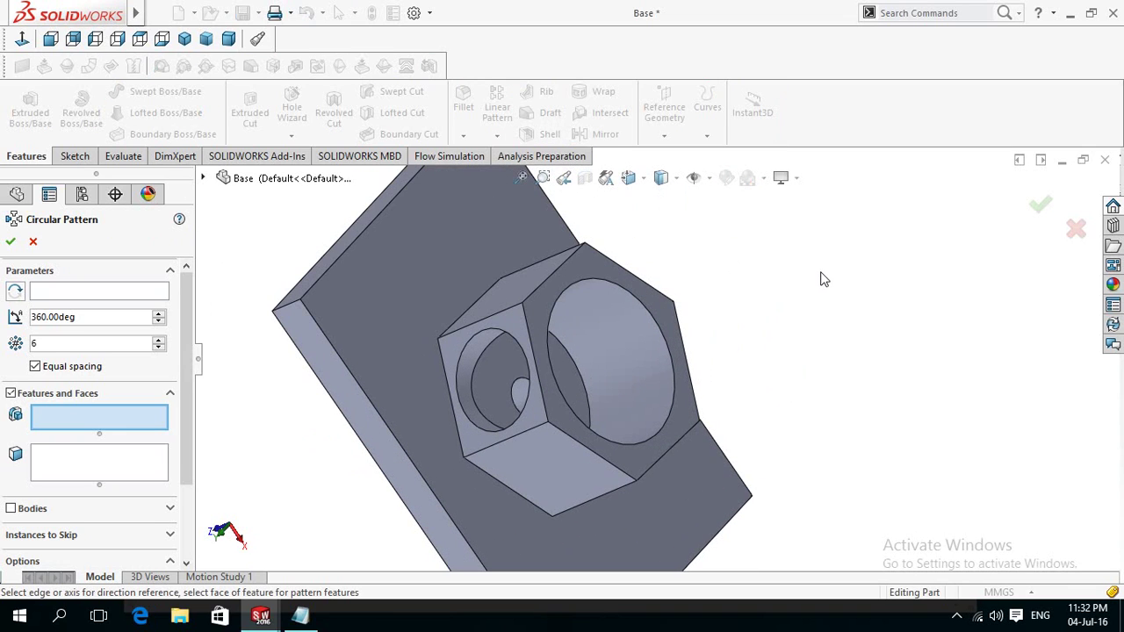
left_click(474, 351)
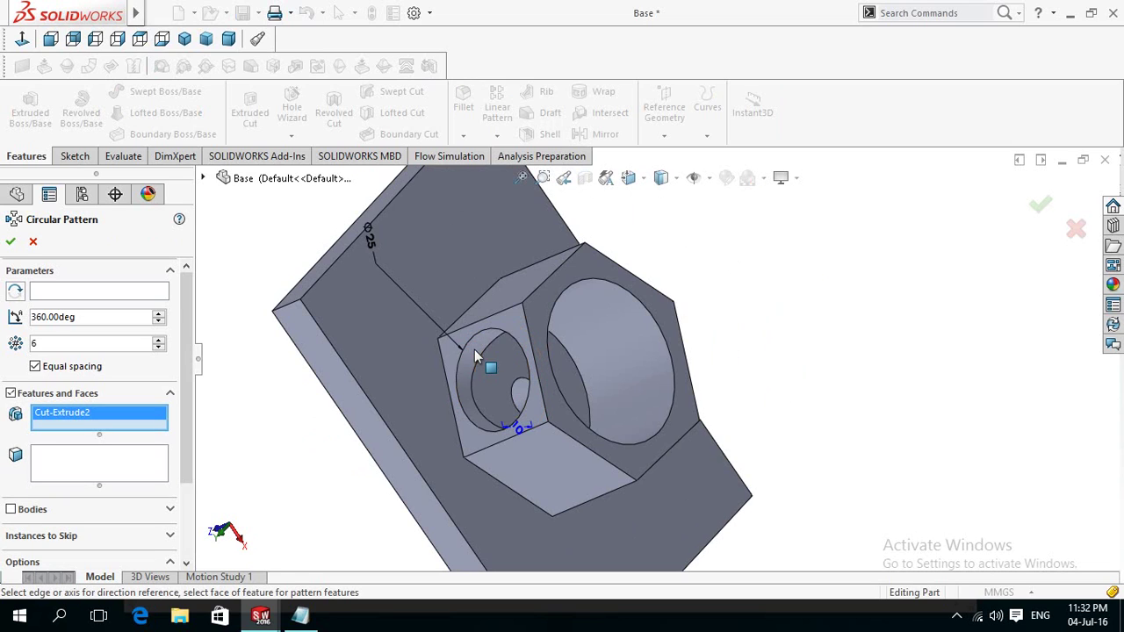
left_click(97, 292)
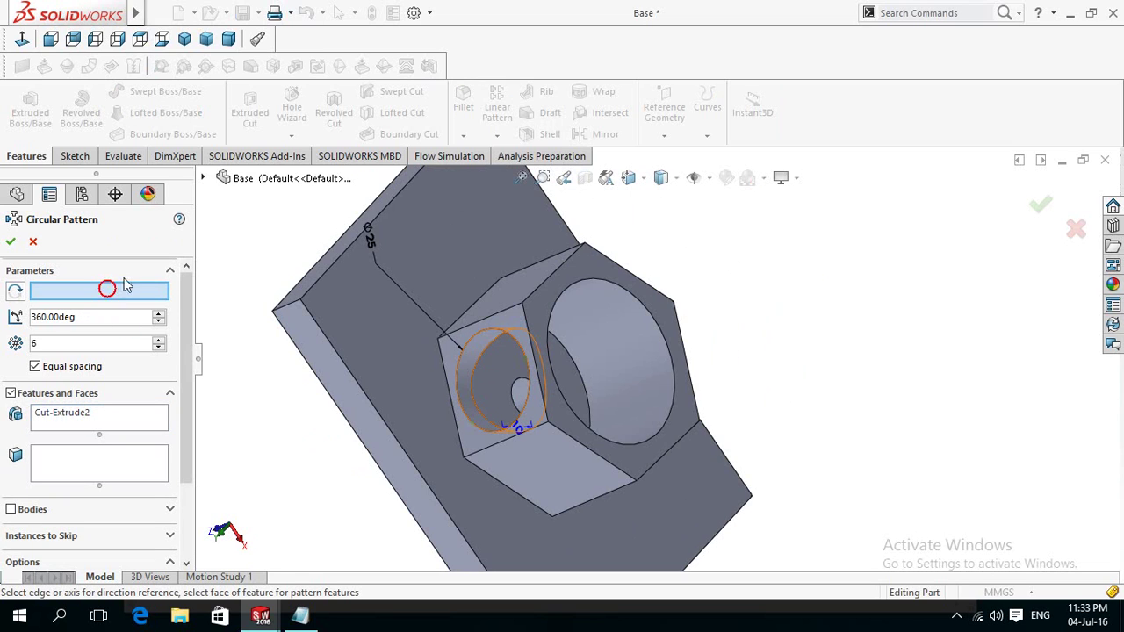
left_click(629, 293)
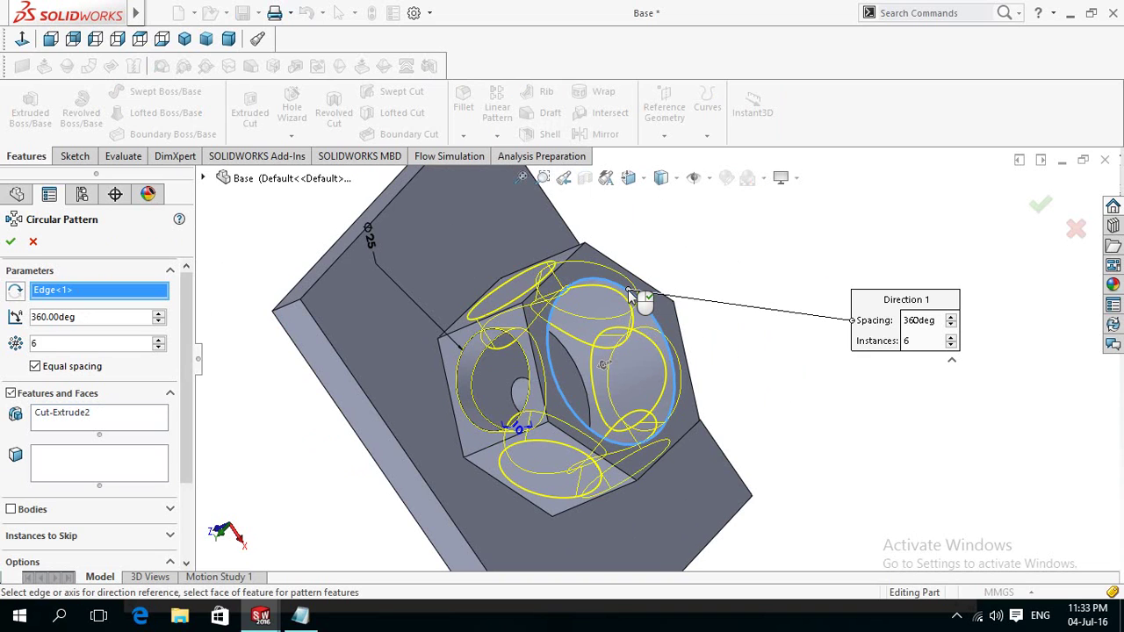
left_click(9, 242)
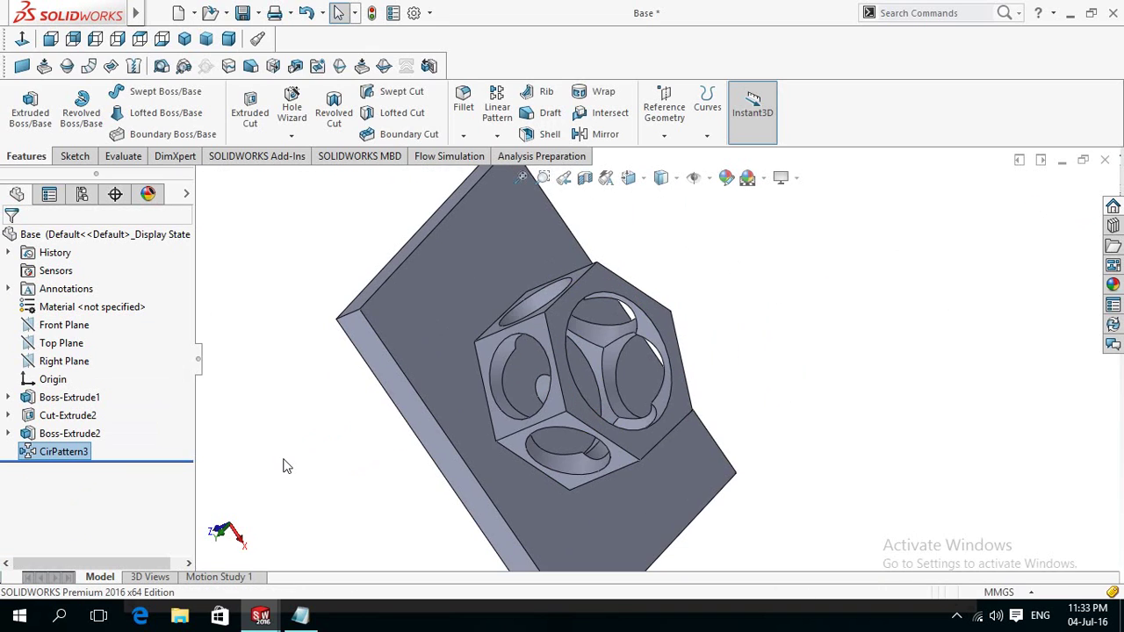
scroll(316, 467, "up", 2)
mouse_move(408, 449)
middle_mouse_down()
mouse_move(304, 441)
mouse_move(333, 431)
mouse_move(384, 439)
mouse_move(378, 446)
middle_mouse_up()
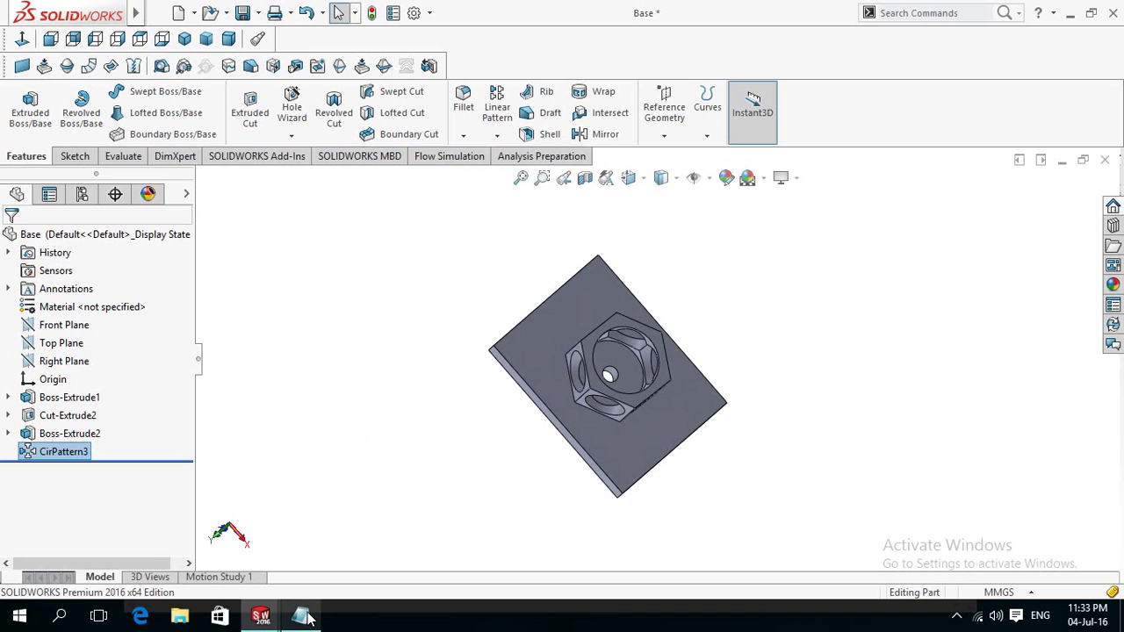
mouse_move(260, 616)
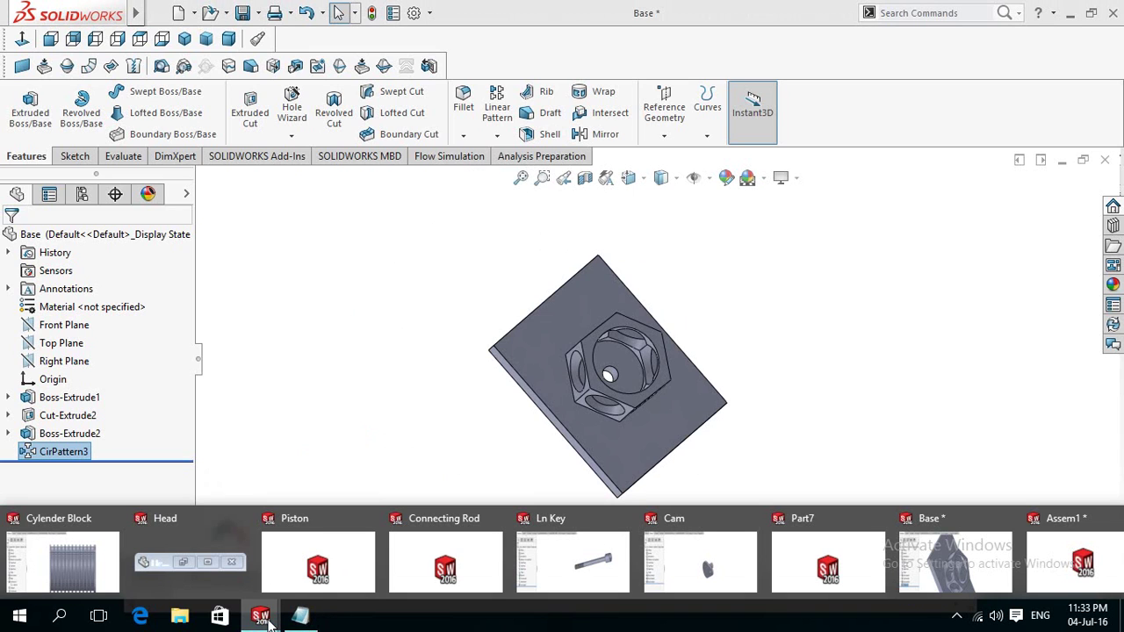
left_click(1051, 549)
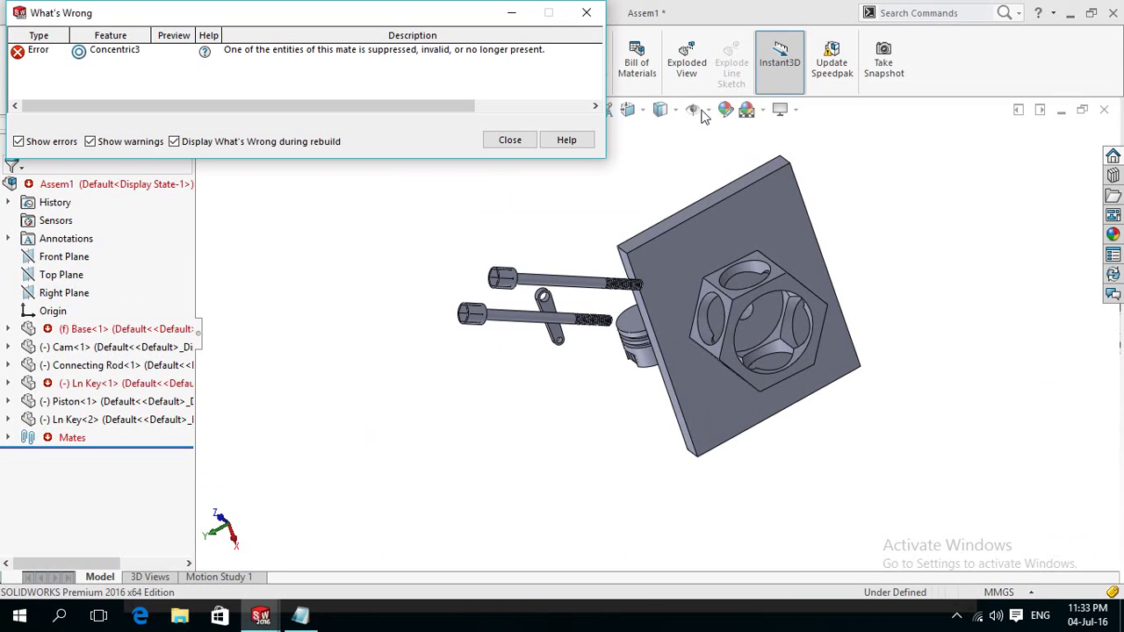
left_click(502, 141)
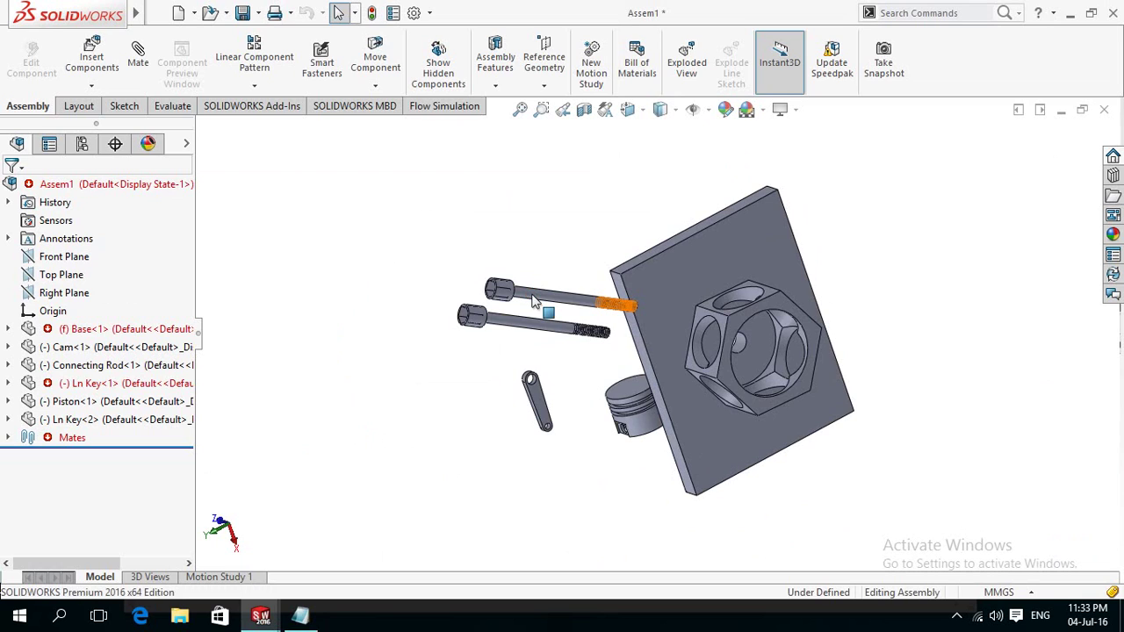
left_click(534, 301)
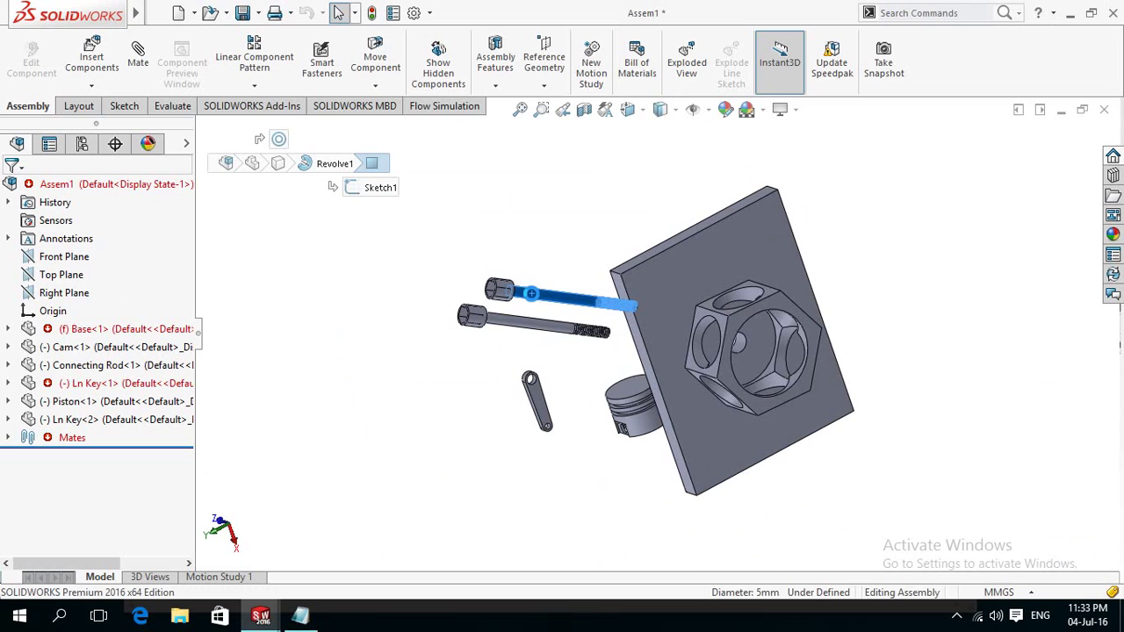
key("Delete")
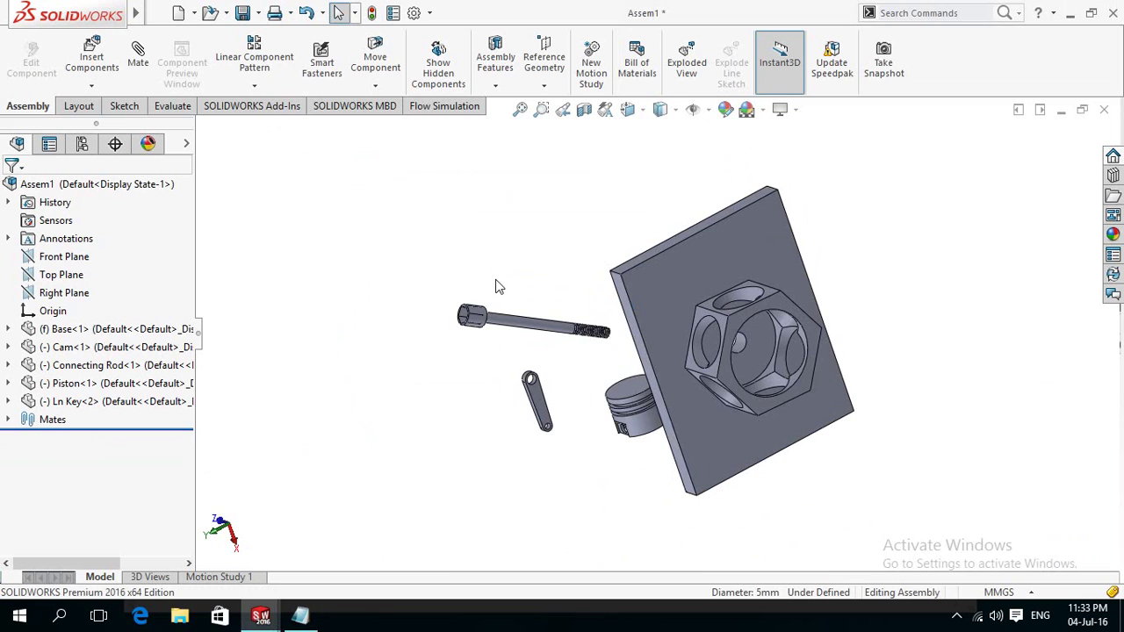
mouse_move(459, 266)
middle_mouse_down()
mouse_move(436, 253)
mouse_move(464, 231)
mouse_move(477, 252)
middle_mouse_up()
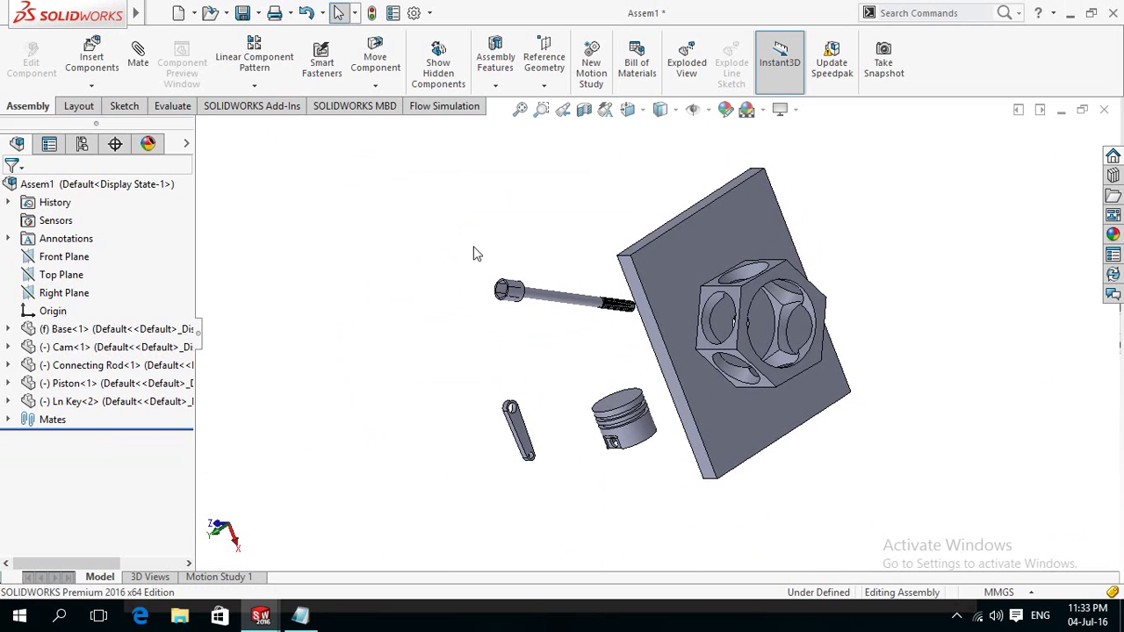
- Insert the Head part into the assembly
left_click(92, 61)
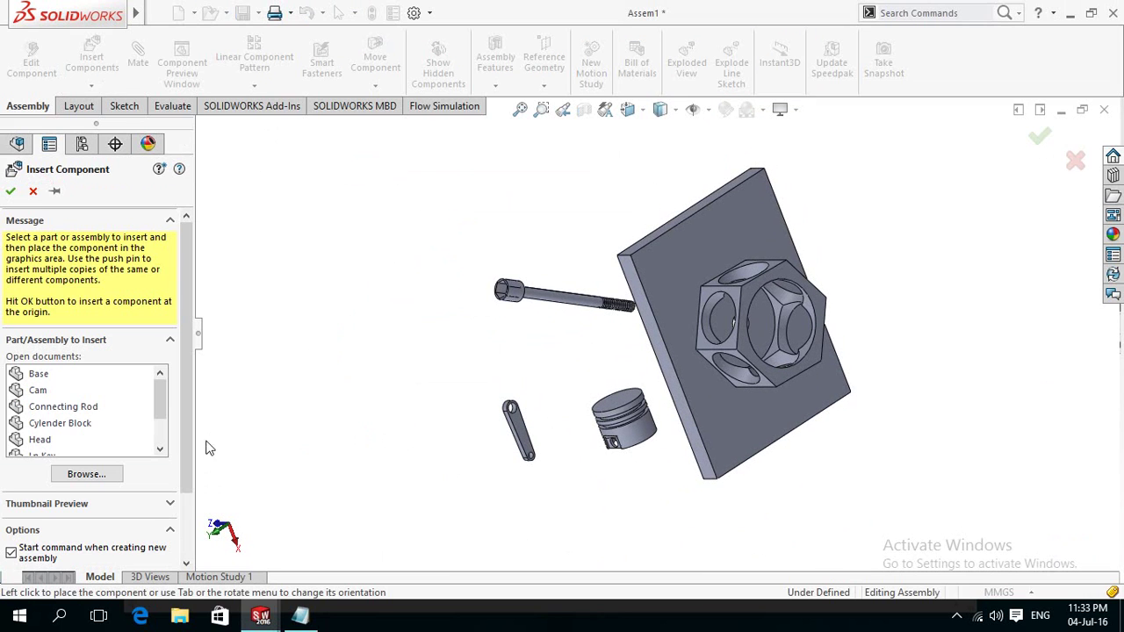
scroll(82, 424, "down", 1)
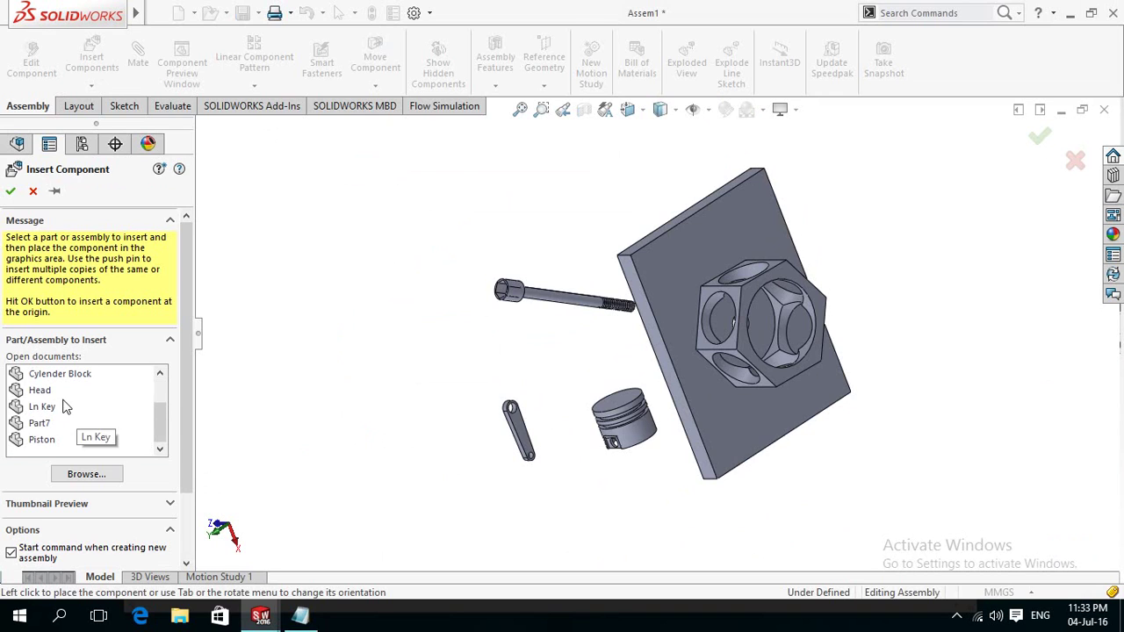
left_click(35, 392)
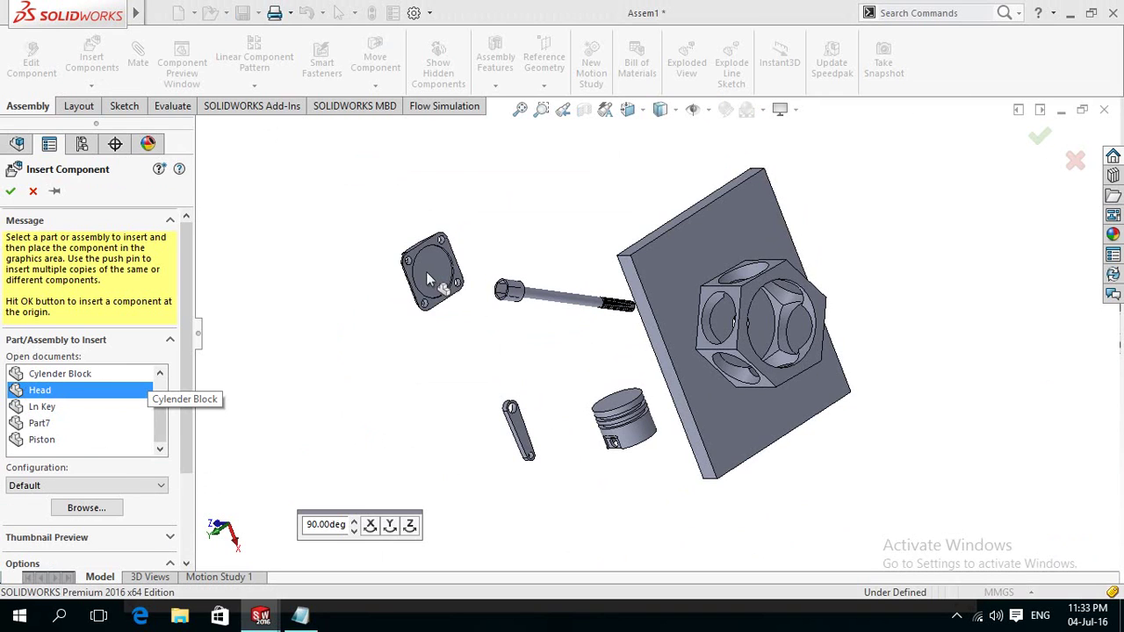
left_click(375, 333)
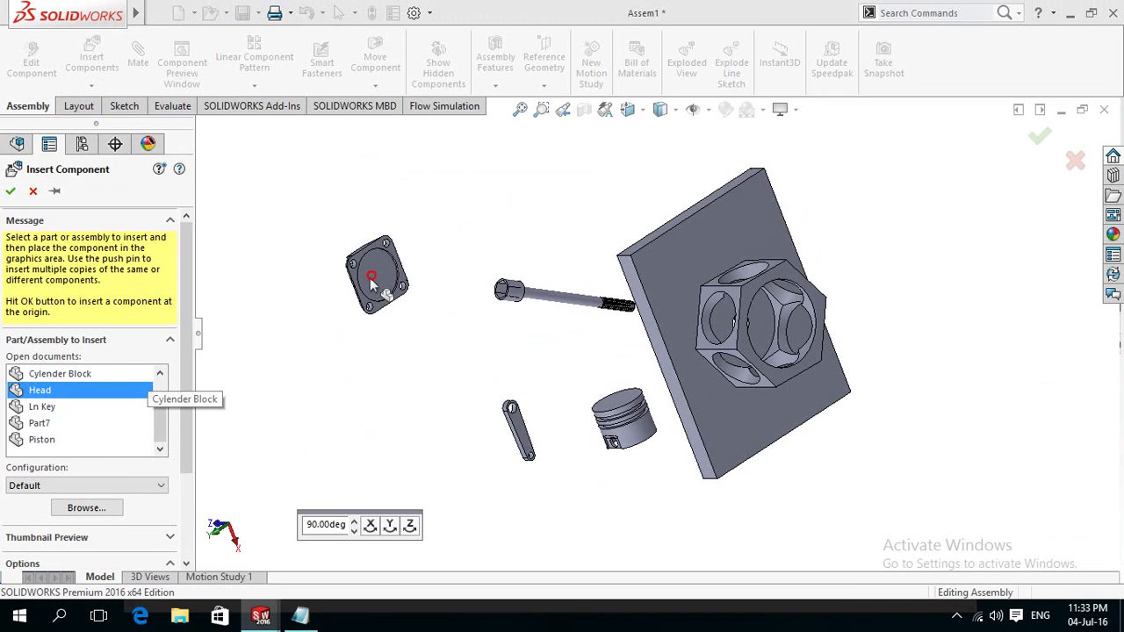
right_click(338, 388)
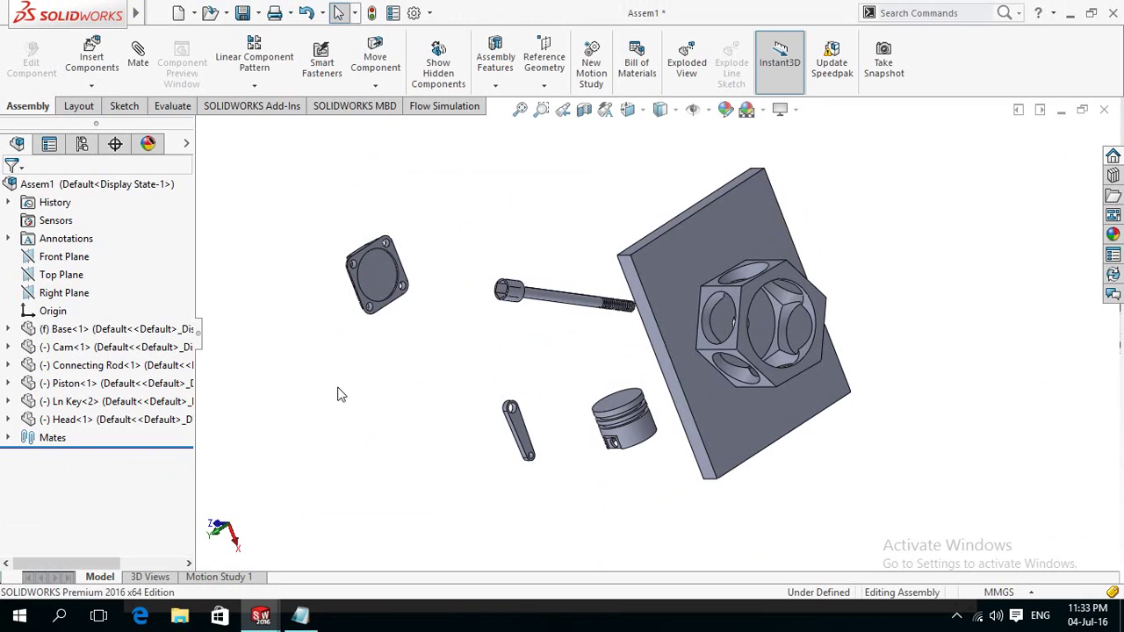
- Insert the Cylender Block part into the assembly
left_click(100, 70)
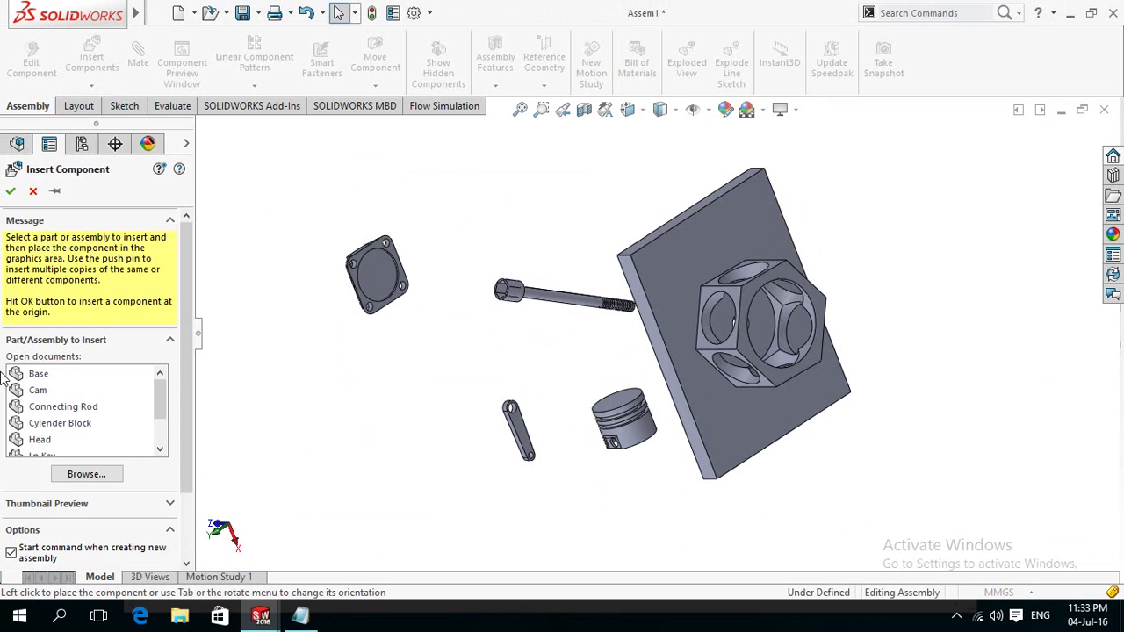
left_click(72, 425)
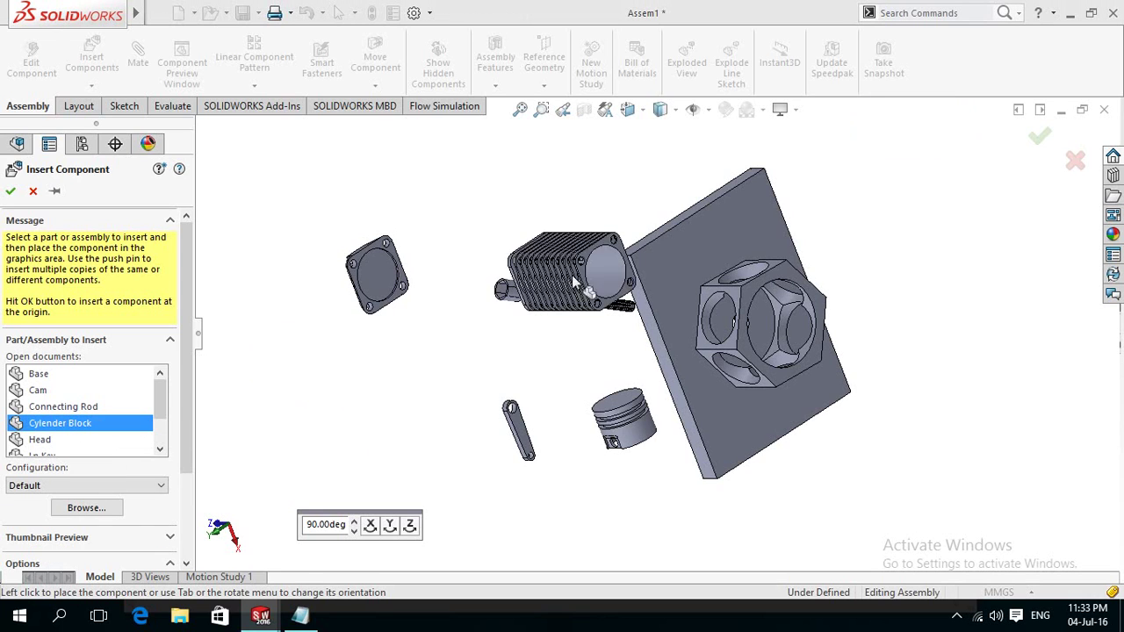
left_click(430, 393)
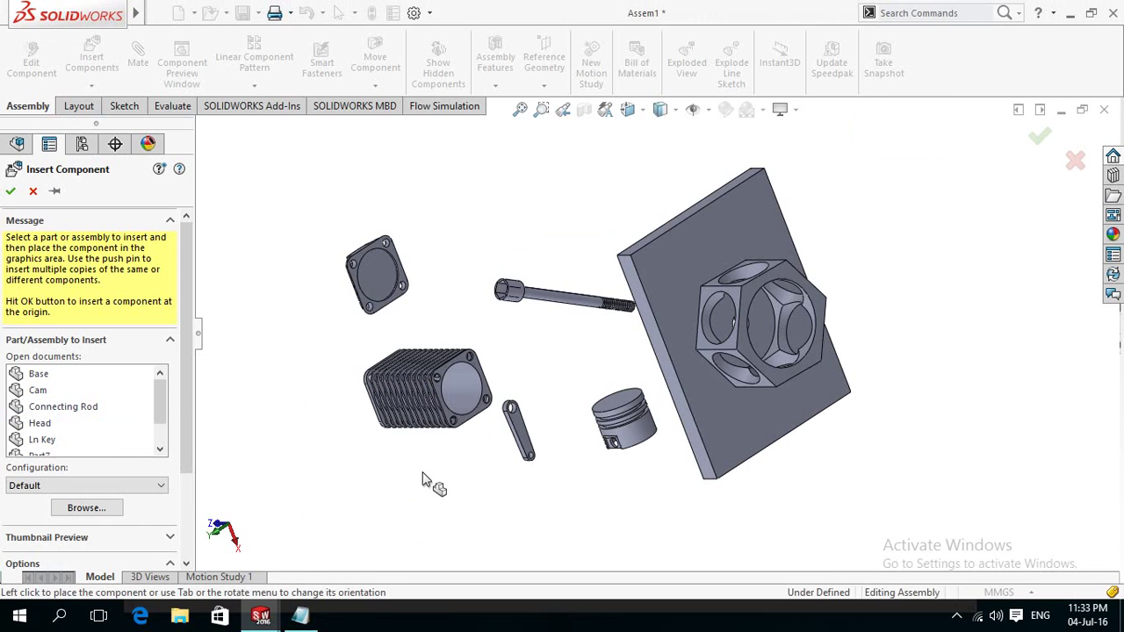
scroll(444, 477, "down", 2)
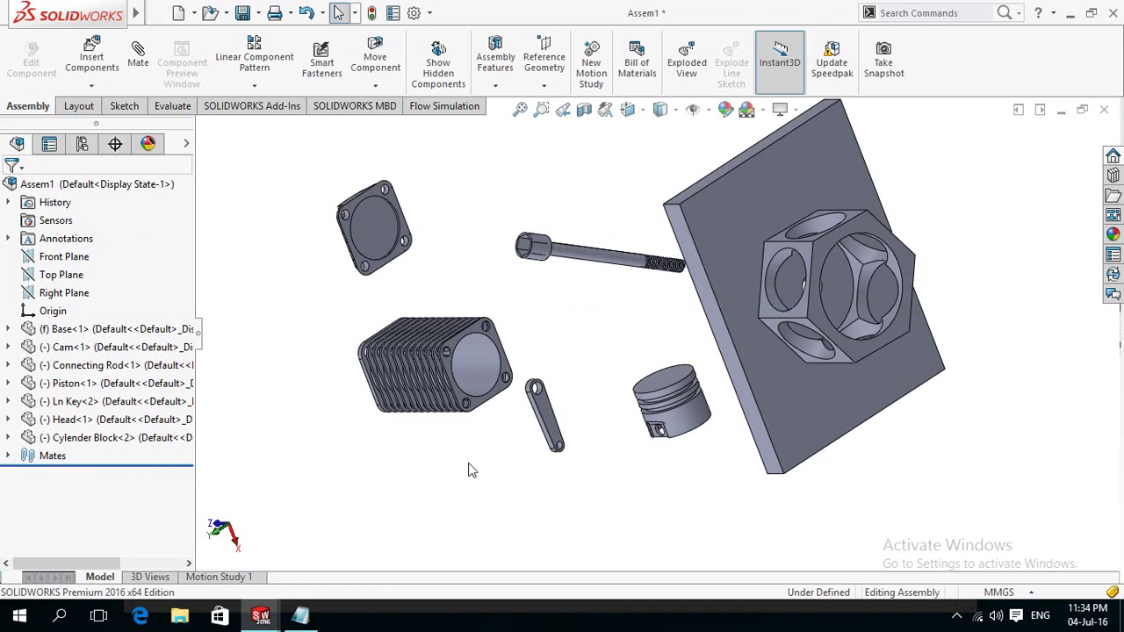
- Mate the Cylender Block's bore concentric to the base hole
left_click(488, 374)
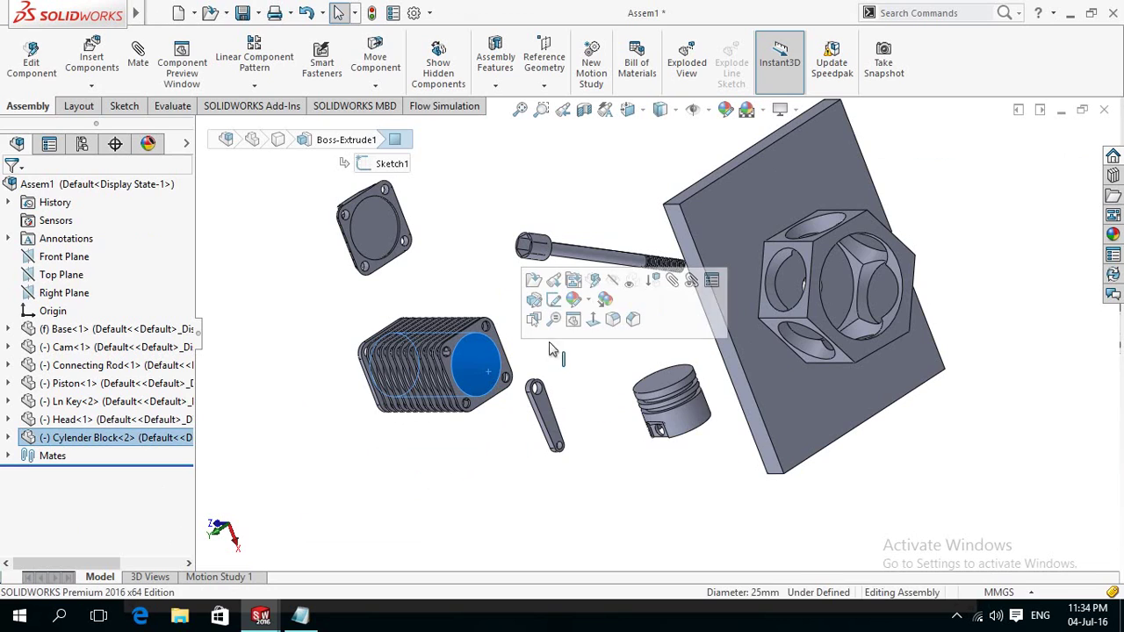
left_click(673, 281)
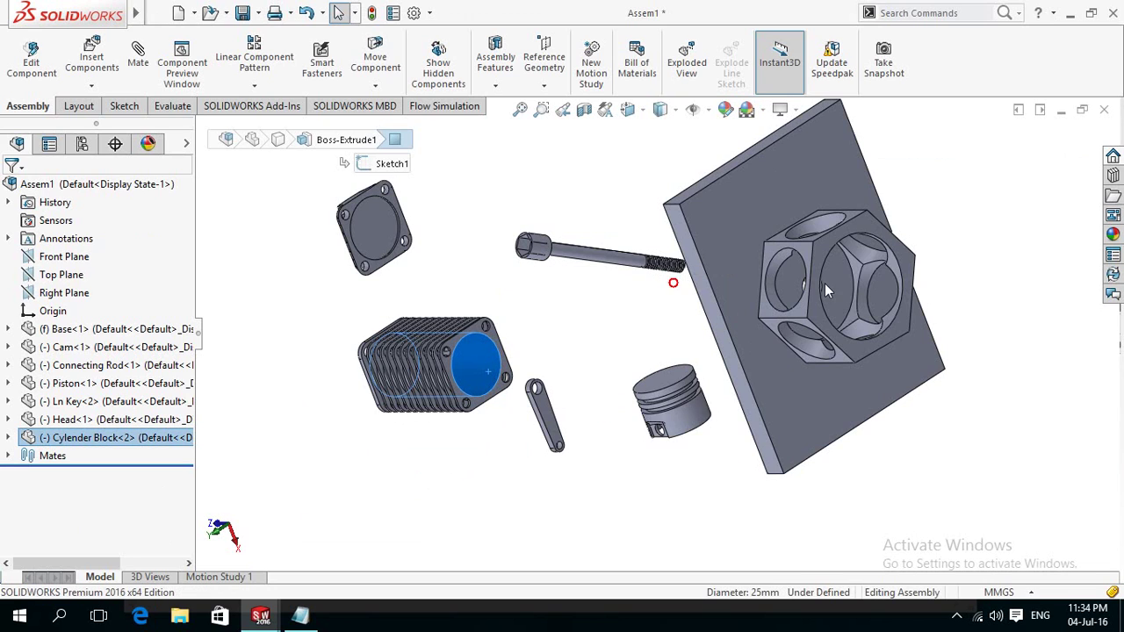
left_click(770, 299)
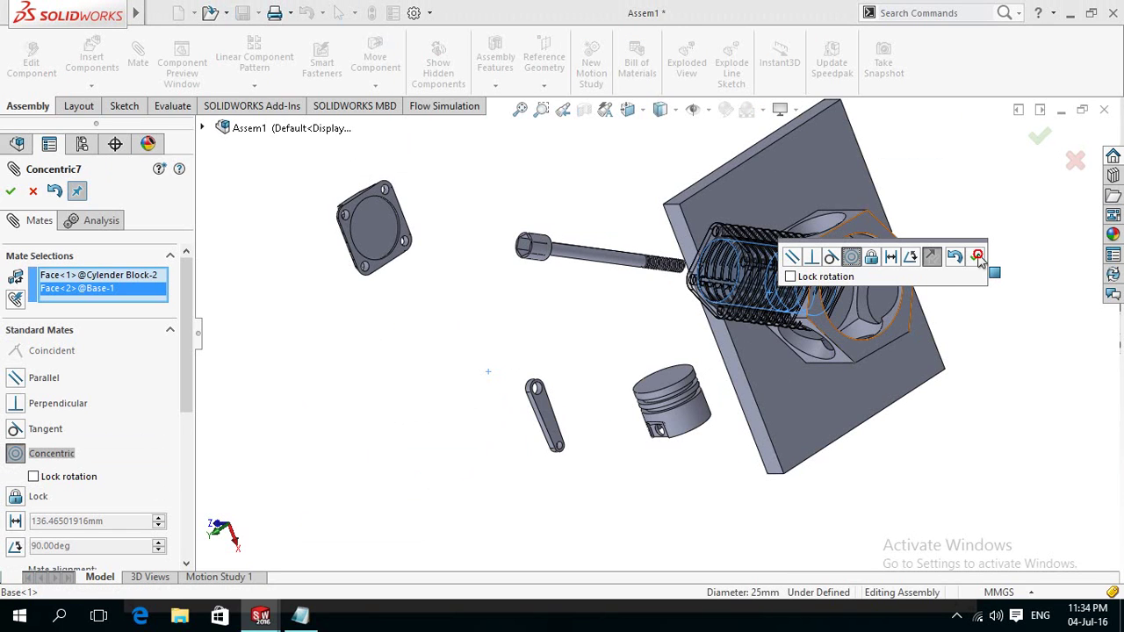
left_click(977, 256)
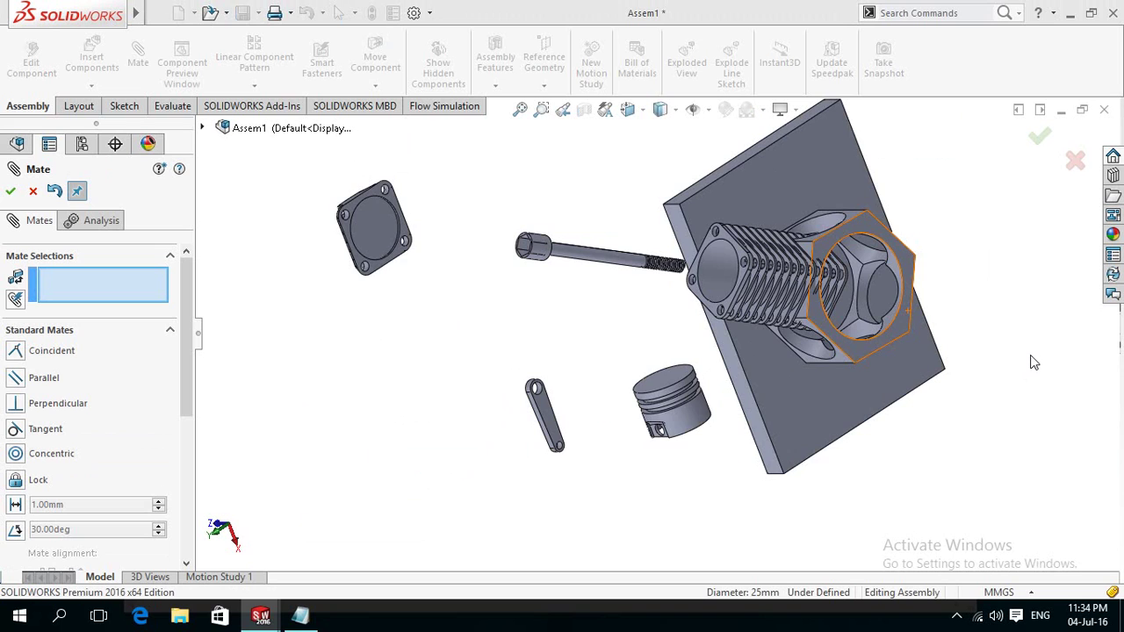
- Add a coincident mate between the block's end face and the base face
mouse_move(991, 363)
middle_mouse_down()
mouse_move(947, 362)
mouse_move(896, 384)
middle_mouse_up()
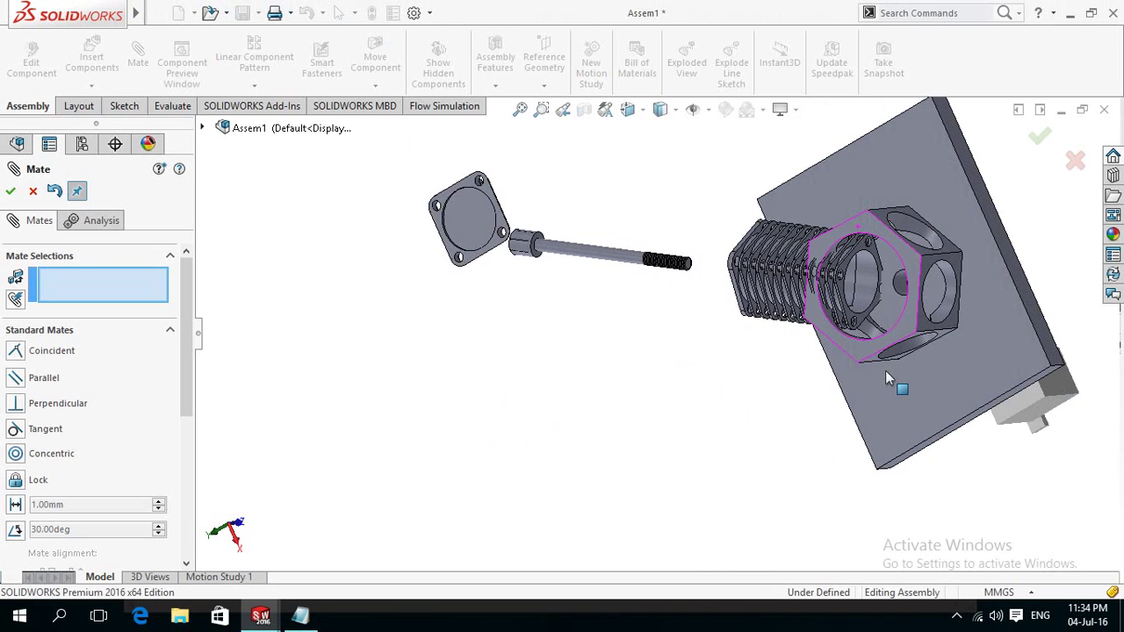
left_click(861, 324)
right_click(86, 279)
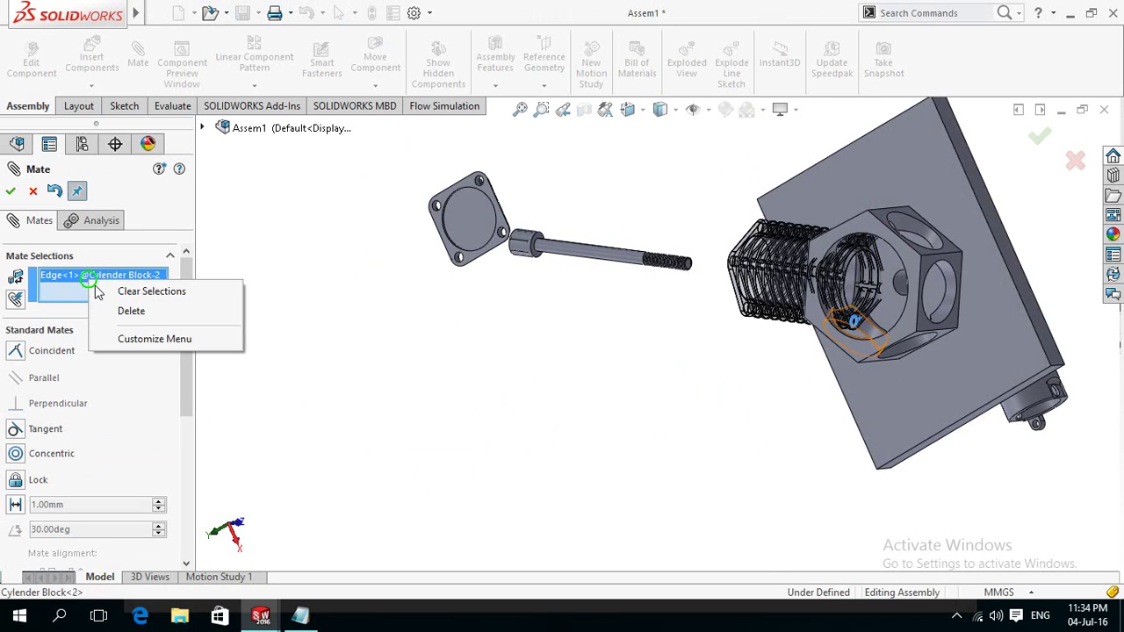
left_click(110, 292)
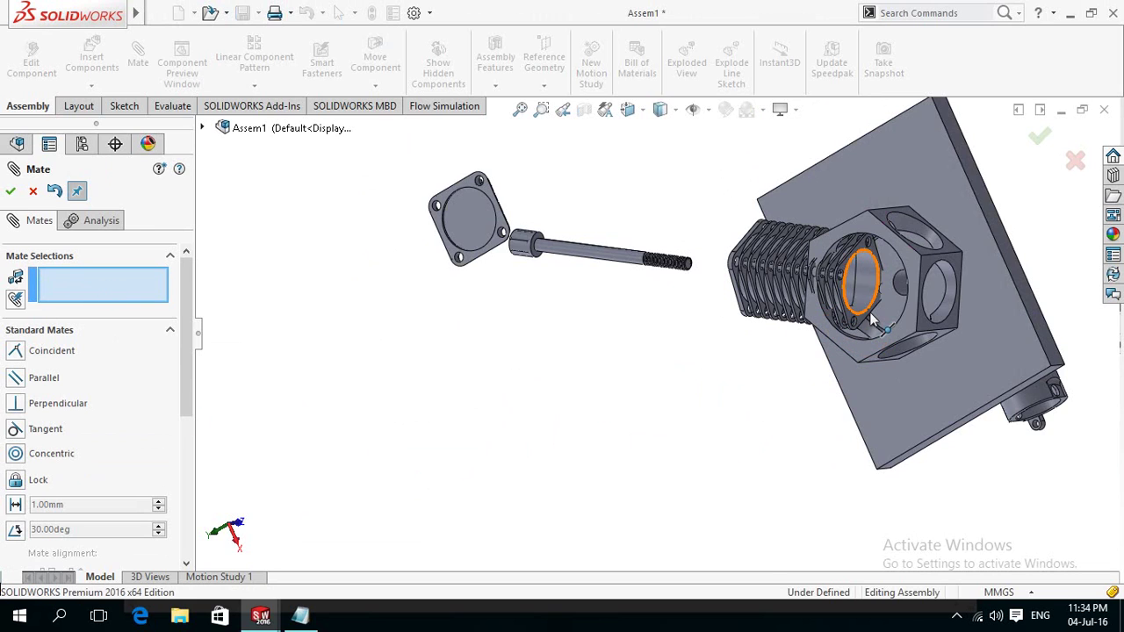
left_click(861, 324)
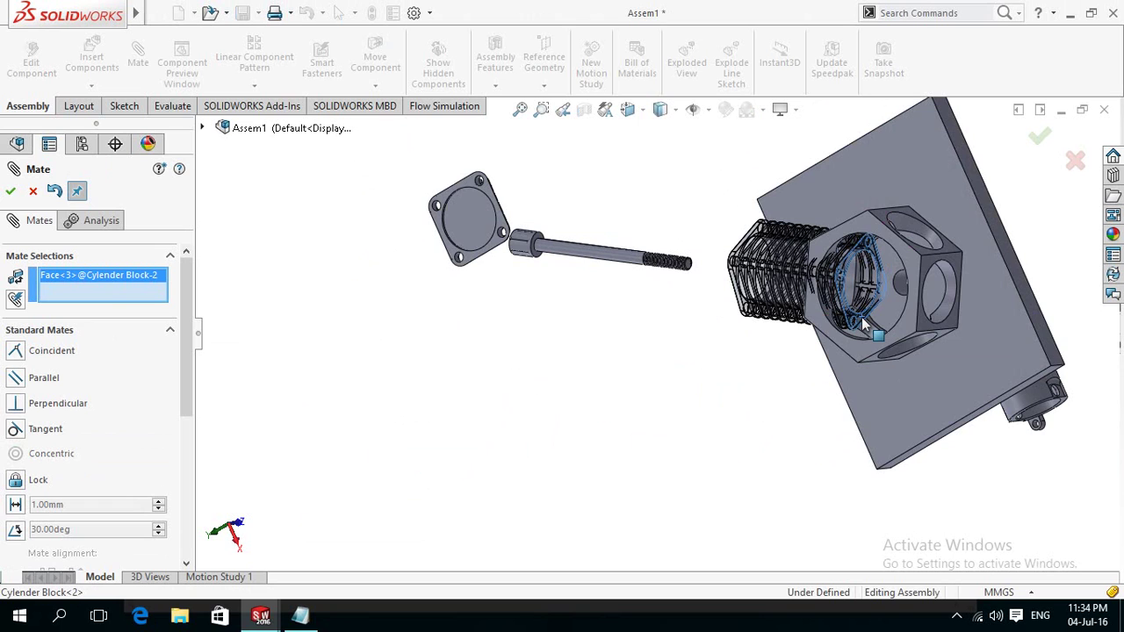
middle_click_drag(722, 431, 843, 467)
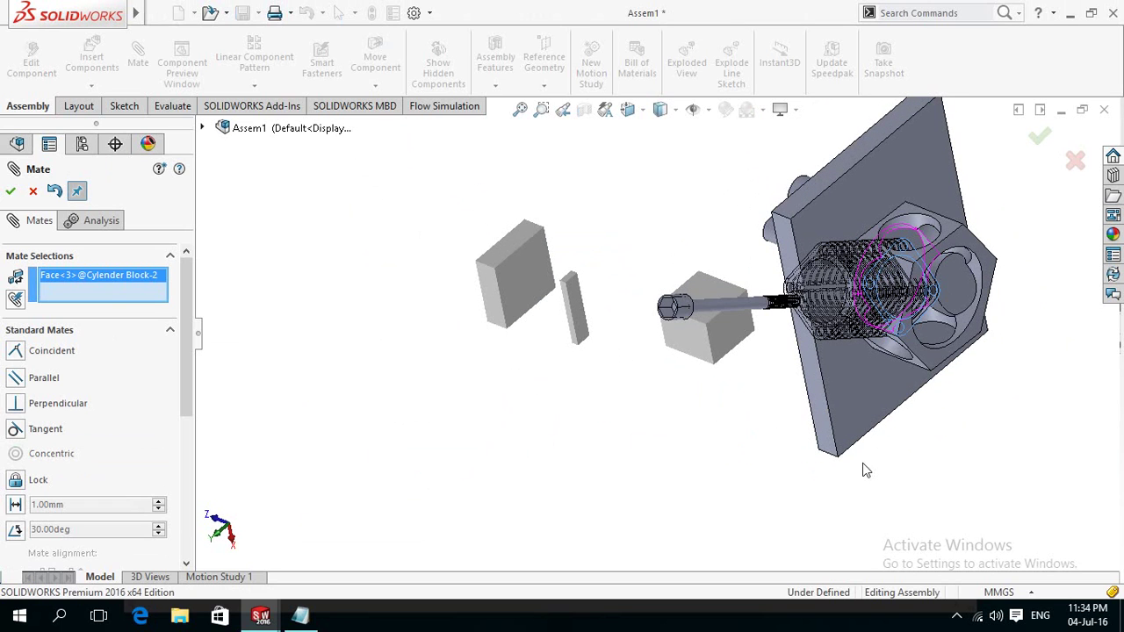
left_click(895, 336)
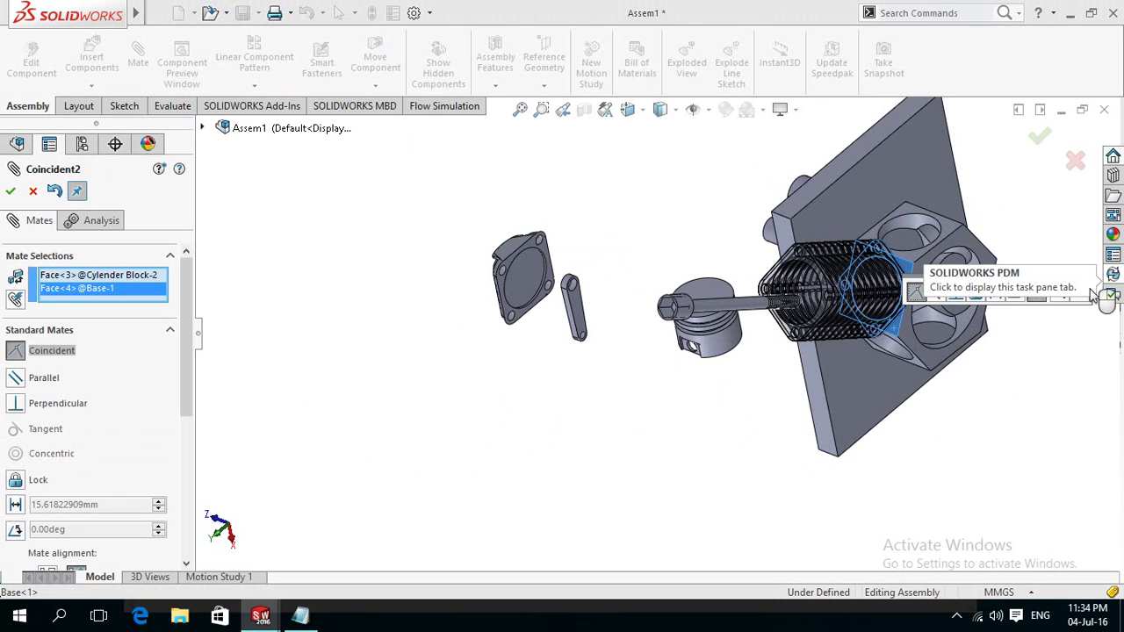
left_click(1081, 294)
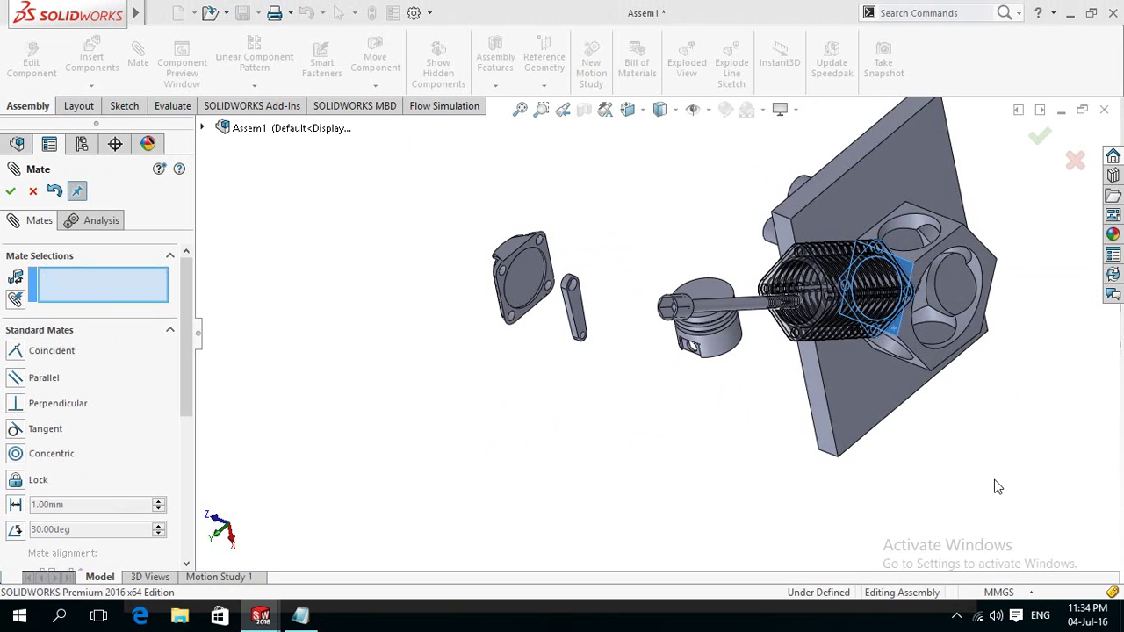
- Add a second coincident mate between the base hex flange face and a block edge
scroll(985, 463, "down", 2)
scroll(985, 463, "down", 3)
scroll(950, 318, "up", 2)
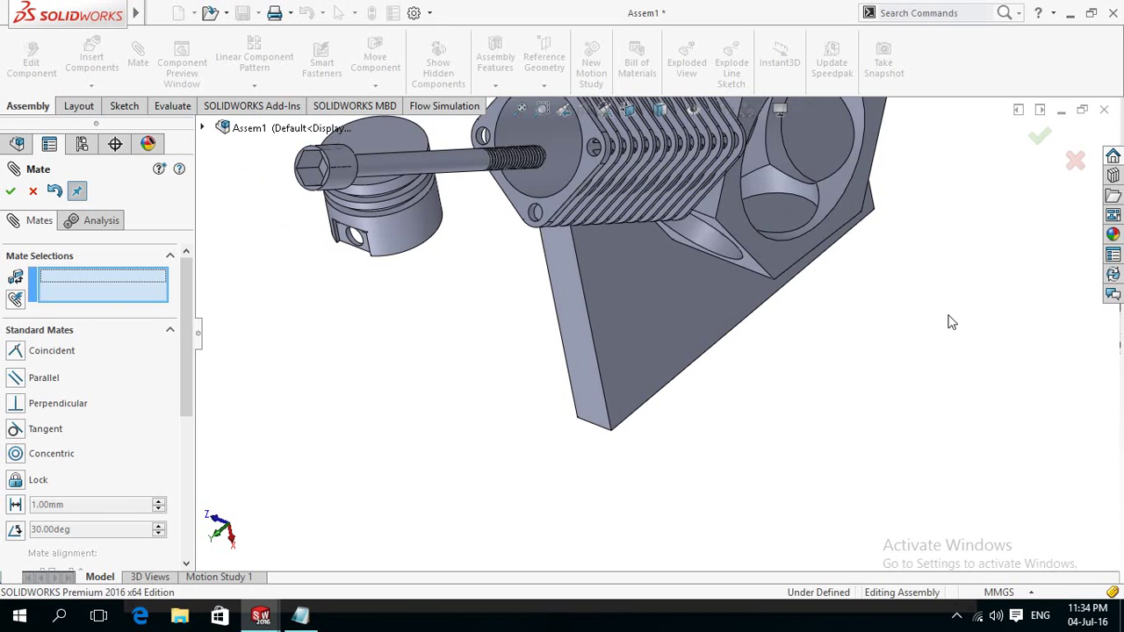
scroll(950, 318, "up", 1)
scroll(892, 161, "down", 2)
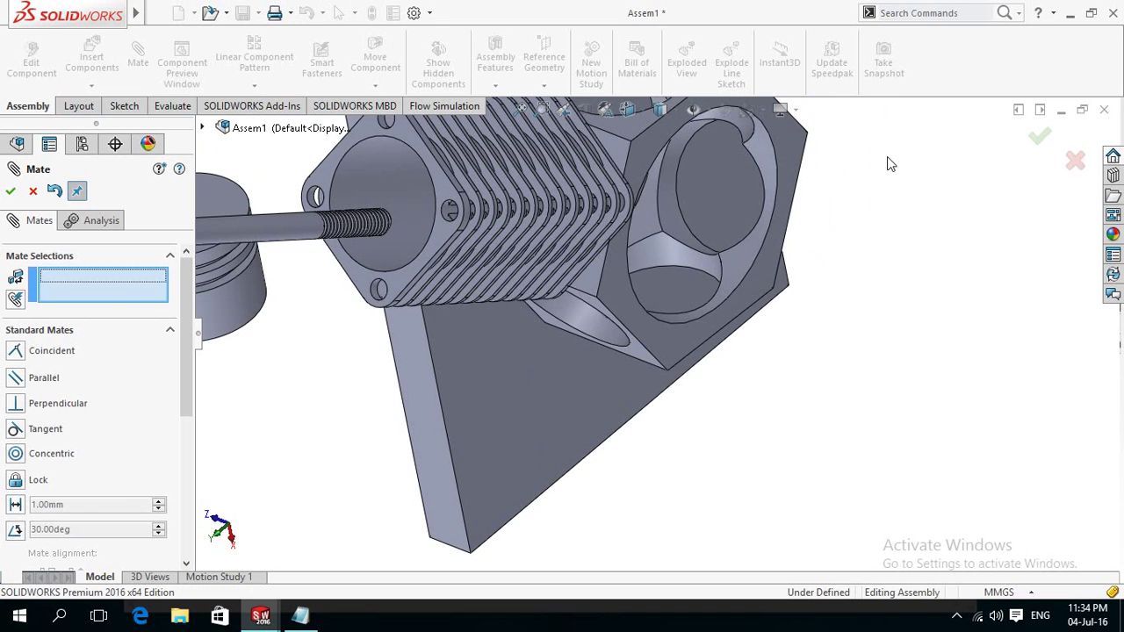
left_click(667, 347)
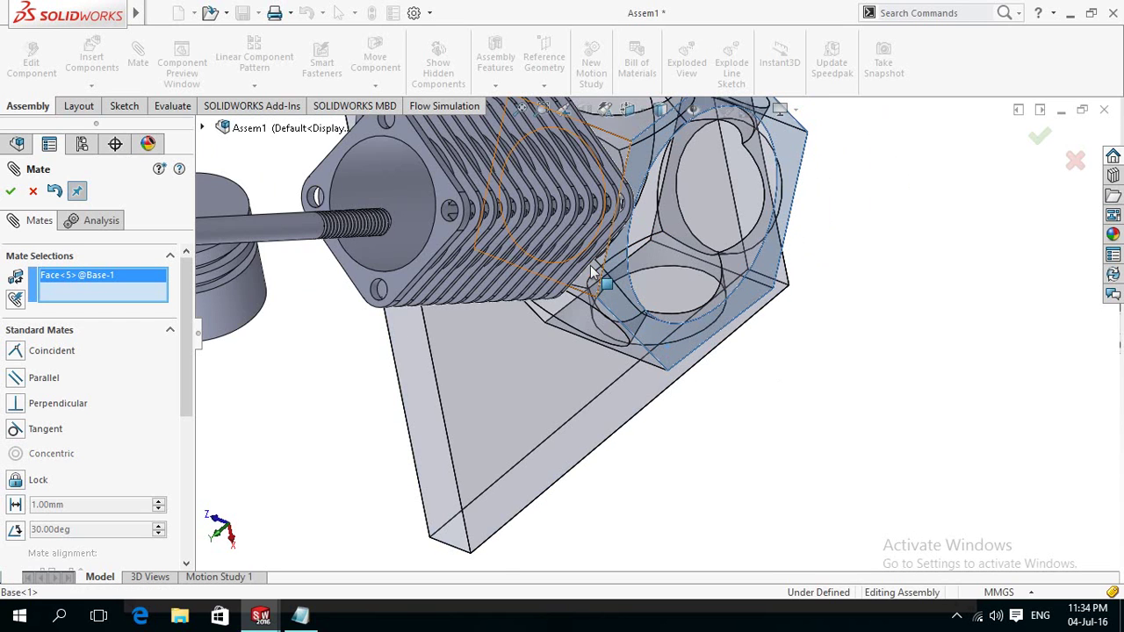
scroll(592, 272, "down", 1)
scroll(590, 265, "down", 1)
scroll(589, 277, "down", 2)
scroll(589, 286, "down", 1)
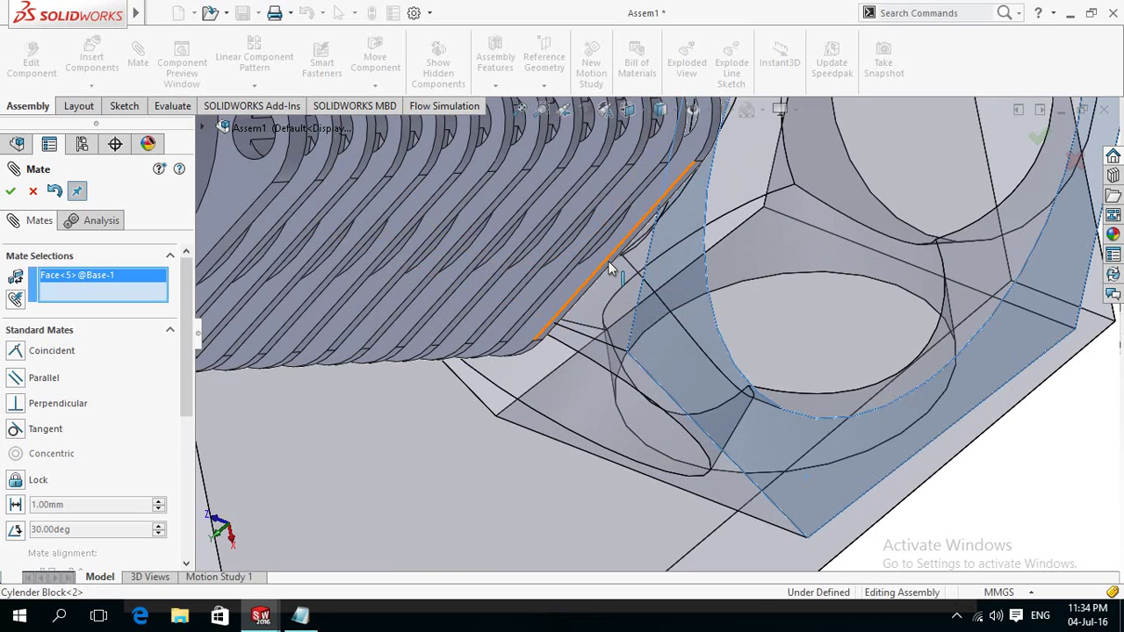
left_click(612, 268)
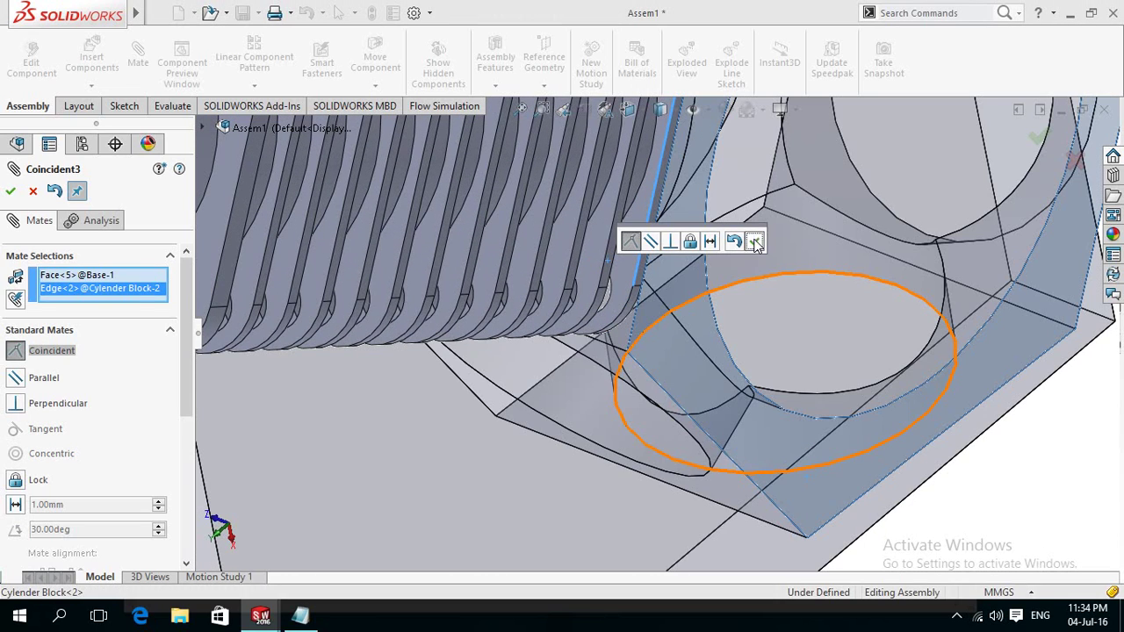
left_click(754, 241)
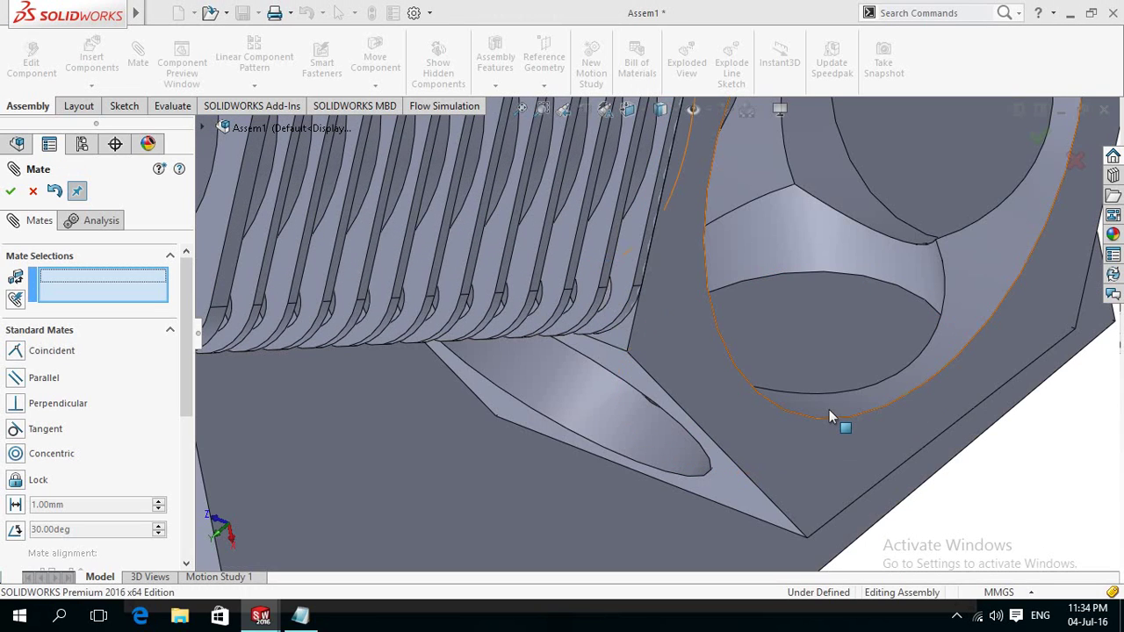
scroll(829, 410, "up", 3)
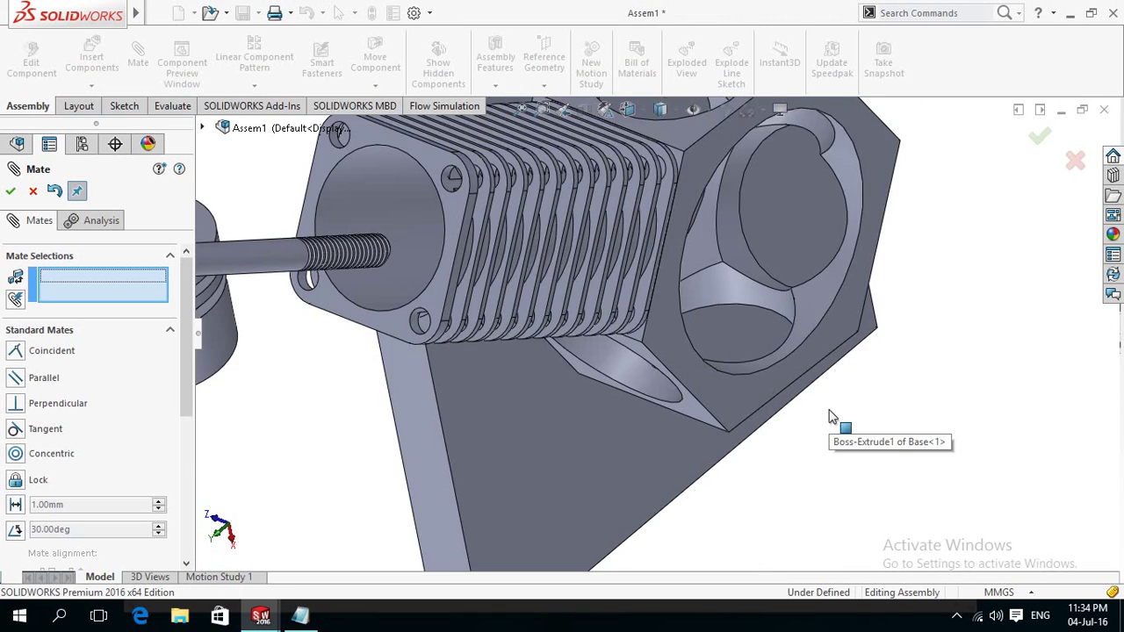
scroll(831, 419, "up", 3)
scroll(834, 459, "up", 3)
left_click(9, 191)
left_click(664, 511)
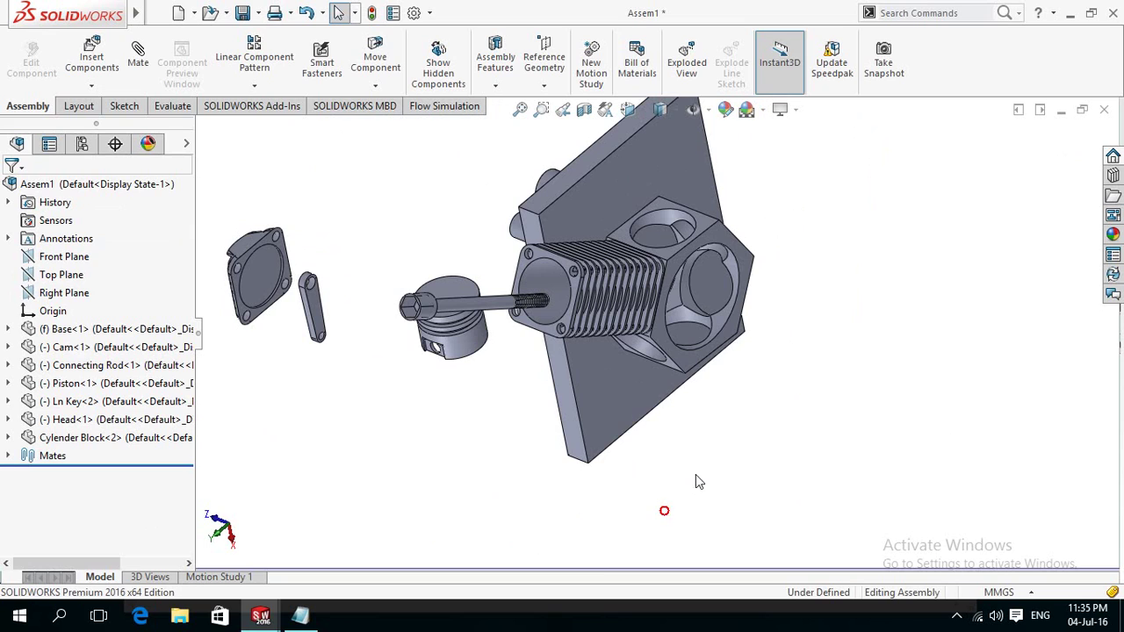
- Save the assembly as Assem1 and edit the Base part in context
left_click(682, 364)
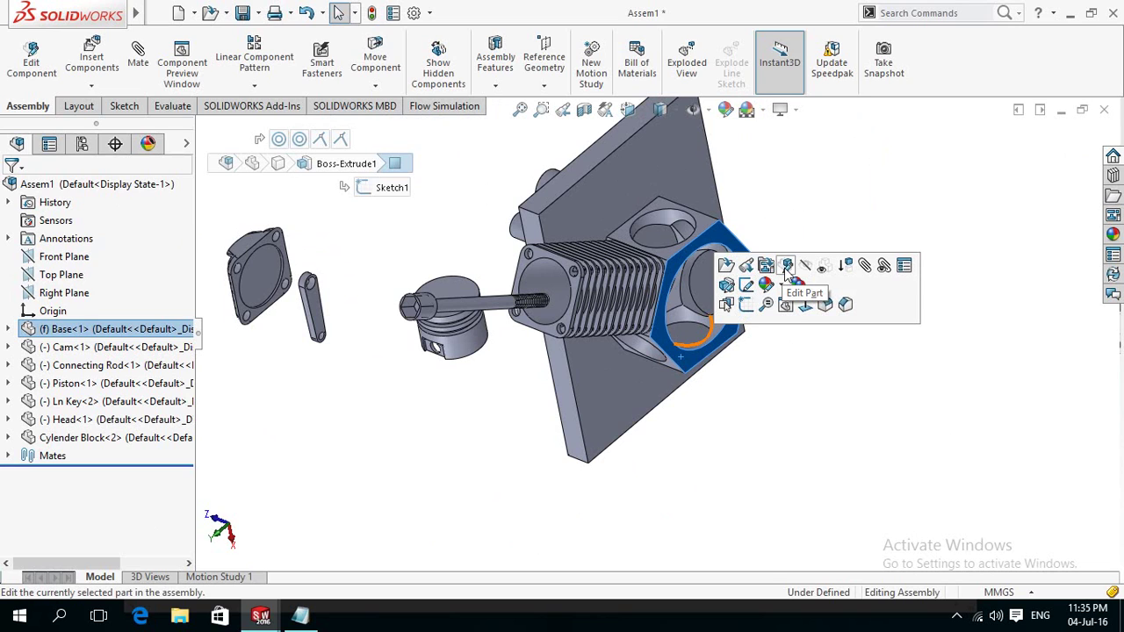
left_click(786, 267)
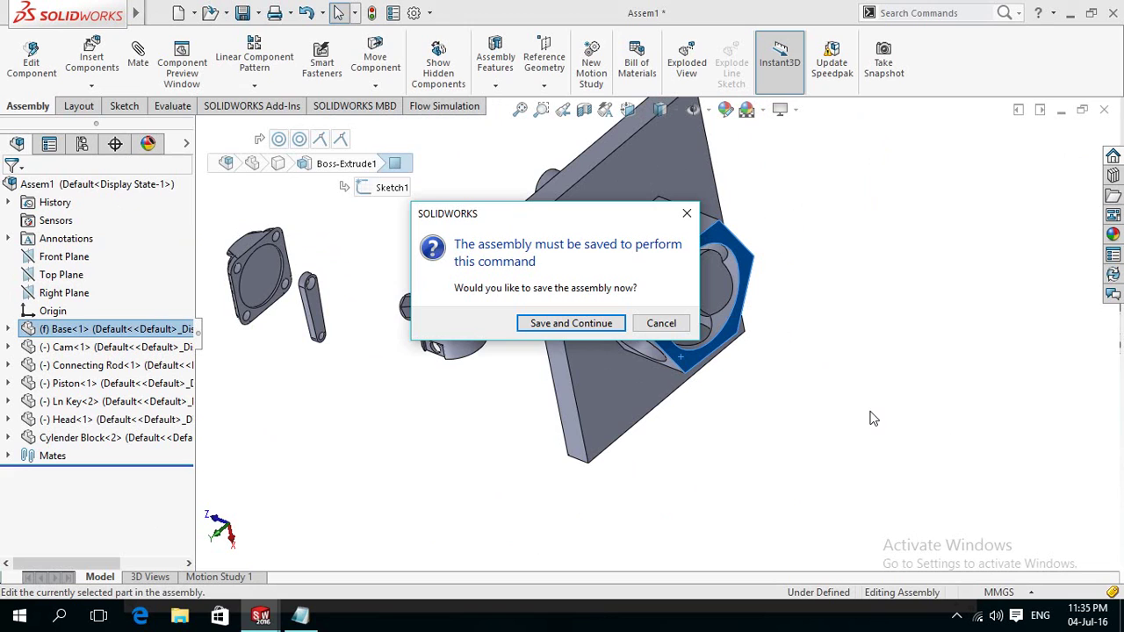
left_click(546, 322)
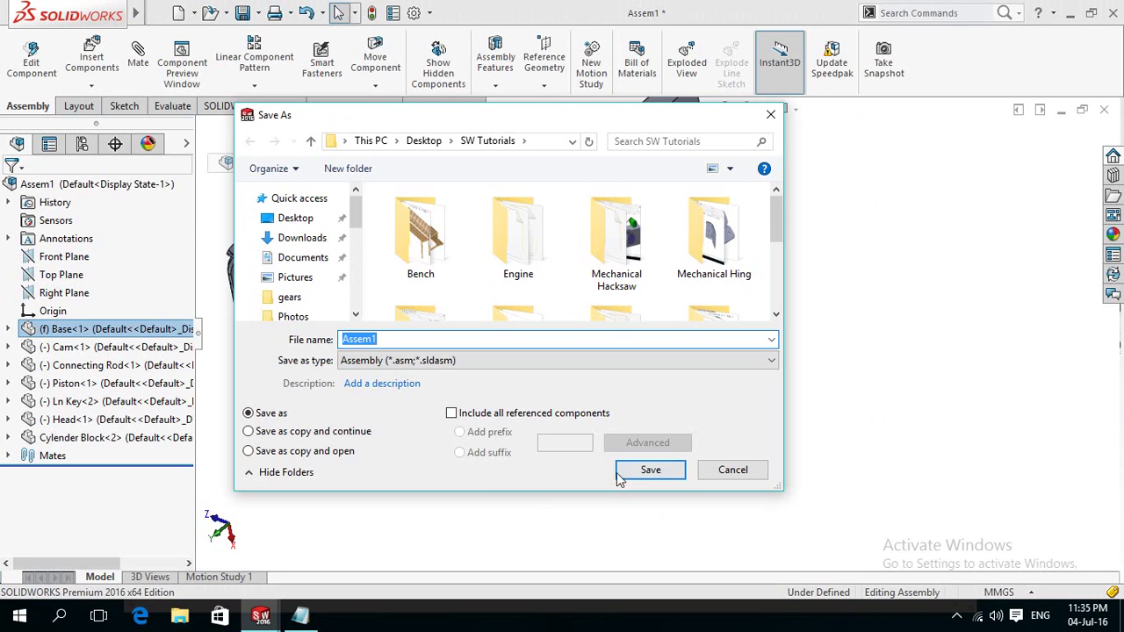
left_click(650, 470)
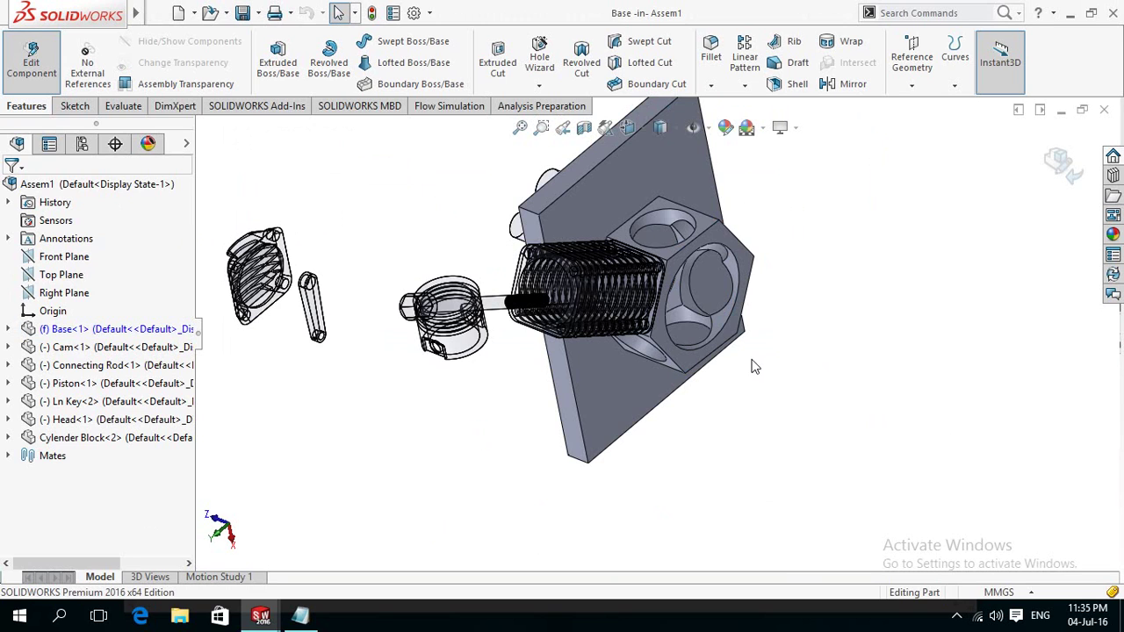
- Start a sketch on the Base block's flat face, then discard it and exit
scroll(755, 367, "down", 2)
scroll(755, 367, "down", 2)
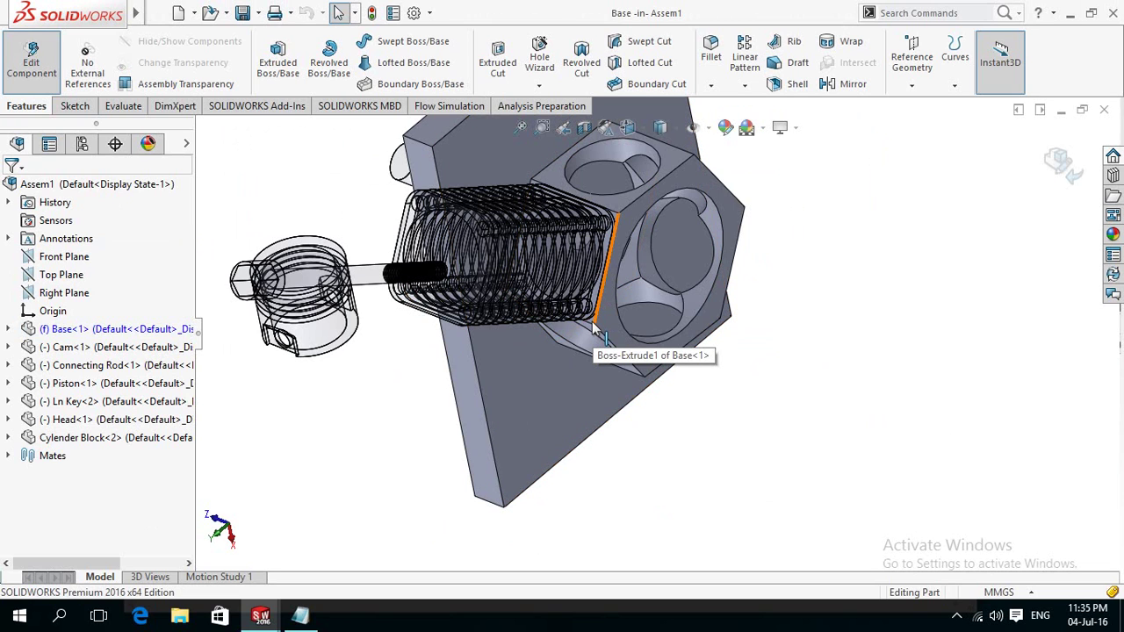
scroll(594, 329, "down", 1)
scroll(593, 330, "down", 1)
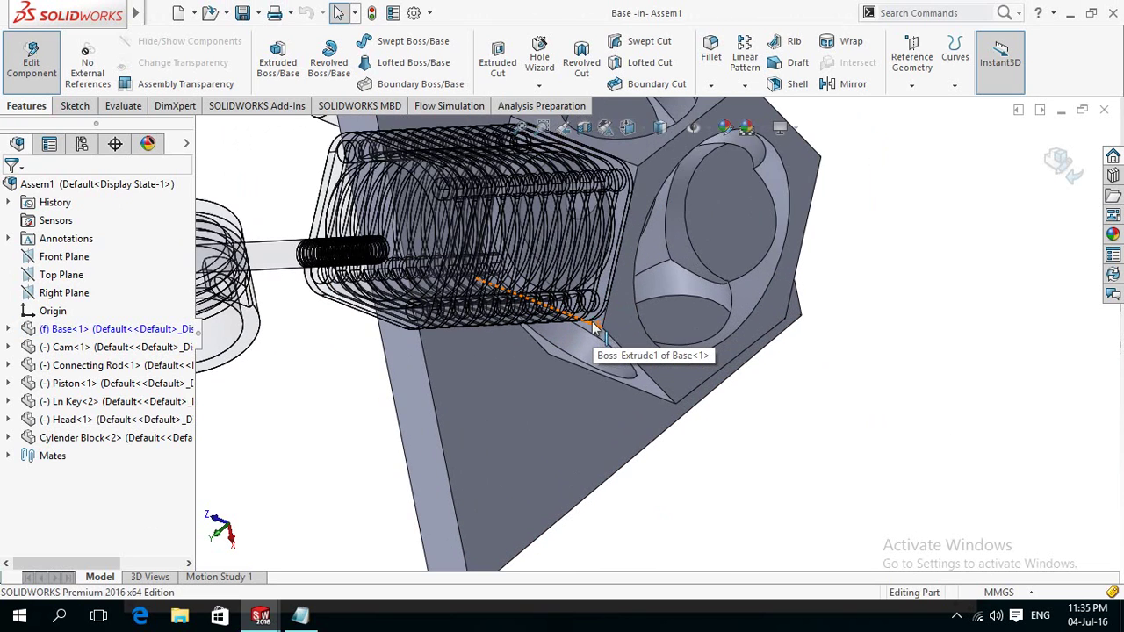
scroll(594, 329, "down", 1)
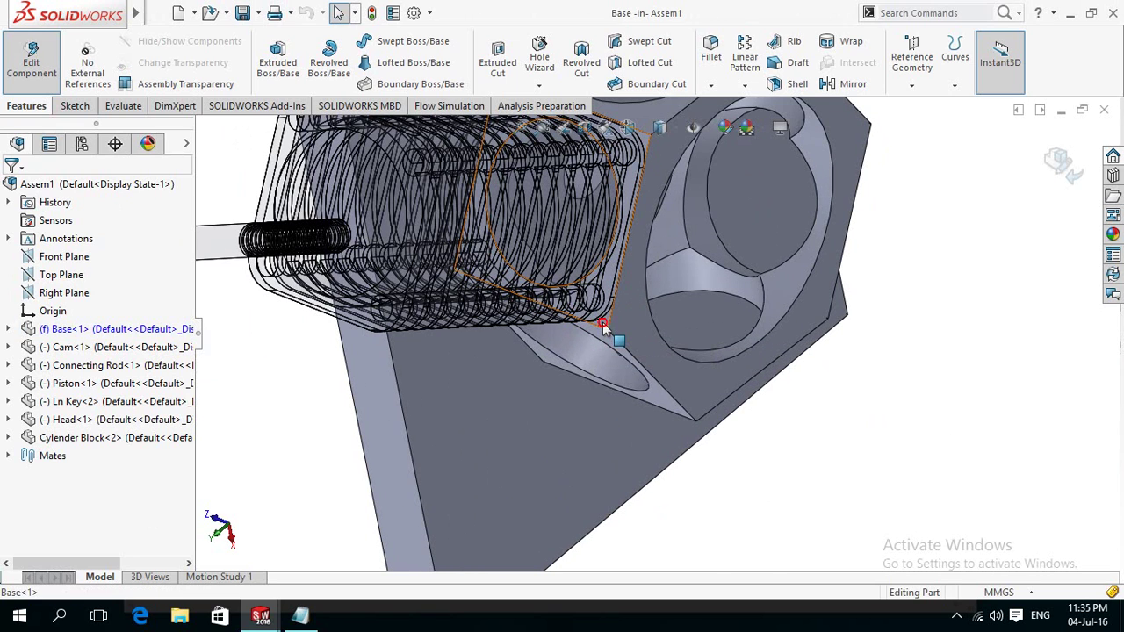
left_click(603, 322)
left_click(669, 270)
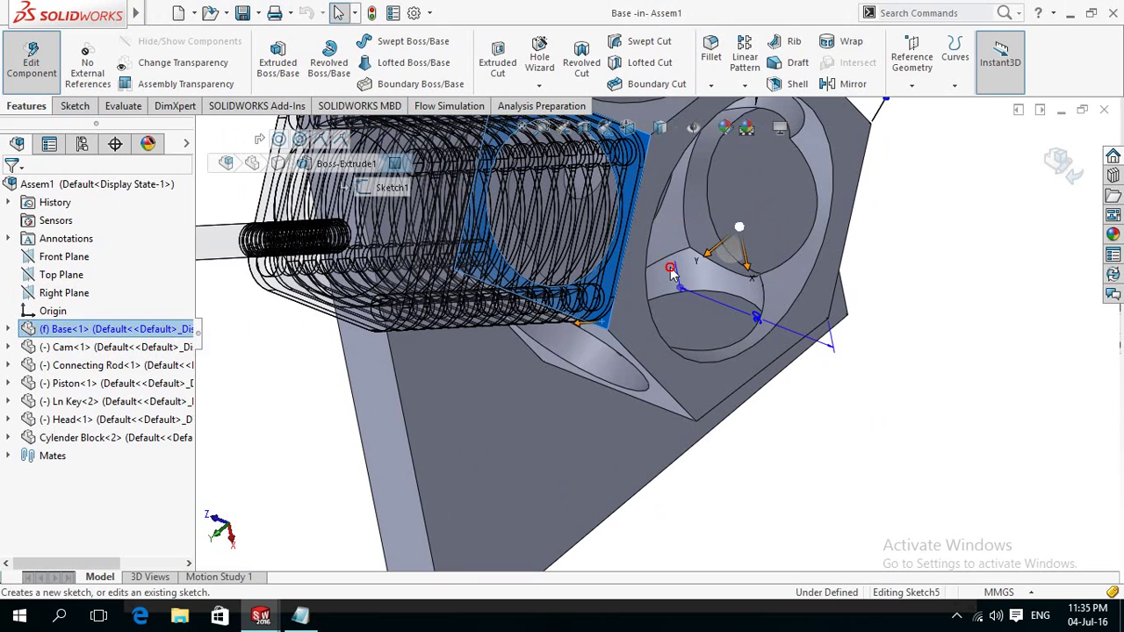
key("Delete")
scroll(341, 457, "up", 2)
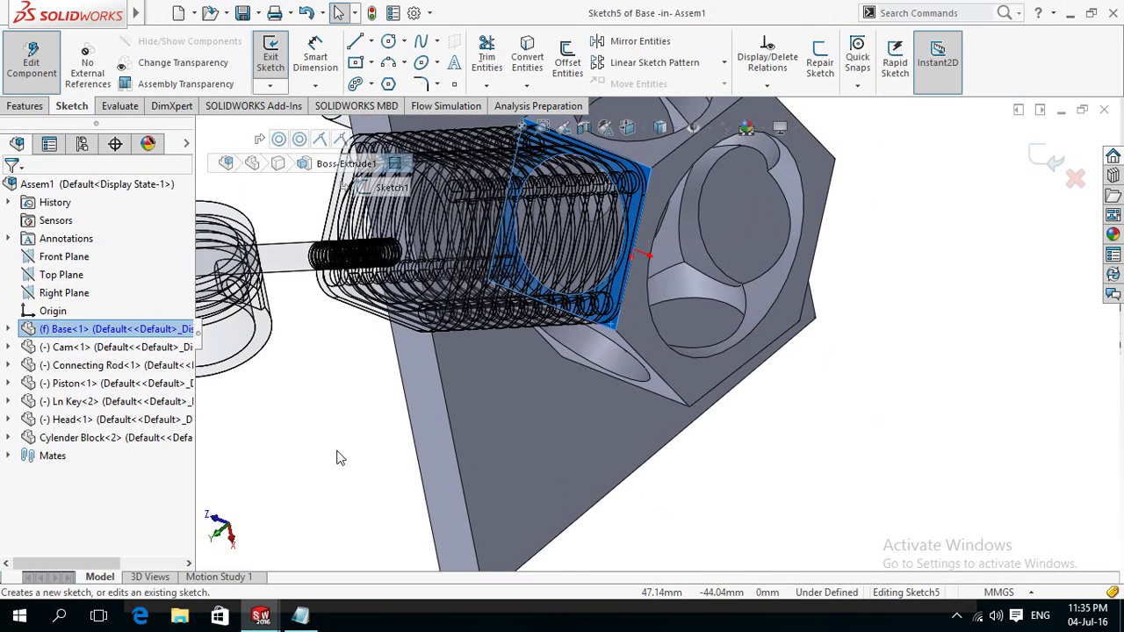
scroll(340, 458, "up", 2)
scroll(351, 455, "up", 2)
scroll(368, 451, "up", 2)
left_click(372, 458)
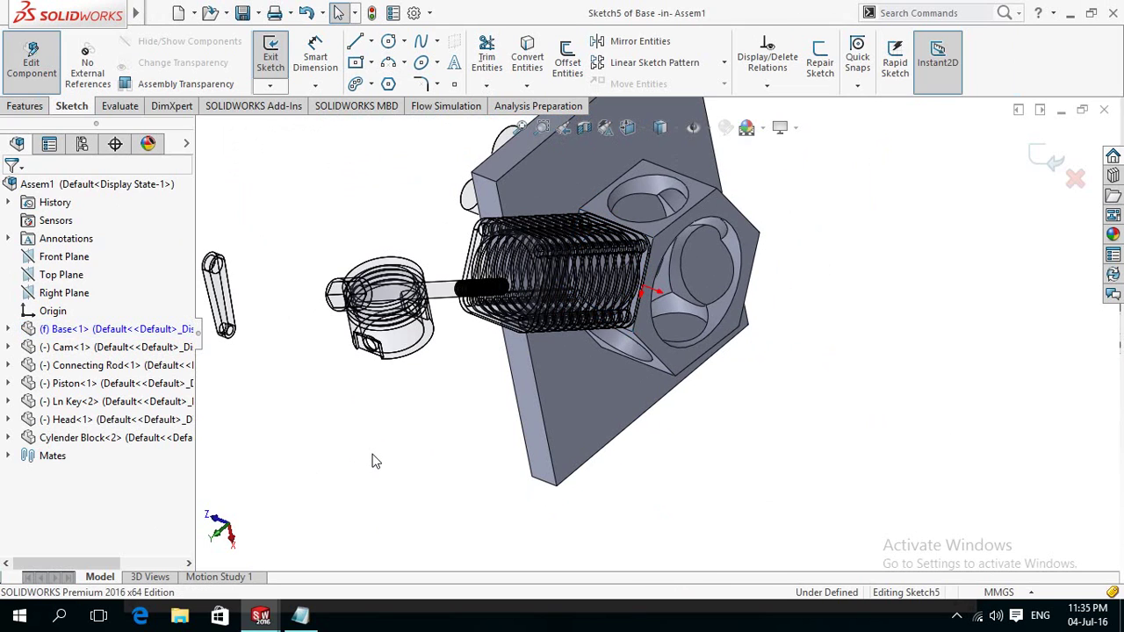
key("ctrl+b")
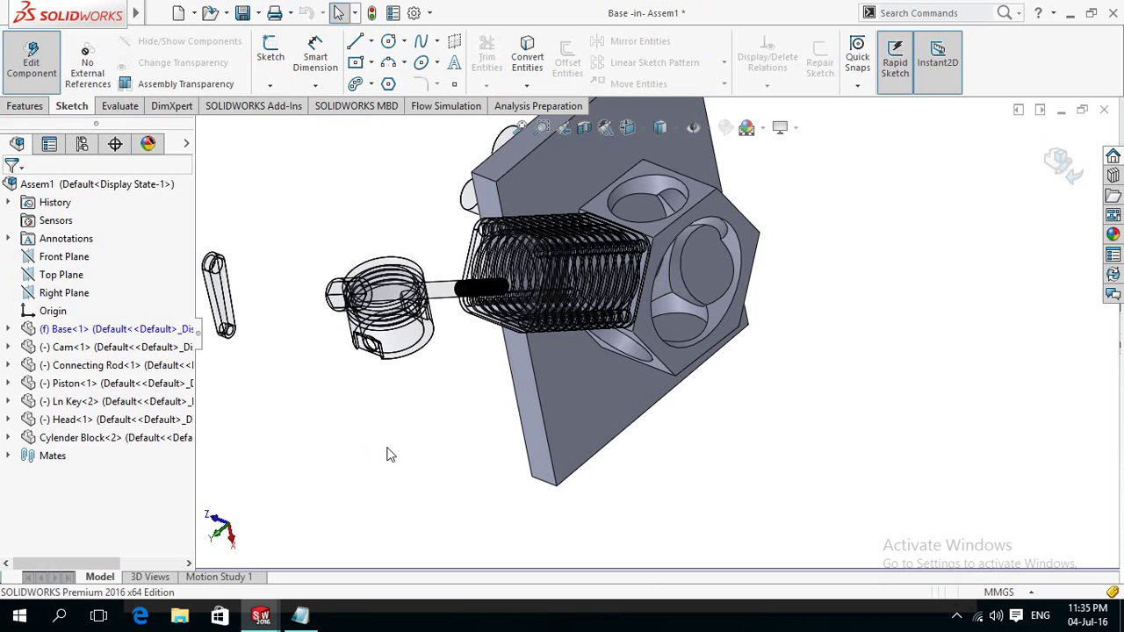
- Reorient the view with Normal To and reselect the Base block's face
middle_click_drag(409, 438, 418, 450)
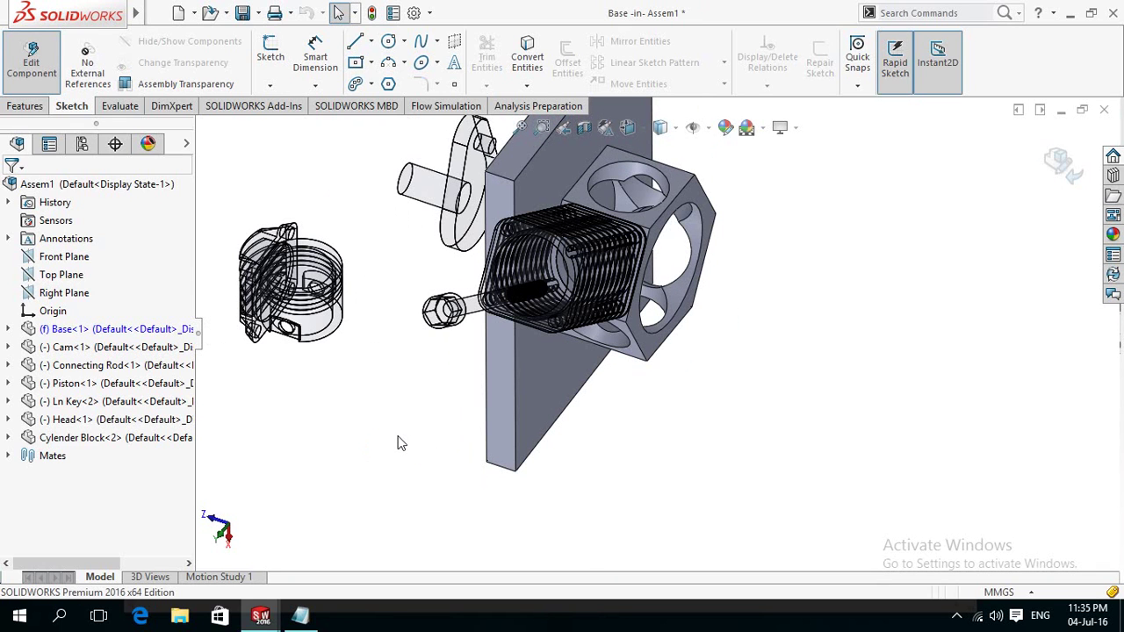
key("ctrl+8")
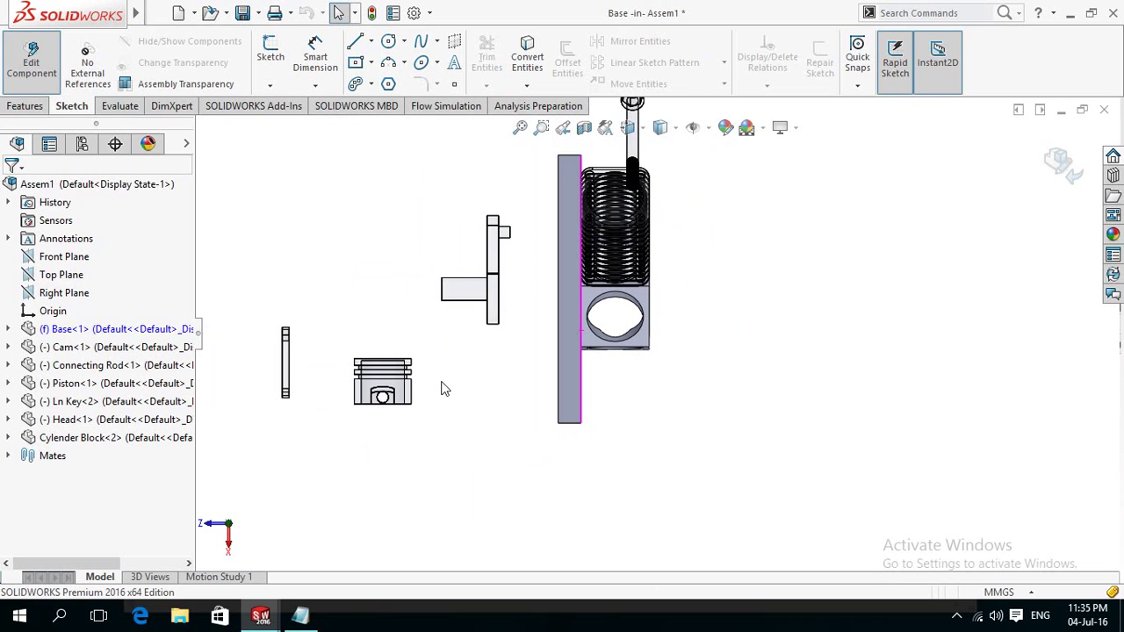
mouse_move(441, 415)
middle_mouse_down()
mouse_move(375, 462)
mouse_move(395, 463)
middle_mouse_up()
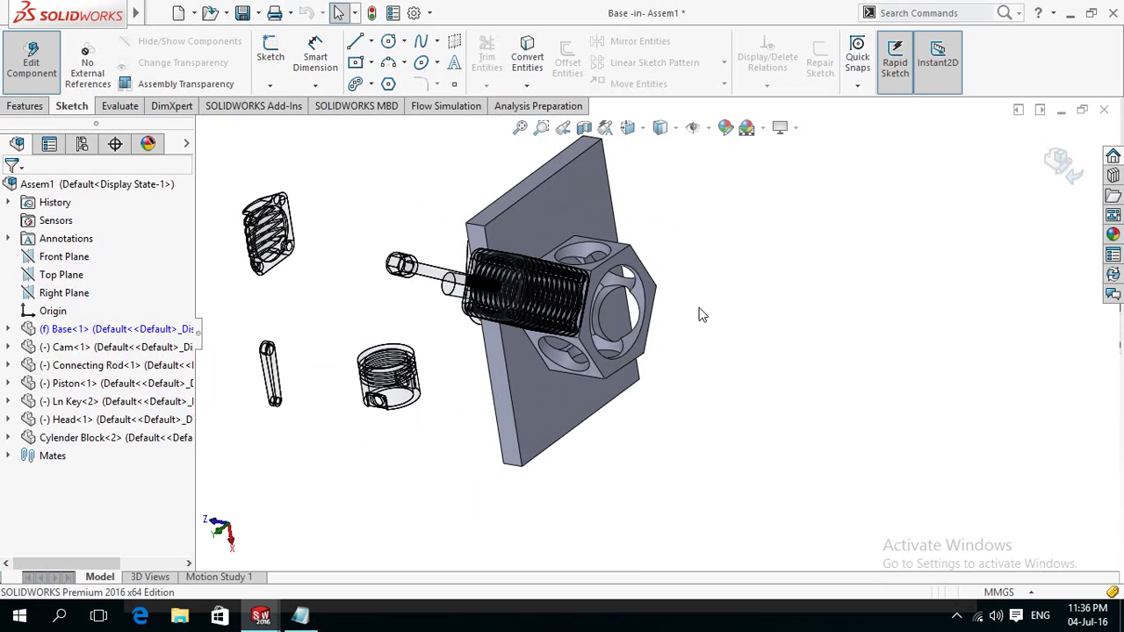
scroll(696, 257, "down", 1)
scroll(697, 256, "down", 1)
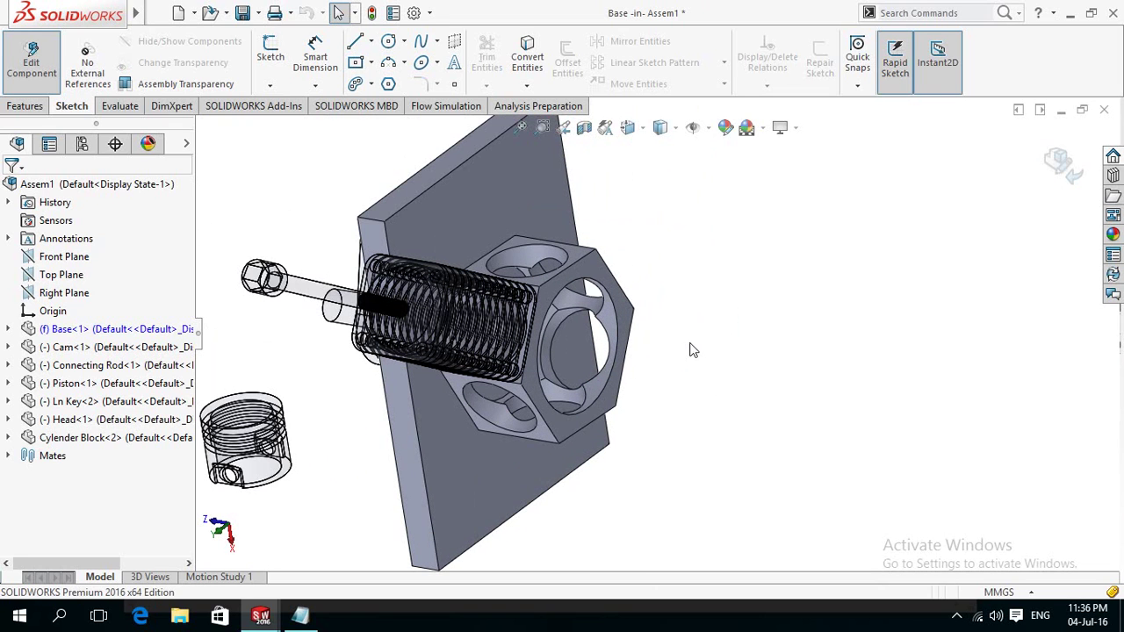
scroll(691, 363, "down", 1)
scroll(690, 364, "down", 1)
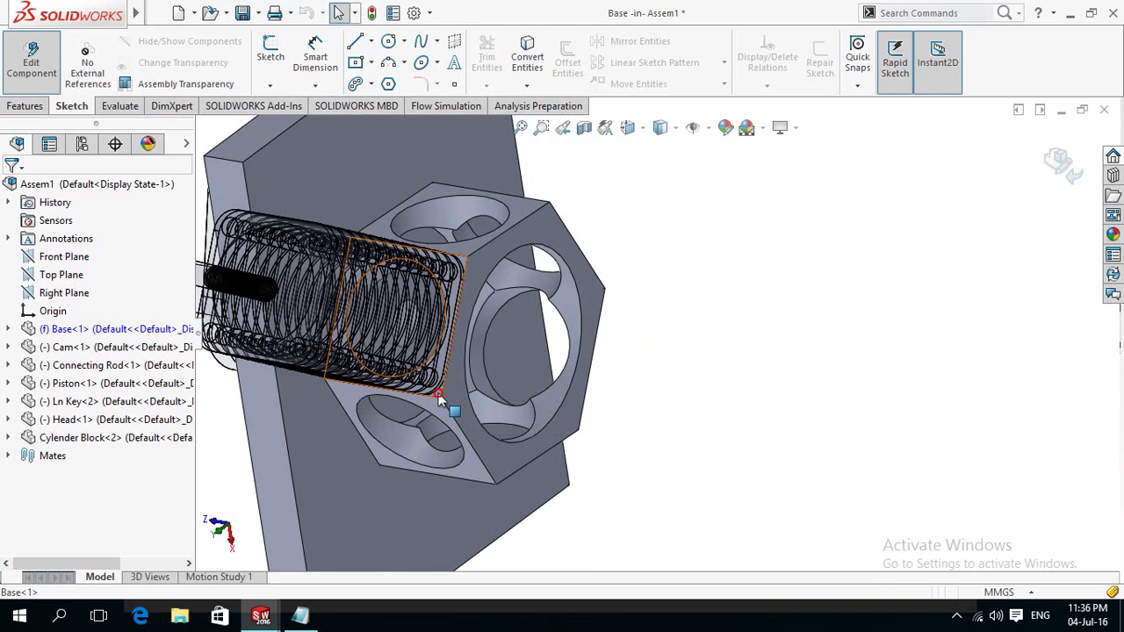
left_click(439, 400)
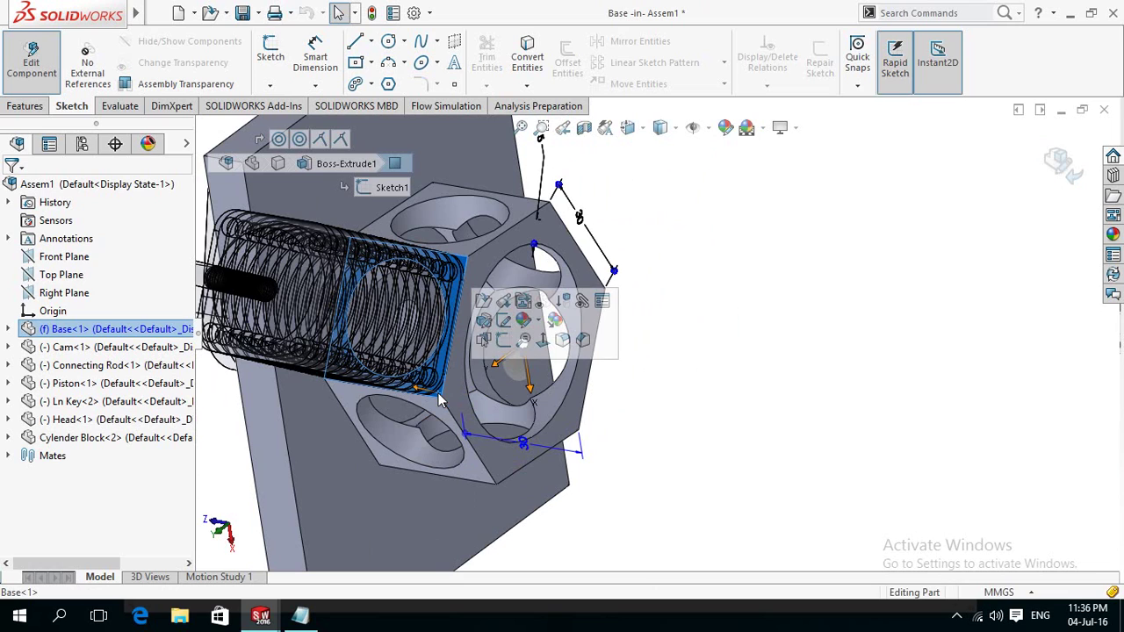
- Start a sketch on the Base face and draw an R2 circle over the upper-left bolt hole
left_click(502, 341)
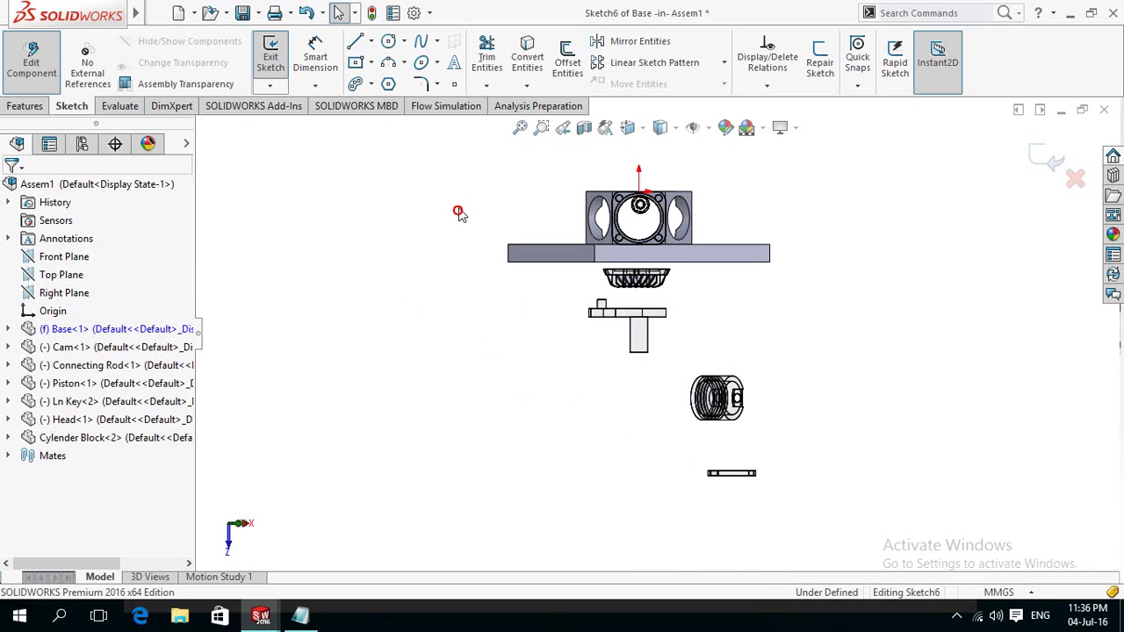
scroll(655, 173, "down", 1)
scroll(654, 173, "down", 1)
scroll(654, 175, "down", 1)
scroll(658, 183, "down", 1)
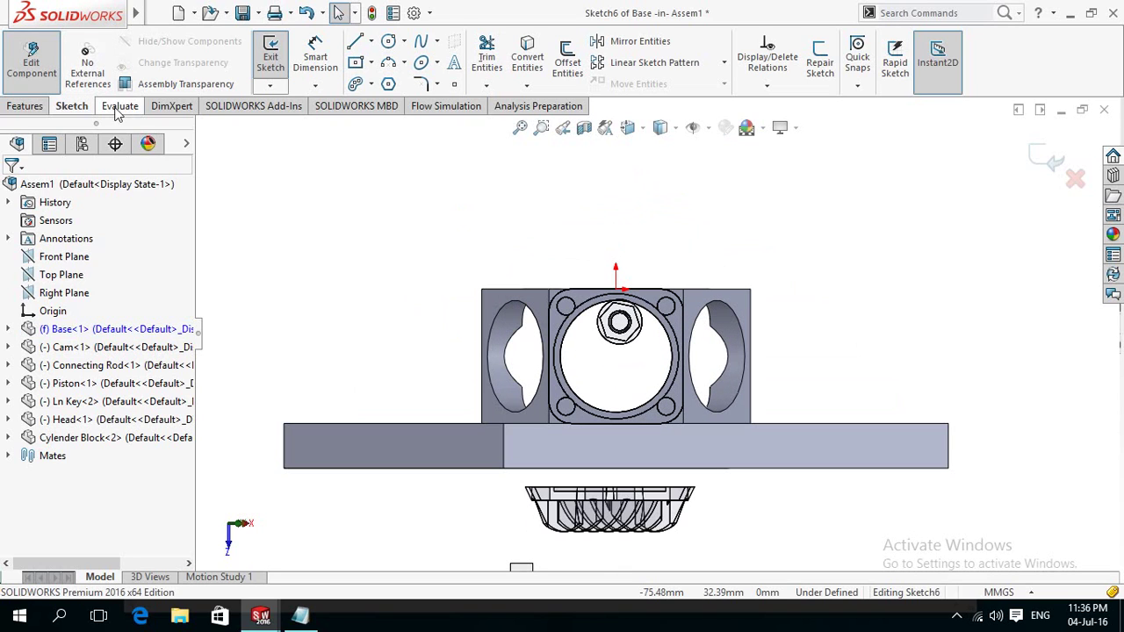
left_click(389, 43)
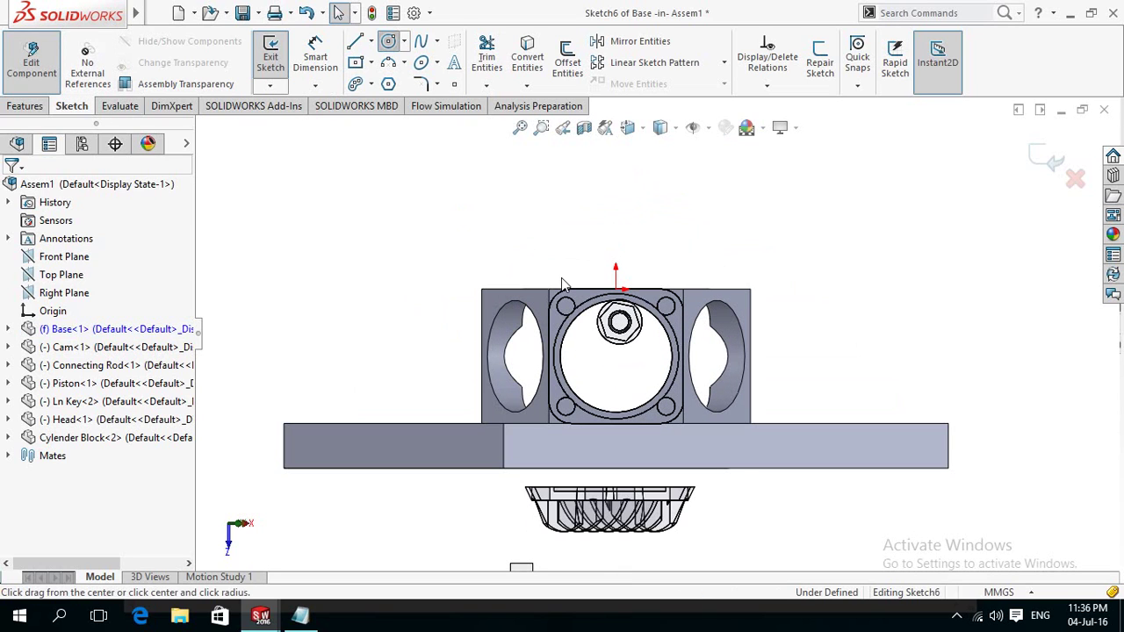
scroll(561, 278, "down", 1)
scroll(562, 280, "down", 1)
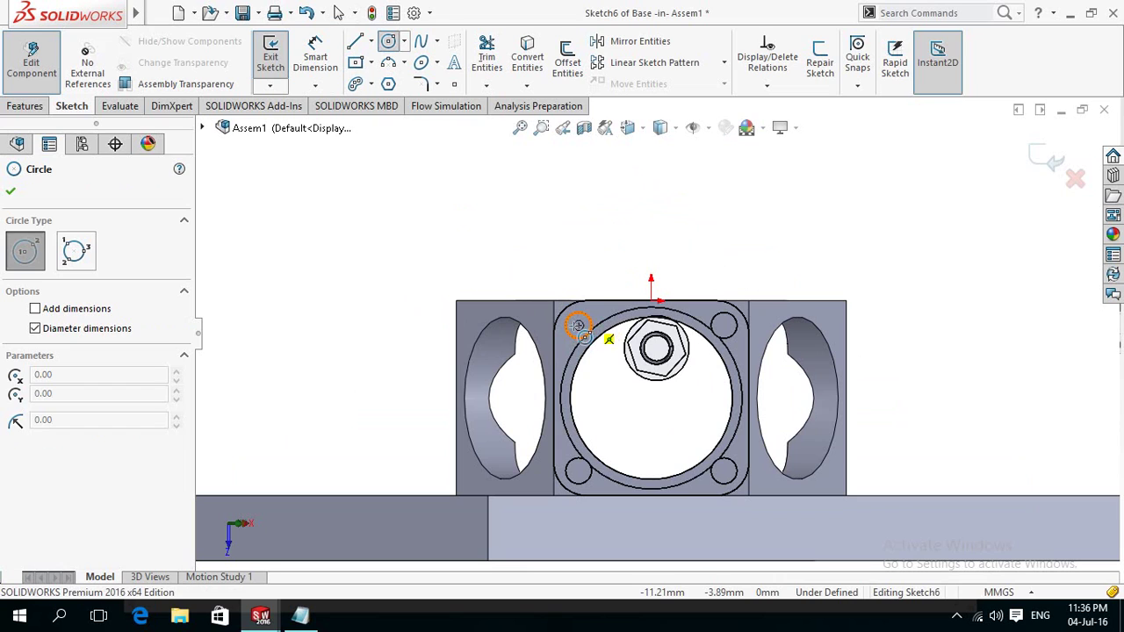
left_click(577, 326)
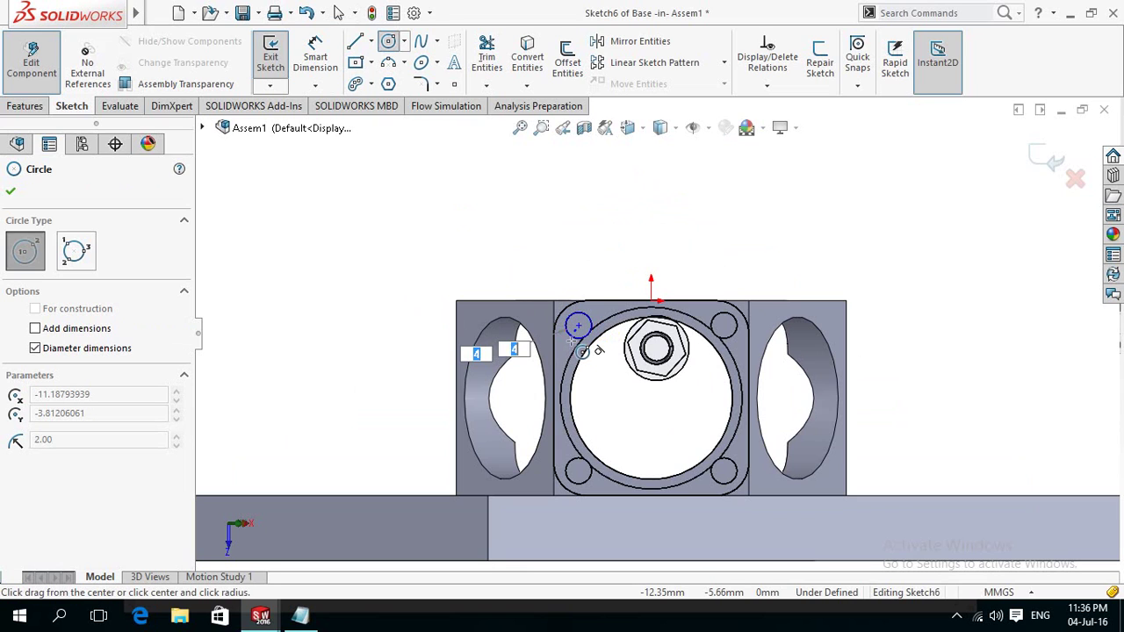
left_click(572, 337)
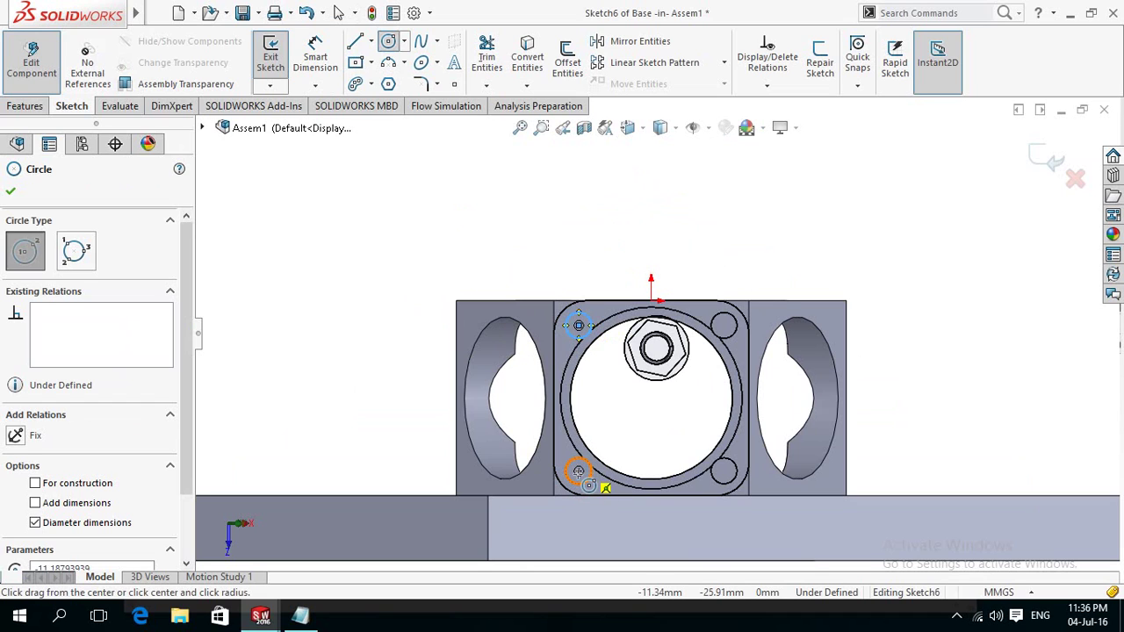
- Draw R2 circles over the lower-left, lower-right and upper-right bolt holes
left_click_drag(579, 472, 589, 482)
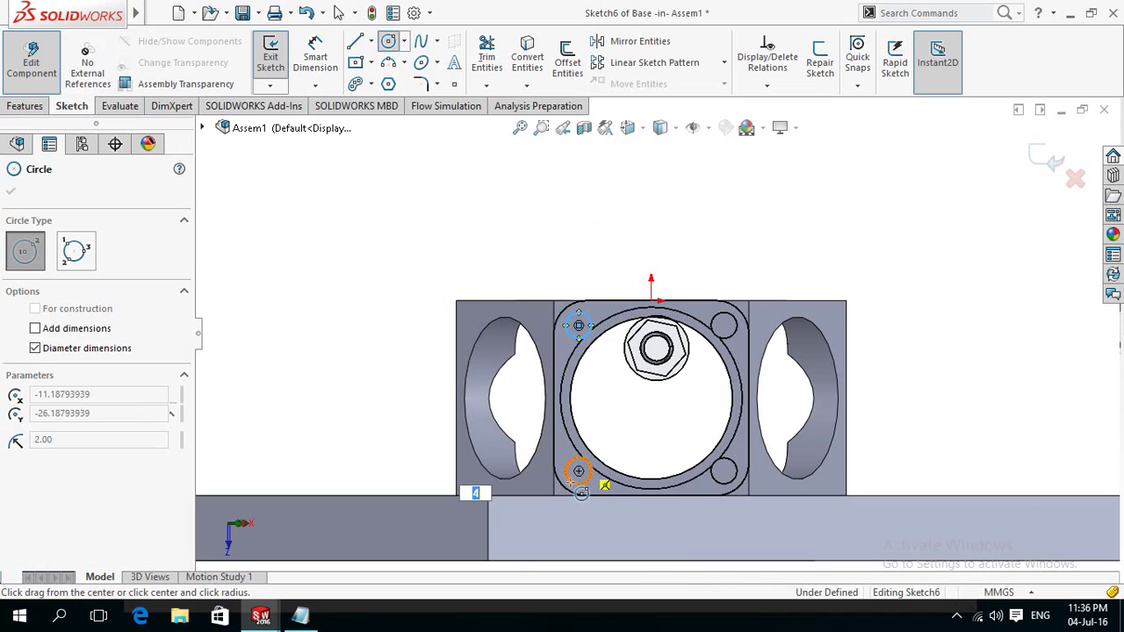
left_click(584, 492)
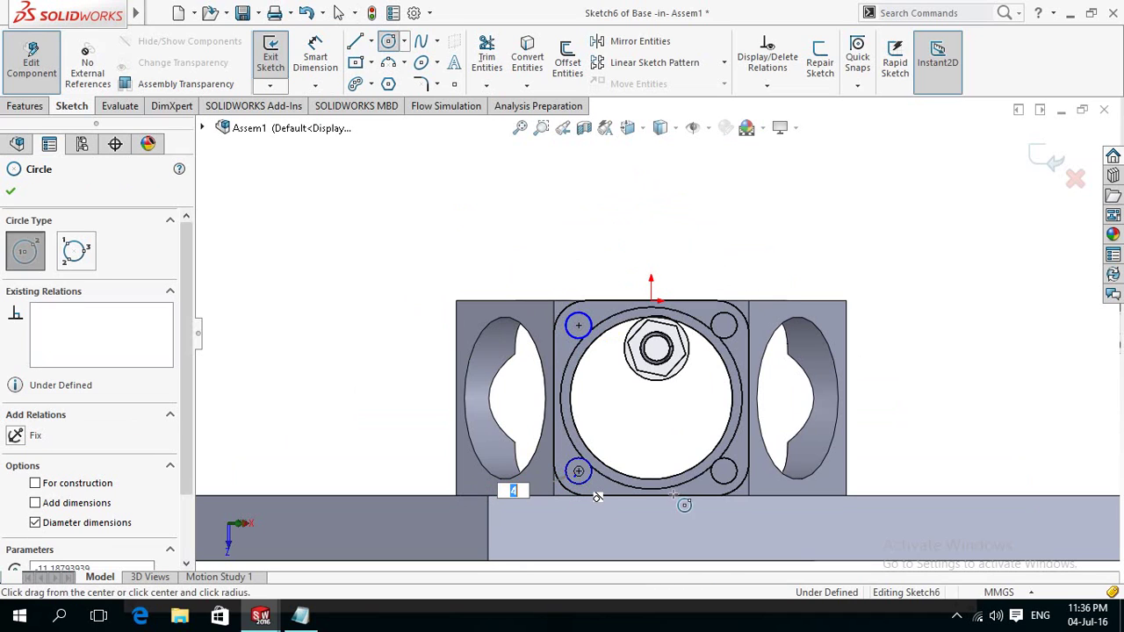
left_click(724, 471)
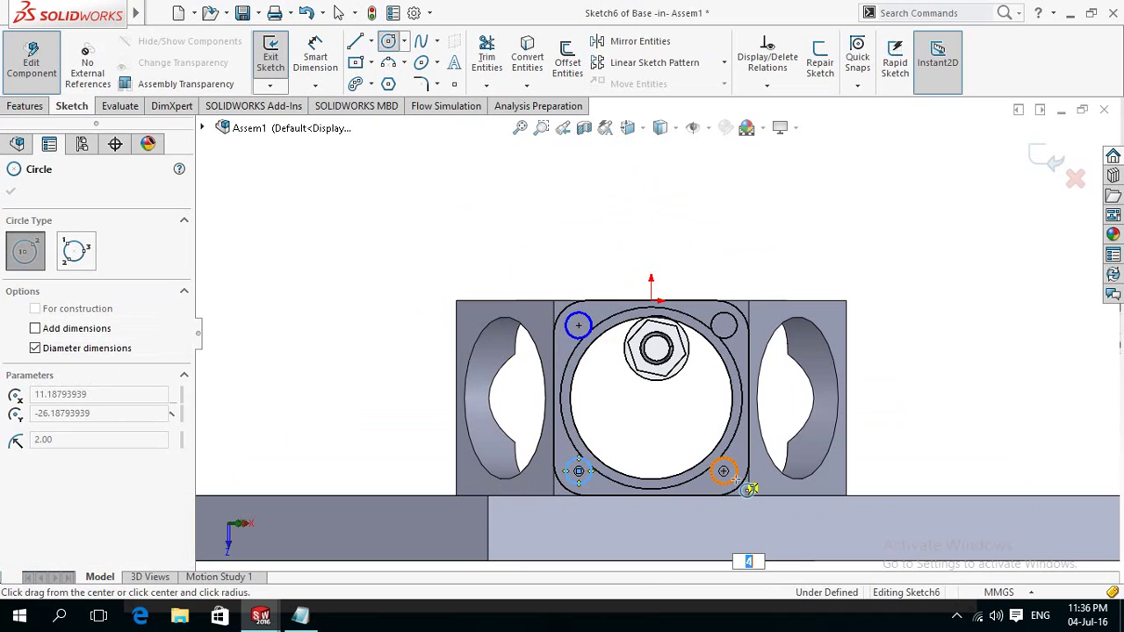
left_click(736, 479)
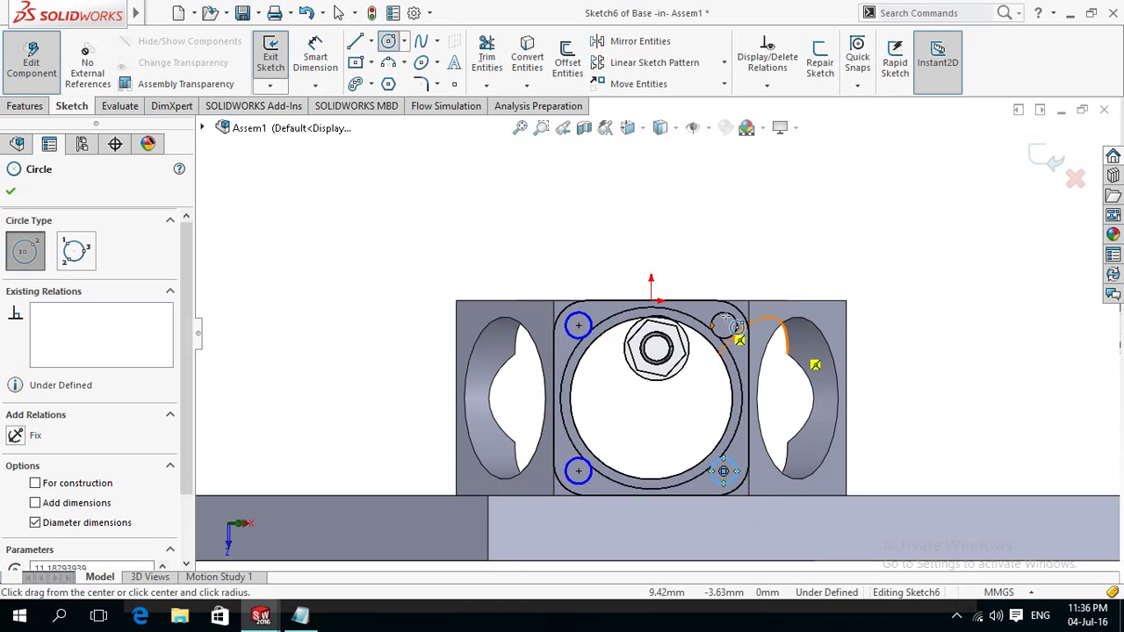
left_click(738, 330)
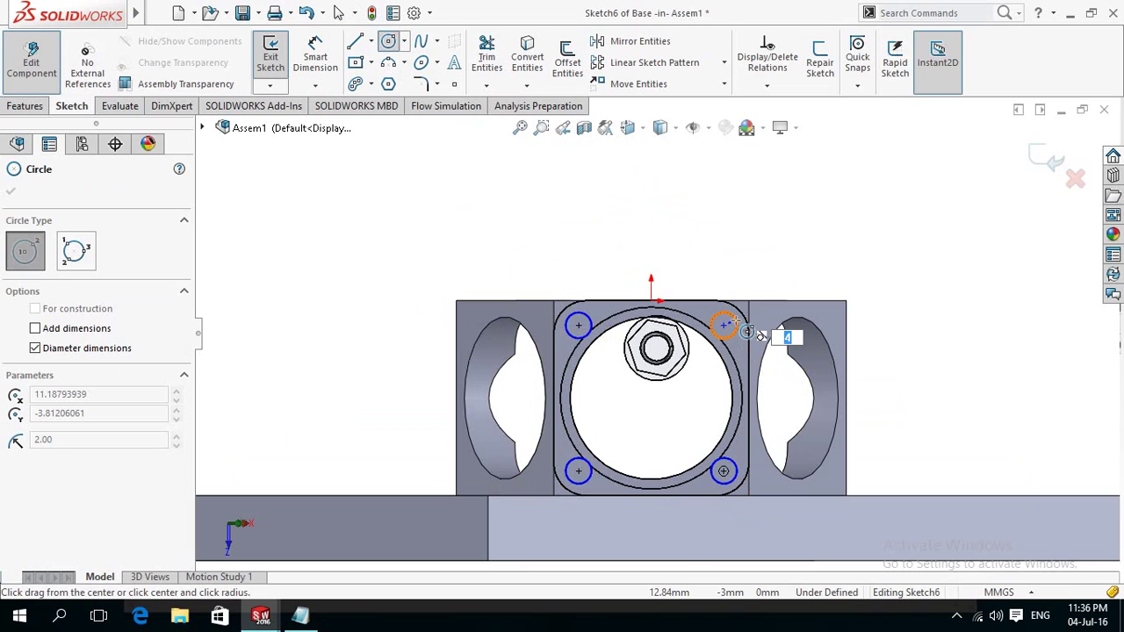
left_click(760, 334)
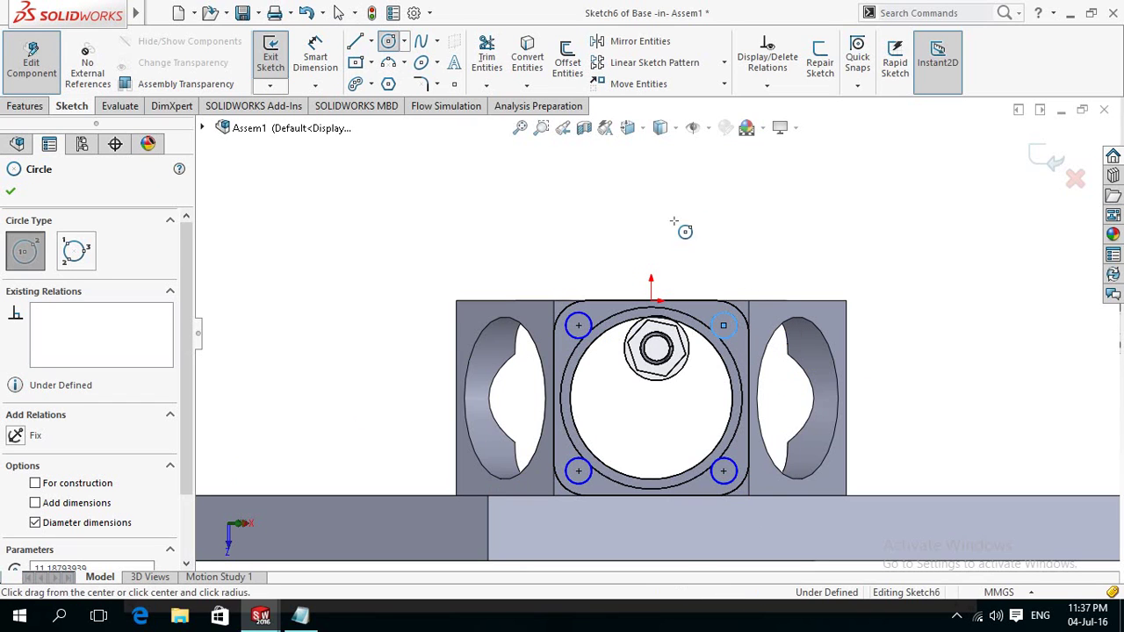
left_click(10, 191)
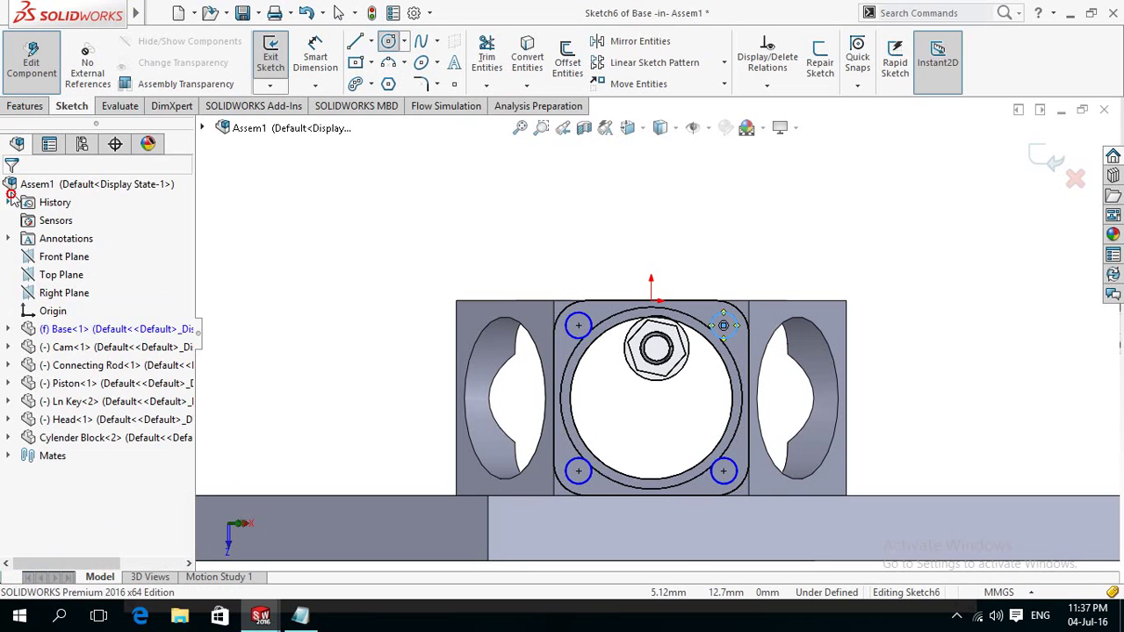
- Make an extruded cut from the four-circle sketch
left_click(26, 105)
left_click(508, 63)
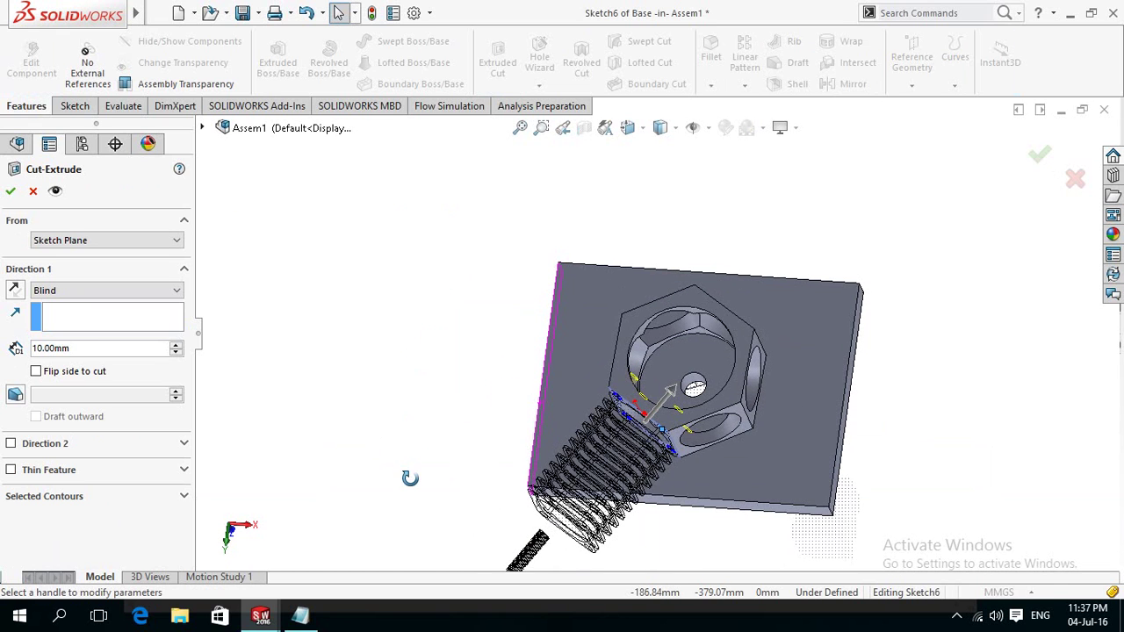
left_click(10, 192)
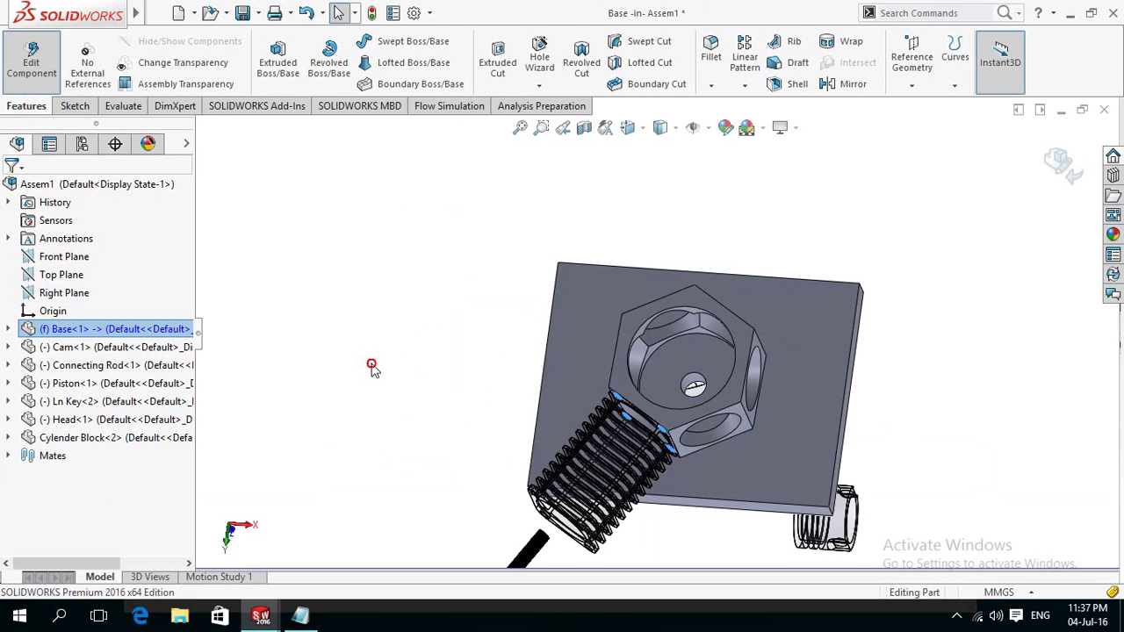
- Exit in-context editing of the Base part and show all open document windows
left_click(372, 369)
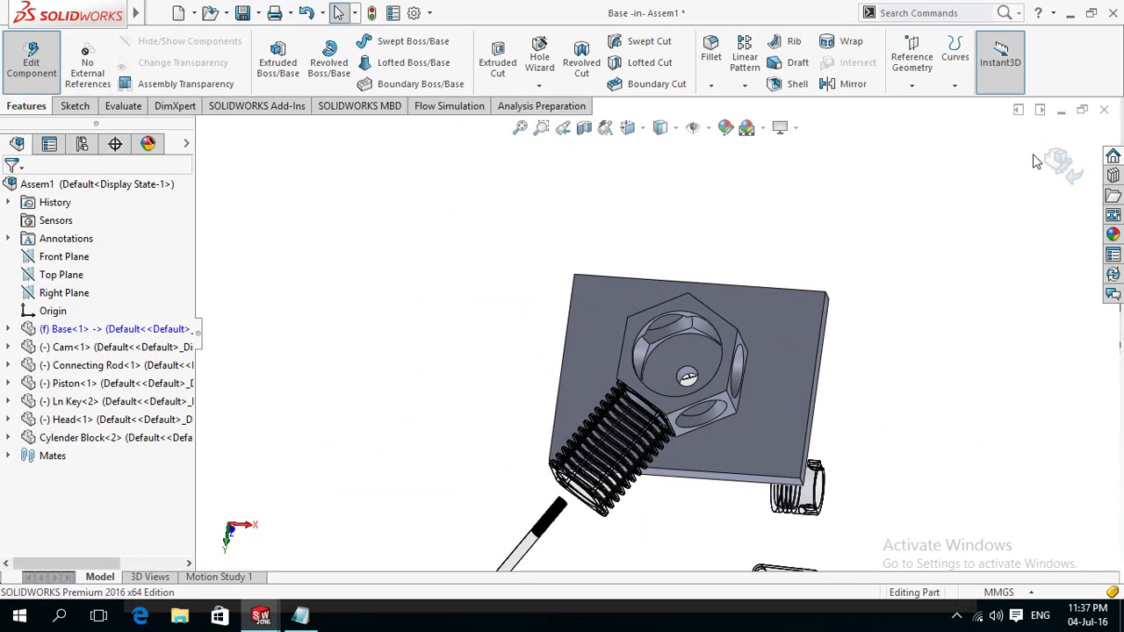
left_click(1060, 163)
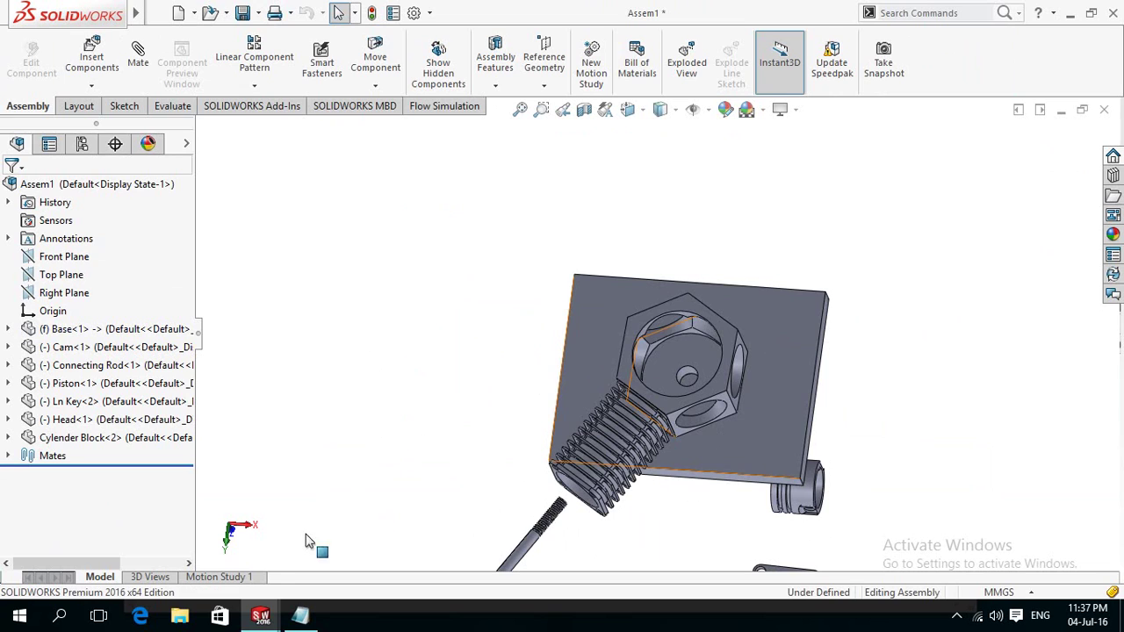
left_click(262, 617)
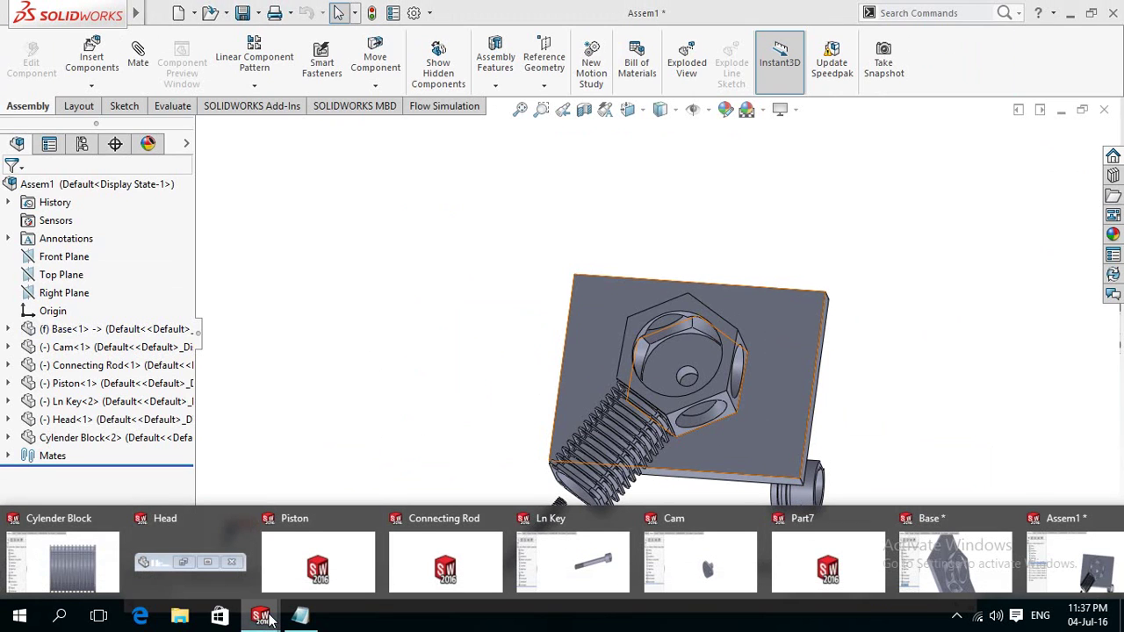
- Switch to the Base part window and start a Circular Pattern feature
left_click(973, 551)
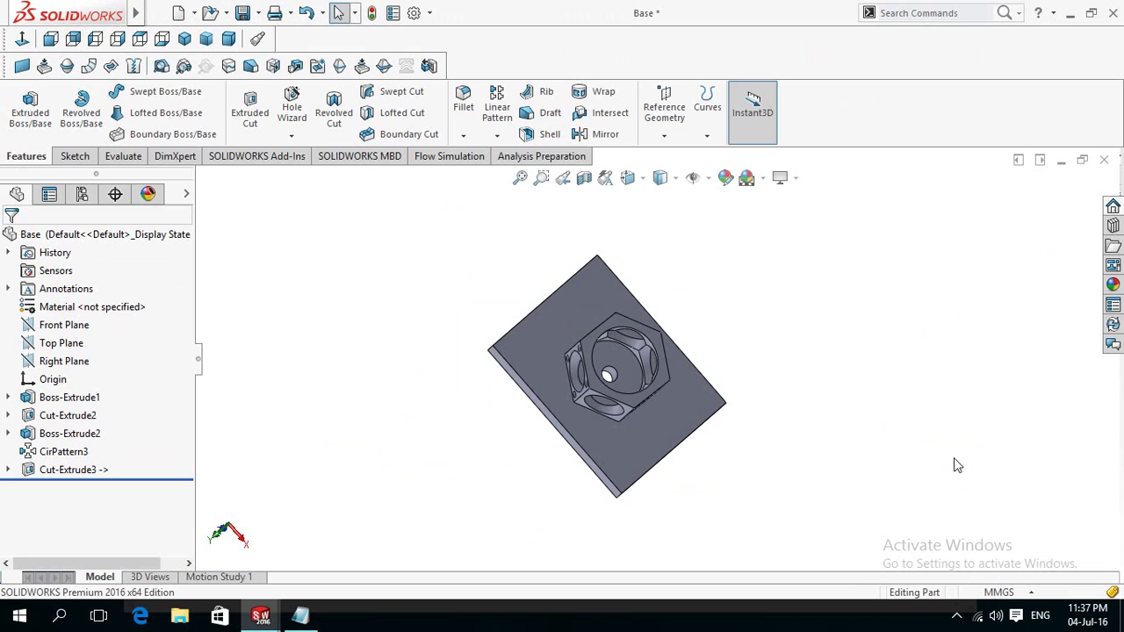
middle_click_drag(764, 342, 805, 336)
scroll(710, 314, "down", 3)
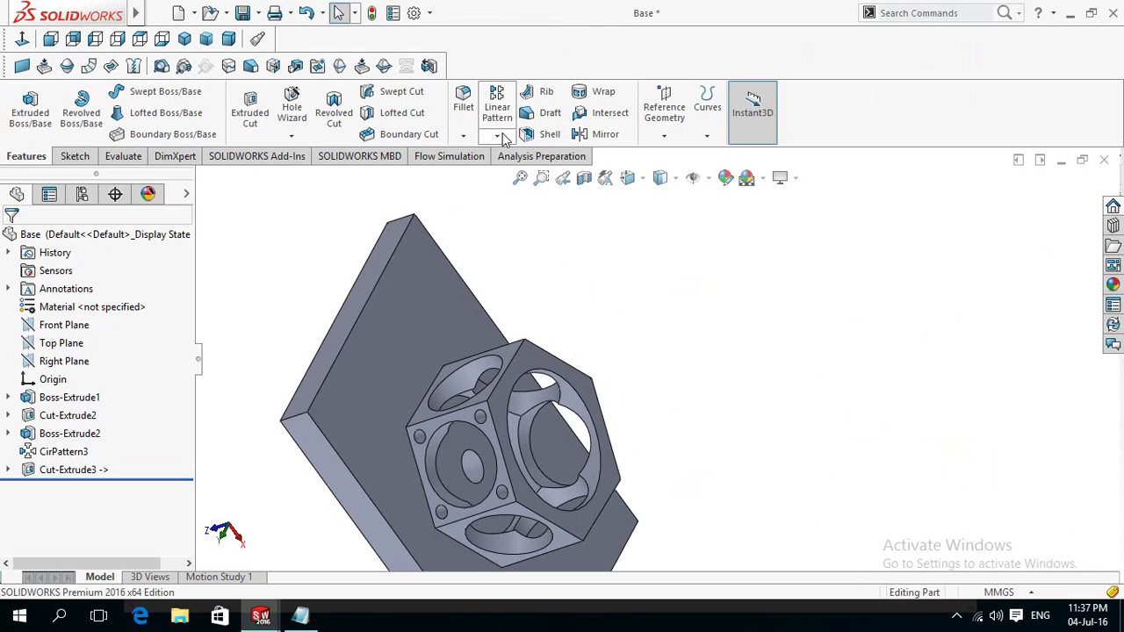
left_click(501, 134)
left_click(513, 176)
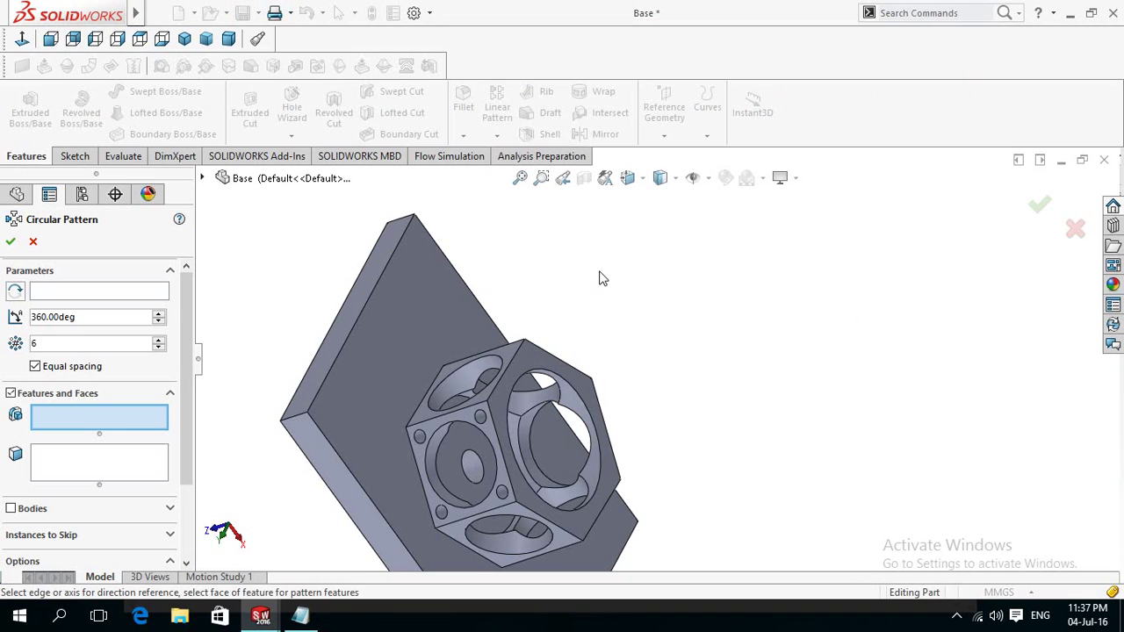
scroll(462, 421, "down", 1)
scroll(462, 421, "down", 1)
scroll(462, 422, "down", 1)
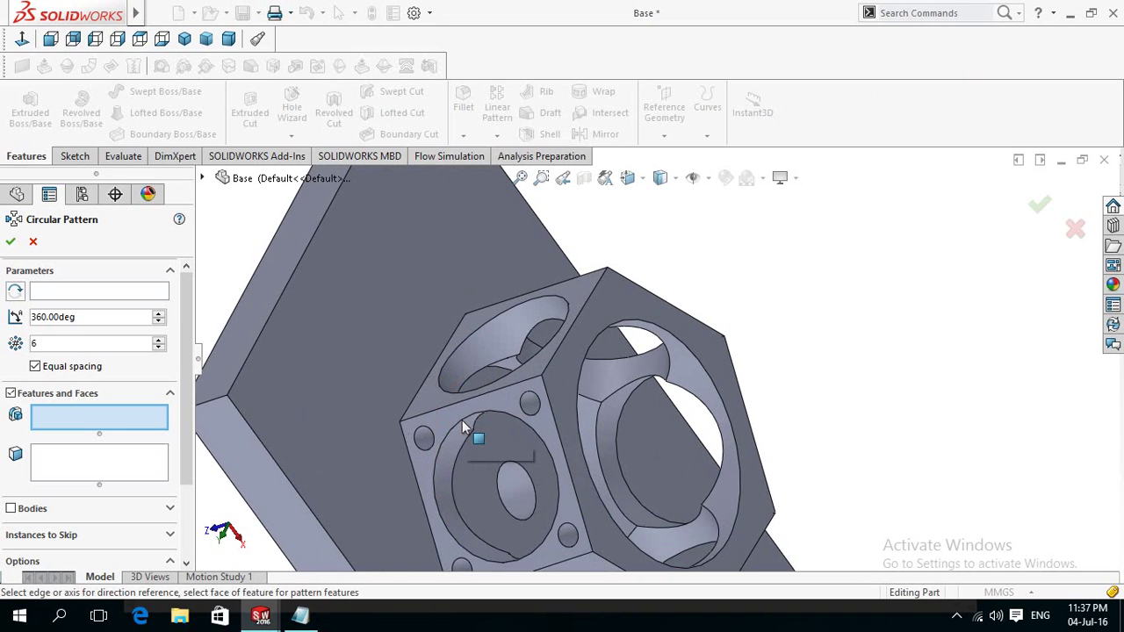
scroll(461, 420, "down", 2)
- Pattern Cut-Extrude3 six times around the large bore's circular edge
left_click(582, 391)
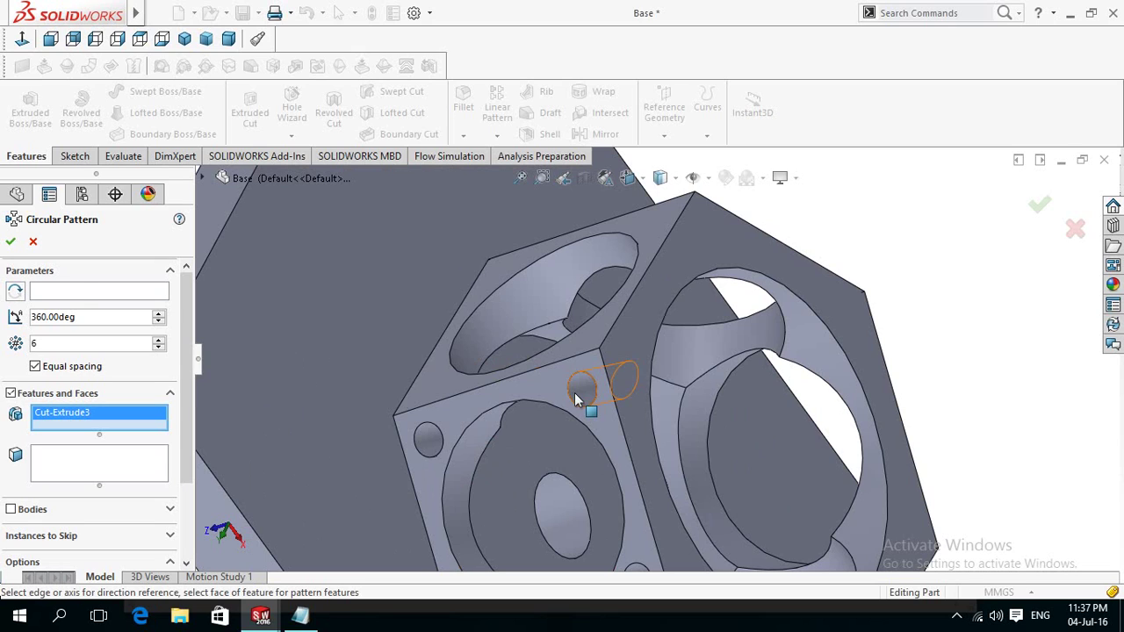
left_click(87, 292)
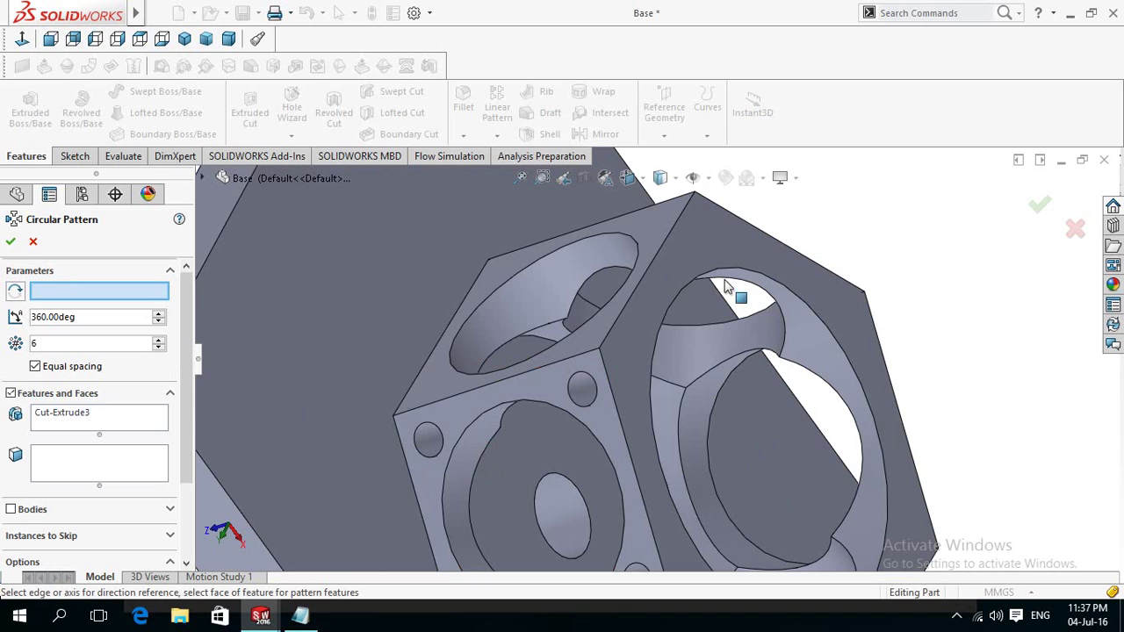
left_click(773, 286)
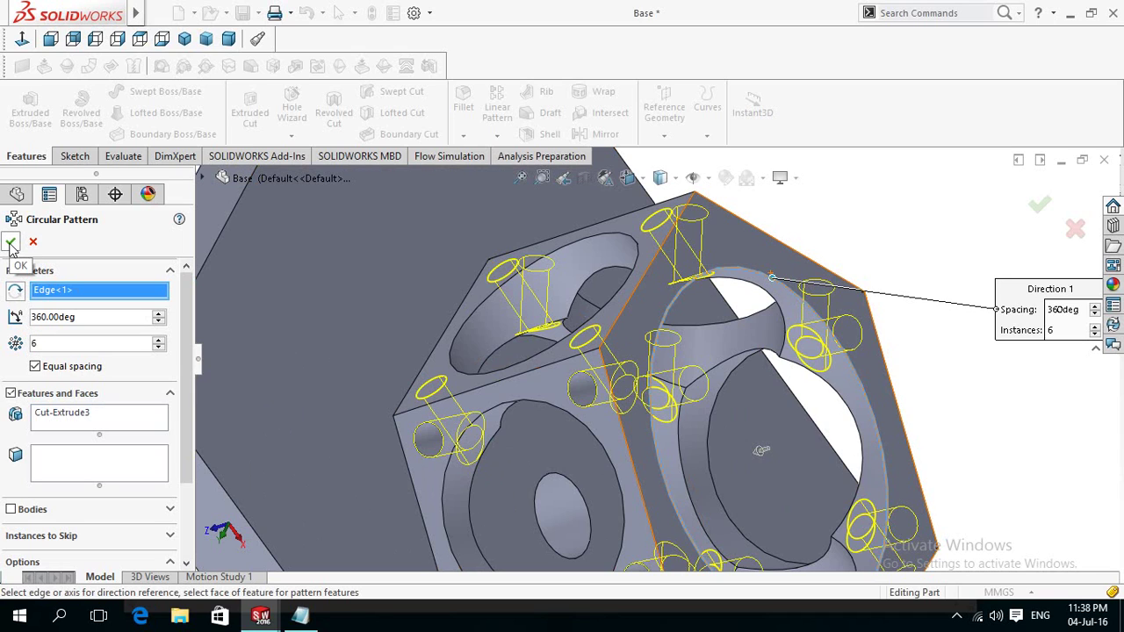
left_click(909, 196)
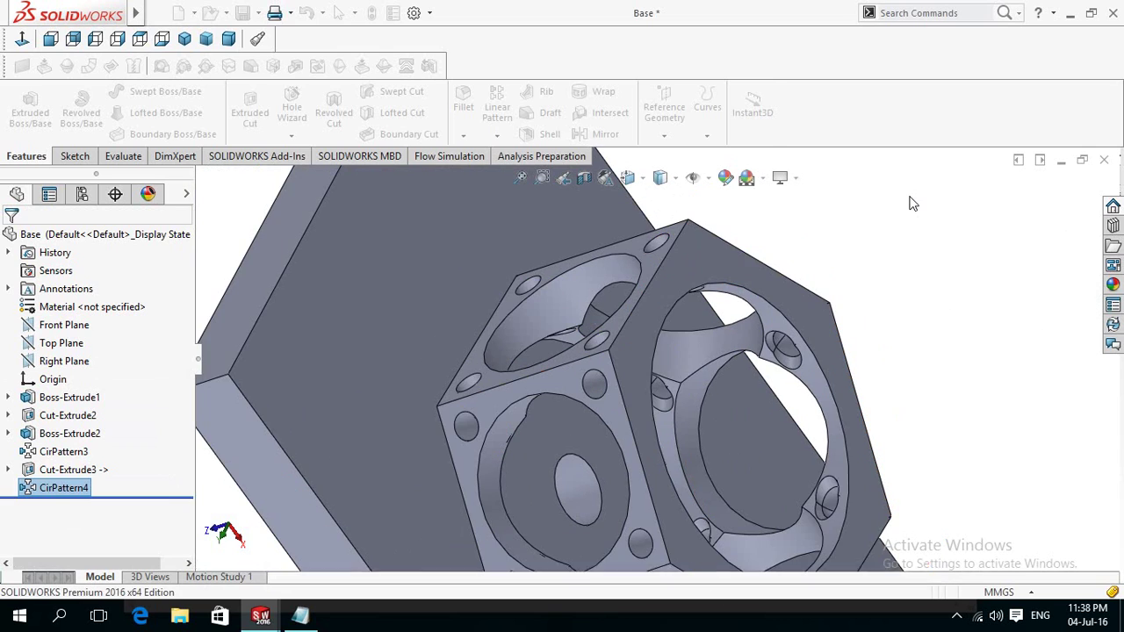
- Return to Assem1 and zoom and orbit toward the cylinder flange and the long bolt
key("f")
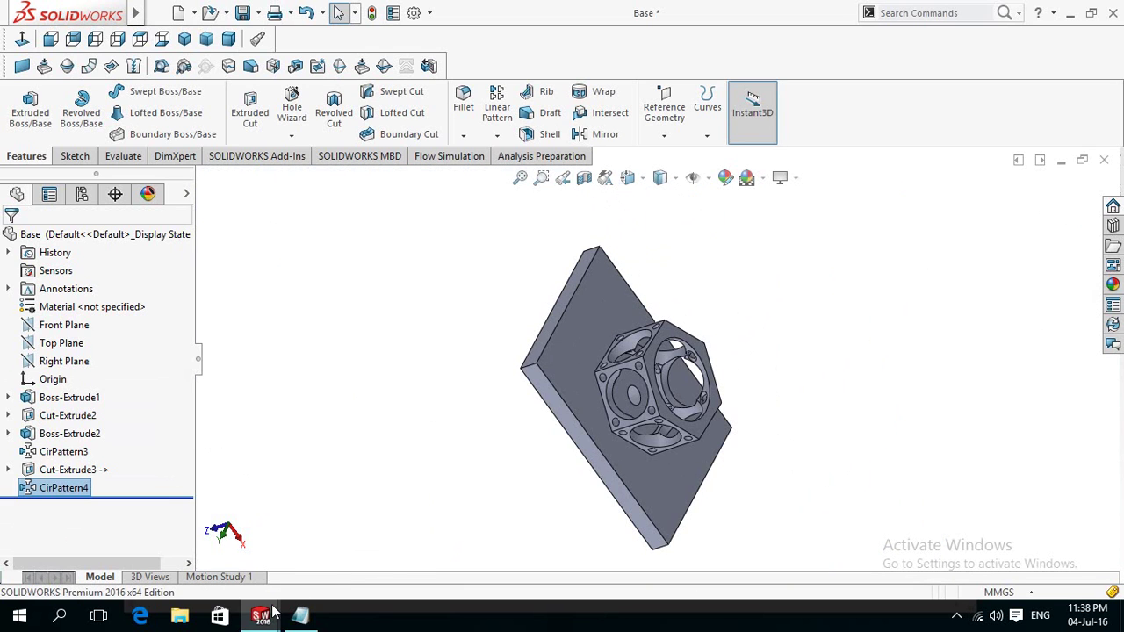
mouse_move(261, 616)
left_click(1062, 559)
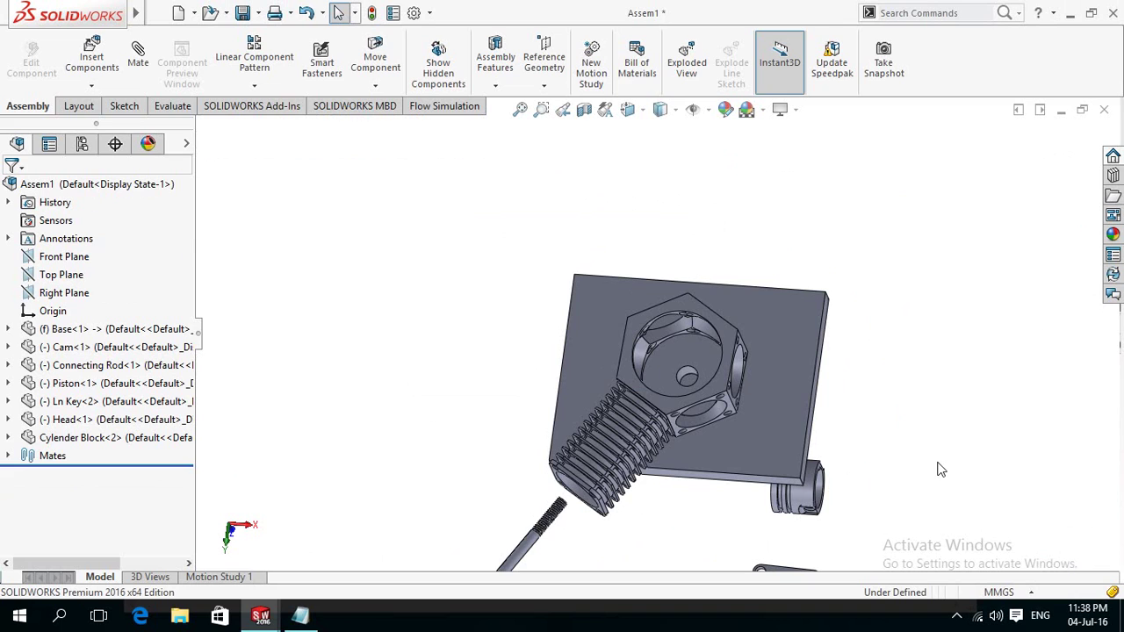
key("f")
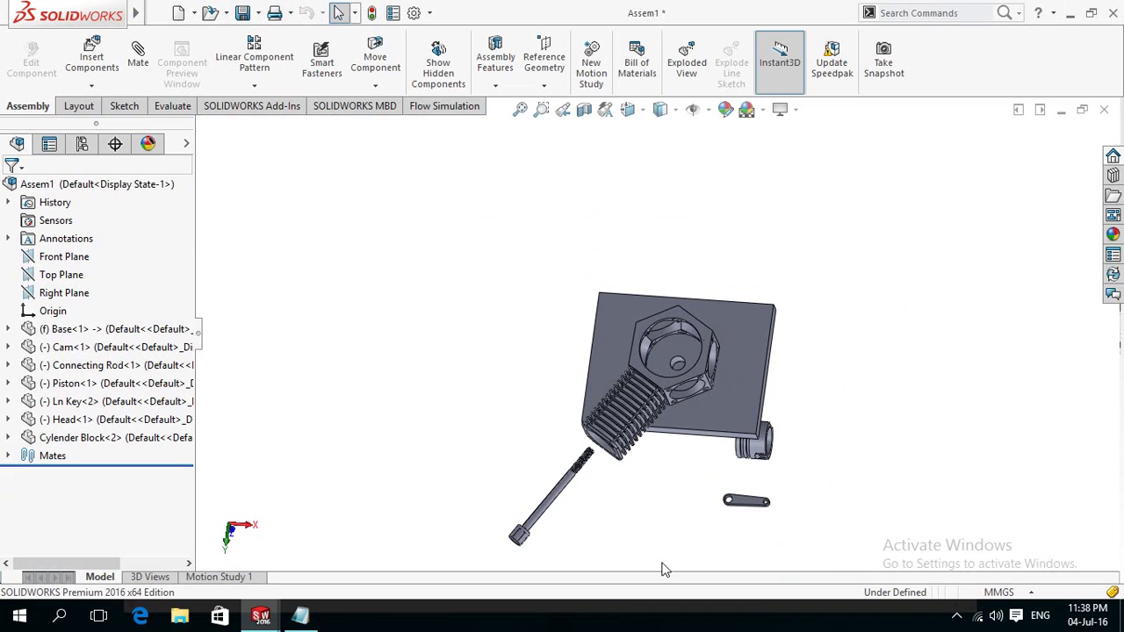
scroll(641, 498, "down", 1)
scroll(641, 497, "down", 2)
mouse_move(588, 435)
middle_mouse_down()
mouse_move(562, 318)
mouse_move(609, 404)
mouse_move(562, 484)
middle_mouse_up()
scroll(579, 479, "down", 1)
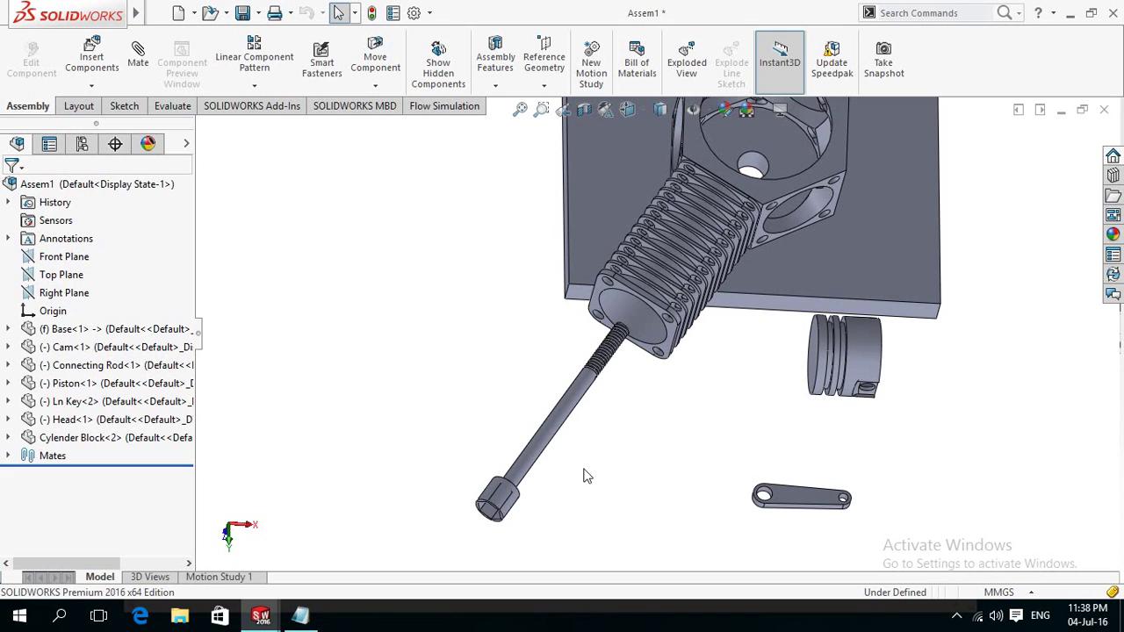
- Mate the Ln Key bolt concentric with a Cylender Block flange corner hole
left_click(545, 447)
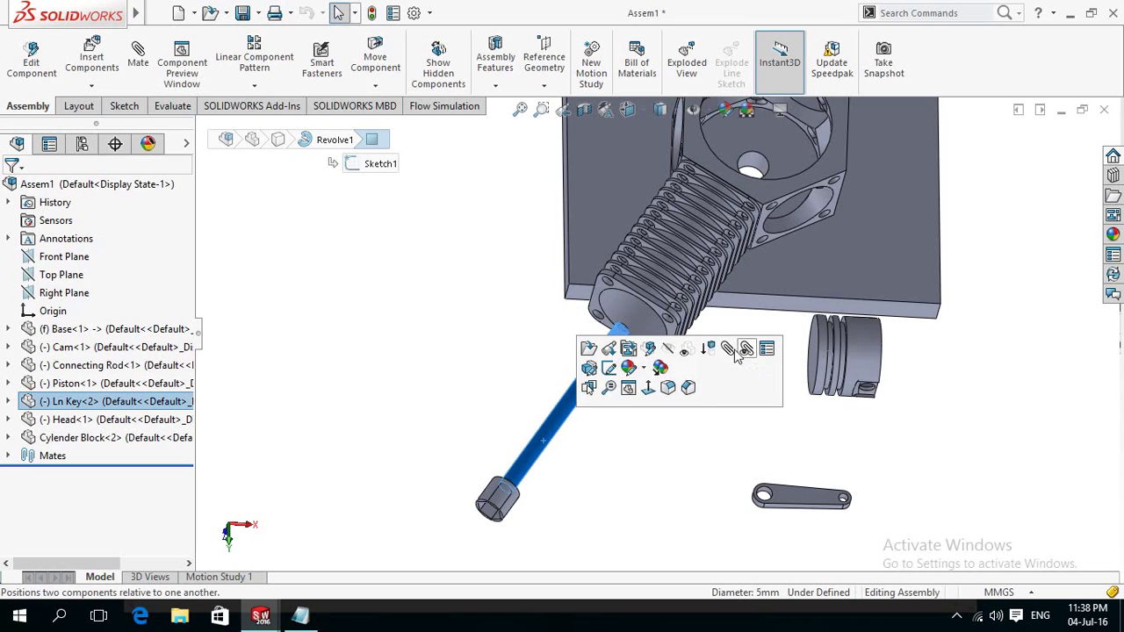
left_click(730, 349)
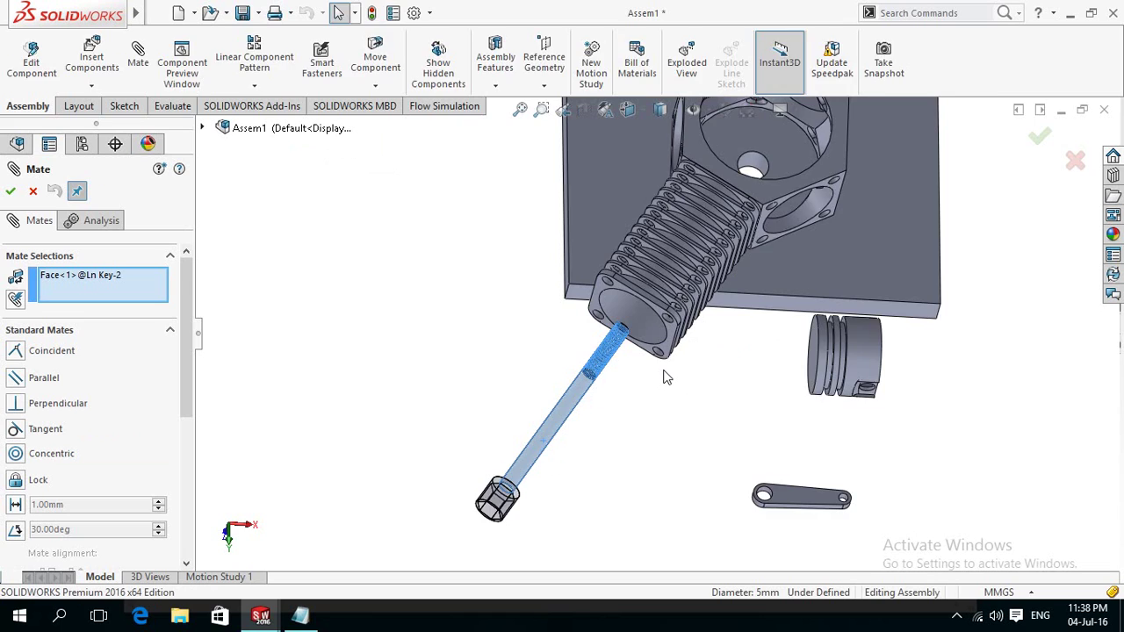
scroll(665, 375, "down", 2)
scroll(664, 372, "down", 3)
scroll(665, 370, "down", 1)
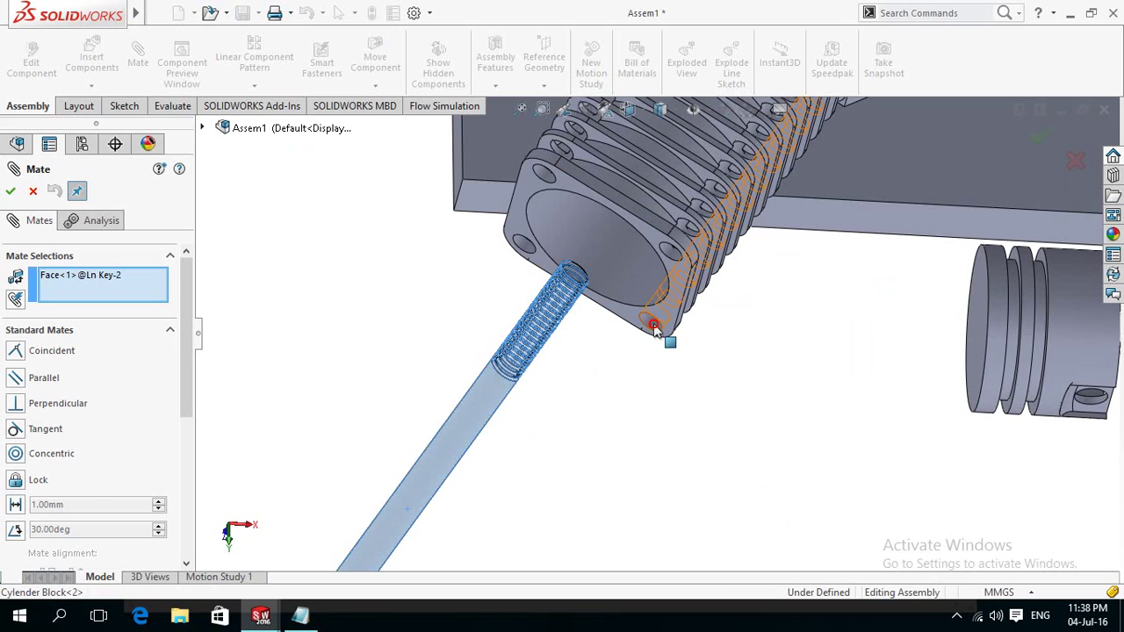
left_click(654, 331)
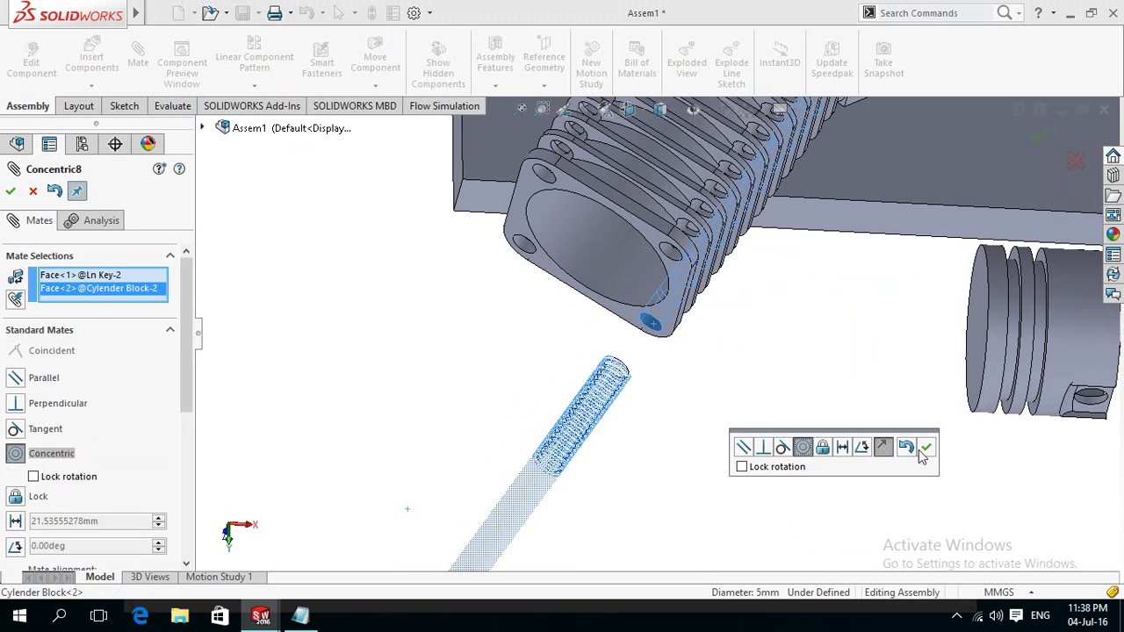
left_click(926, 447)
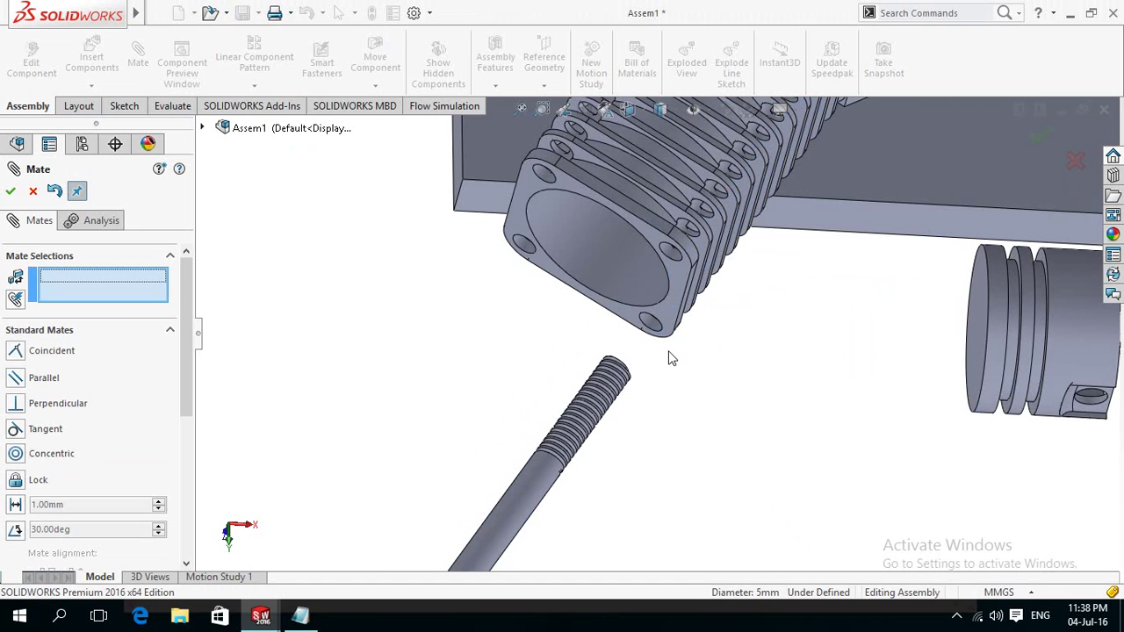
- Mate the Head's corner hole concentric with the bolt, then close the Mate tool
scroll(710, 421, "up", 3)
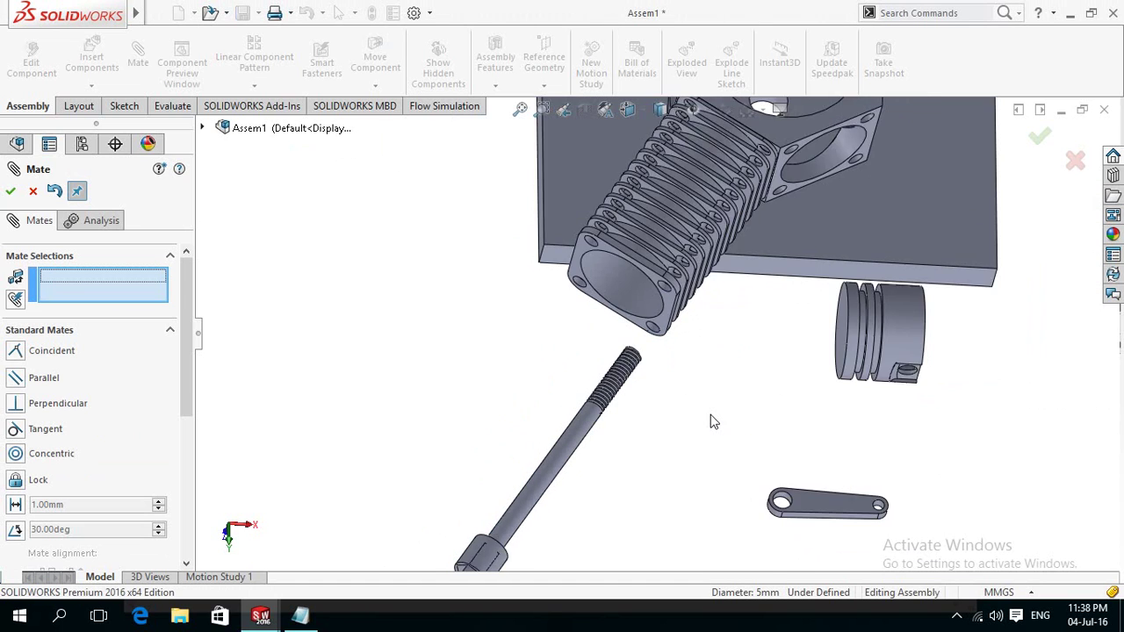
scroll(694, 424, "up", 2)
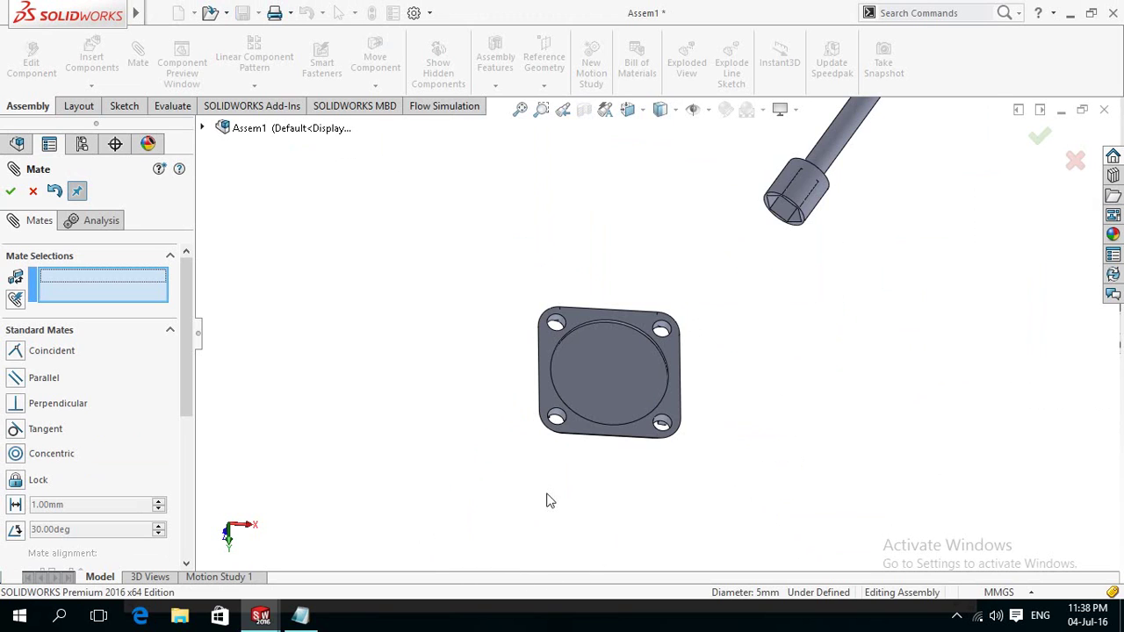
scroll(546, 500, "down", 3)
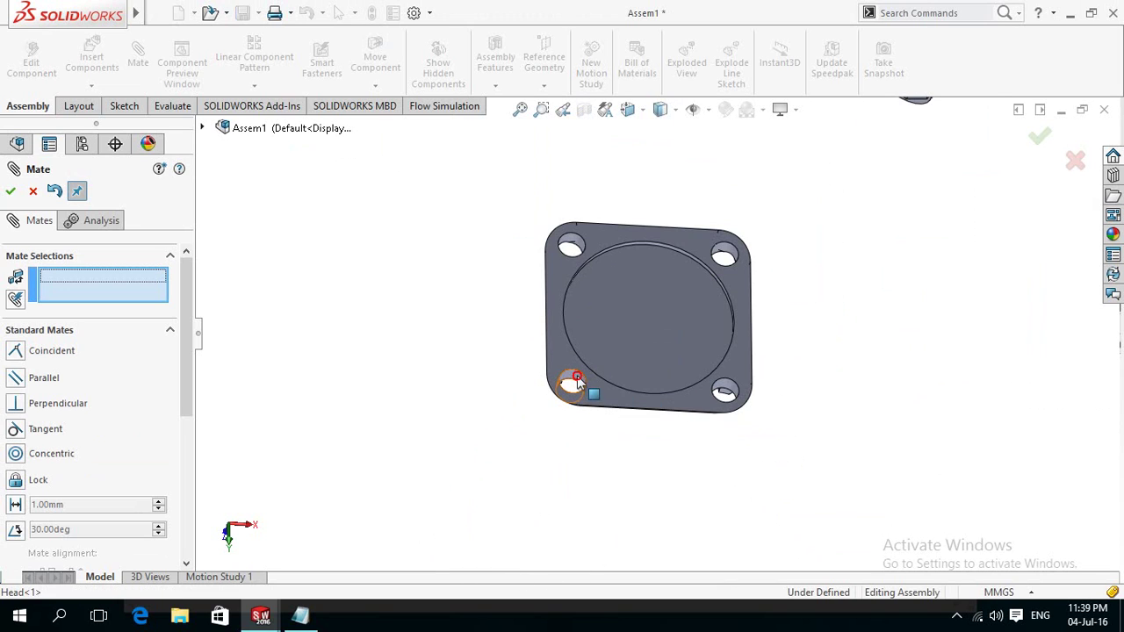
left_click(572, 387)
scroll(861, 309, "up", 2)
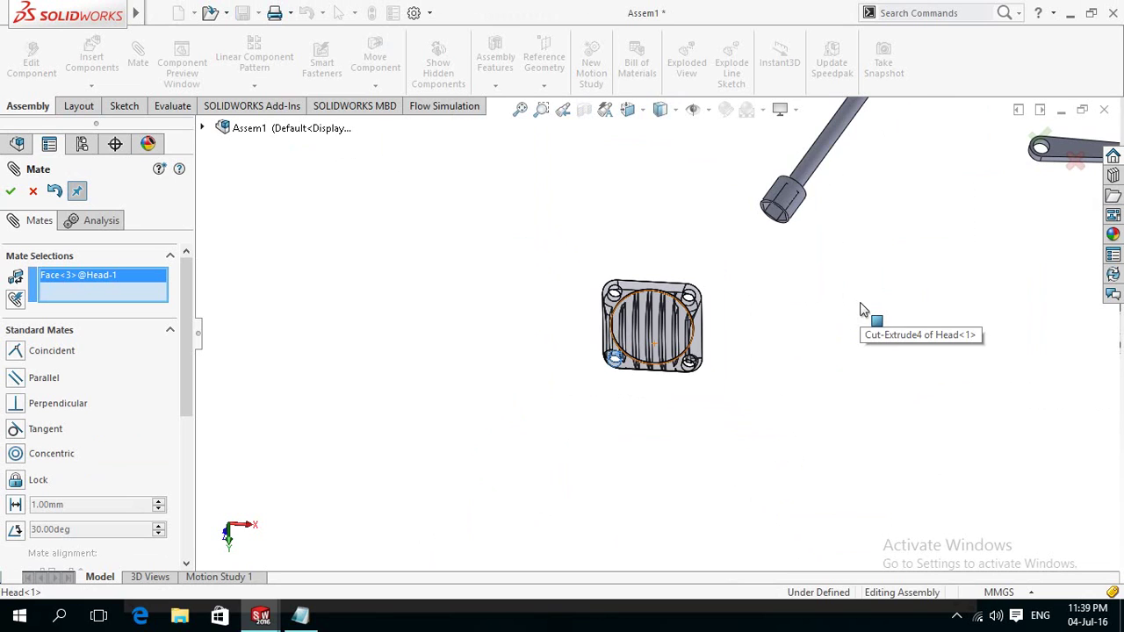
left_click(811, 155)
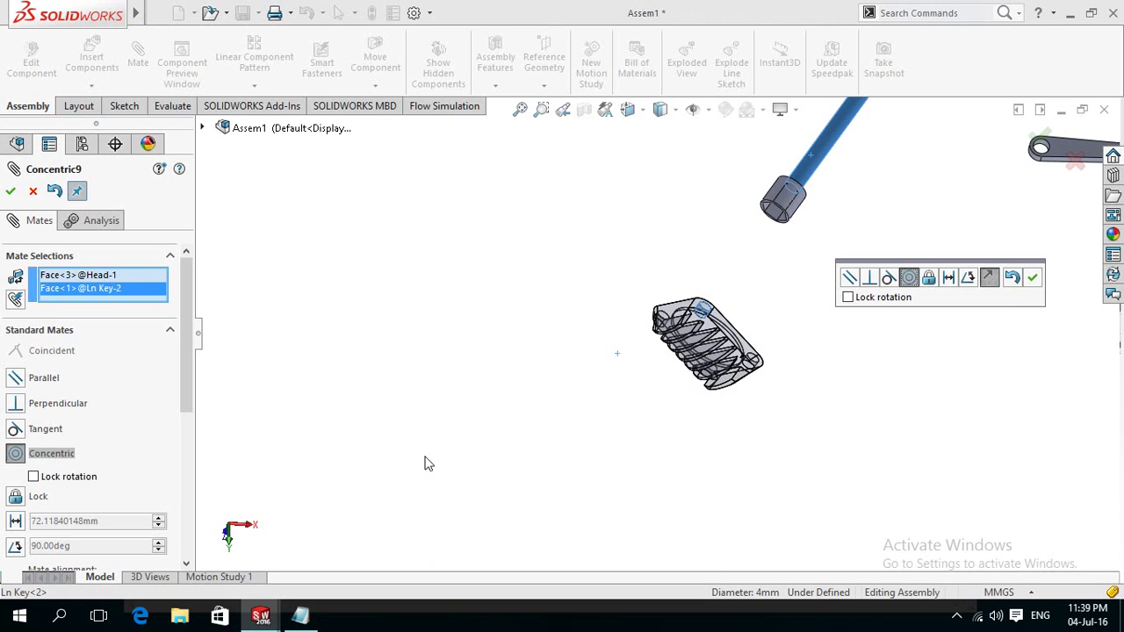
key("Return")
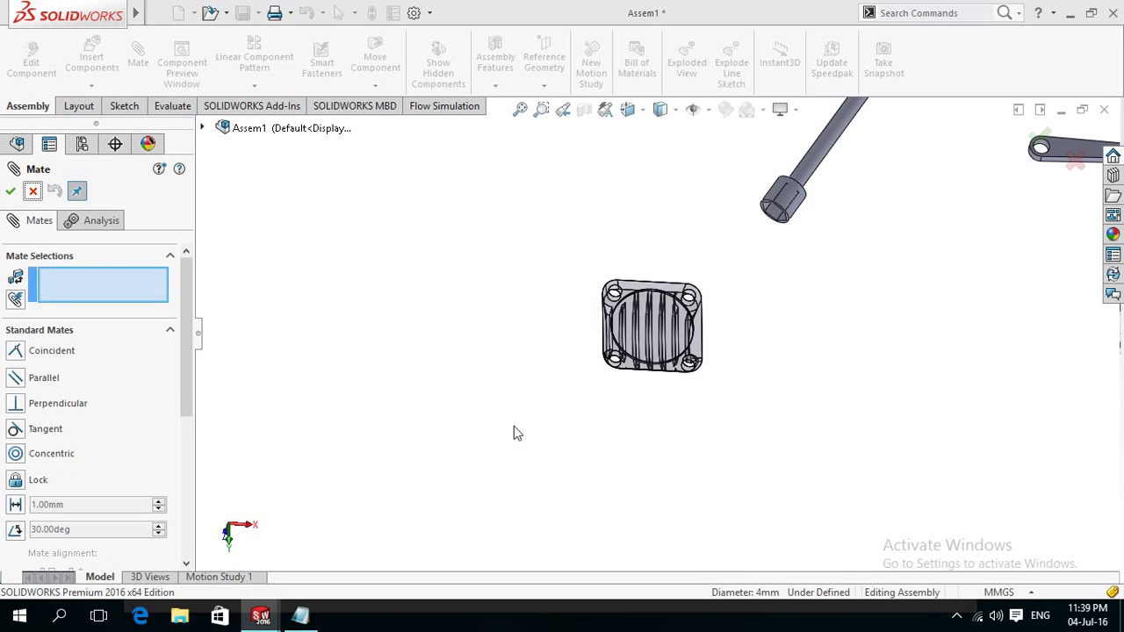
key("Return")
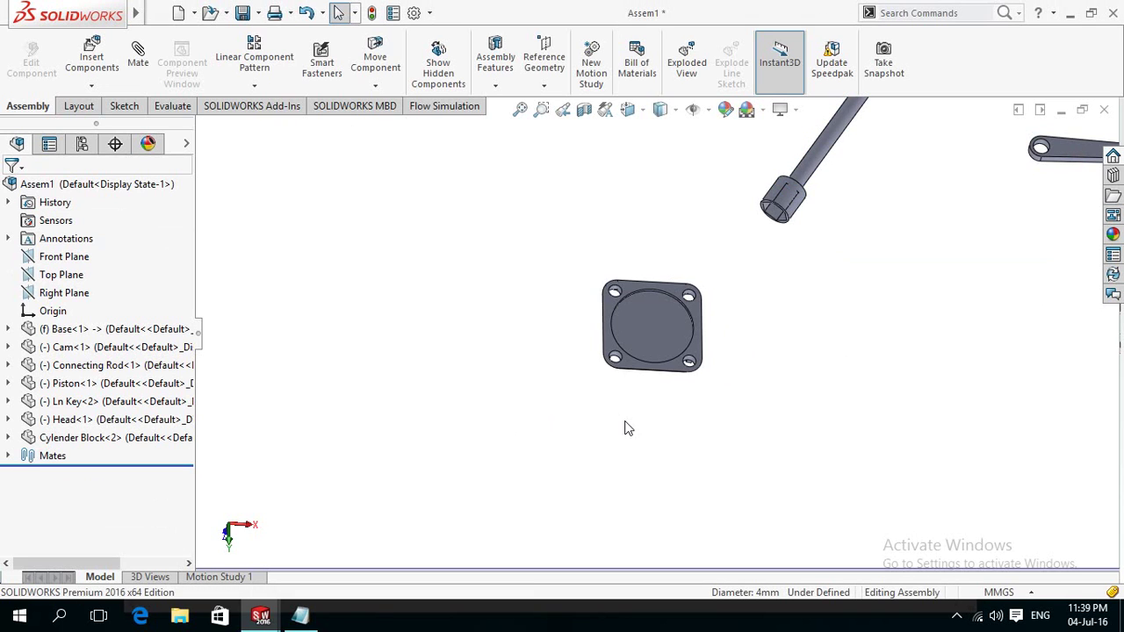
- Select the Head component in the assembly and open the Head part
left_click(797, 395)
key("z")
key("z")
key("z")
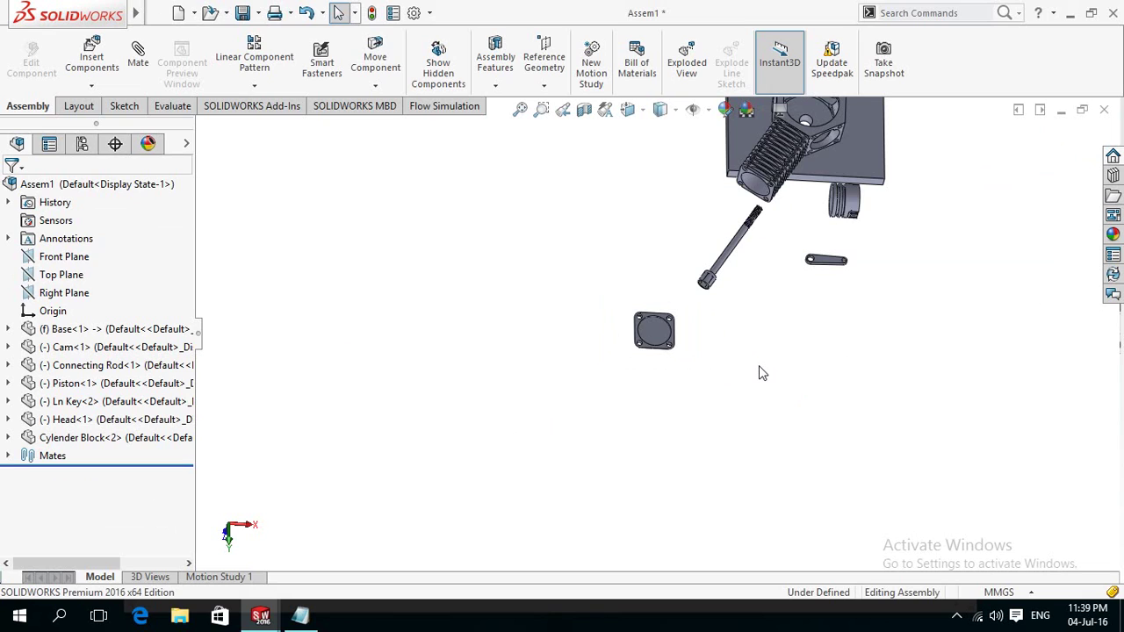
key("z")
key("z")
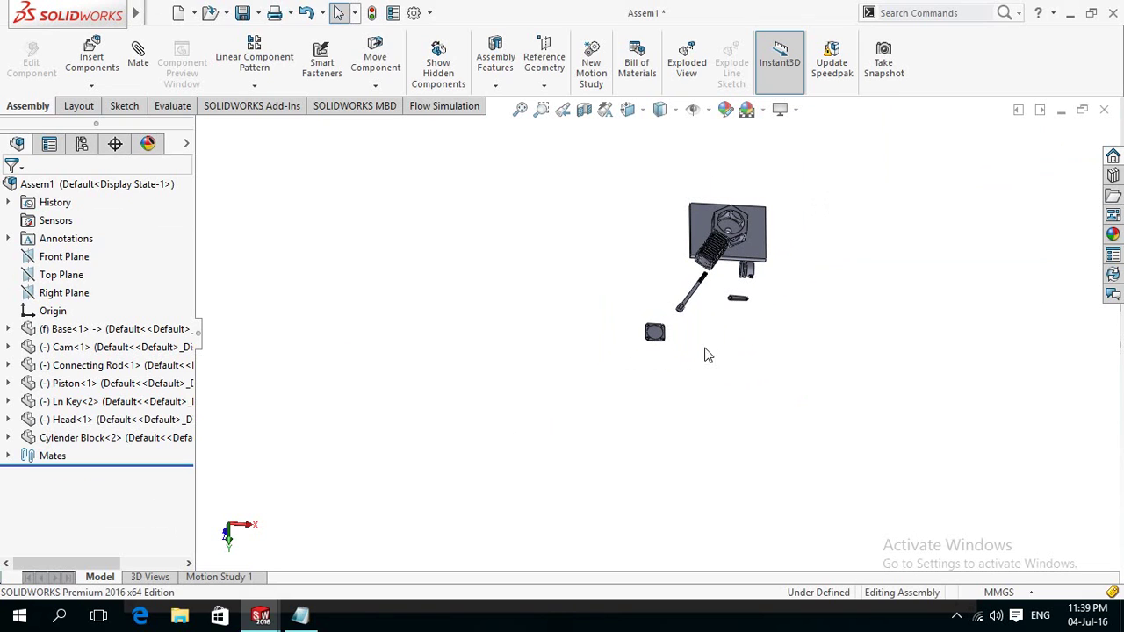
scroll(651, 203, "down", 5)
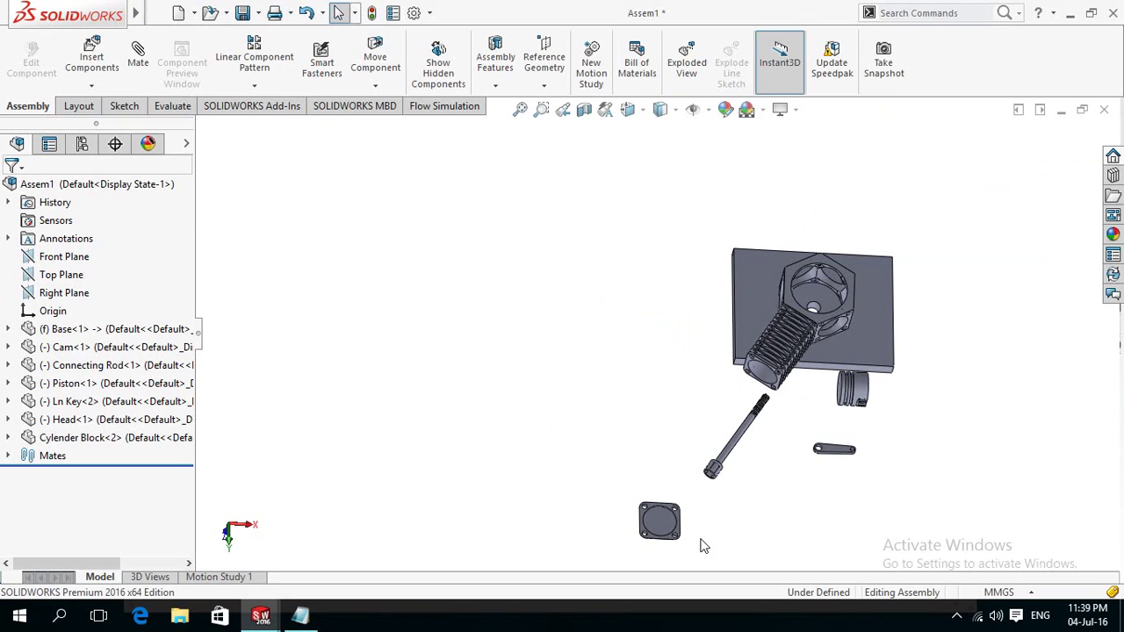
left_click(662, 524)
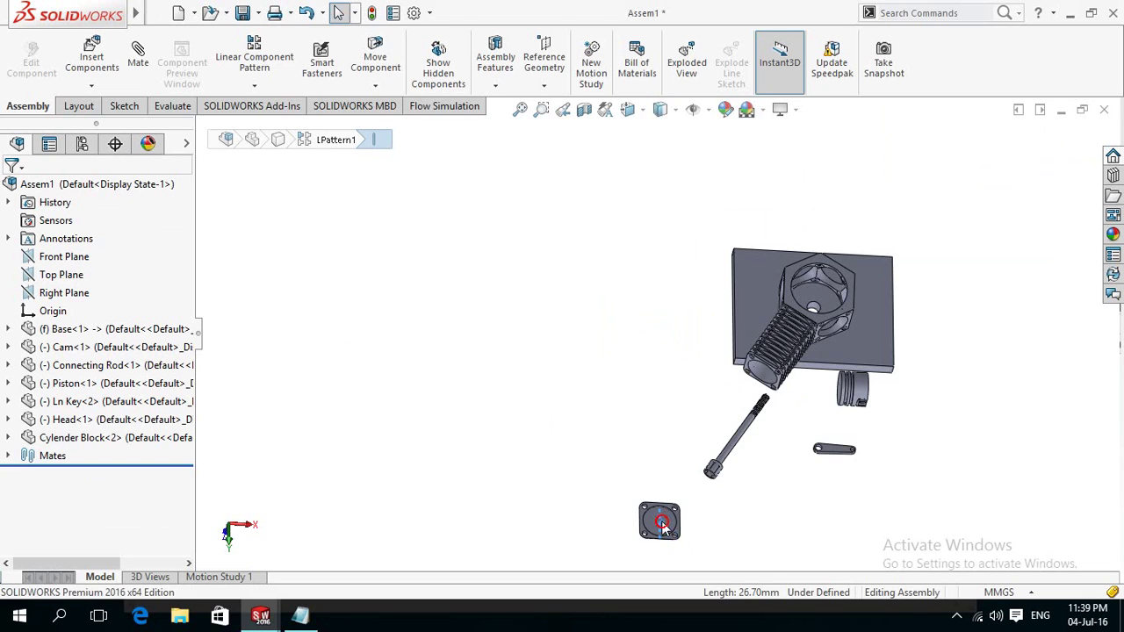
left_click(736, 437)
left_click(654, 428)
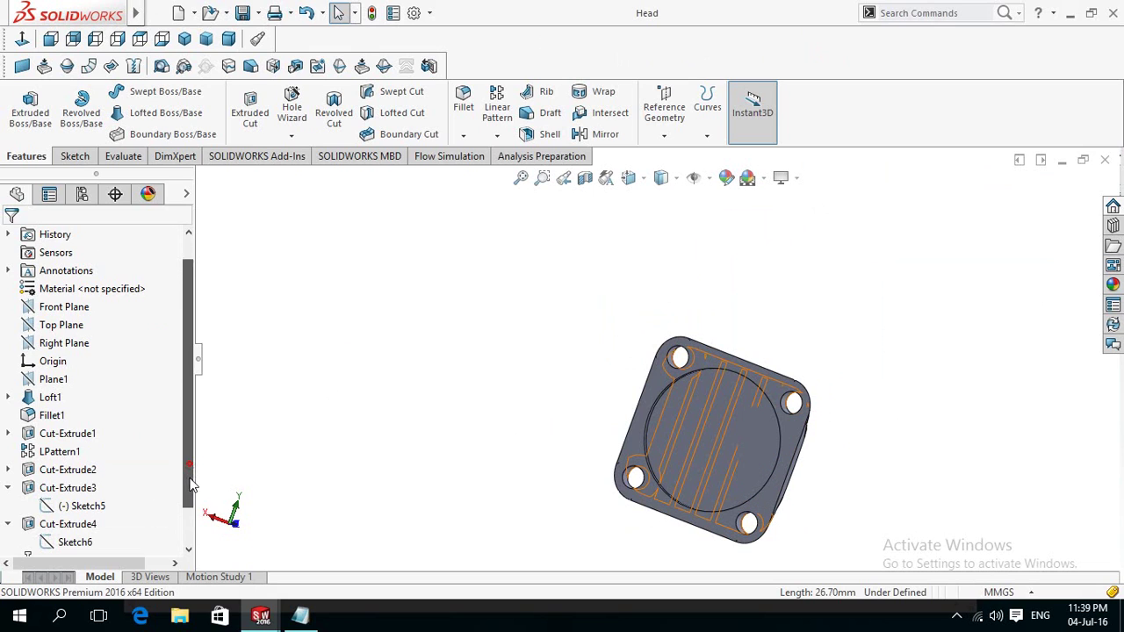
left_click_drag(189, 466, 189, 513)
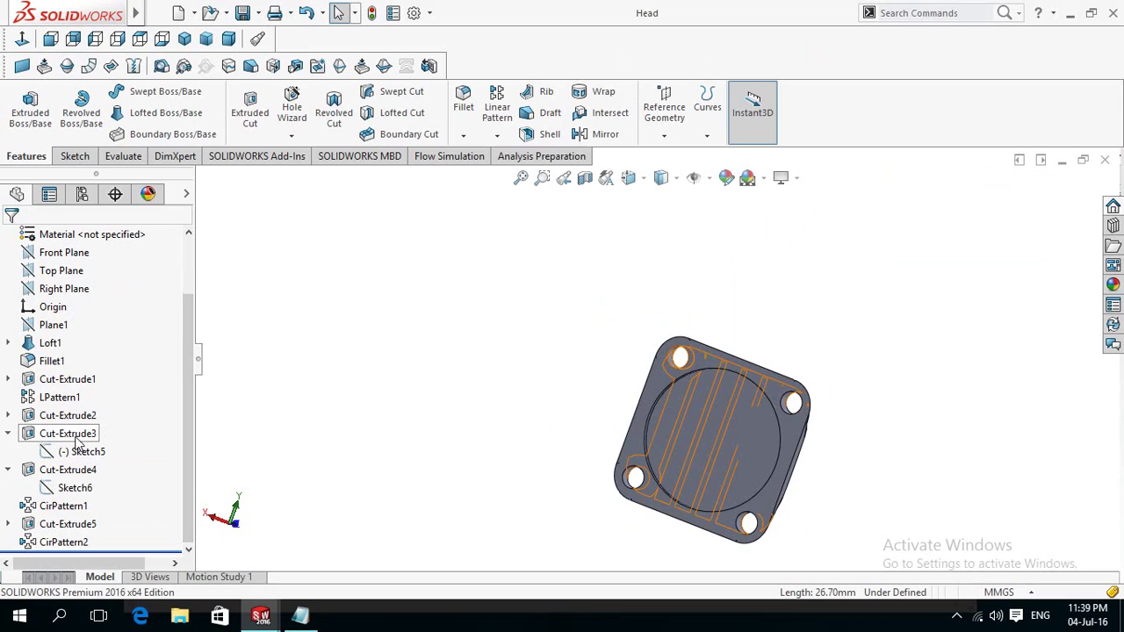
- Delete the Cut-Extrude3 corner holes and the leftover Sketch5 from the Head
left_click(277, 446)
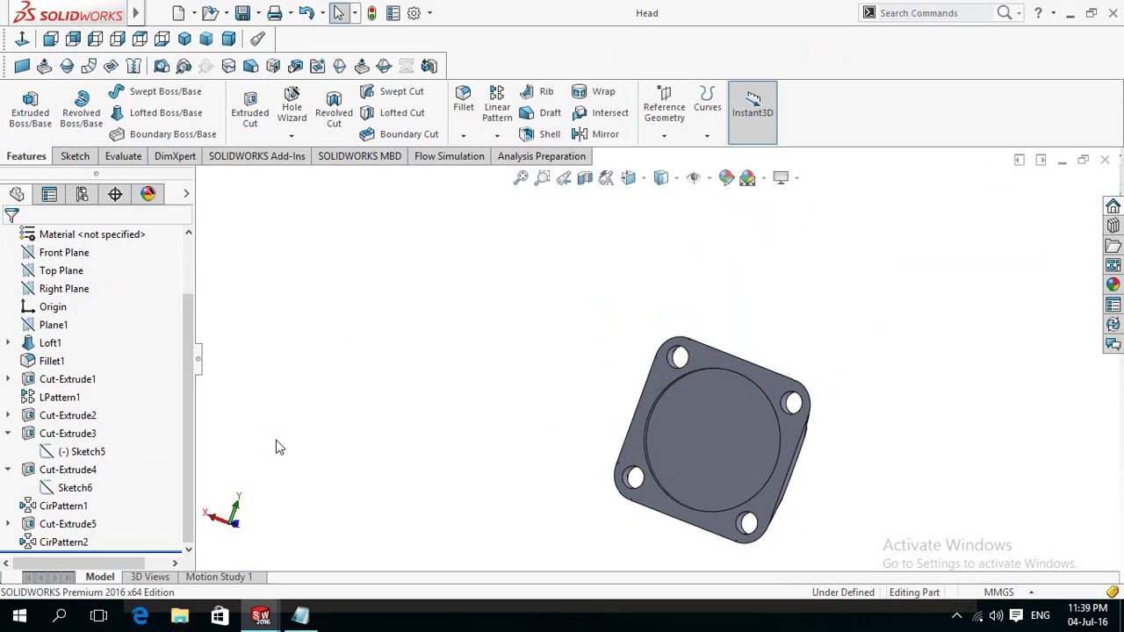
left_click(84, 441)
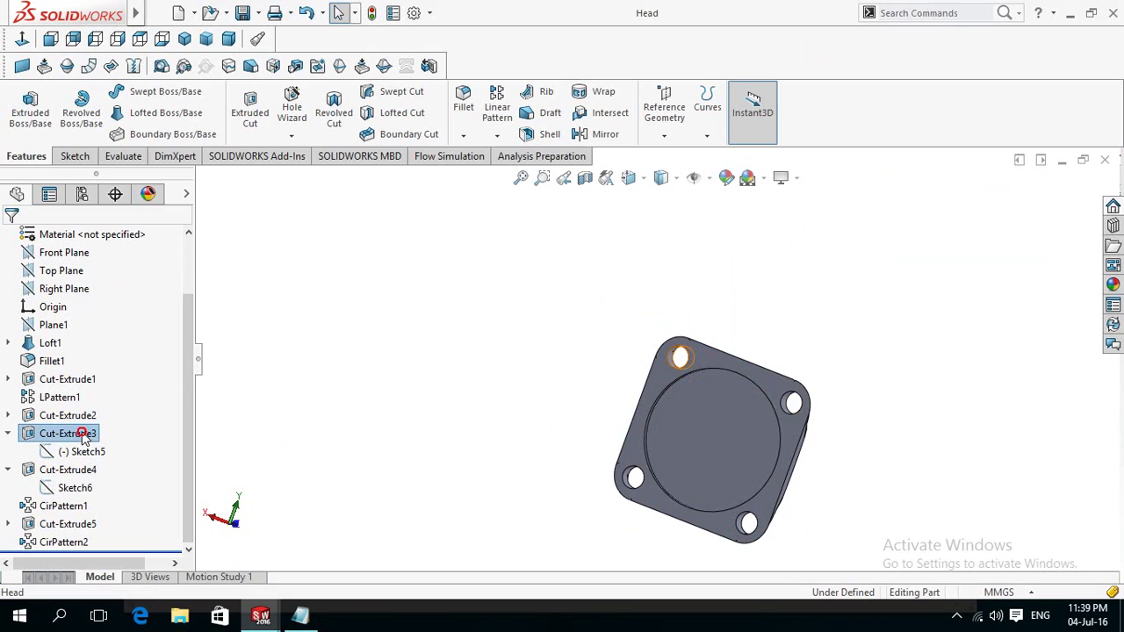
right_click(84, 439)
left_click(128, 362)
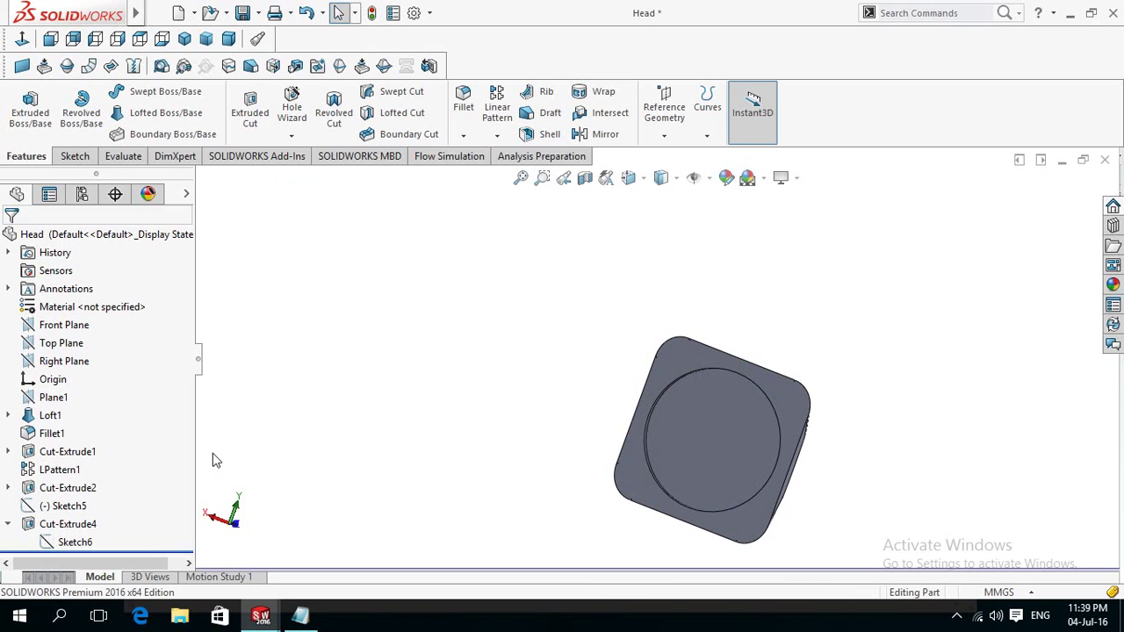
right_click(77, 505)
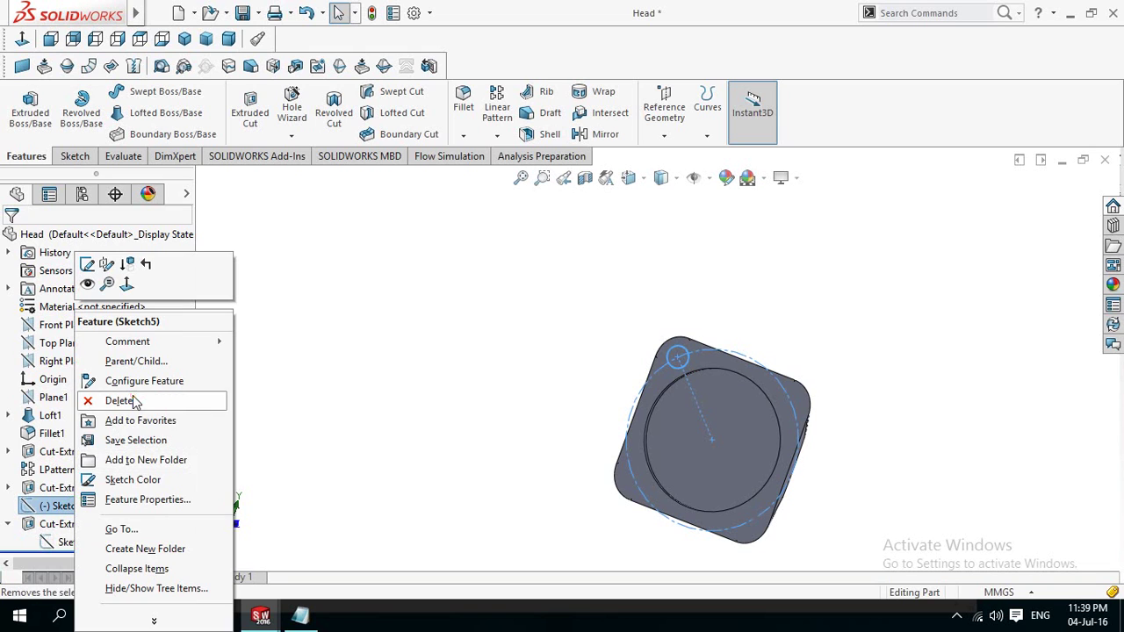
left_click(134, 395)
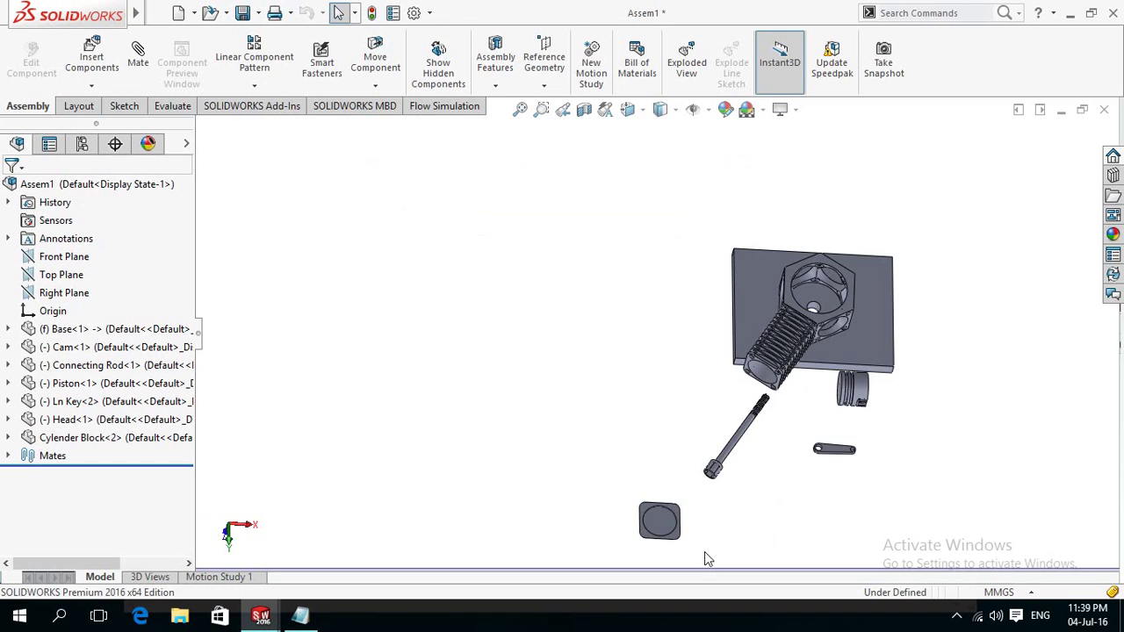
- Start a mate from the head's circular recess face
scroll(708, 552, "down", 1)
scroll(731, 501, "down", 1)
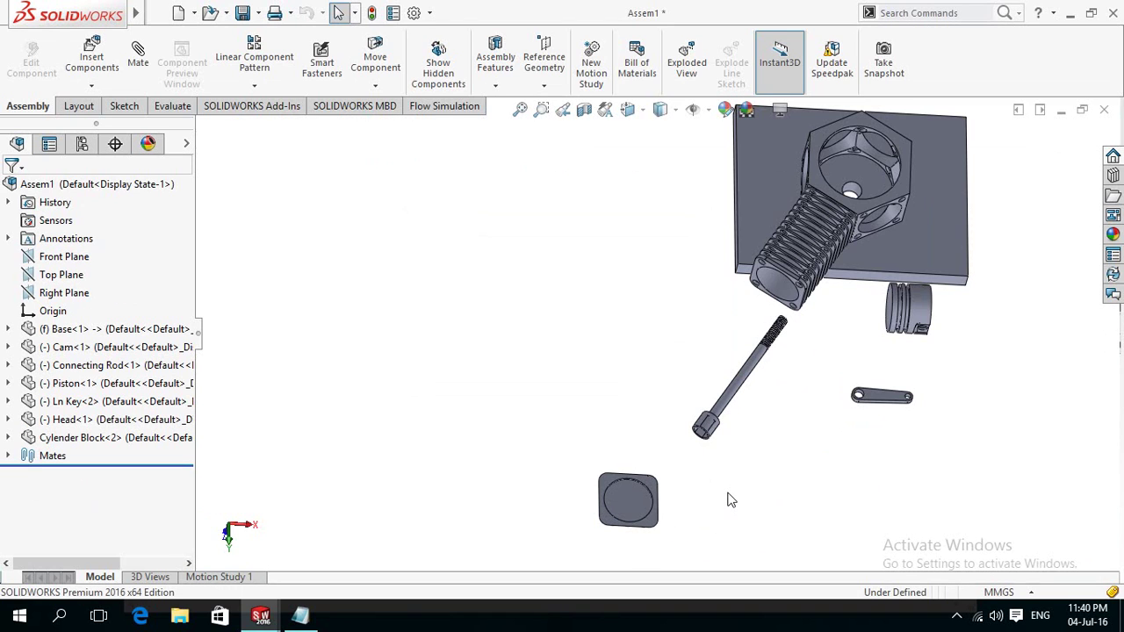
scroll(712, 501, "down", 1)
scroll(680, 501, "down", 1)
scroll(676, 502, "down", 1)
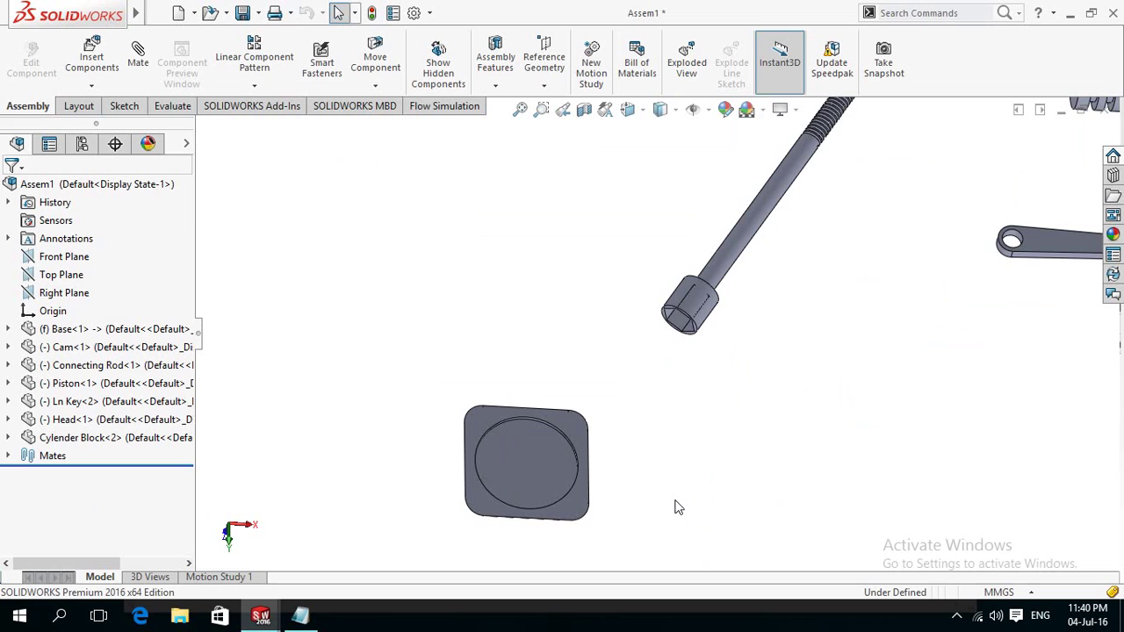
mouse_move(637, 453)
middle_mouse_down()
mouse_move(653, 444)
mouse_move(553, 379)
middle_mouse_up()
scroll(547, 389, "down", 2)
scroll(561, 425, "down", 1)
scroll(590, 504, "down", 1)
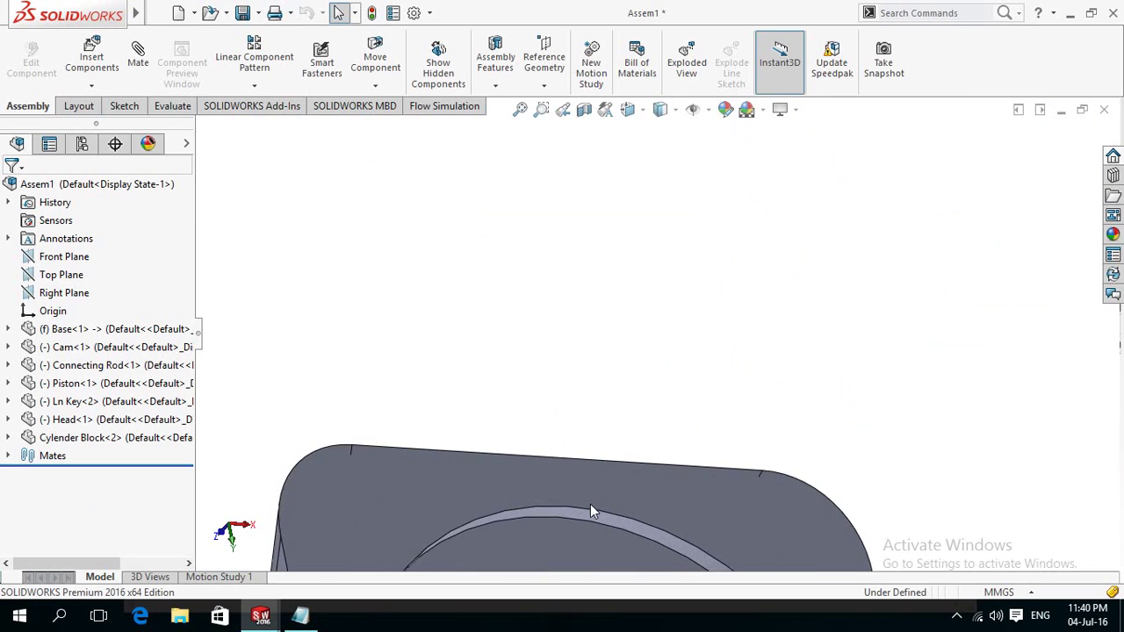
scroll(591, 504, "down", 2)
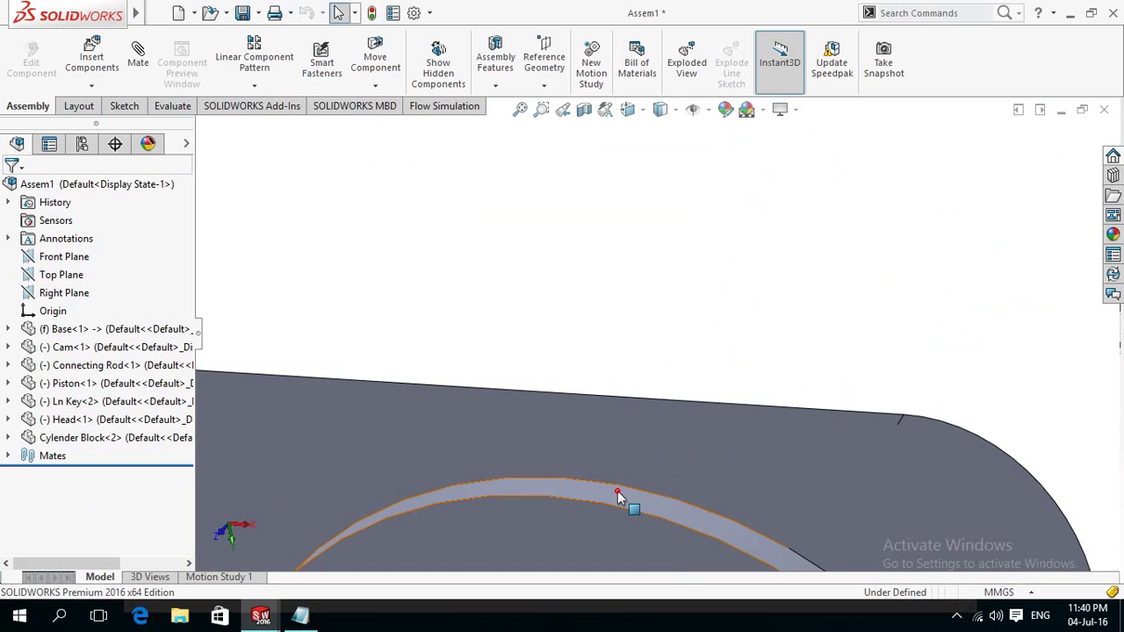
left_click(617, 492)
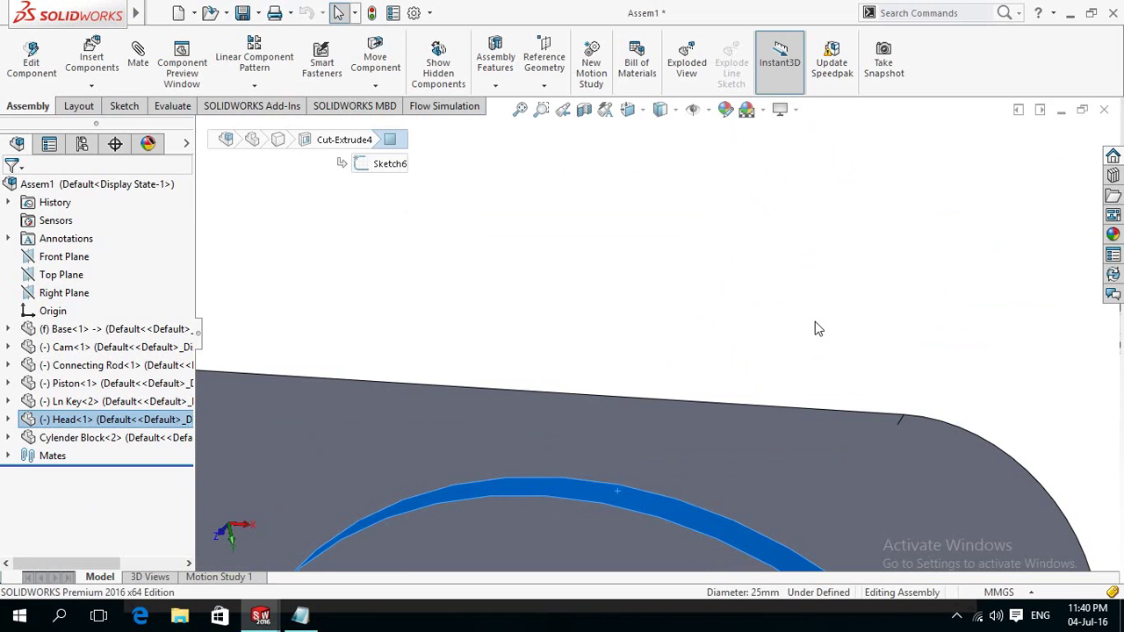
key("m")
- Make it concentric with the cylinder block's round face, with flipped alignment
right_click_drag(816, 324, 815, 284)
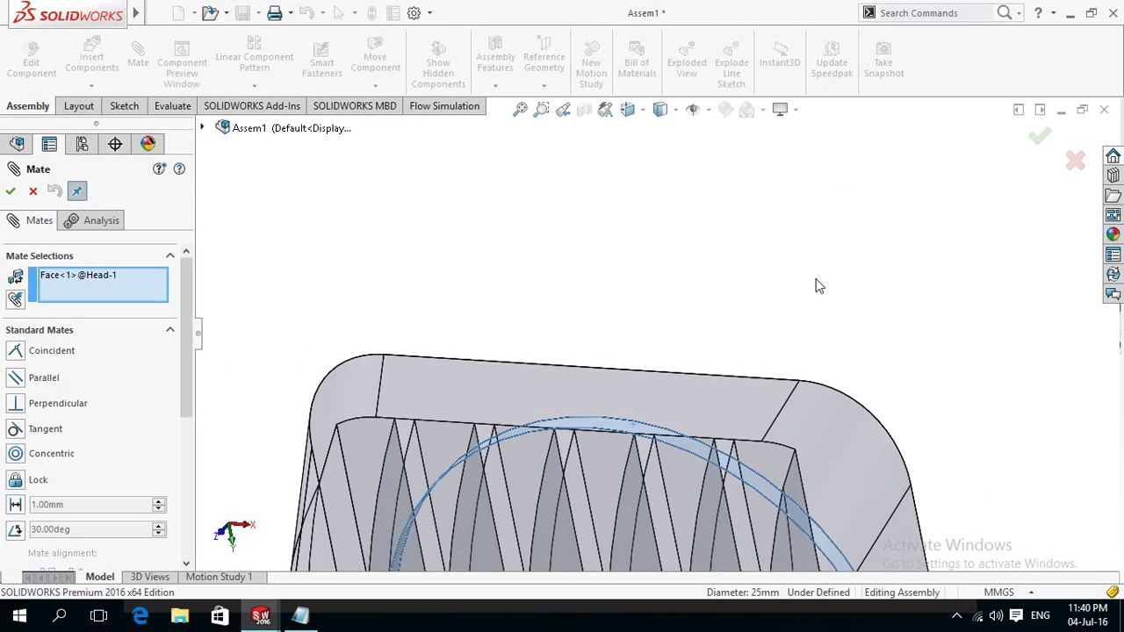
scroll(815, 286, "up", 2)
scroll(816, 285, "up", 2)
scroll(740, 263, "up", 1)
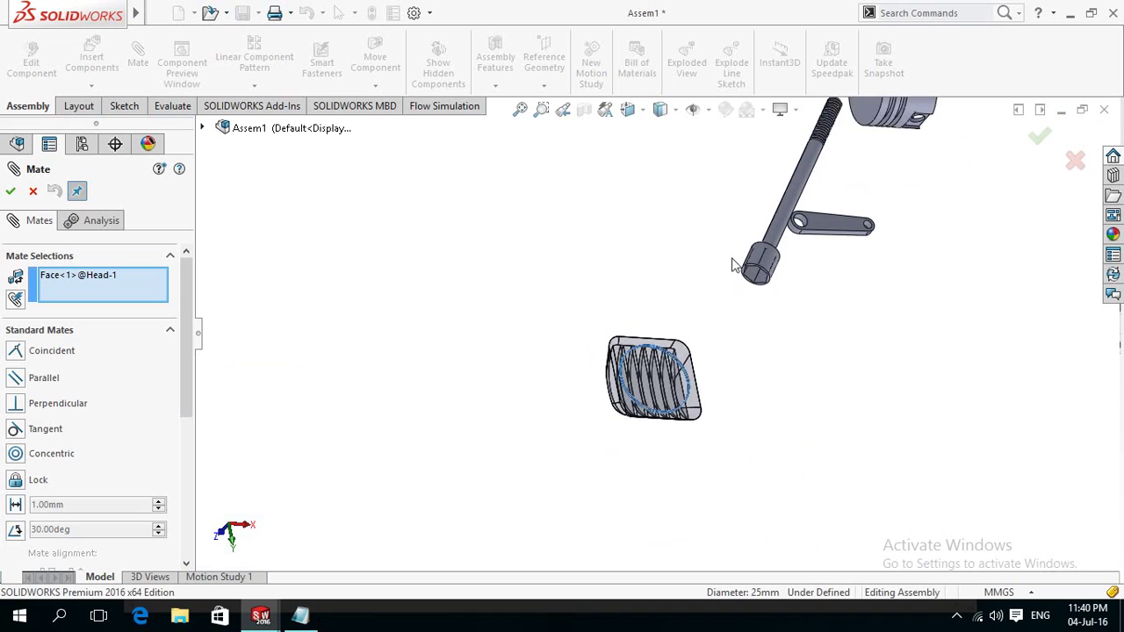
scroll(717, 169, "up", 1)
scroll(717, 170, "down", 1)
scroll(720, 168, "down", 1)
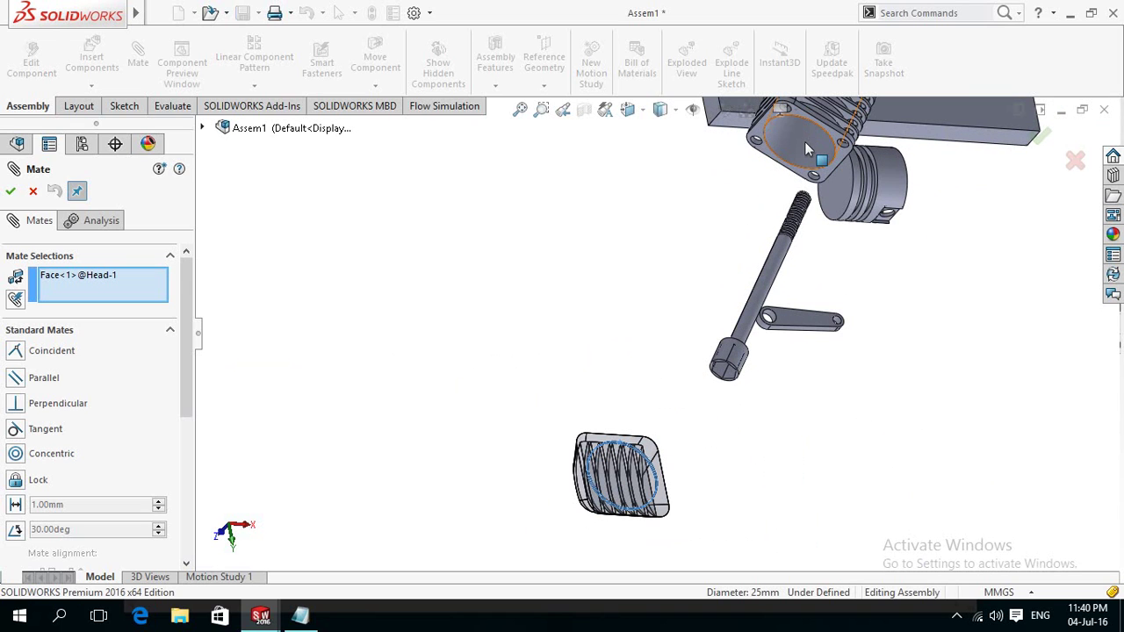
left_click(804, 142)
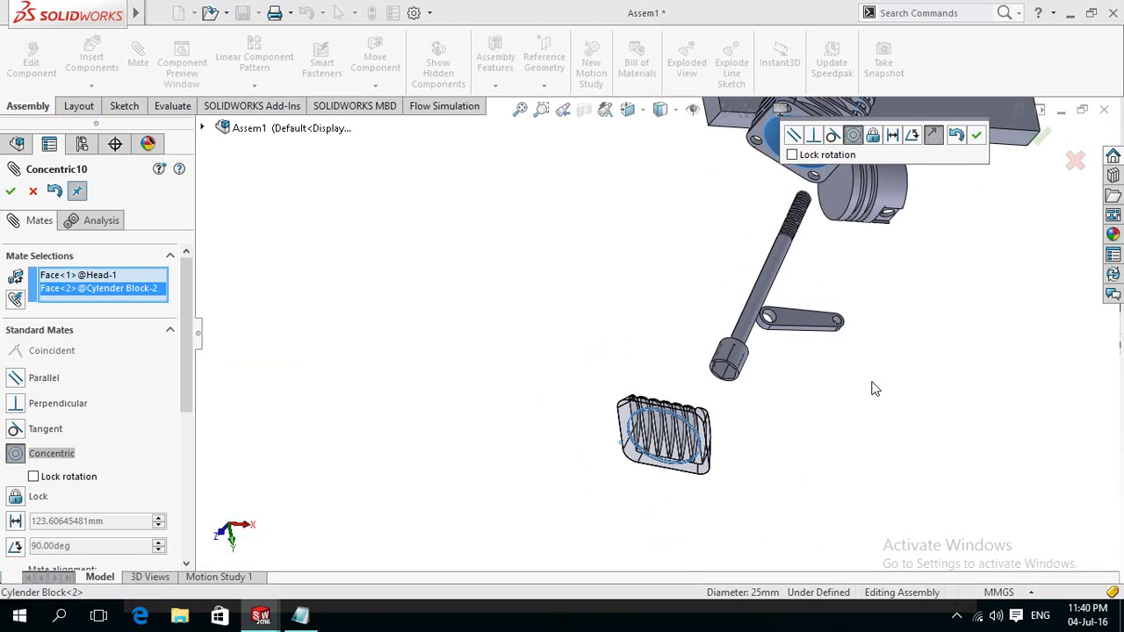
left_click(936, 141)
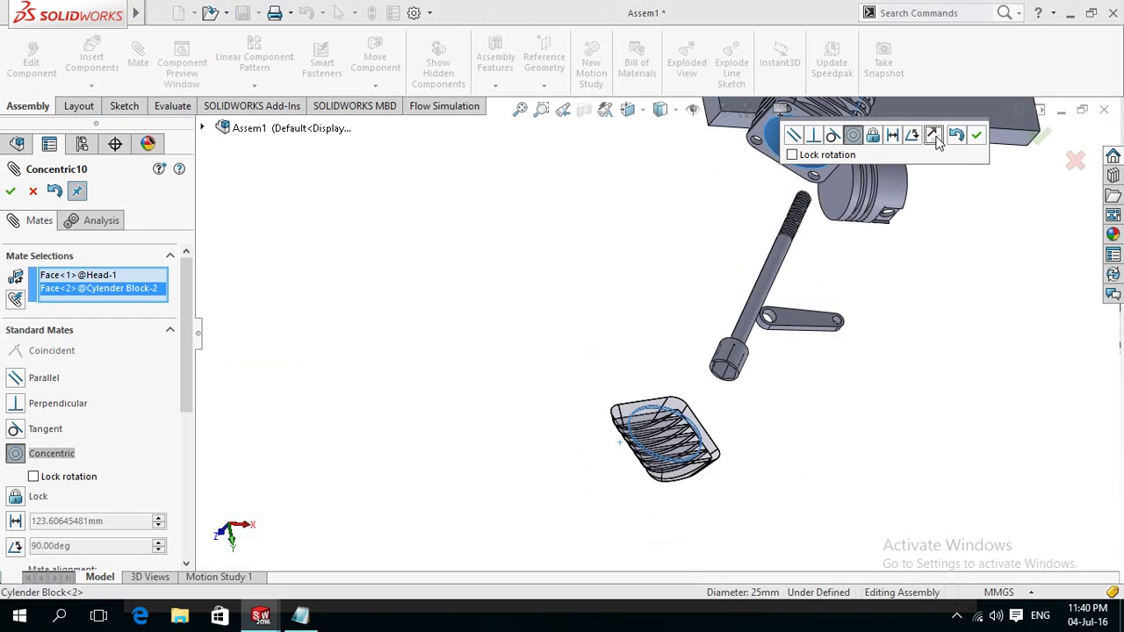
mouse_move(900, 415)
middle_mouse_down()
mouse_move(792, 448)
mouse_move(855, 467)
mouse_move(869, 452)
middle_mouse_up()
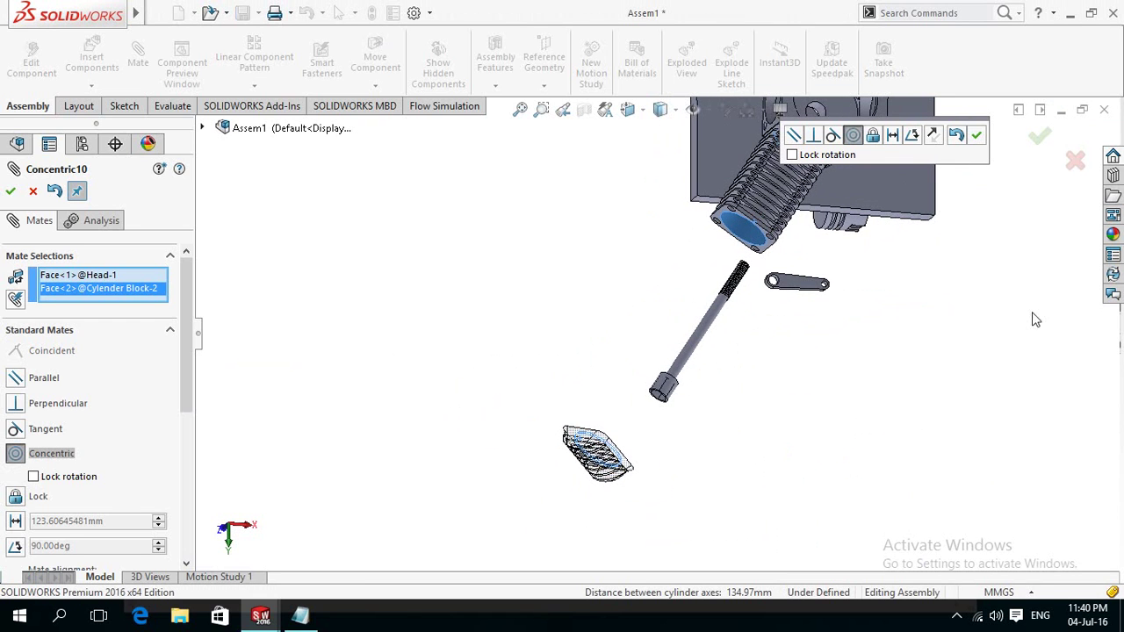
left_click(978, 136)
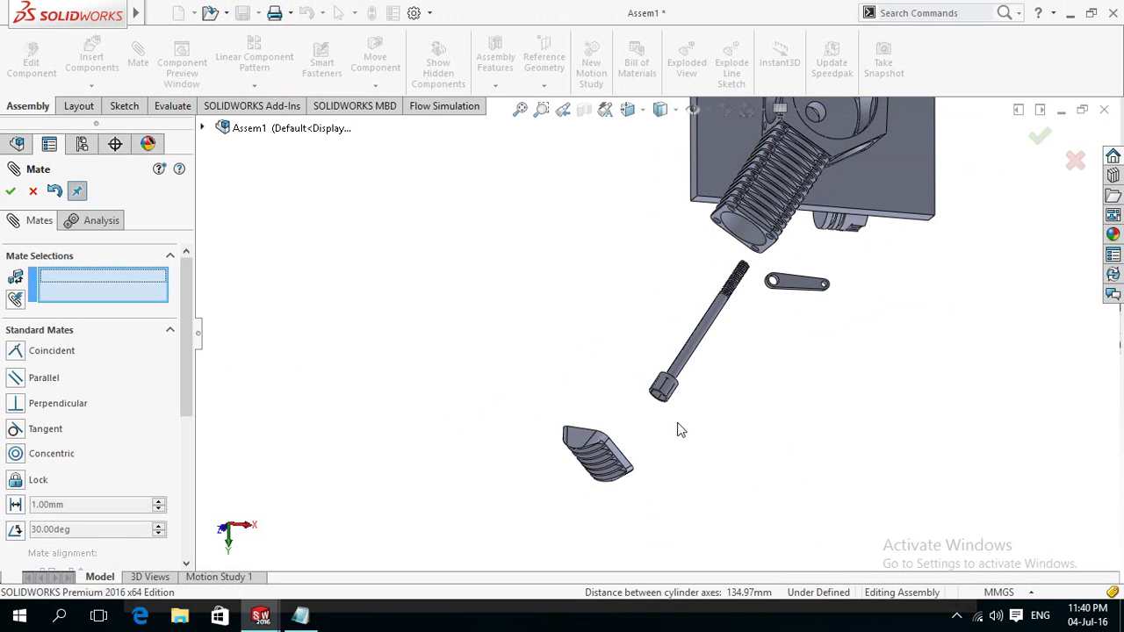
- Add a coincident mate between the Cylender Block end face and the Head's face
scroll(713, 239, "down", 1)
scroll(713, 238, "down", 2)
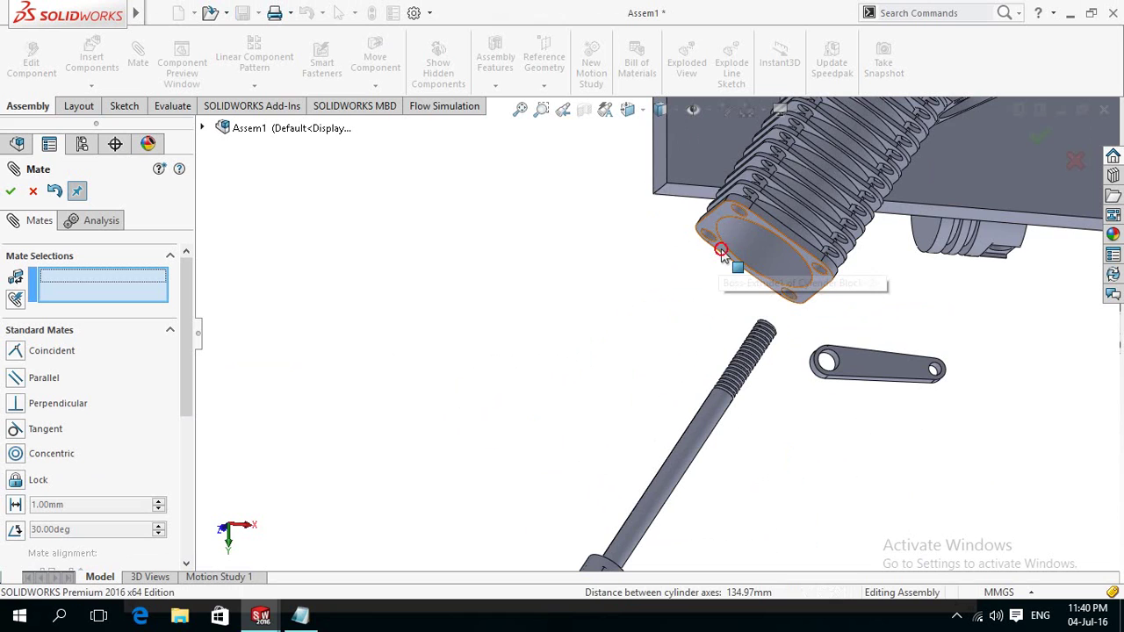
left_click(726, 250)
mouse_move(593, 342)
middle_mouse_down()
mouse_move(525, 427)
mouse_move(502, 433)
mouse_move(484, 501)
middle_mouse_up()
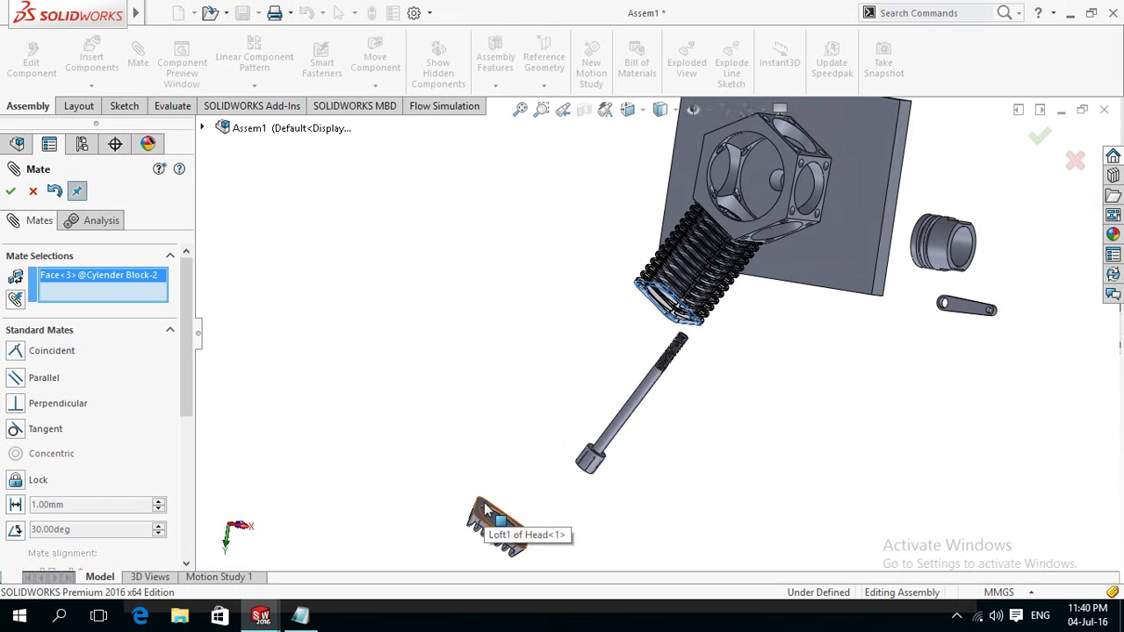
left_click(487, 509)
left_click(486, 508)
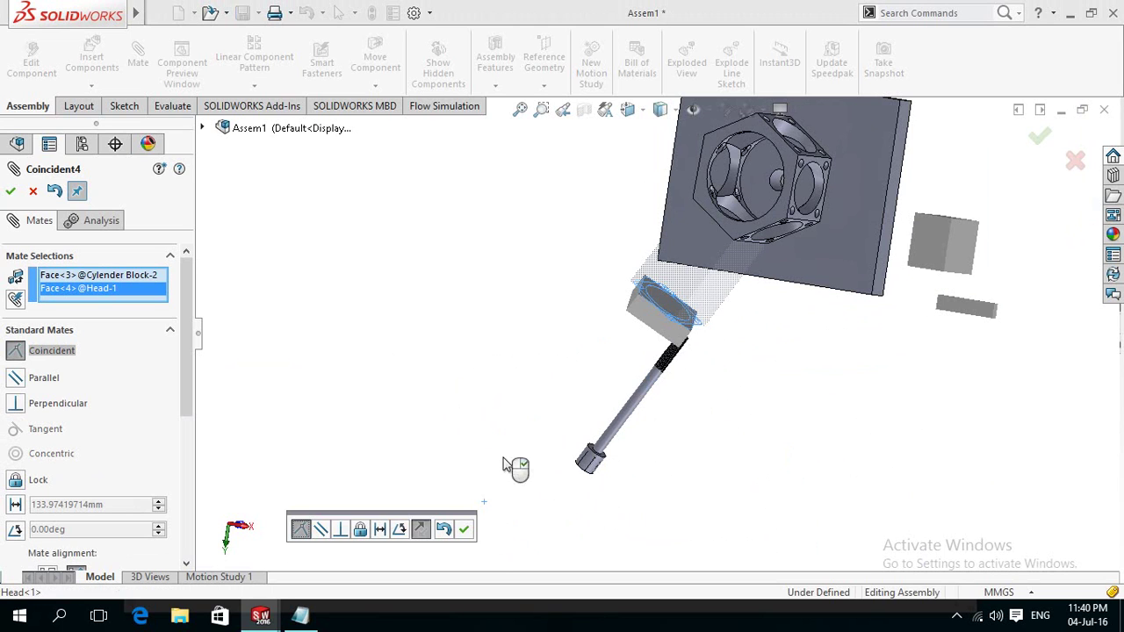
left_click(465, 528)
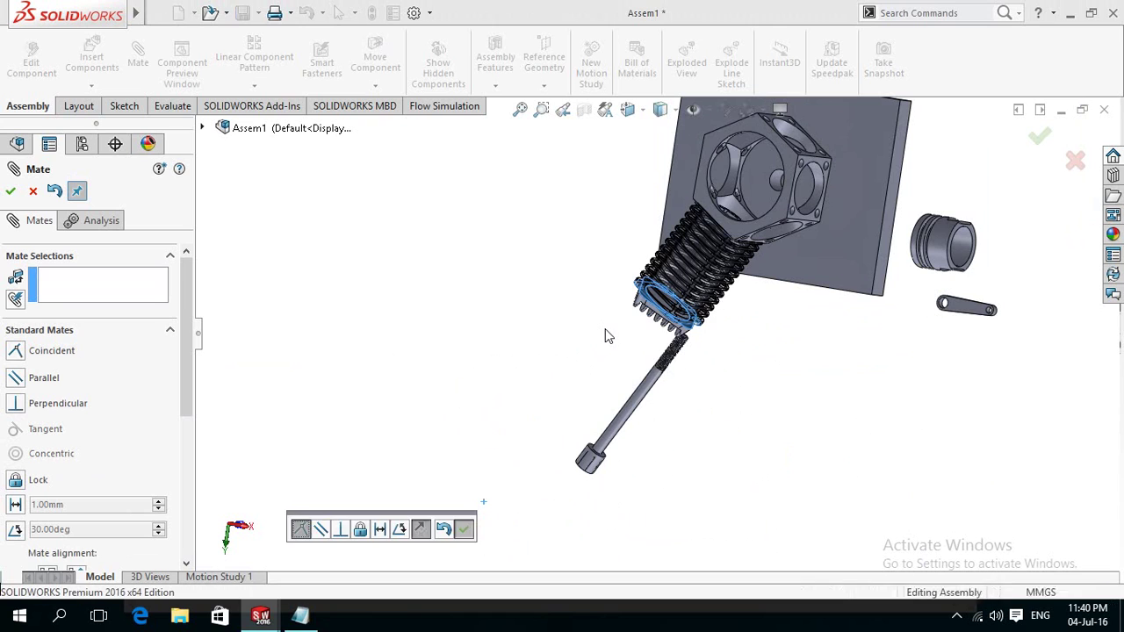
scroll(613, 295, "down", 2)
- Add a coincident mate between a straight Head edge and the matching Cylender Block edge
scroll(615, 294, "down", 2)
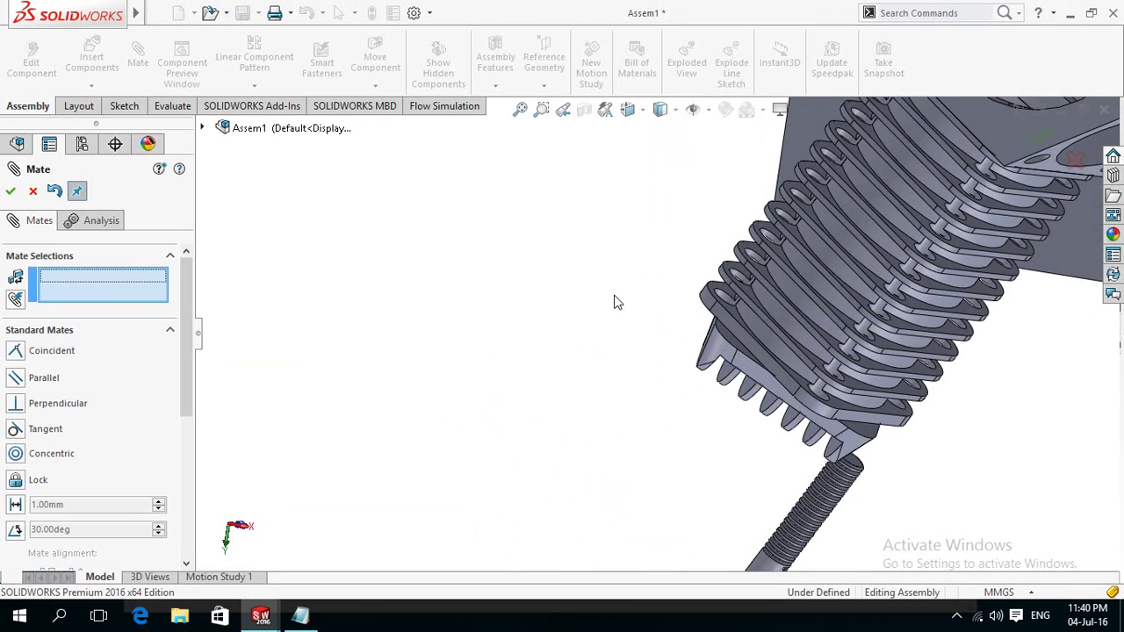
scroll(615, 293, "down", 2)
mouse_move(640, 356)
middle_mouse_down()
mouse_move(655, 346)
mouse_move(625, 339)
mouse_move(630, 372)
middle_mouse_up()
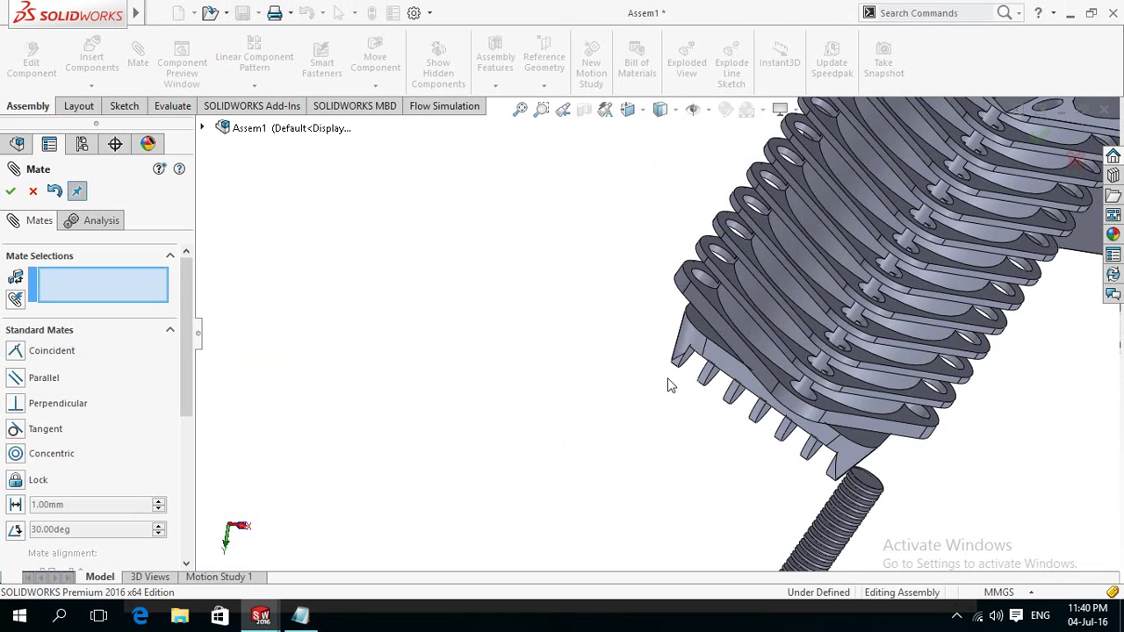
scroll(668, 384, "down", 2)
scroll(672, 384, "down", 1)
scroll(673, 384, "down", 1)
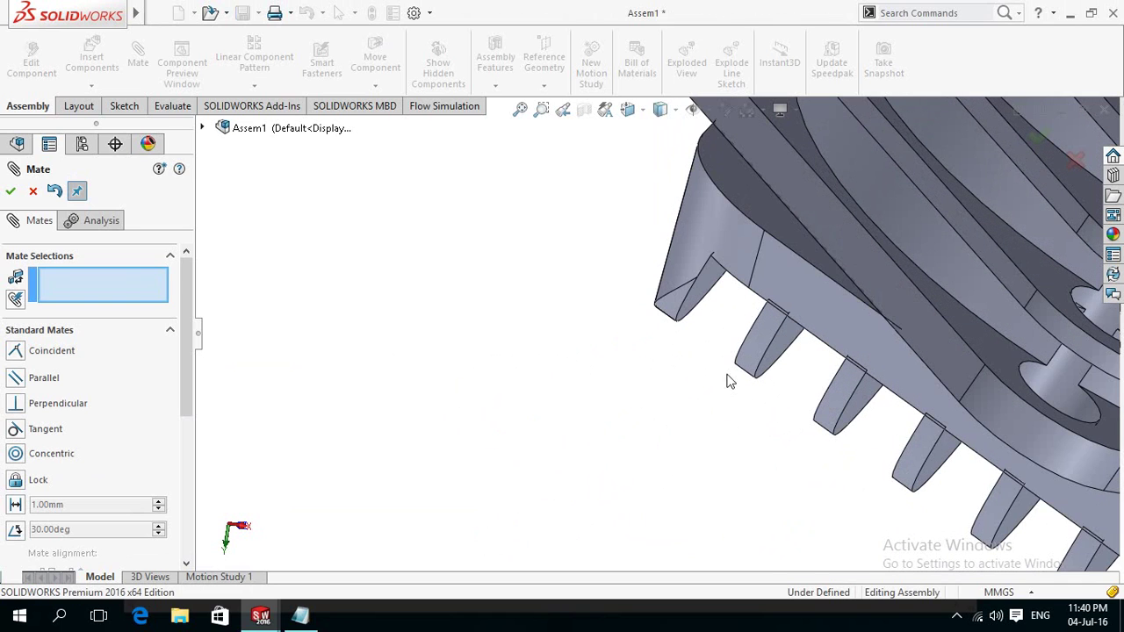
left_click(817, 267)
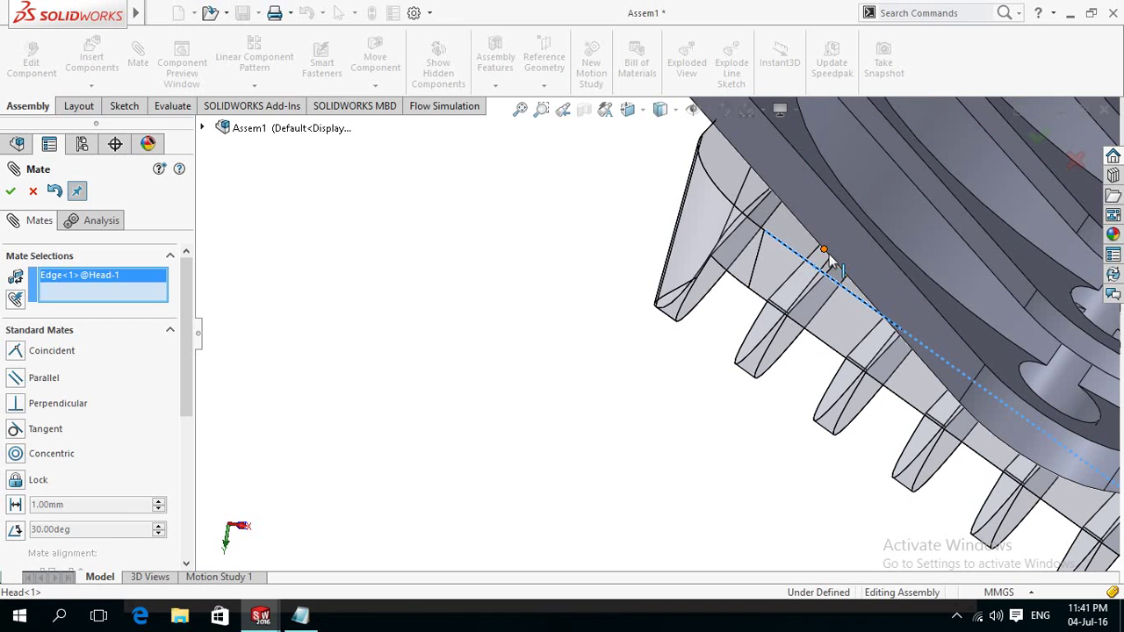
left_click(830, 257)
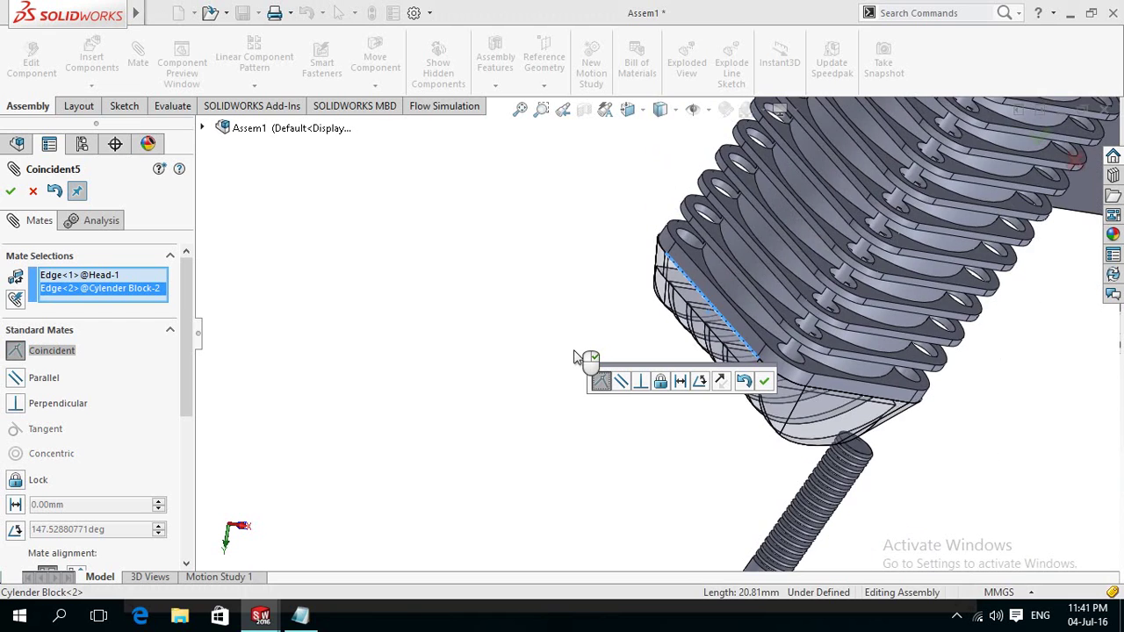
scroll(578, 358, "up", 2)
scroll(570, 378, "up", 2)
scroll(549, 412, "up", 2)
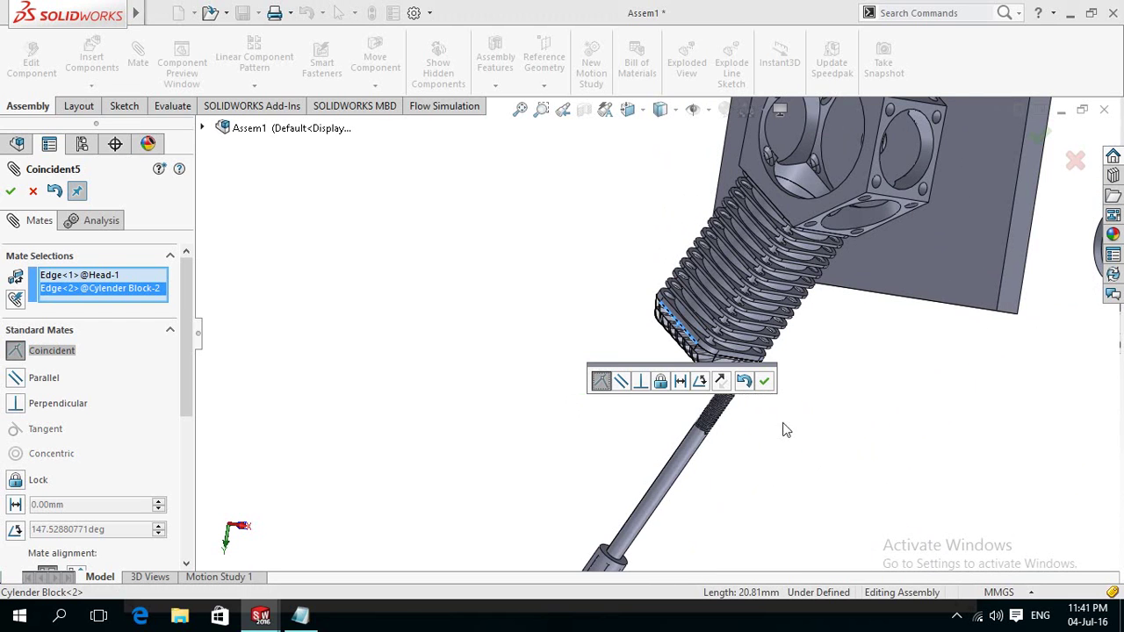
left_click(763, 381)
mouse_move(796, 460)
middle_mouse_down()
mouse_move(828, 351)
mouse_move(916, 224)
mouse_move(908, 252)
mouse_move(855, 237)
middle_mouse_up()
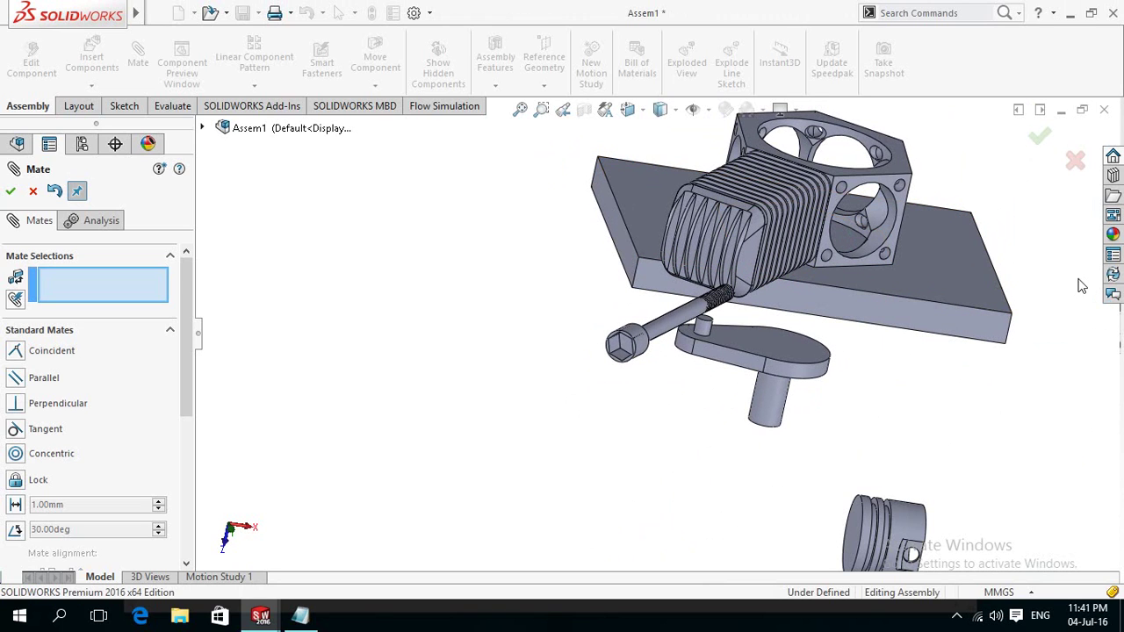
- Close the Mate settings and edit the Head part in the assembly context
left_click(1040, 140)
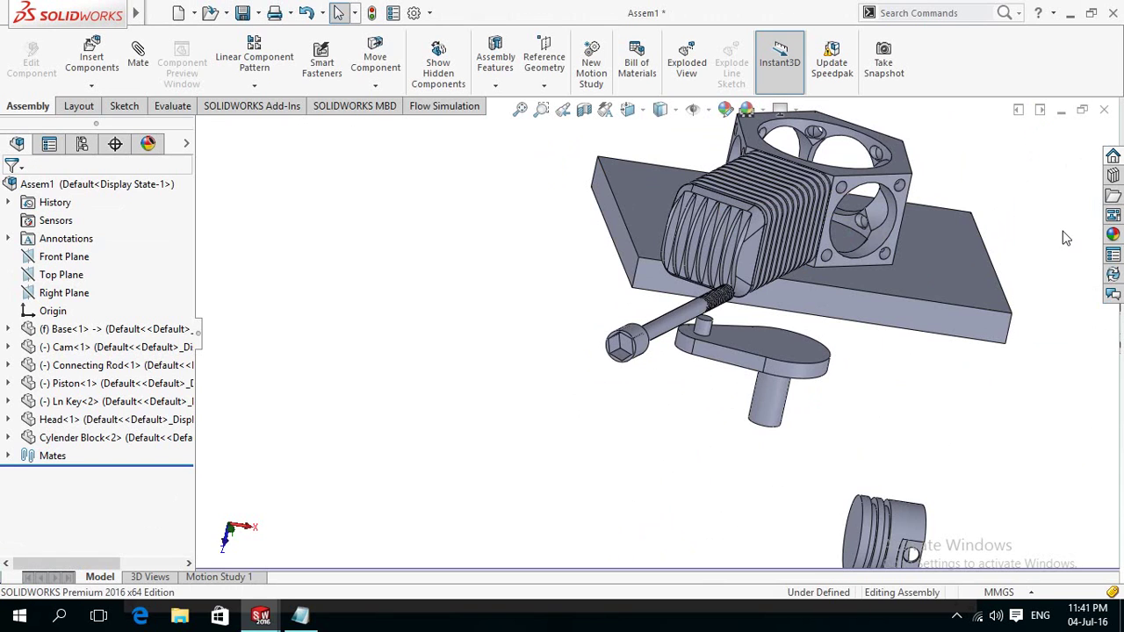
left_click(746, 253)
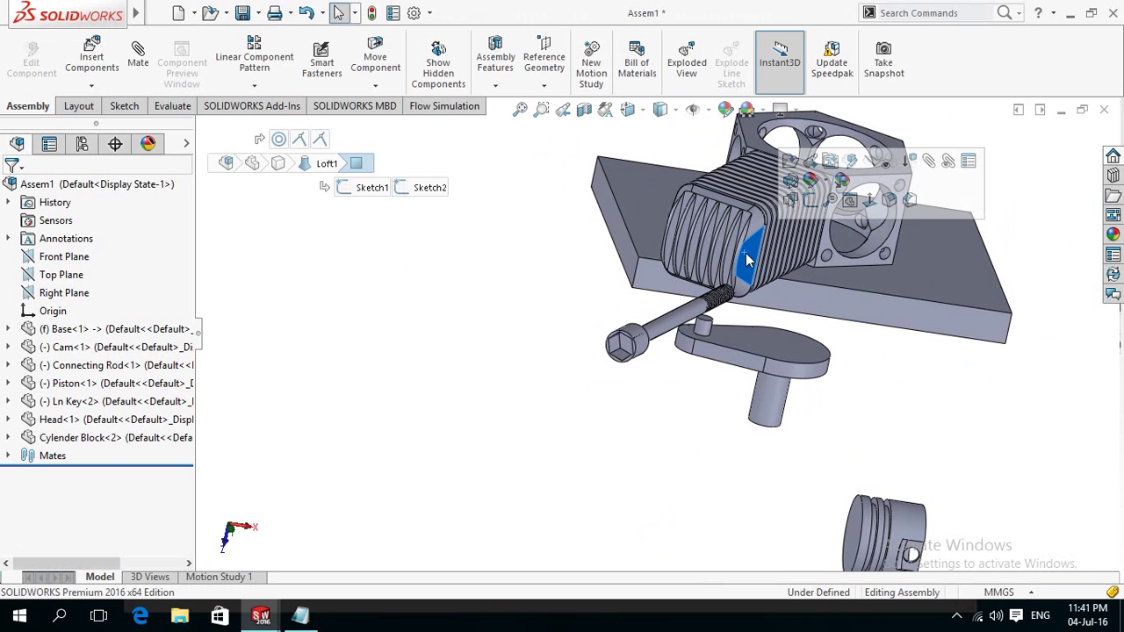
left_click(809, 169)
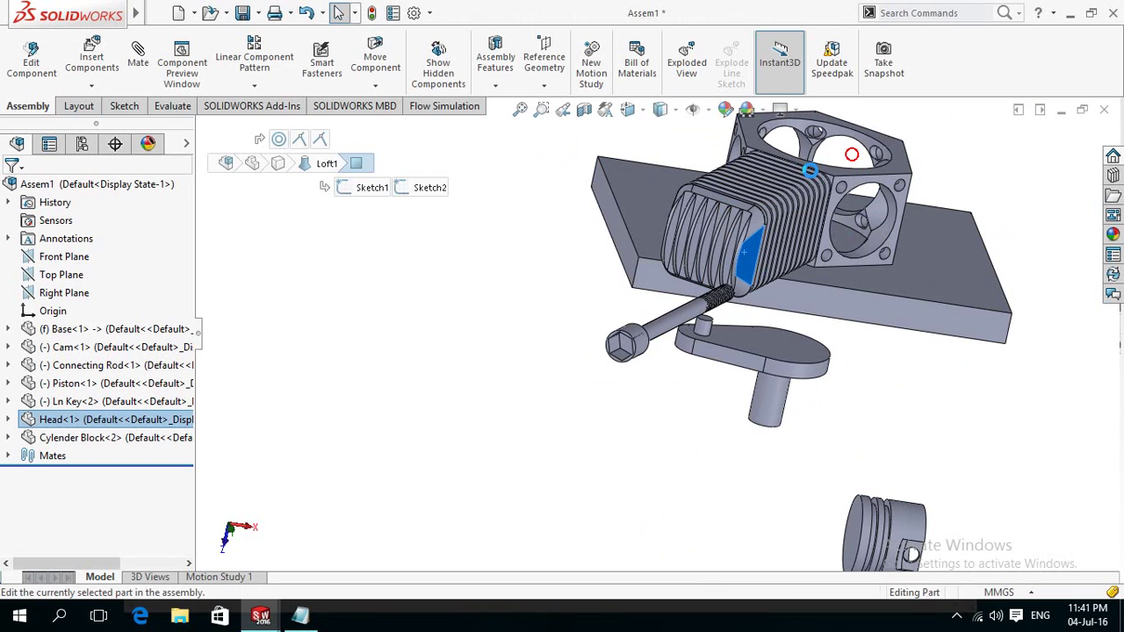
- Start a new sketch on the Head's flat end face
mouse_move(516, 324)
middle_mouse_down()
mouse_move(338, 397)
mouse_move(334, 409)
mouse_move(545, 356)
middle_mouse_up()
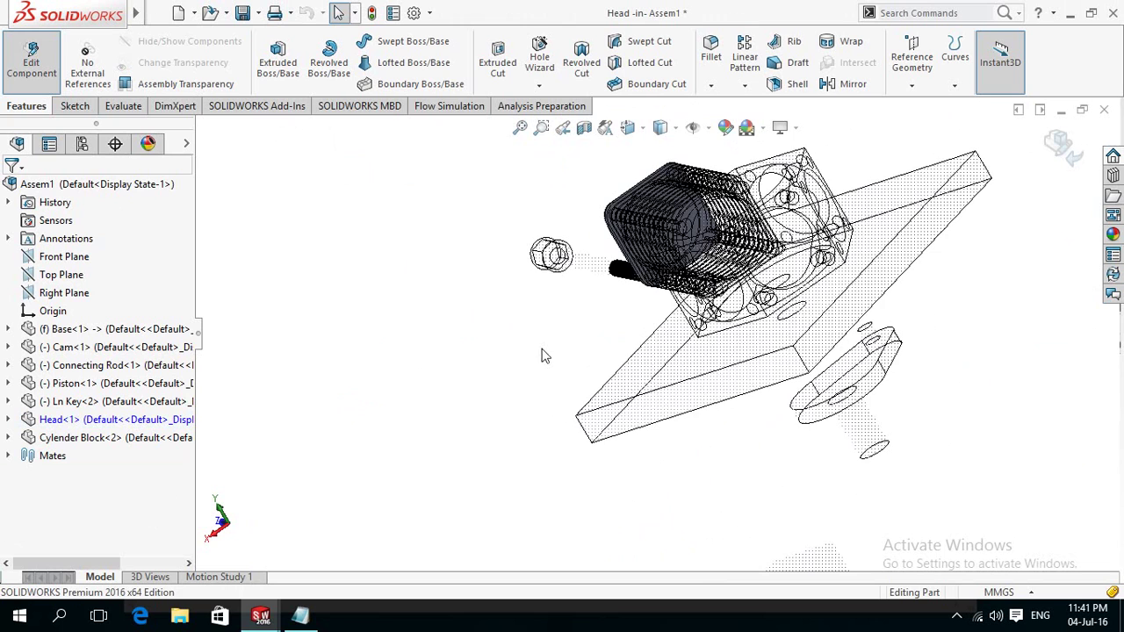
scroll(542, 354, "down", 3)
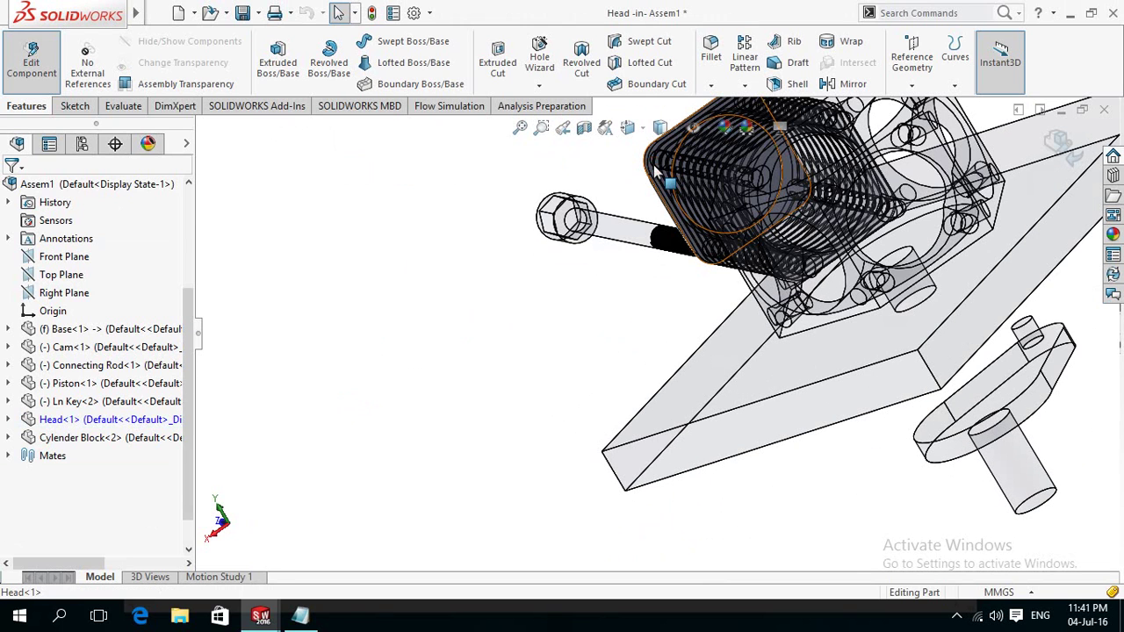
left_click(654, 171)
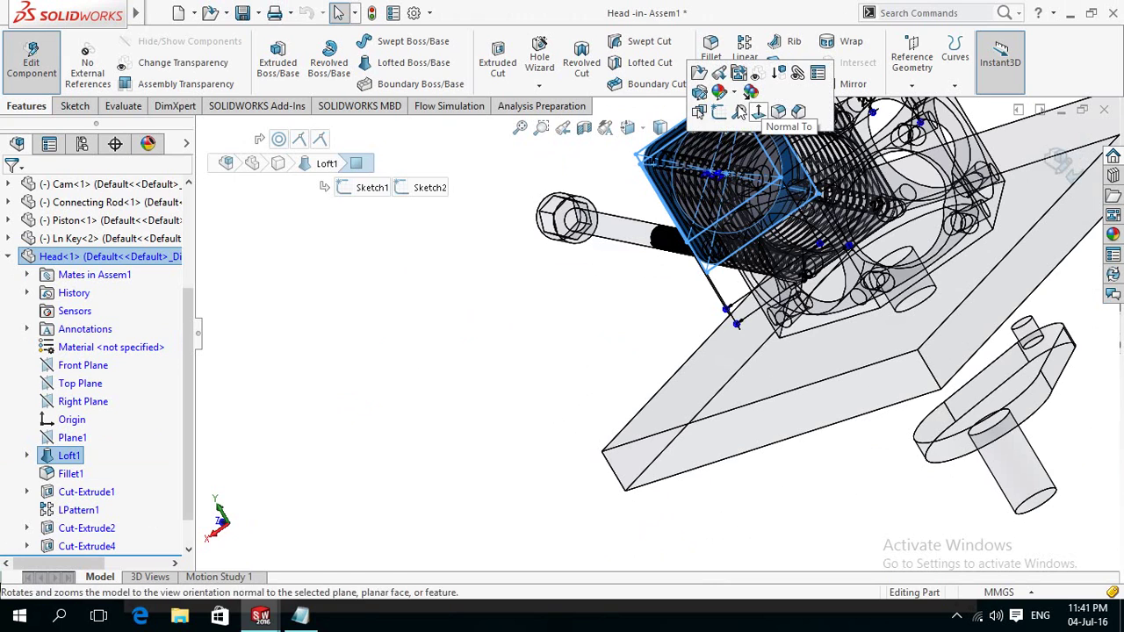
left_click(718, 112)
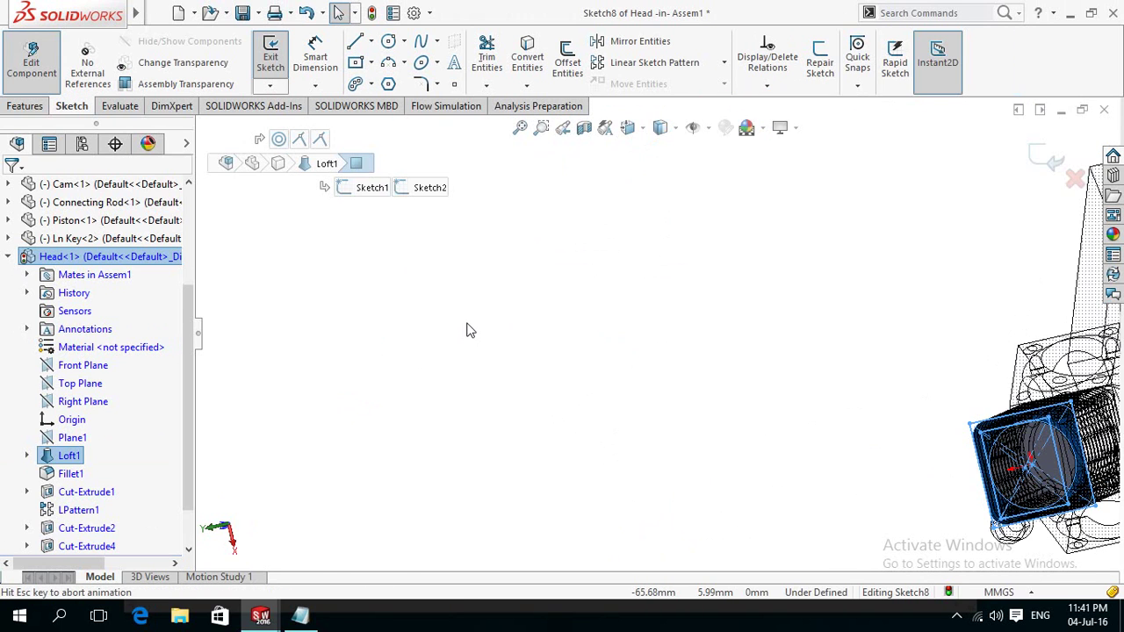
- Draw circles centred on the Head's lower-left and lower-right corner holes
left_click(598, 566)
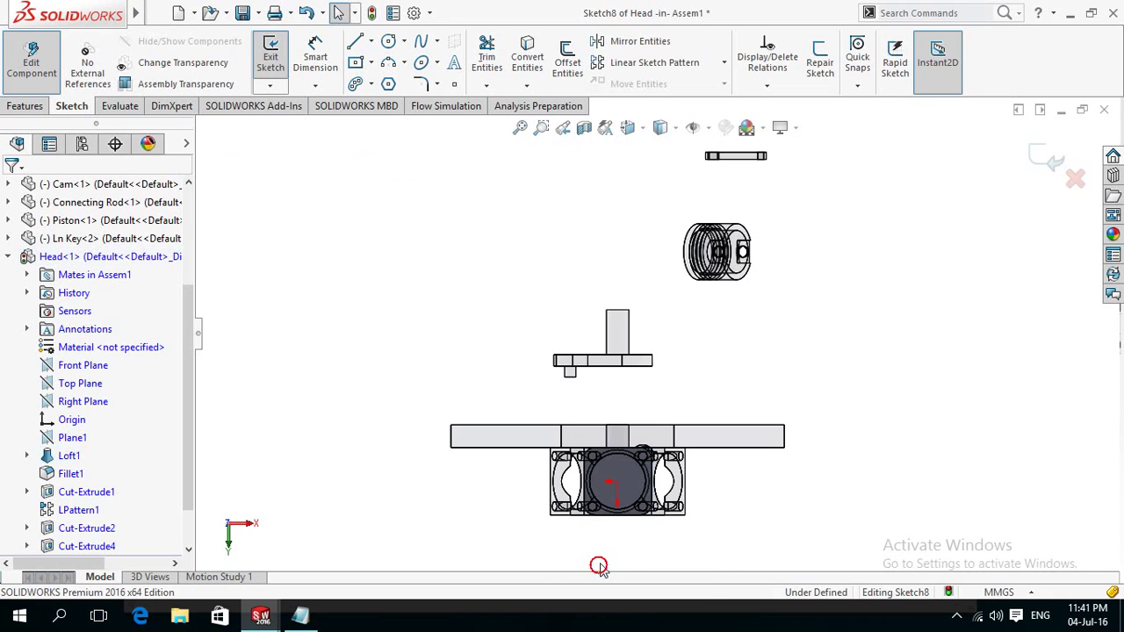
mouse_move(860, 364)
right_mouse_down()
mouse_move(887, 376)
mouse_move(940, 364)
right_mouse_up()
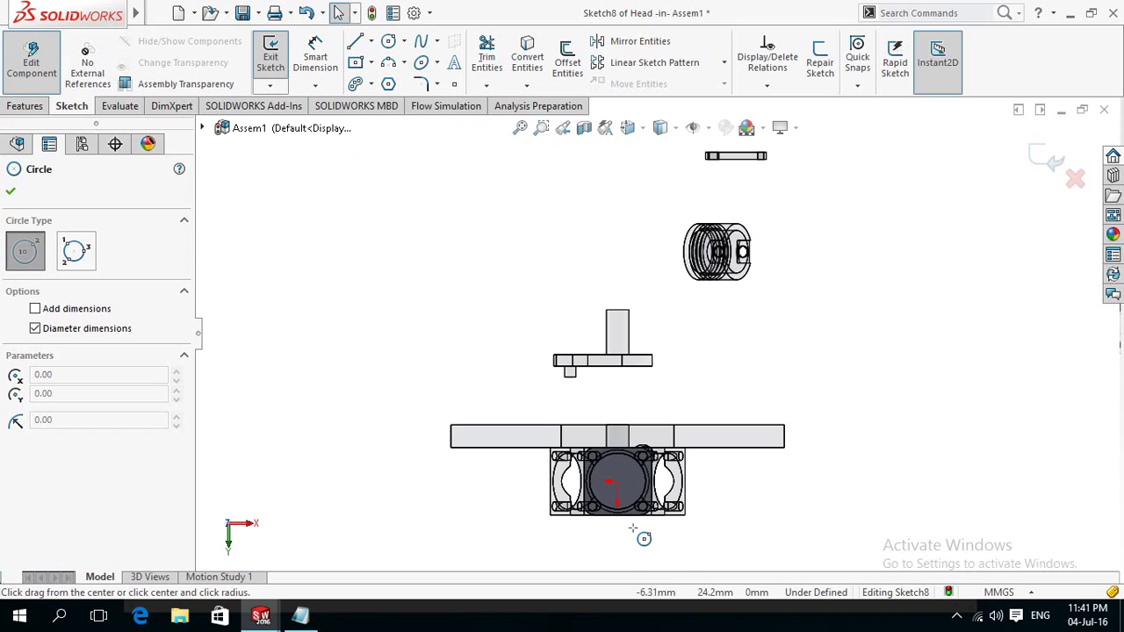
scroll(633, 528, "down", 2)
scroll(632, 528, "down", 2)
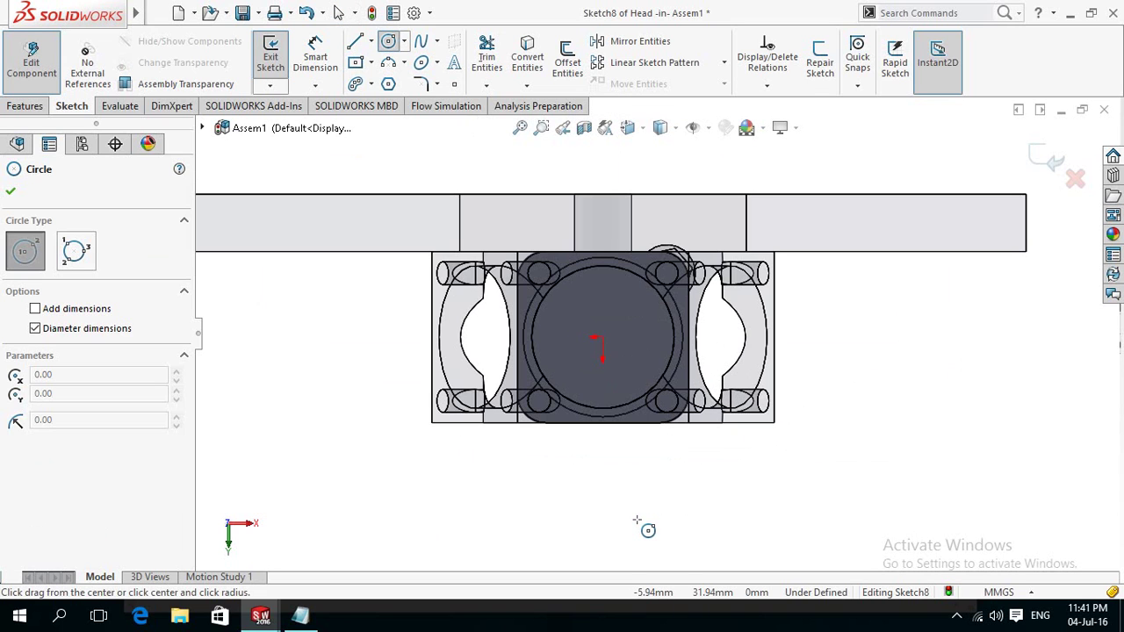
scroll(646, 451, "down", 1)
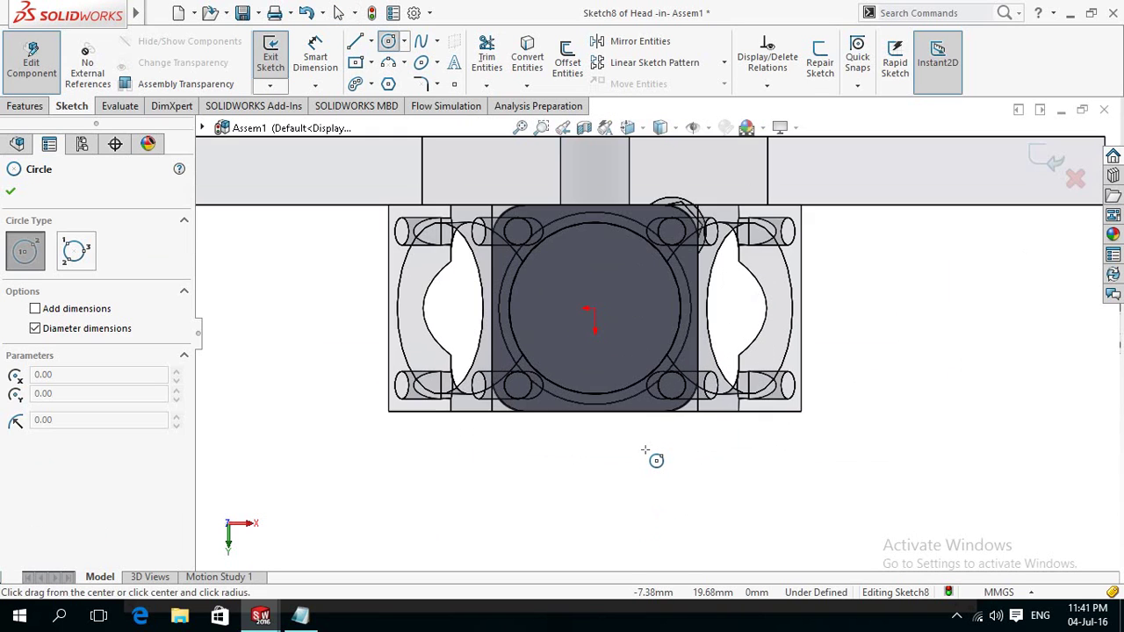
scroll(645, 450, "down", 1)
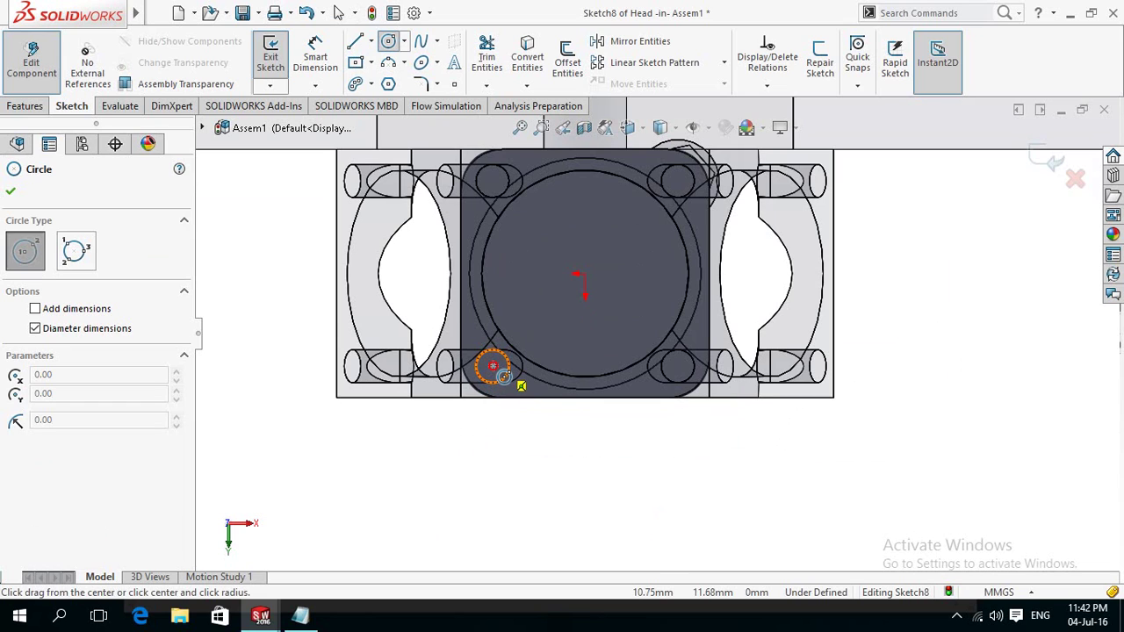
left_click(503, 375)
left_click(502, 382)
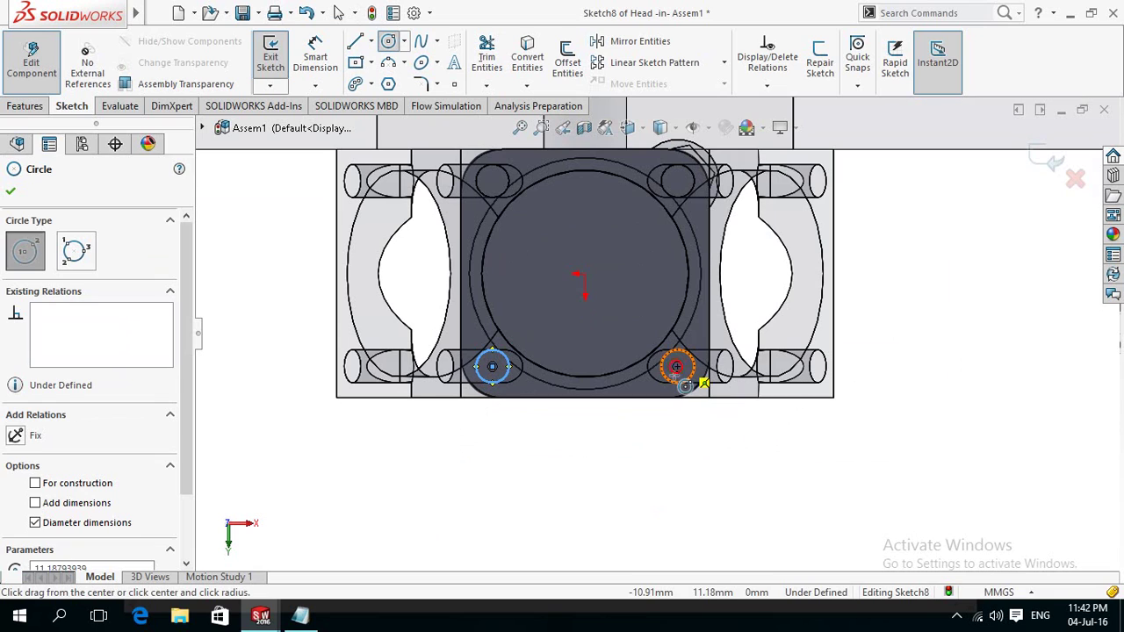
left_click(677, 367)
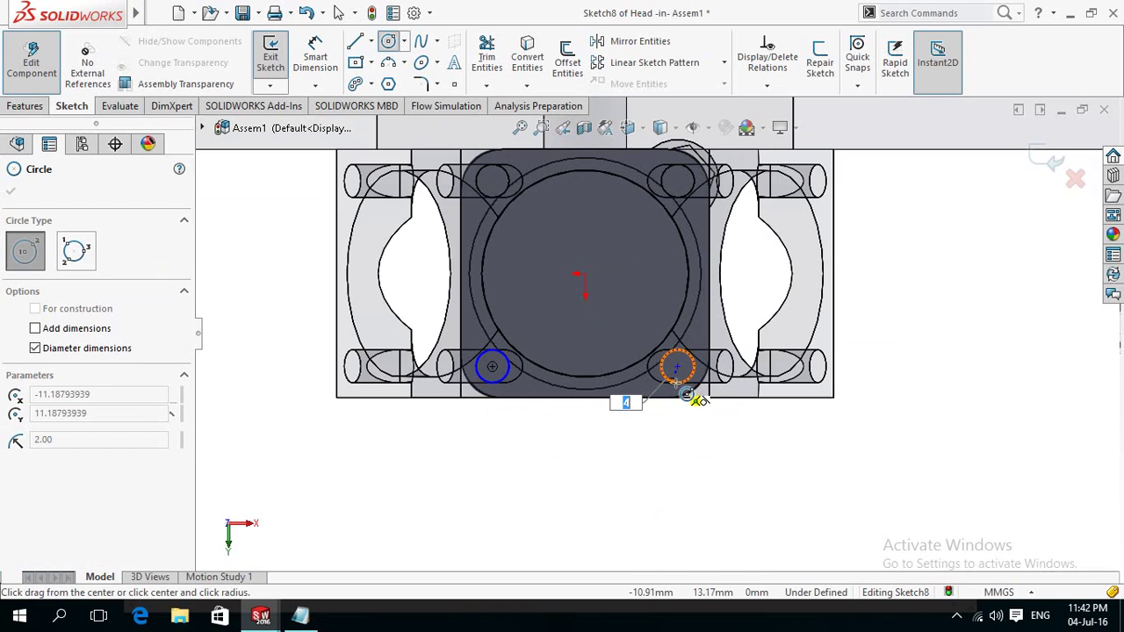
left_click(686, 391)
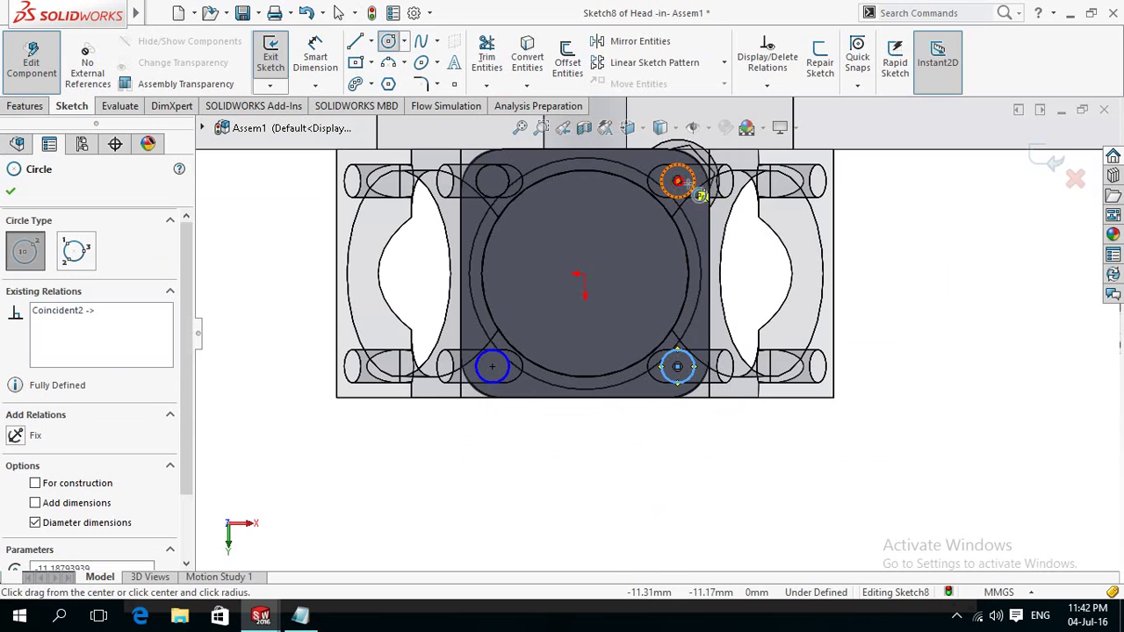
- Draw a 4 mm diameter circle on the upper-right corner hole
left_click(692, 182)
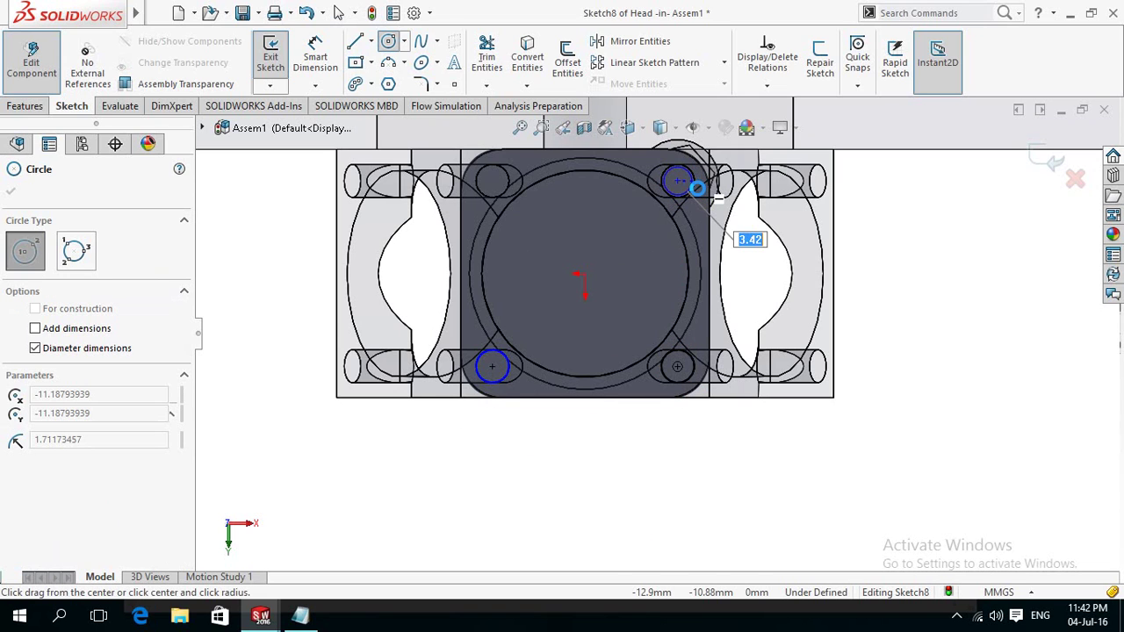
type("4")
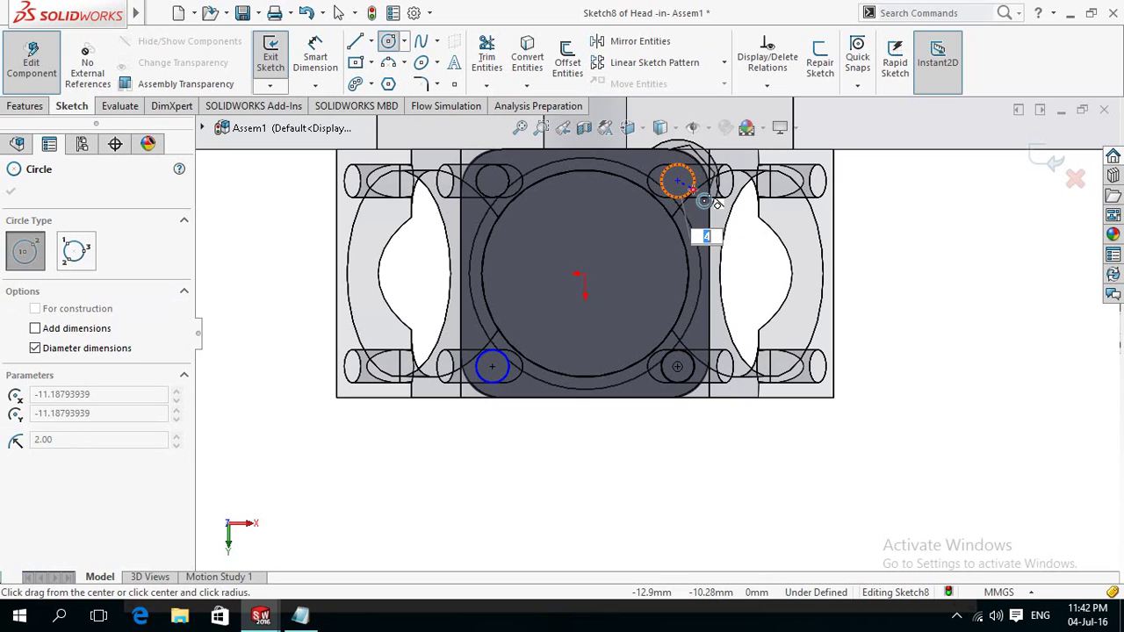
key("Return")
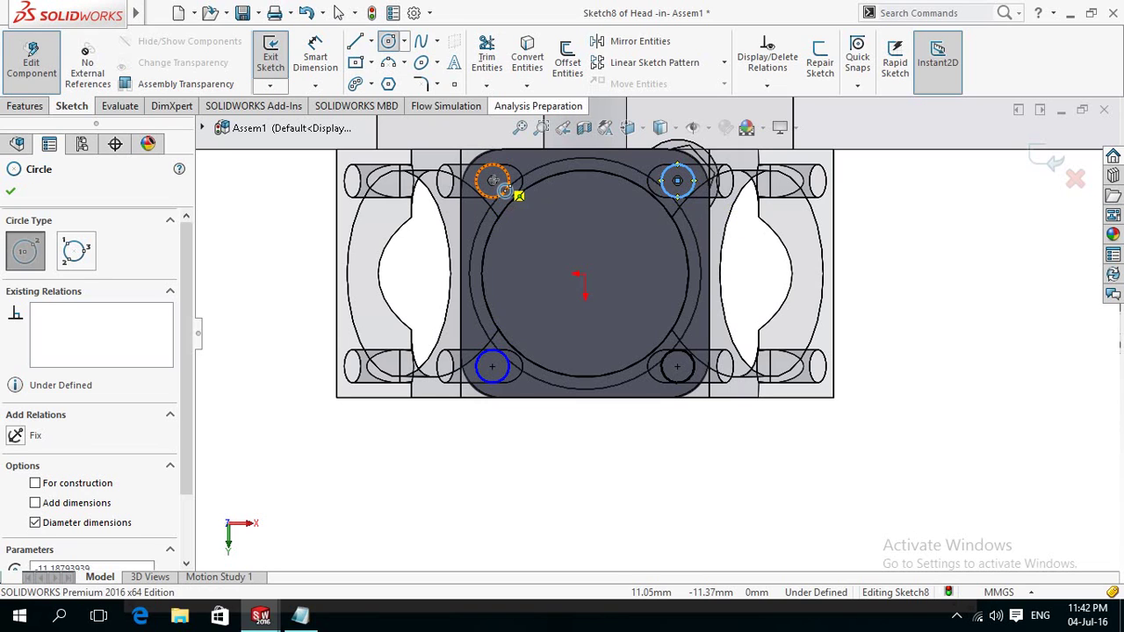
- Add a 2 mm-radius circle on the upper-left corner hole and fit the view
left_click(518, 195)
left_click(507, 186)
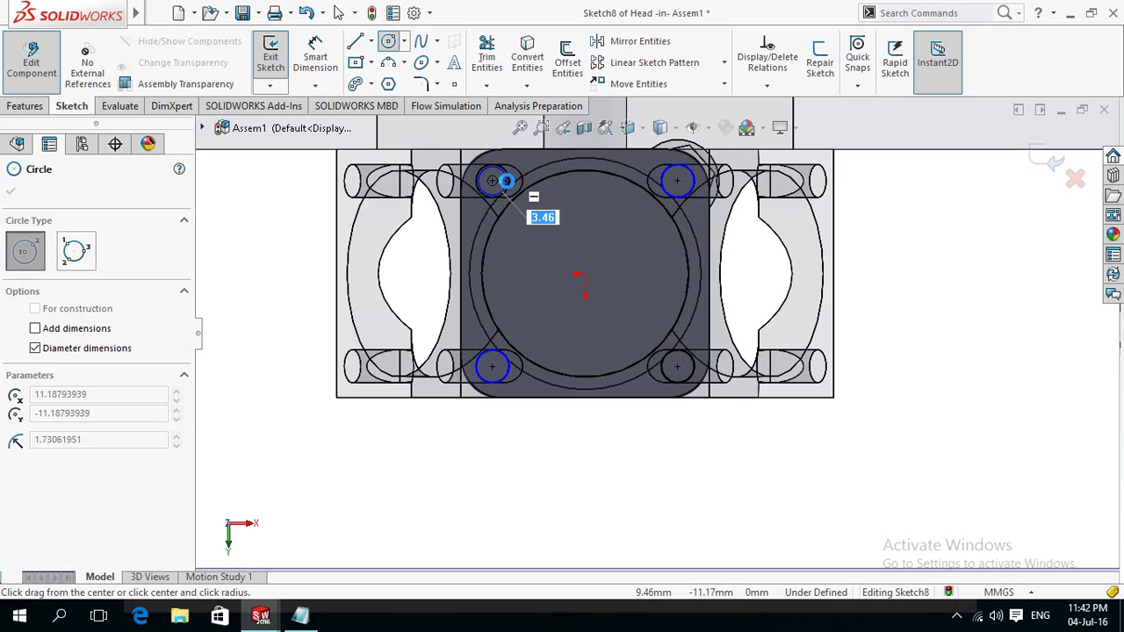
left_click(518, 192)
scroll(518, 192, "down", 1)
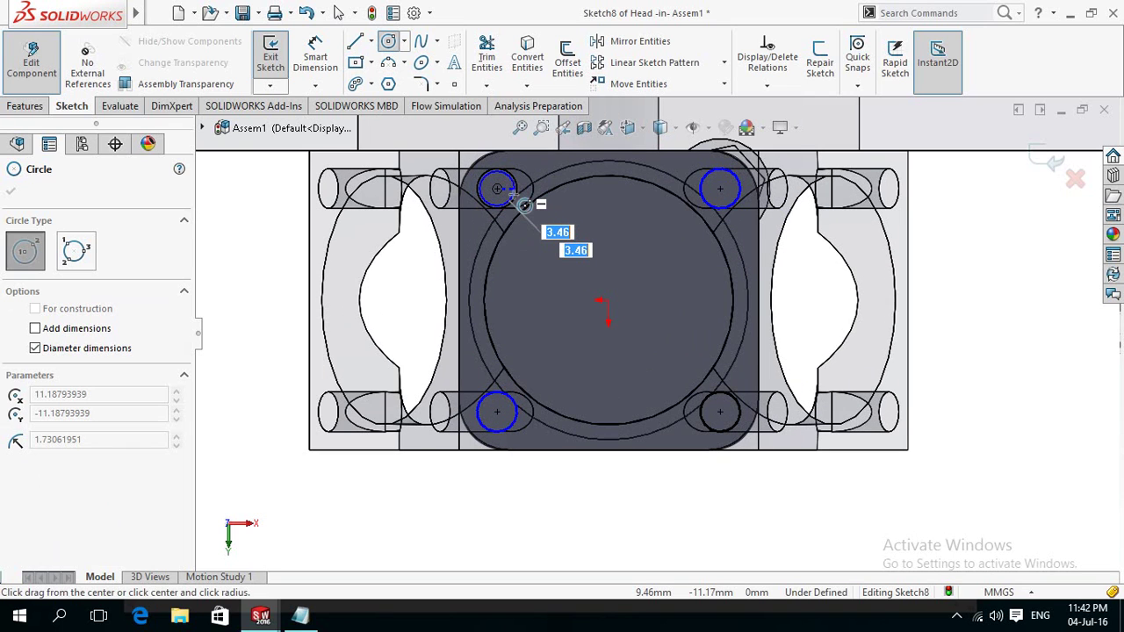
scroll(526, 219, "down", 1)
scroll(527, 216, "down", 1)
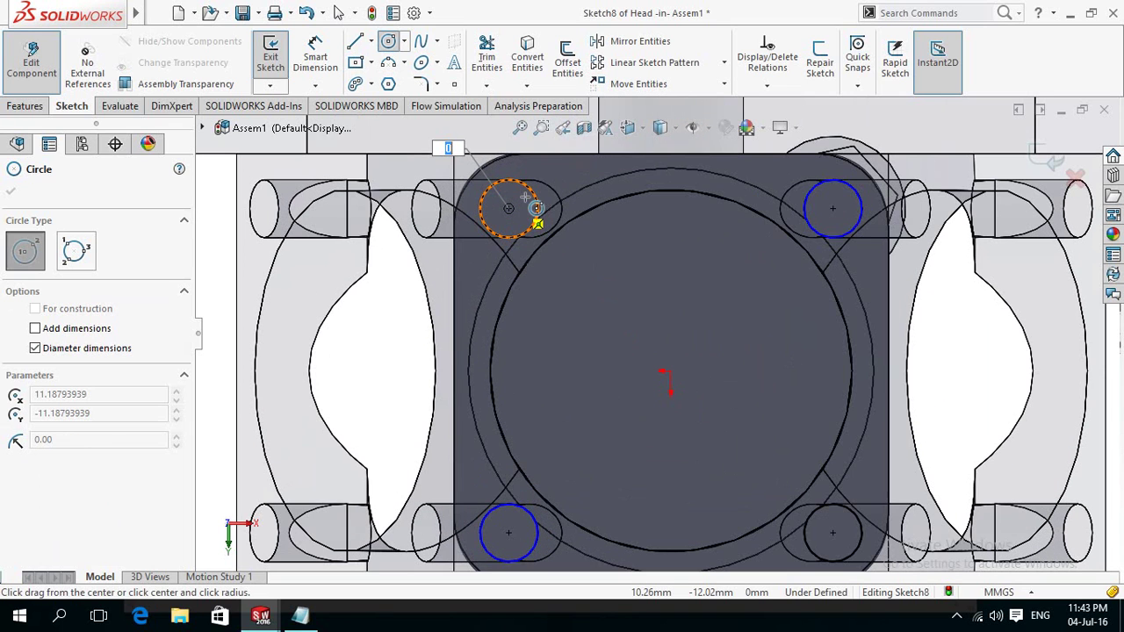
left_click(532, 198)
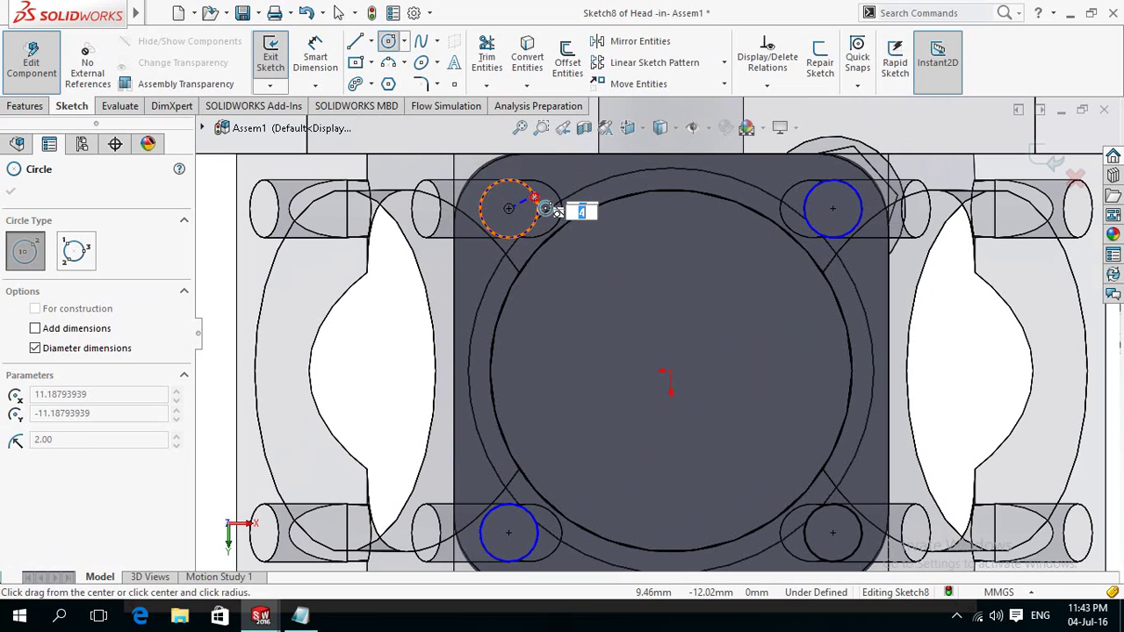
left_click(535, 197)
left_click(533, 198)
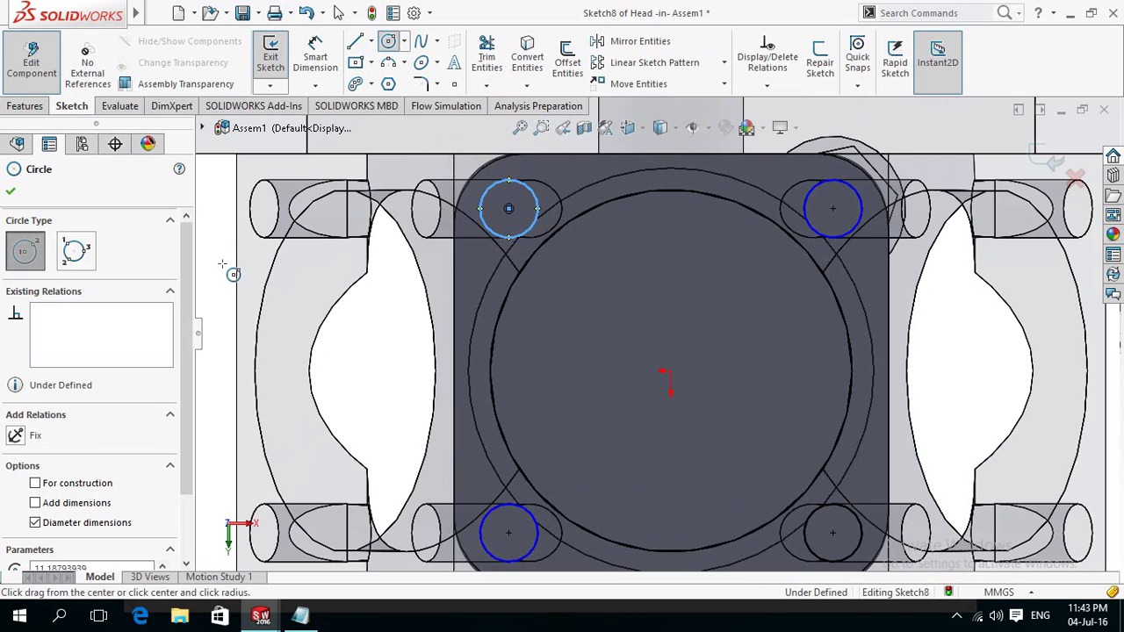
key("f")
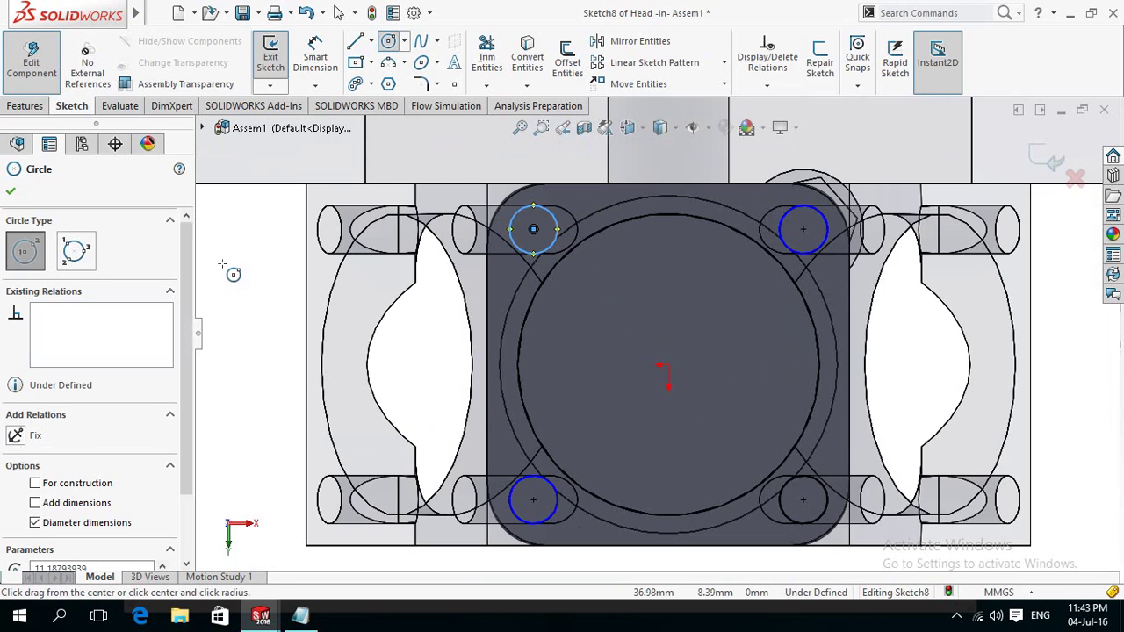
key("z")
key("z")
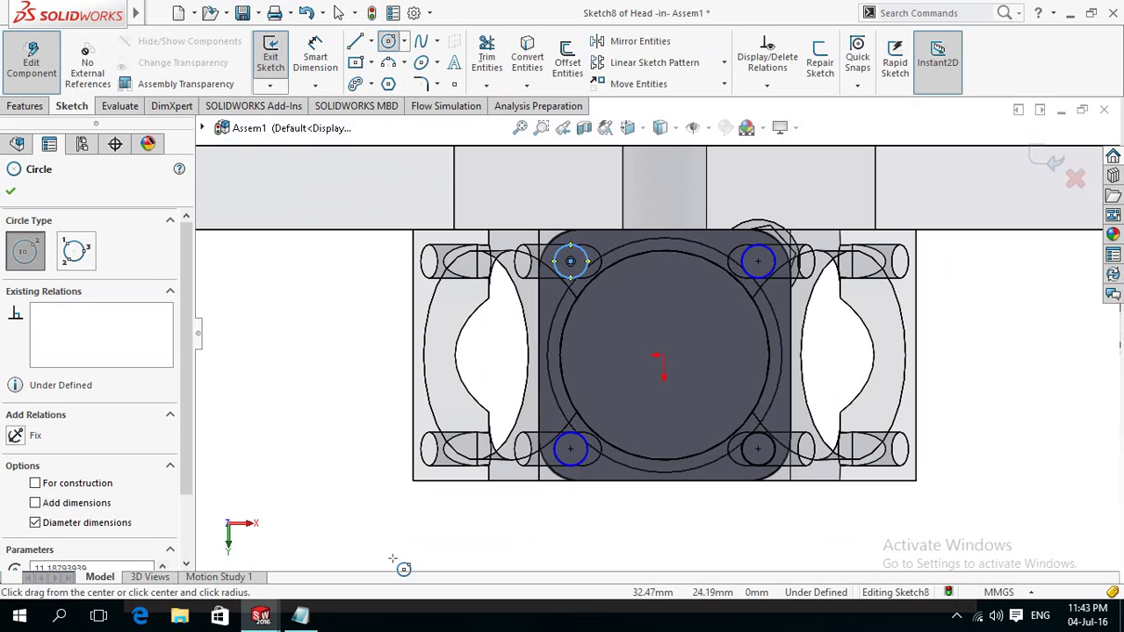